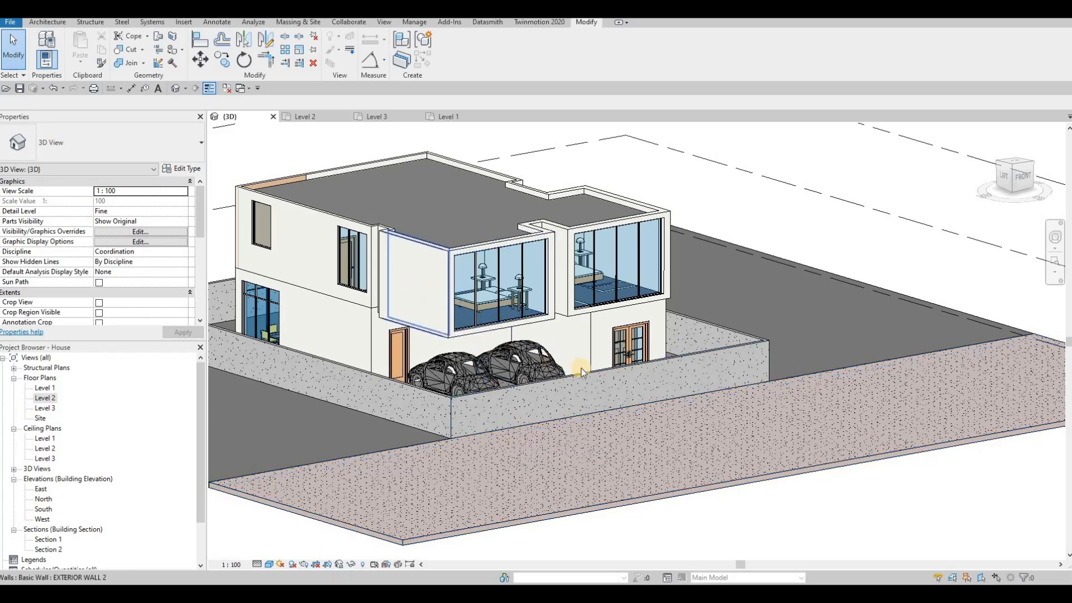
# Open the South elevation view and focus on the upper-floor facade.
pyautogui.keyDown('shift'); pyautogui.moveTo(486, 385); pyautogui.dragTo(523, 376, button='middle'); pyautogui.keyUp('shift')
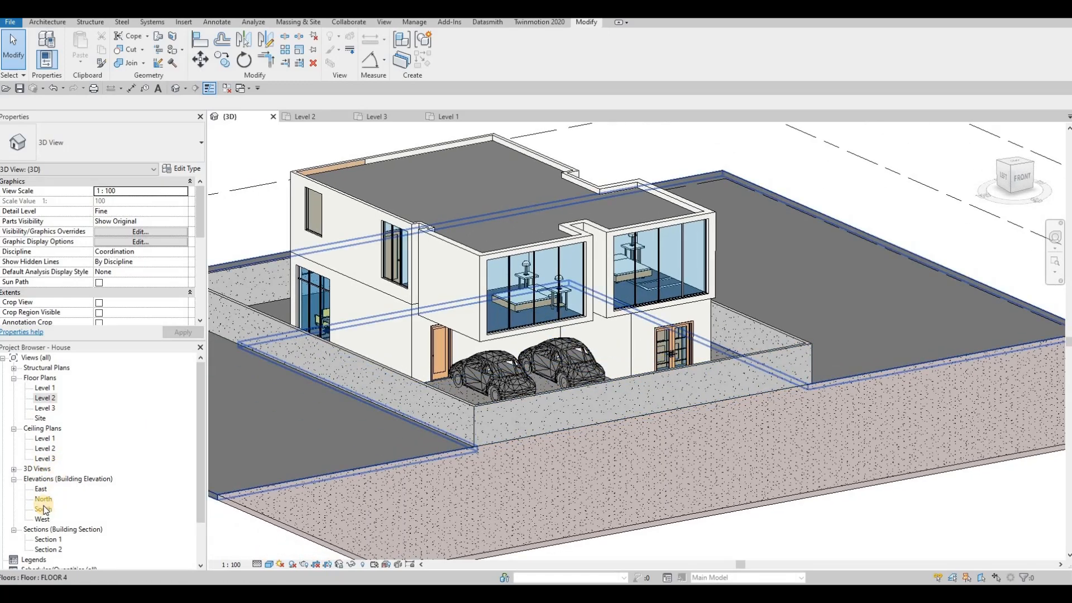
pyautogui.doubleClick(44, 509)
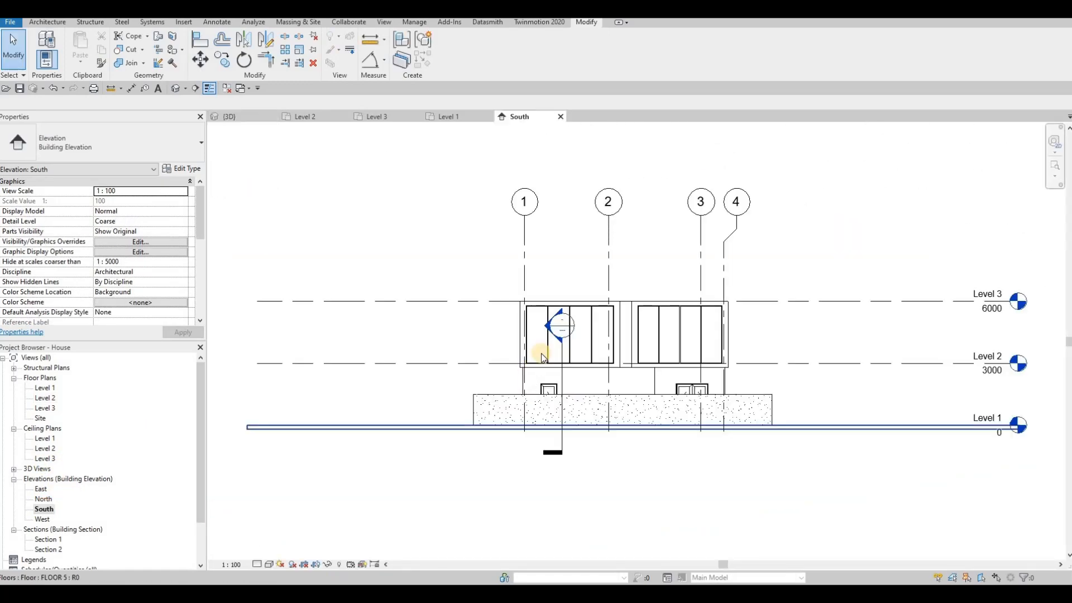
pyautogui.scroll(2, 508, 351)
# Move the section line that crosses the left curtain wall to the gap between the two upper windows and extend its view depth.
pyautogui.click(501, 352)
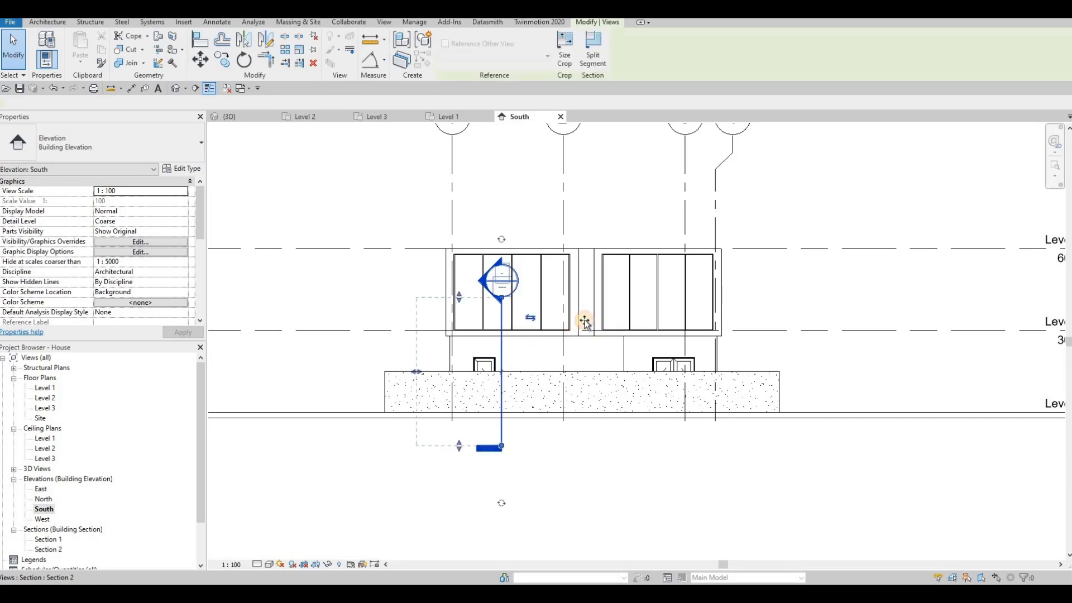
pyautogui.moveTo(588, 300); pyautogui.dragTo(587, 437)
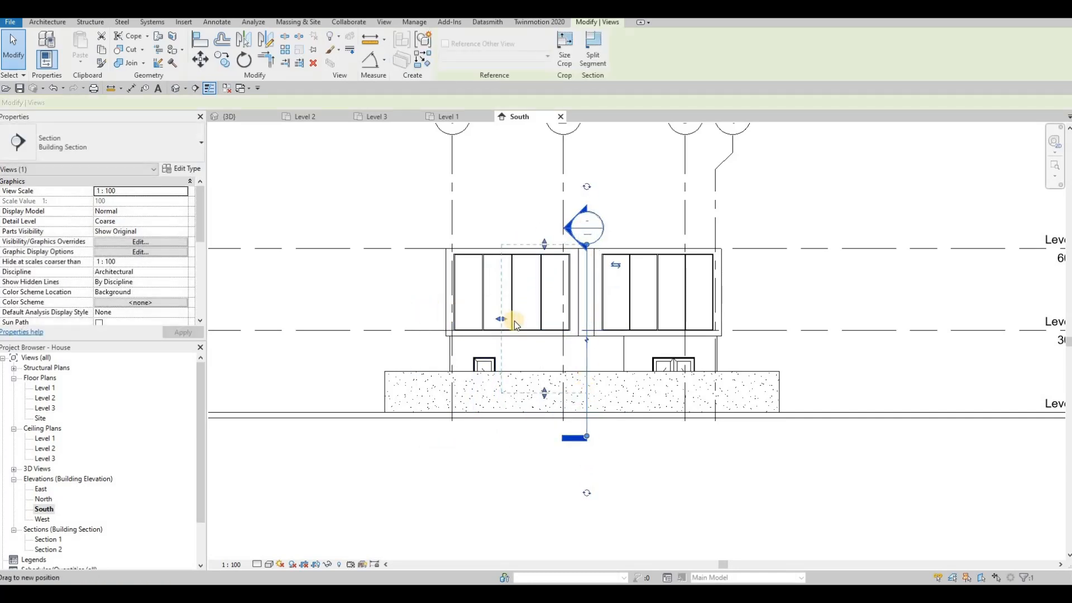
pyautogui.moveTo(502, 319); pyautogui.dragTo(435, 317)
pyautogui.press('Escape')
pyautogui.scroll(2, 501, 274)
pyautogui.moveTo(490, 290); pyautogui.dragTo(494, 298, button='middle')
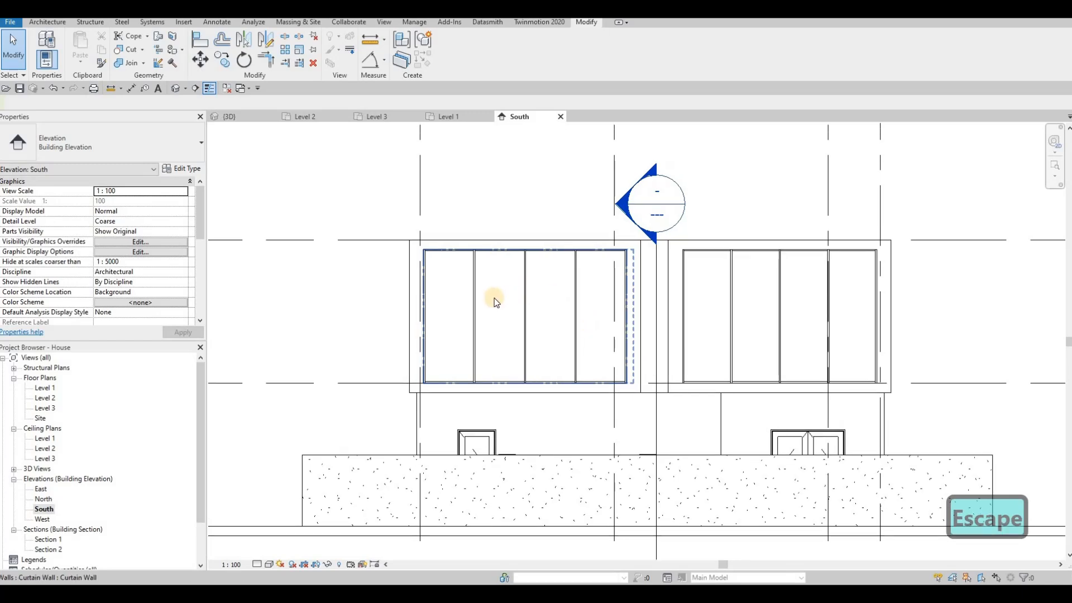
pyautogui.moveTo(404, 251); pyautogui.dragTo(375, 247, button='middle')
pyautogui.scroll(-1, 337, 234)
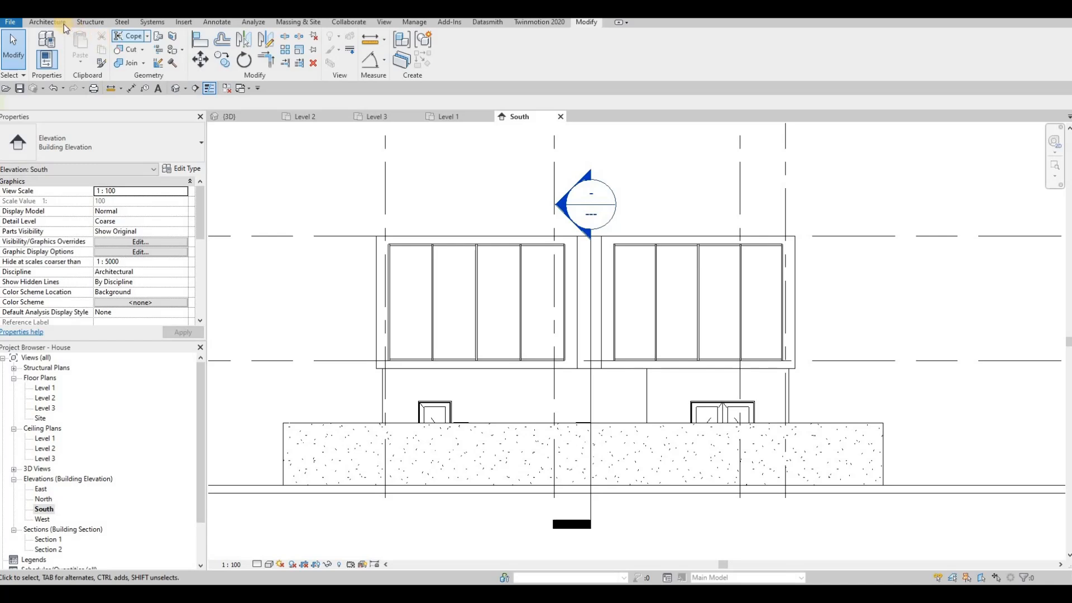
# Create an in-place Generic Models component named Generic Models 10.
pyautogui.click(47, 21)
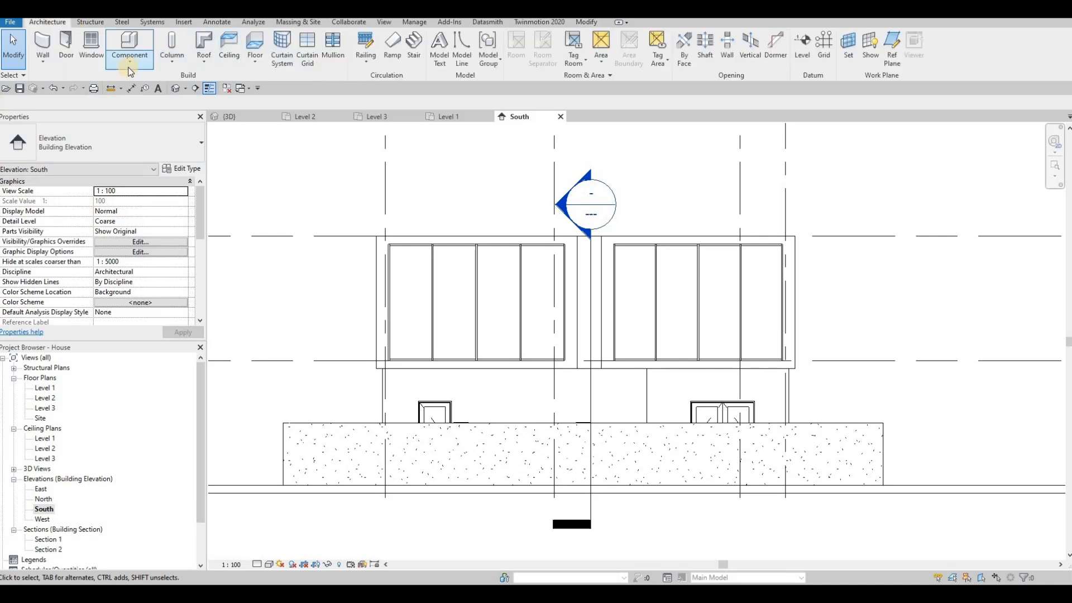
pyautogui.click(129, 68)
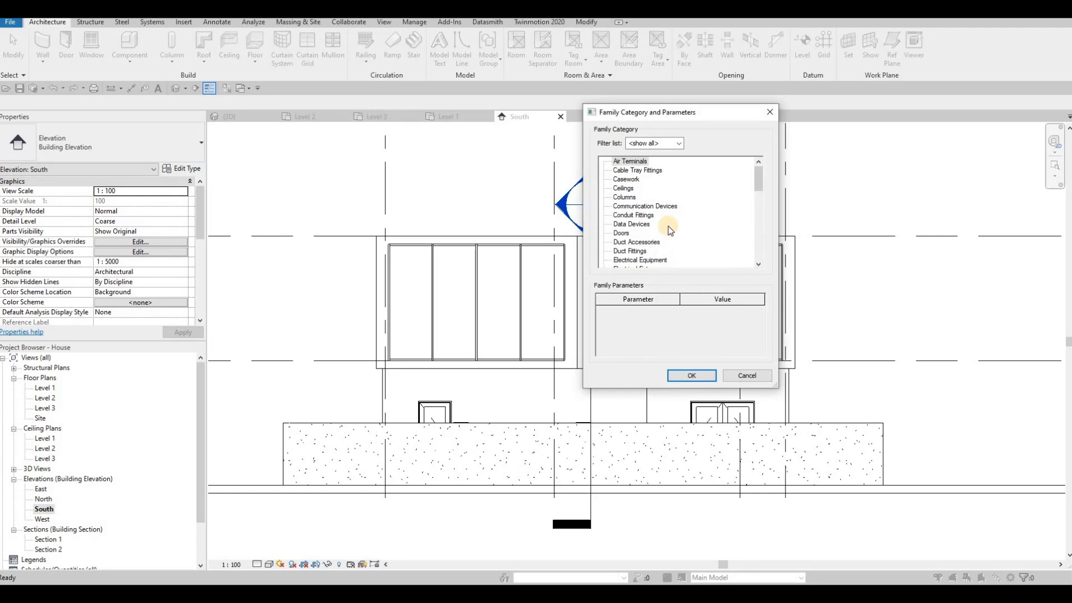
pyautogui.scroll(-3, 670, 231)
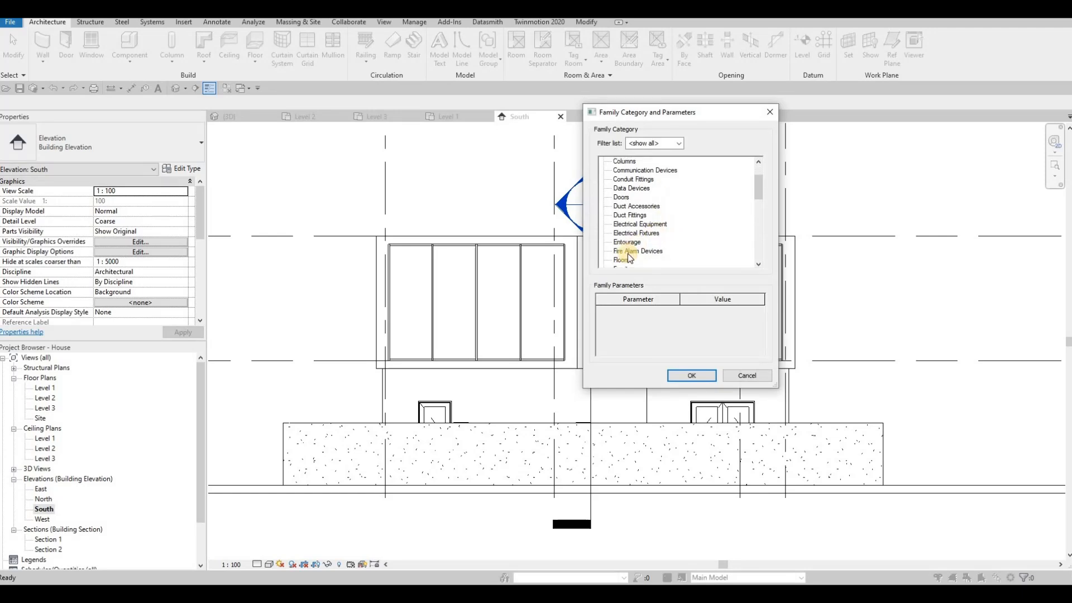
pyautogui.click(697, 379)
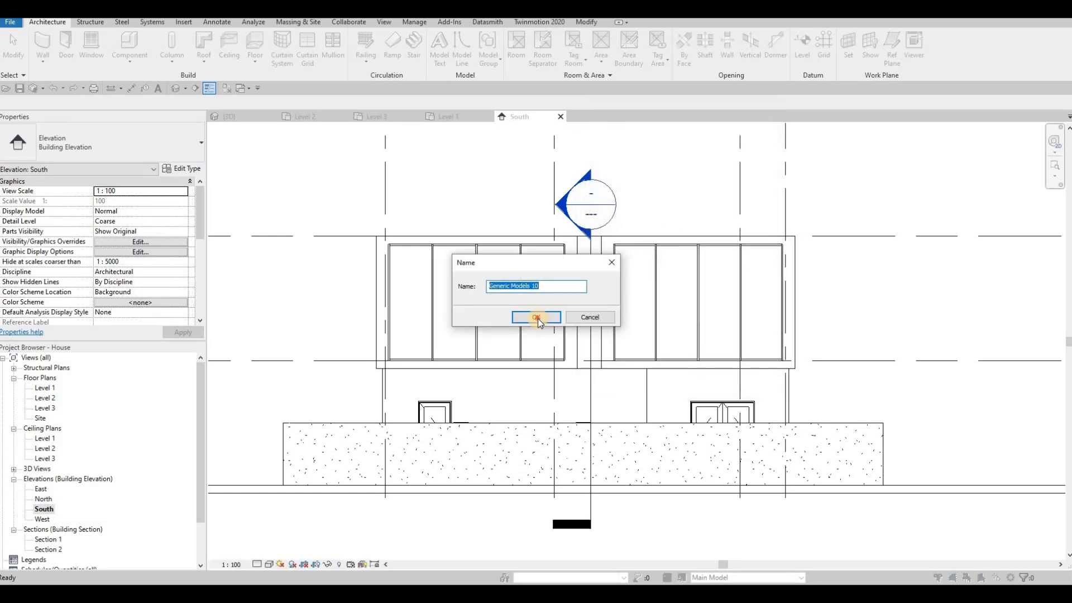
pyautogui.click(535, 317)
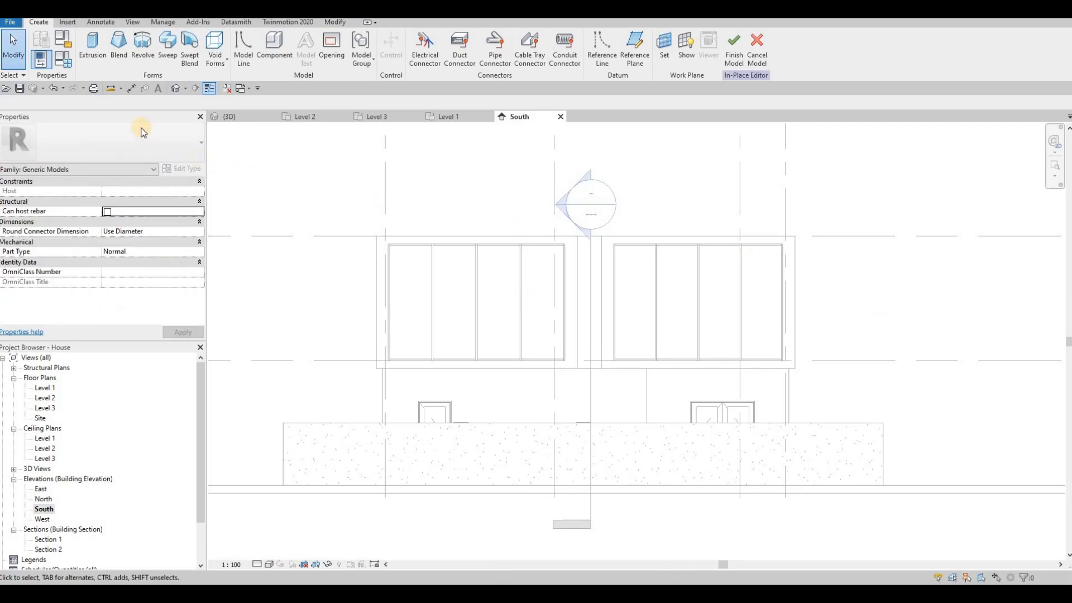
# Start an extrusion with its work plane picked on the front face of EXTERIOR WALL 2 beside the left curtain wall.
pyautogui.click(90, 53)
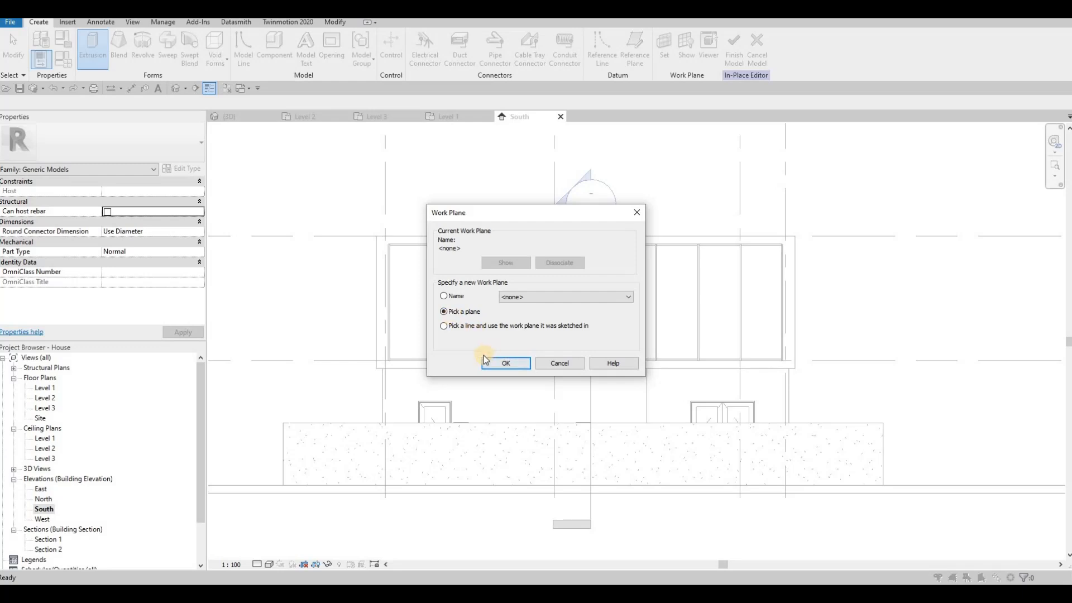
pyautogui.press('Return')
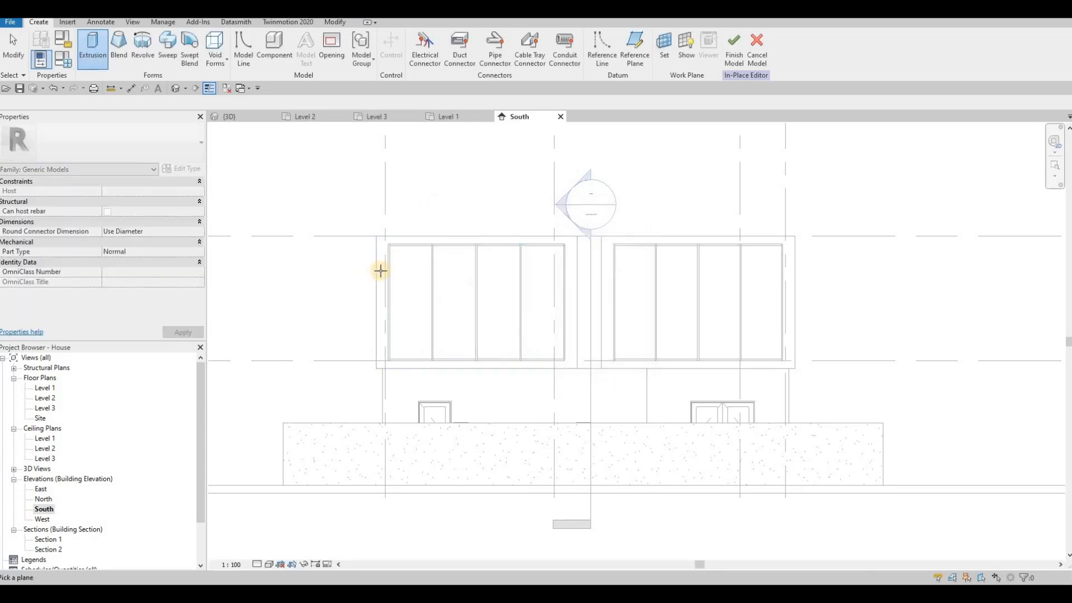
pyautogui.click(379, 271)
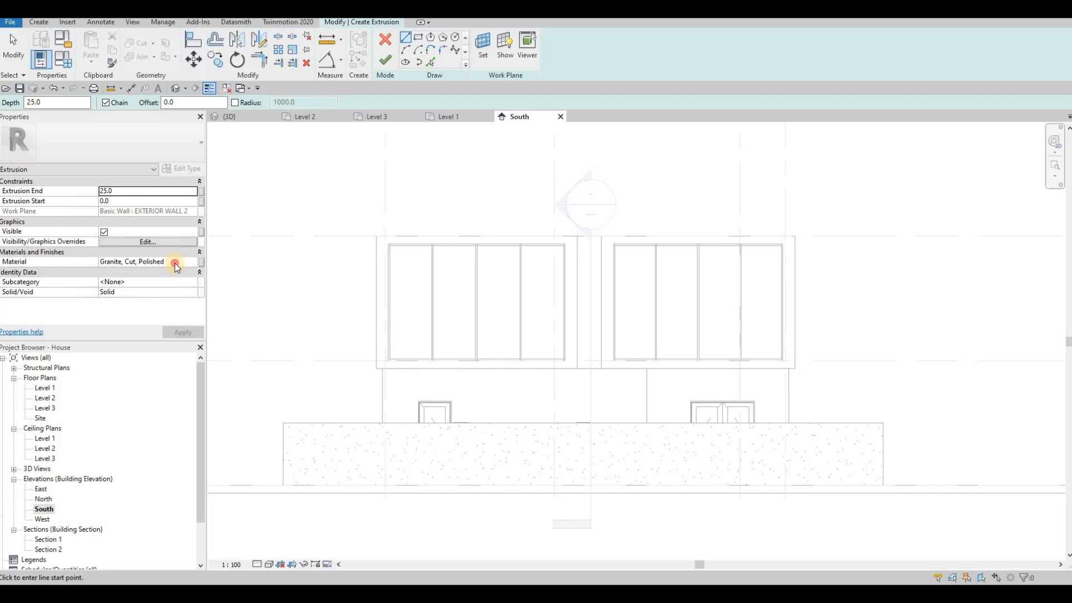
# Duplicate the white cladding material as Clad - White(2) and assign it to the extrusion.
pyautogui.click(174, 261)
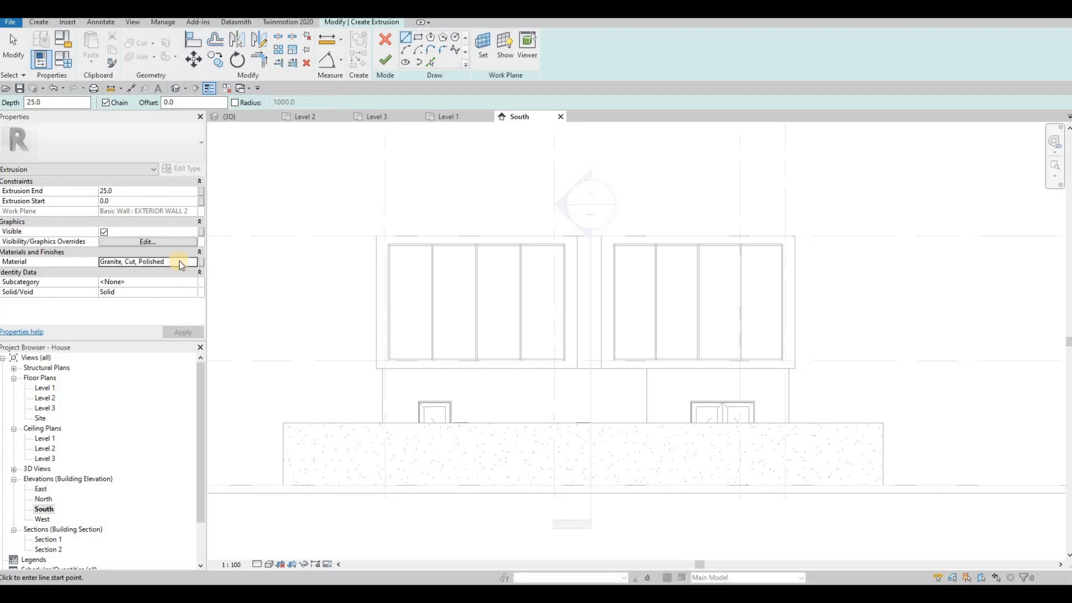
pyautogui.click(192, 262)
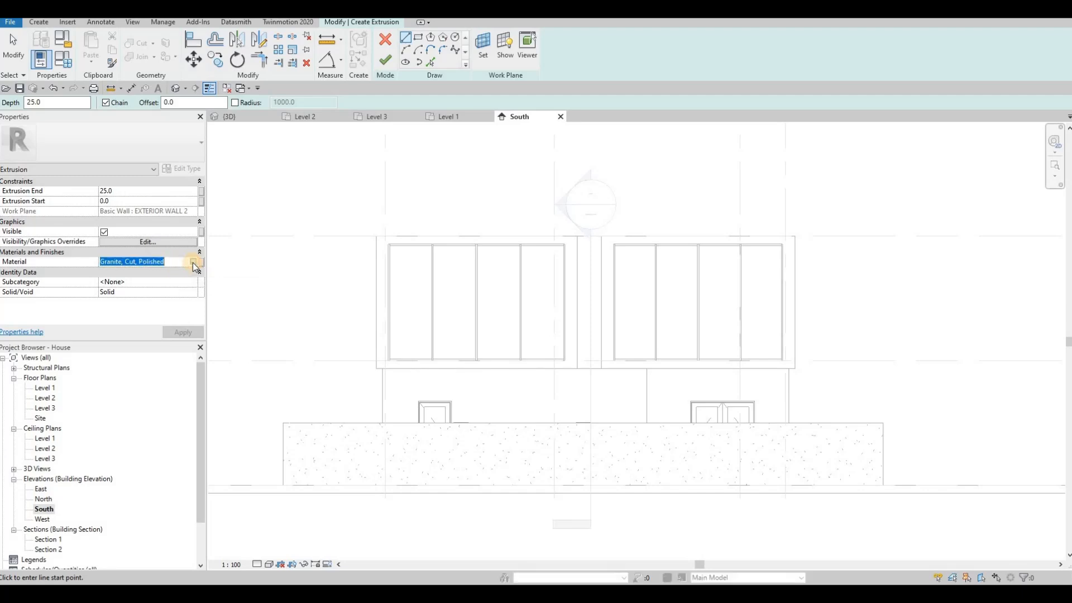
pyautogui.click(193, 262)
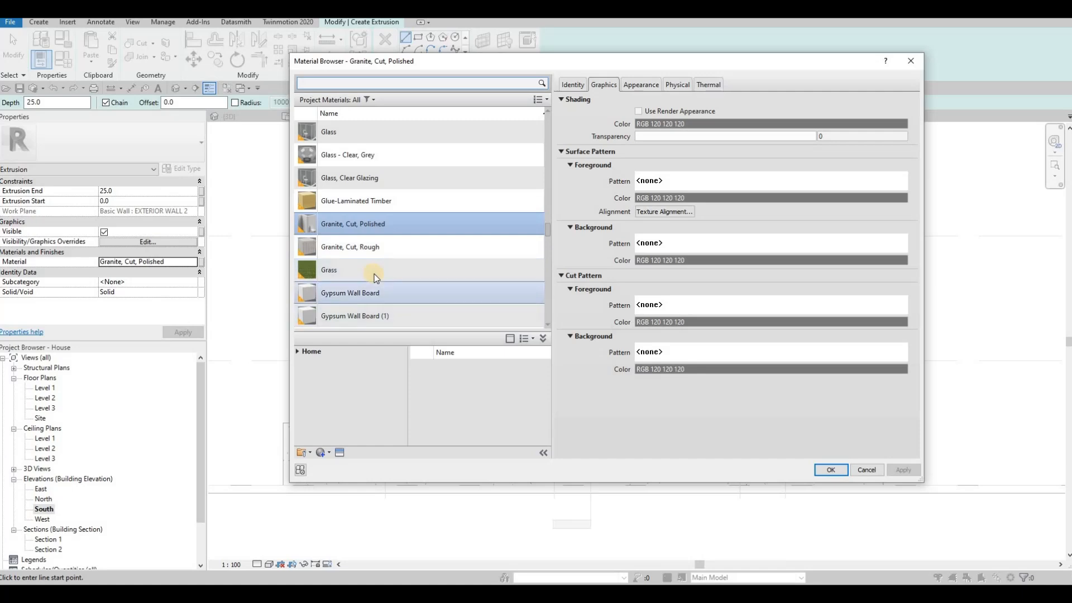
pyautogui.scroll(8, 374, 273)
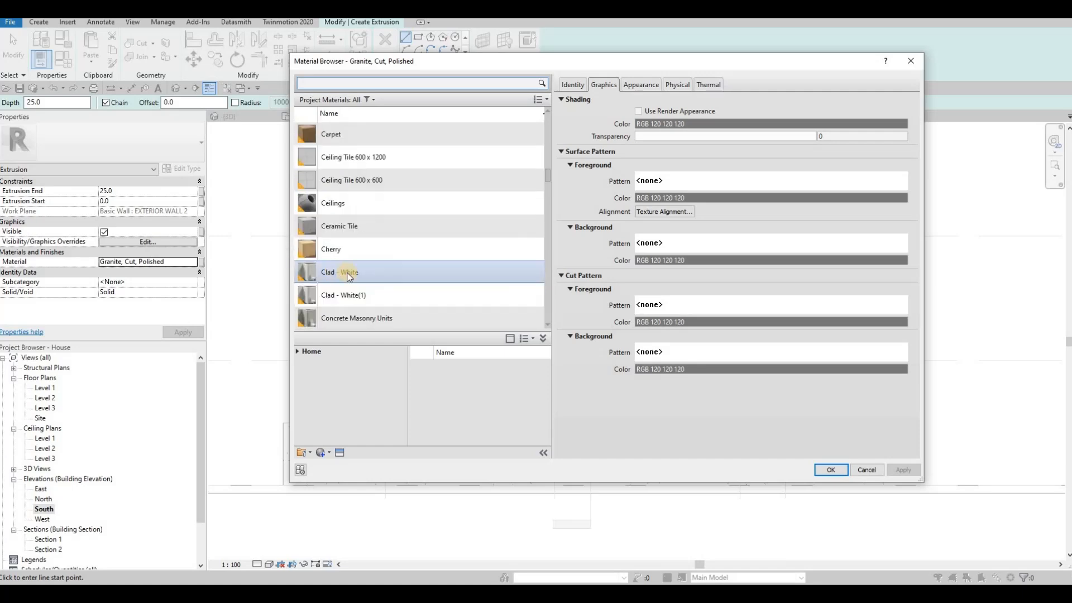
pyautogui.scroll(-2, 394, 286)
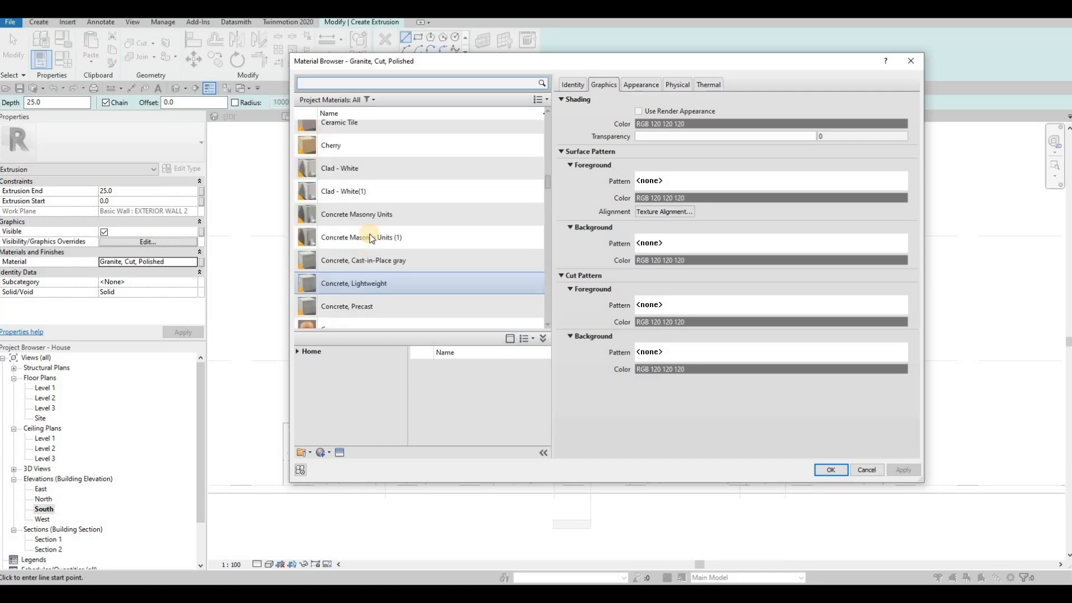
pyautogui.click(329, 451)
pyautogui.click(330, 473)
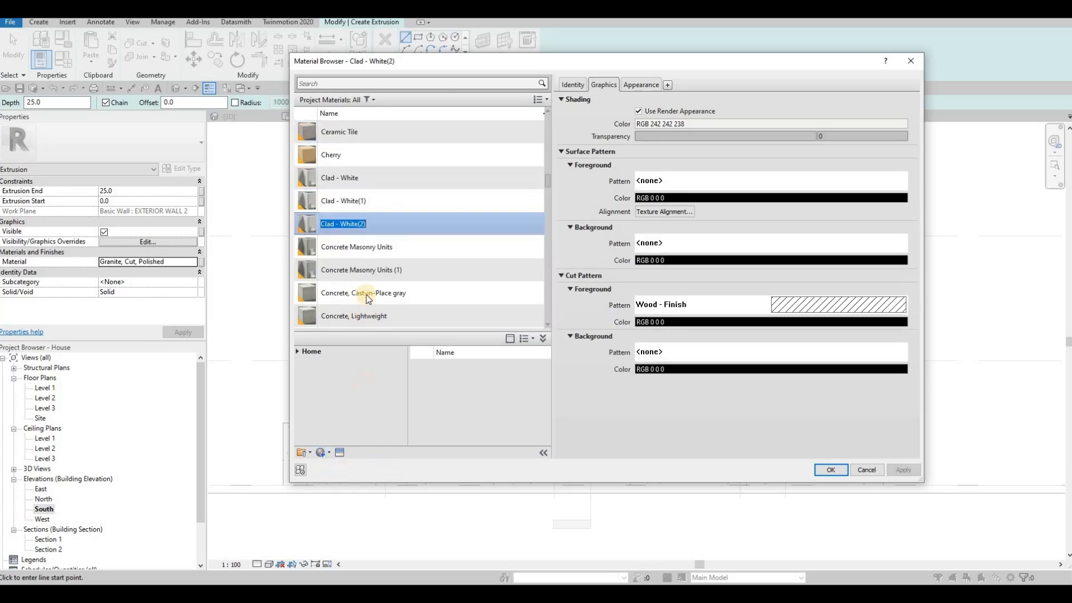
pyautogui.click(903, 469)
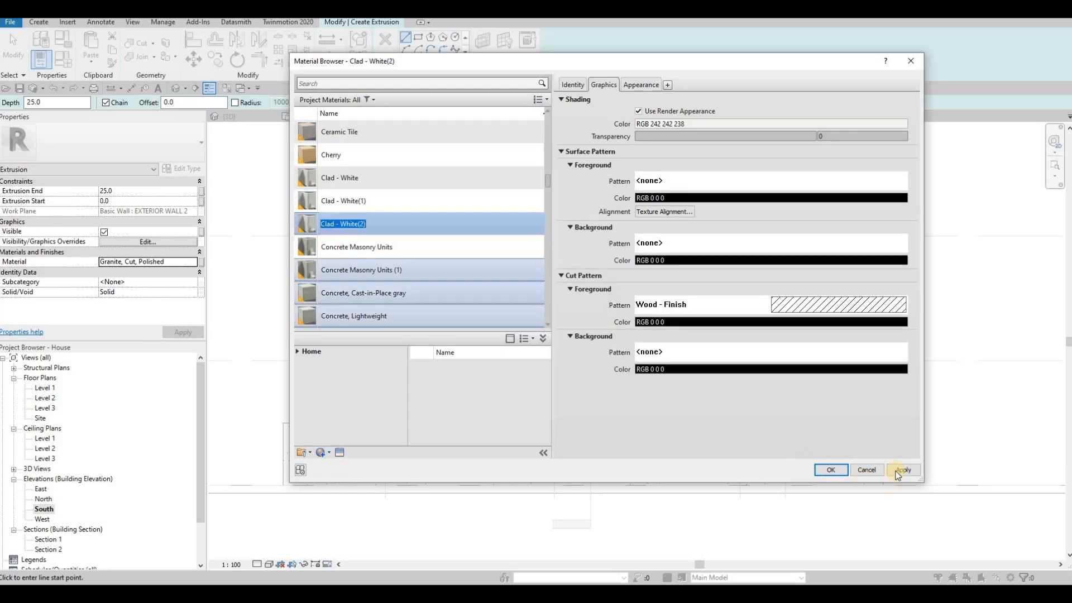
pyautogui.click(830, 470)
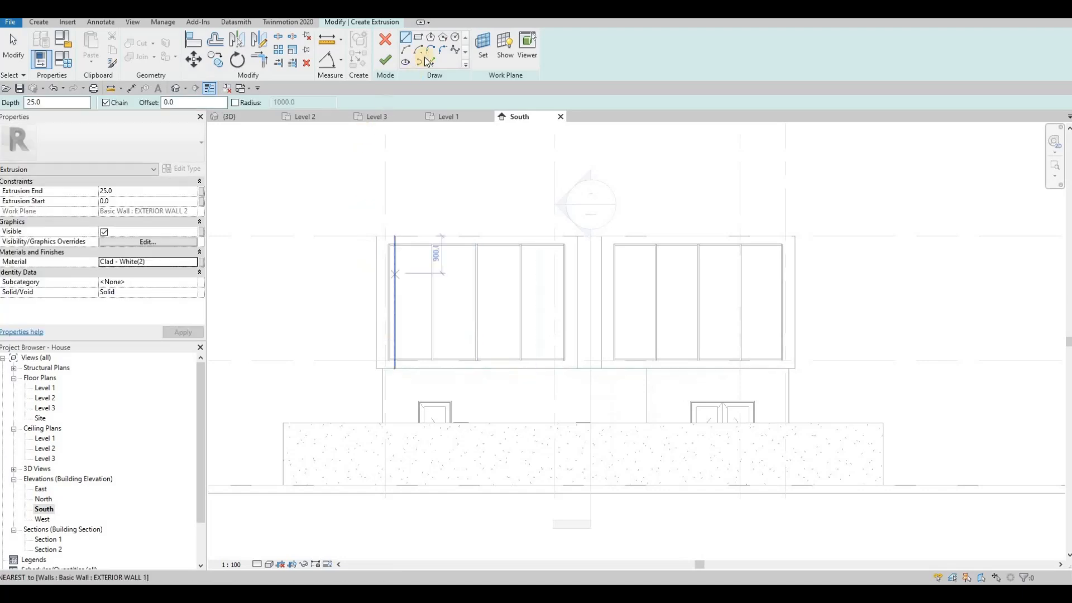
# Choose rectangle sketching and set the extrusion's material to Clad - White(1).
pyautogui.click(424, 39)
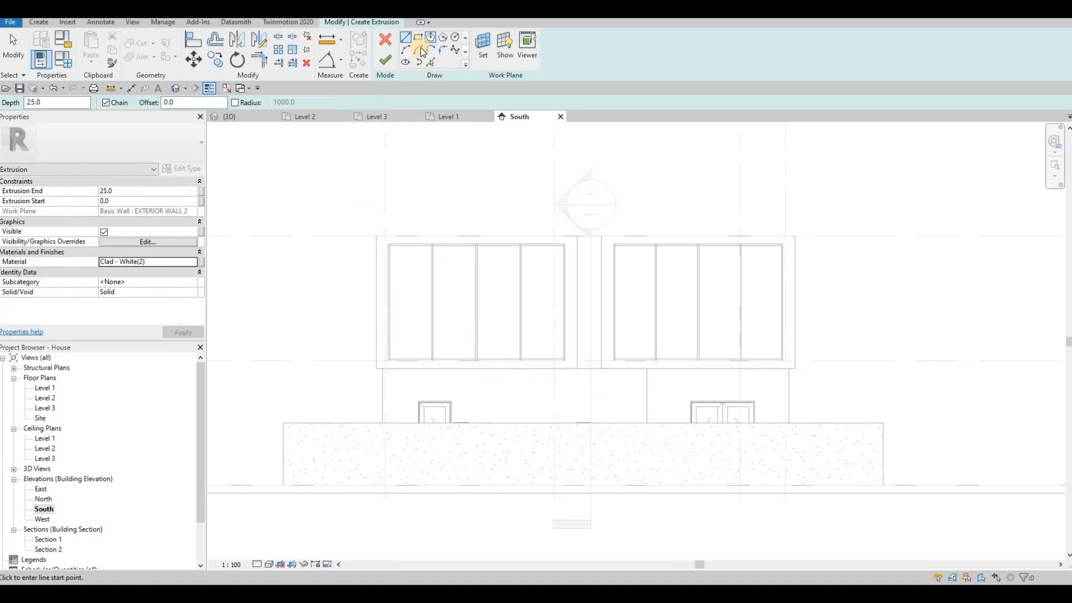
pyautogui.click(197, 262)
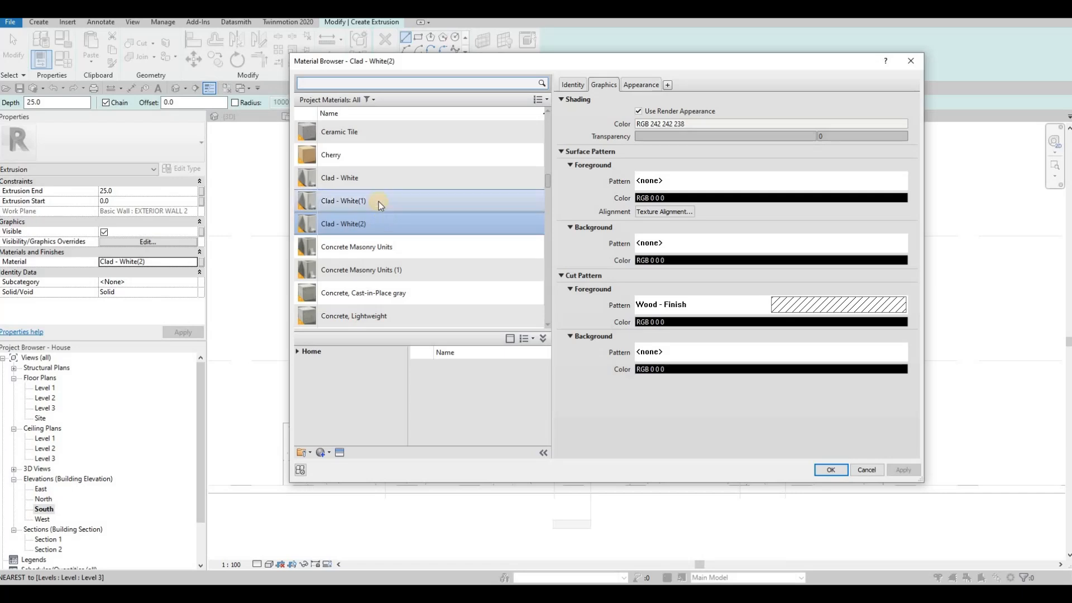
pyautogui.click(379, 201)
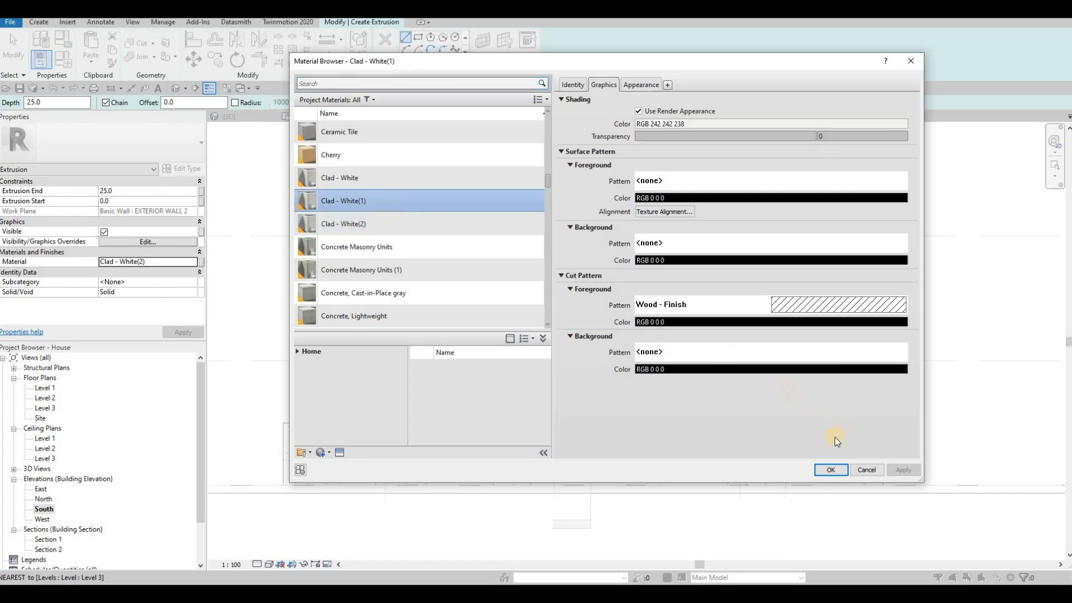
pyautogui.click(831, 469)
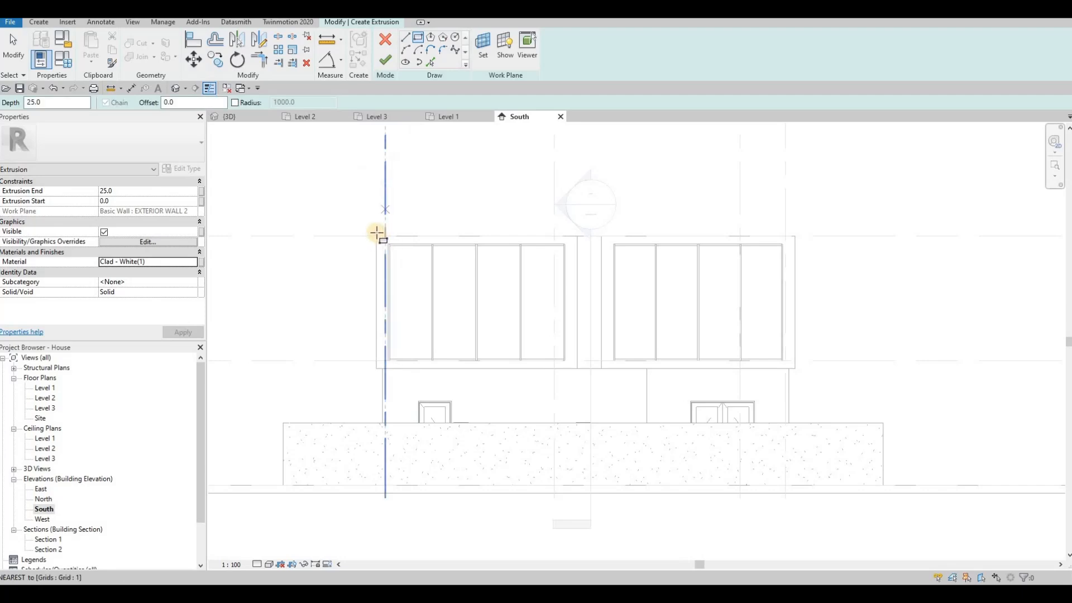
# Sketch the left frame profile with one rectangle along the box's outer edges and another around the curtain wall opening.
pyautogui.click(376, 236)
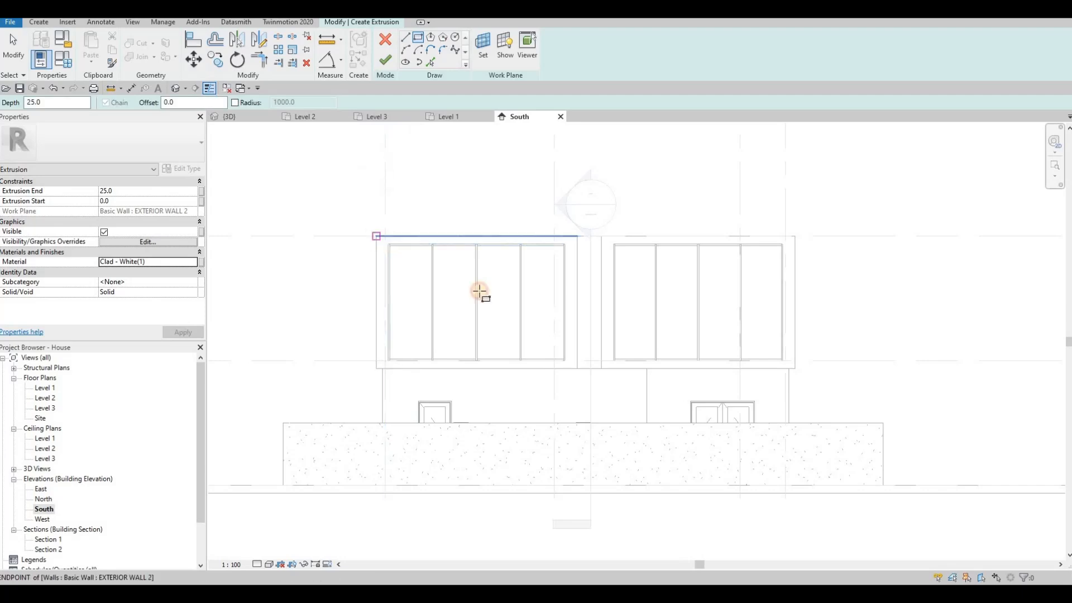
pyautogui.click(578, 368)
pyautogui.press('Escape')
pyautogui.click(387, 244)
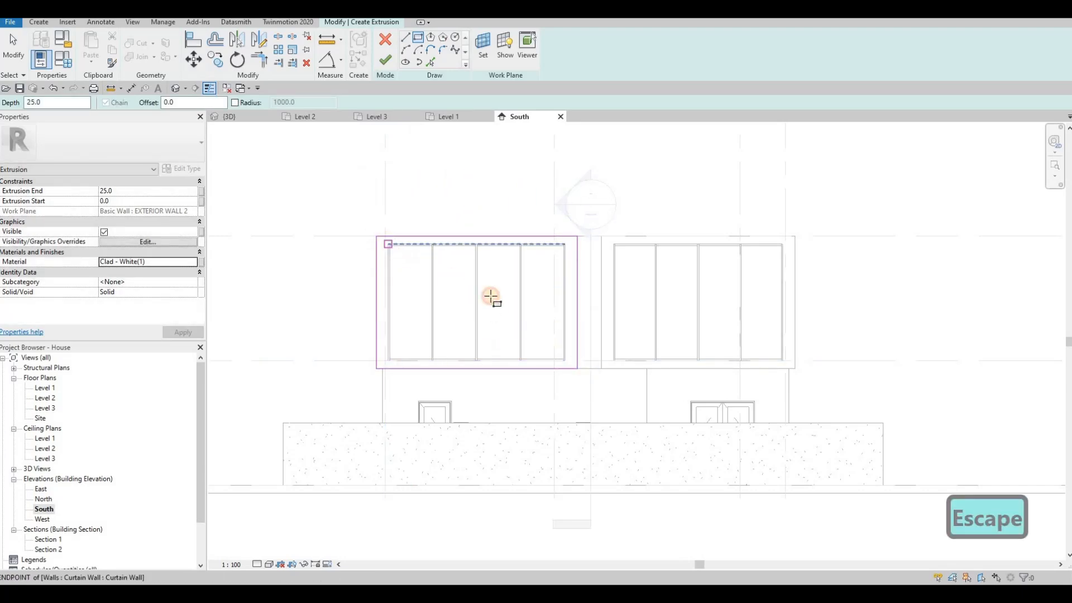
pyautogui.click(565, 360)
pyautogui.press('Escape')
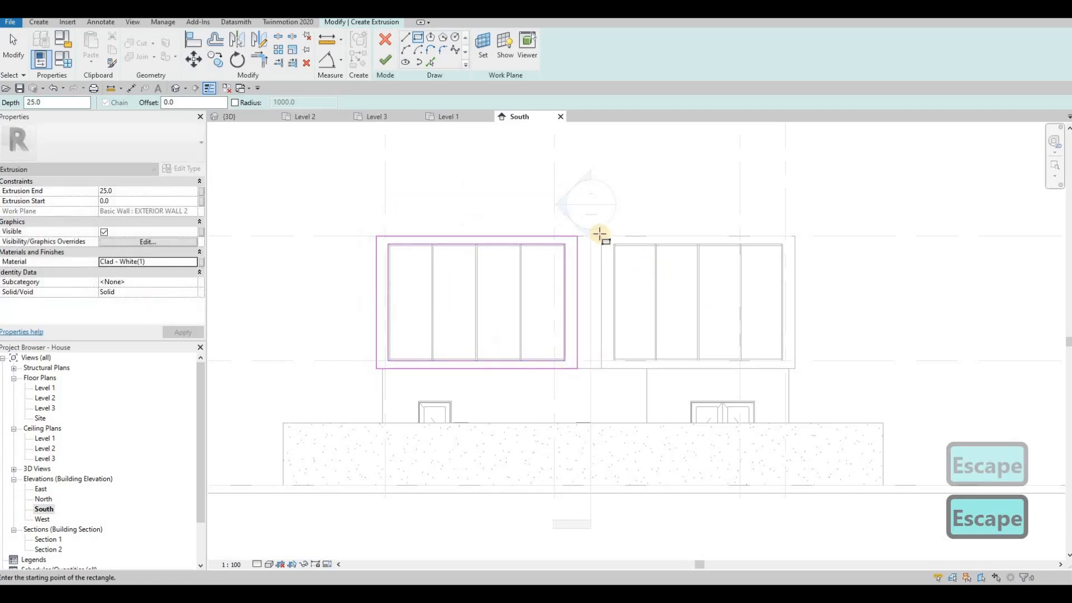
# Sketch the right frame profile with an outer rectangle along the box's edges and an inner one around the curtain wall opening.
pyautogui.click(602, 236)
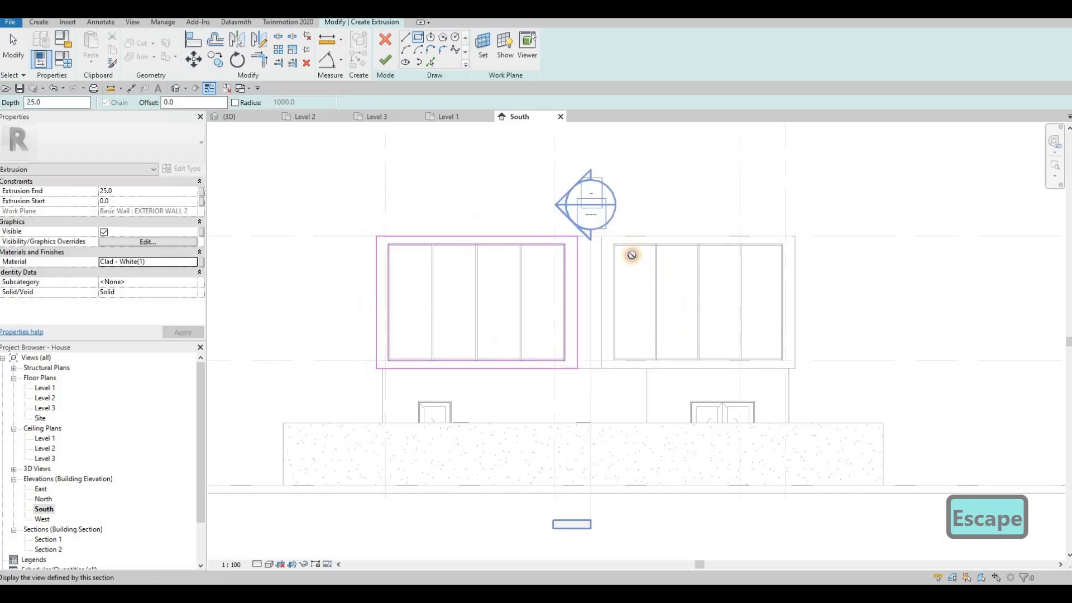
pyautogui.click(795, 368)
pyautogui.press('Escape')
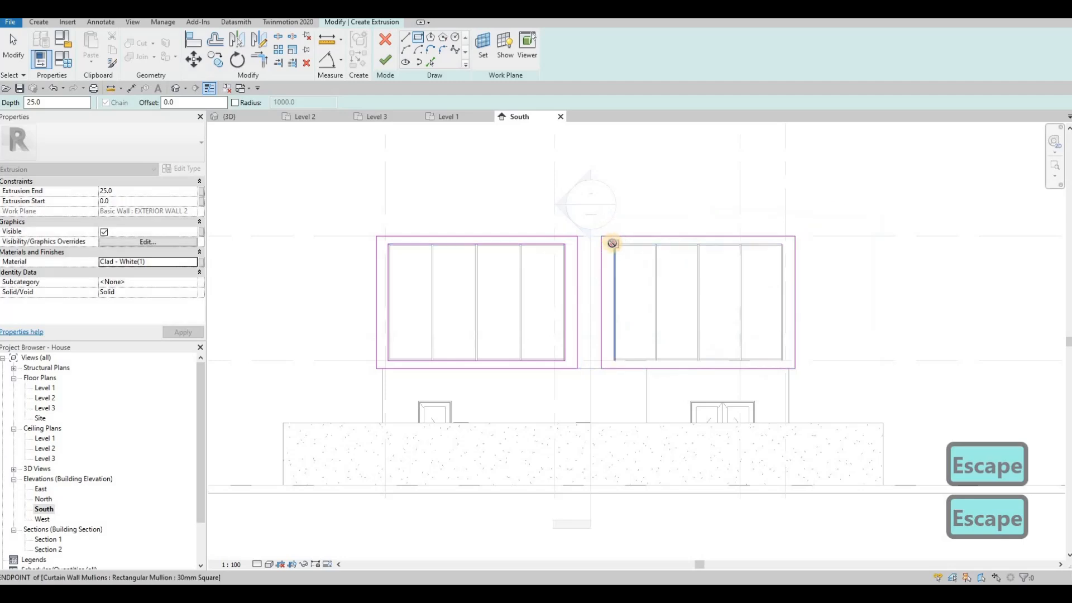
pyautogui.click(613, 244)
pyautogui.click(782, 360)
pyautogui.scroll(3, 782, 364)
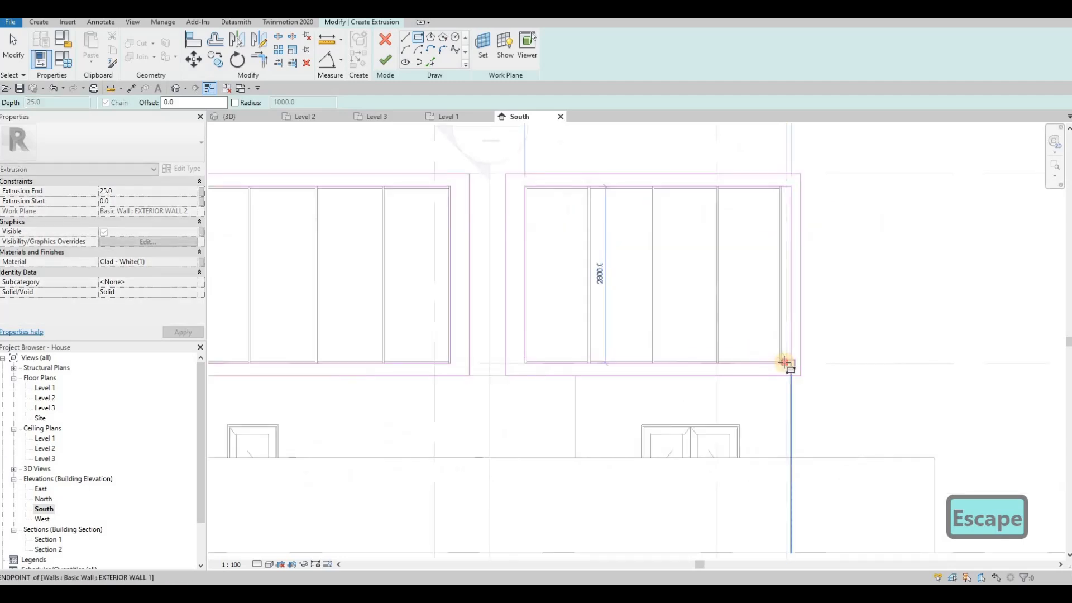
pyautogui.press('Escape')
pyautogui.scroll(-3, 677, 277)
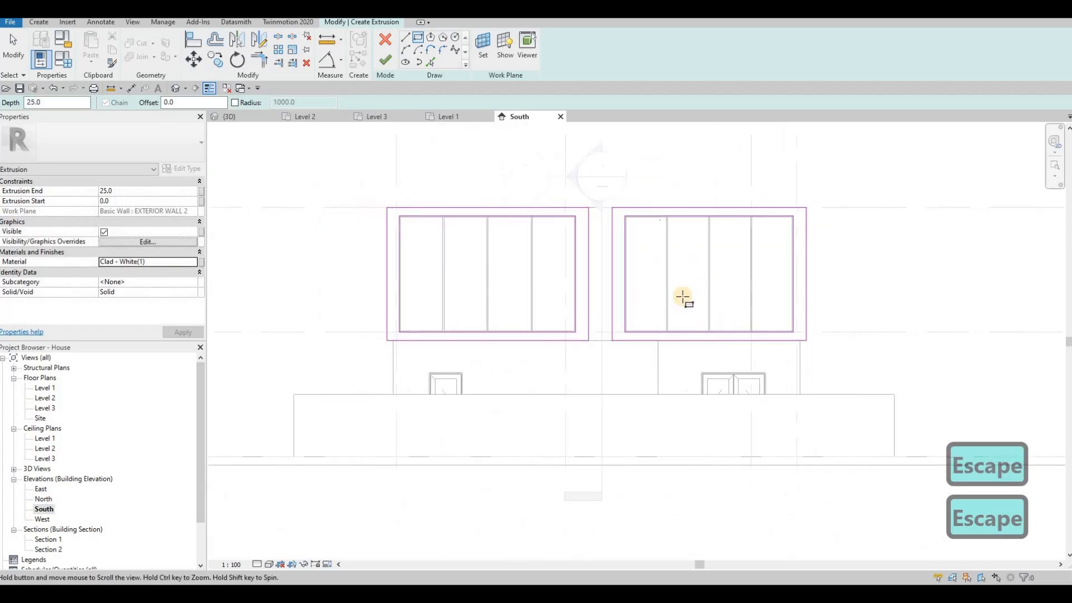
pyautogui.scroll(1, 684, 291)
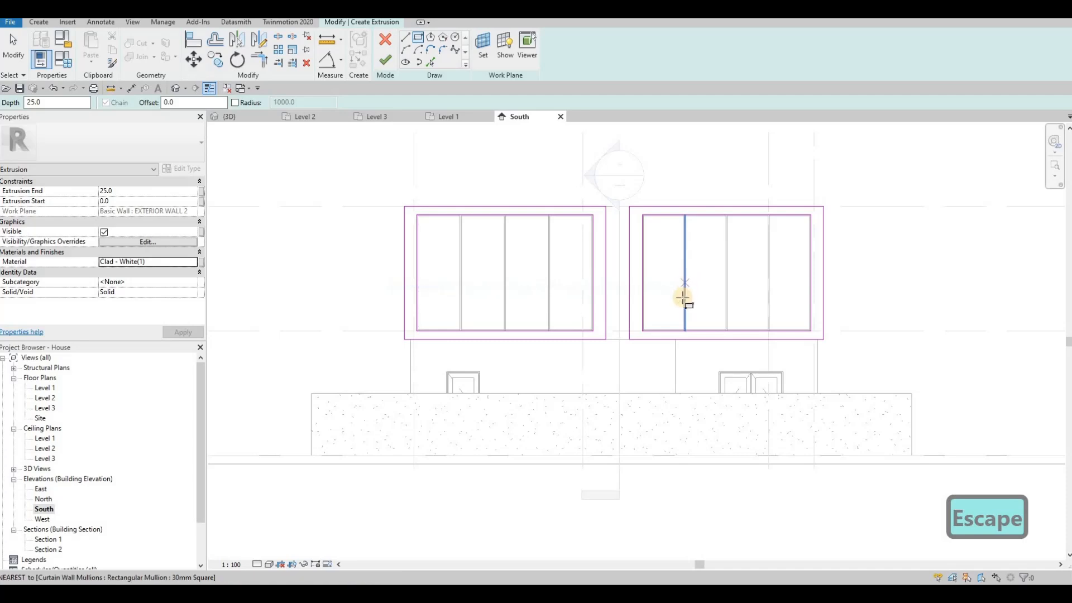
# Set the extrusion end of the frames to 1500 and finish the sketch.
pyautogui.click(137, 190)
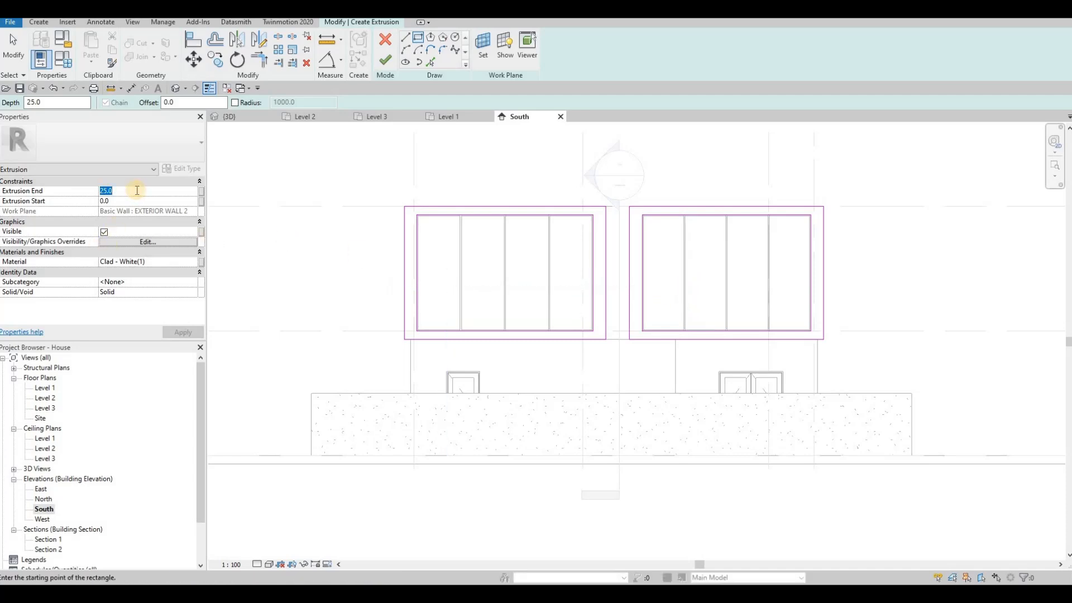
pyautogui.write('1500')
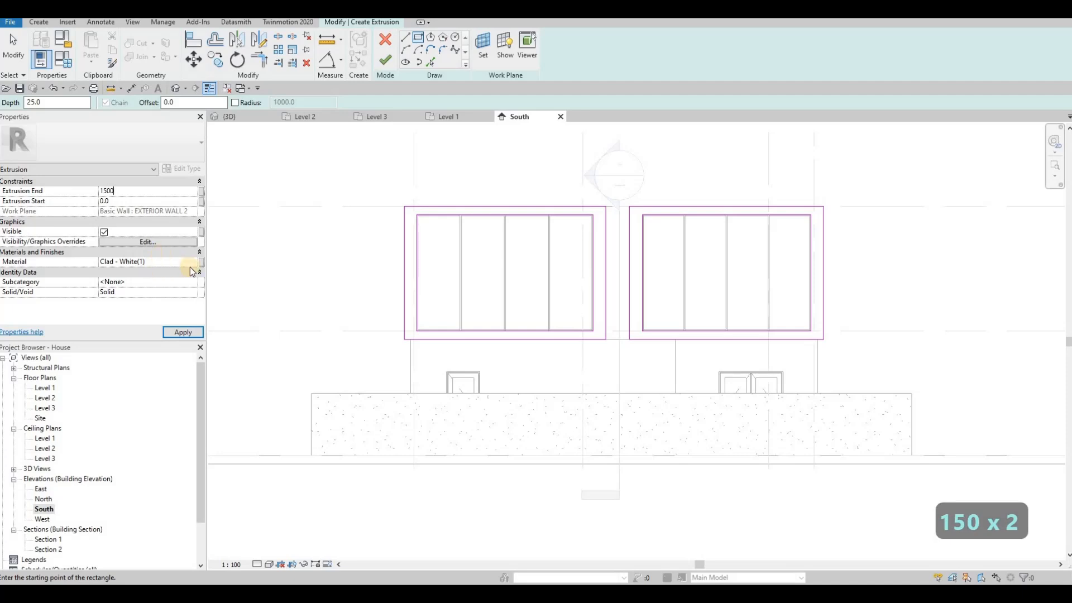
pyautogui.click(183, 333)
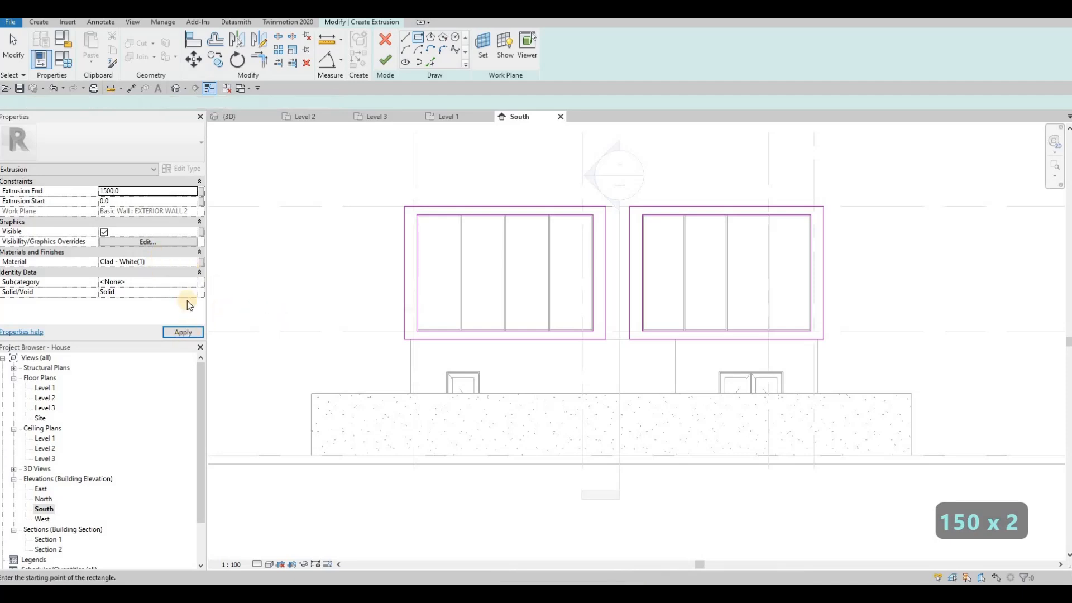
pyautogui.click(384, 63)
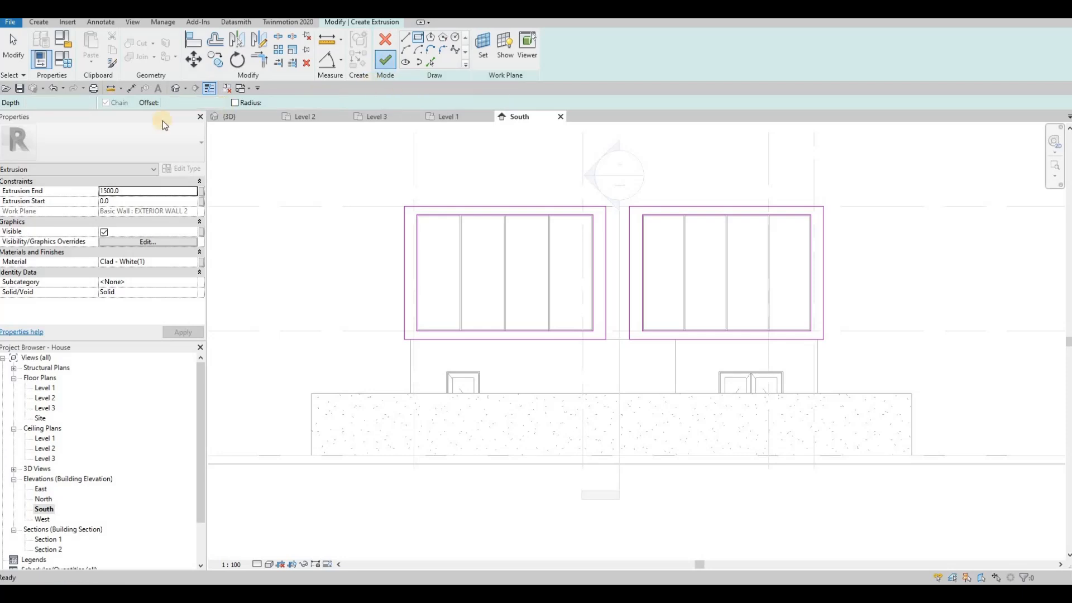
# Open the 3D view and finish the in-place model of the two clad frames.
pyautogui.click(225, 116)
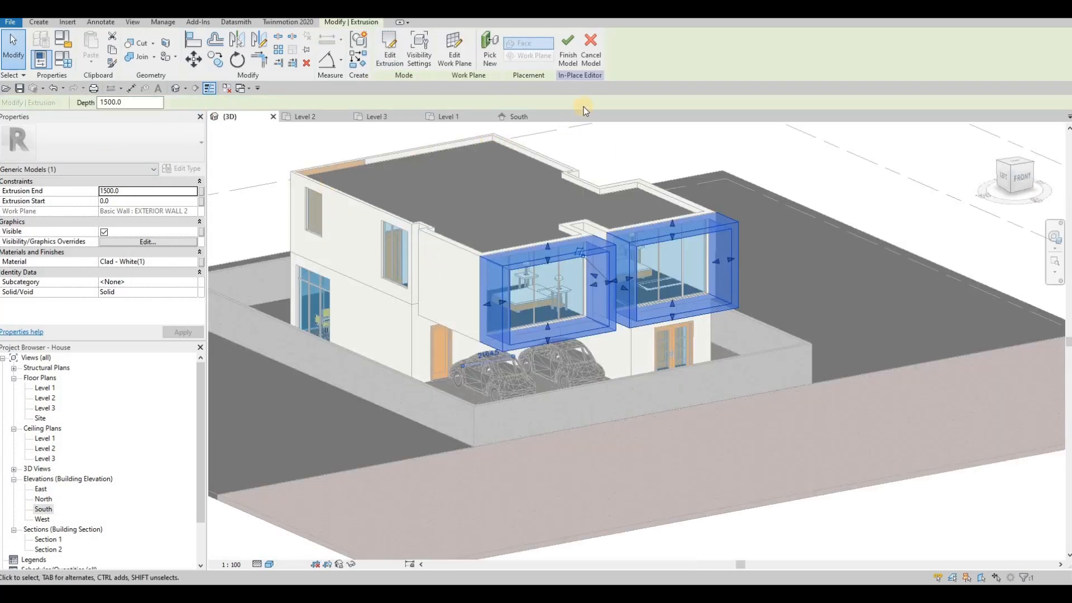
pyautogui.click(571, 62)
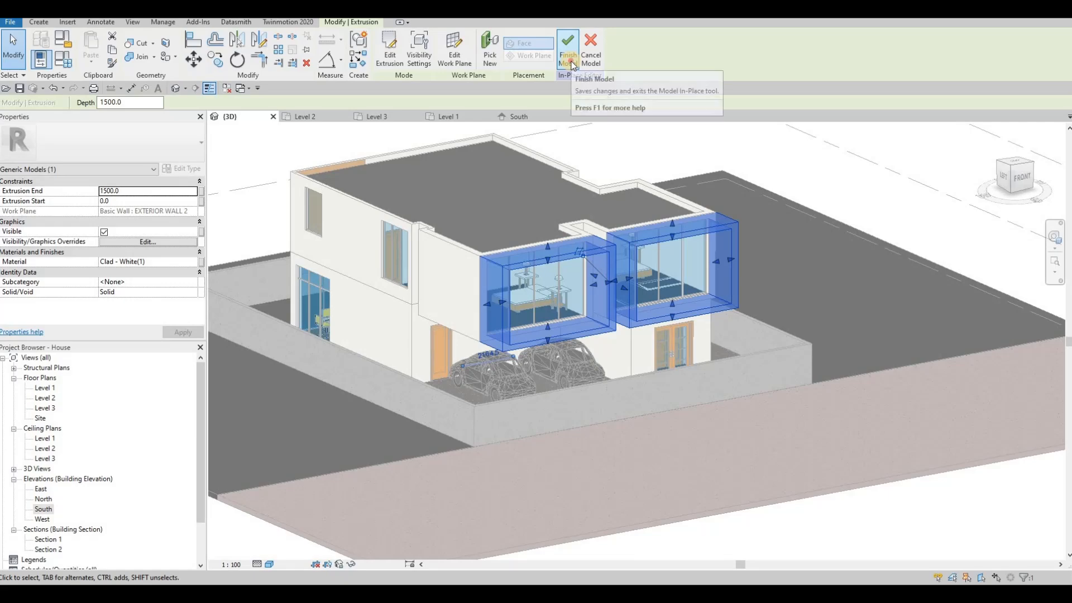
pyautogui.press('Escape')
pyautogui.keyDown('shift'); pyautogui.moveTo(420, 233); pyautogui.dragTo(443, 308, button='middle'); pyautogui.keyUp('shift')
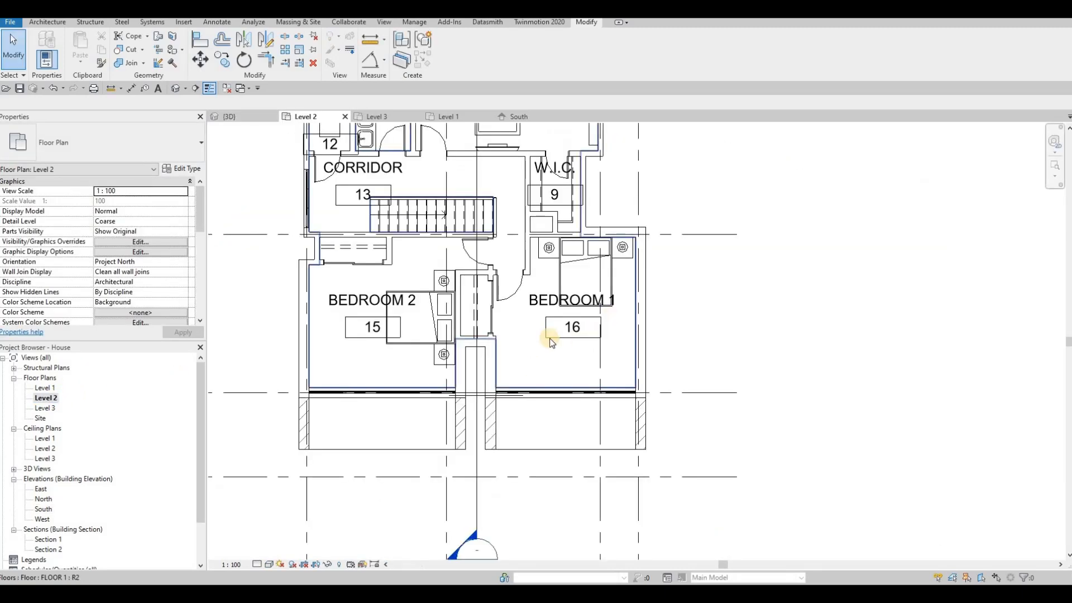
# On the Level 2 plan, draw a matching curtain wall across the frame in front of Bedroom 2, near its outer edge.
pyautogui.scroll(-1, 302, 263)
pyautogui.moveTo(293, 269); pyautogui.dragTo(397, 233, button='middle')
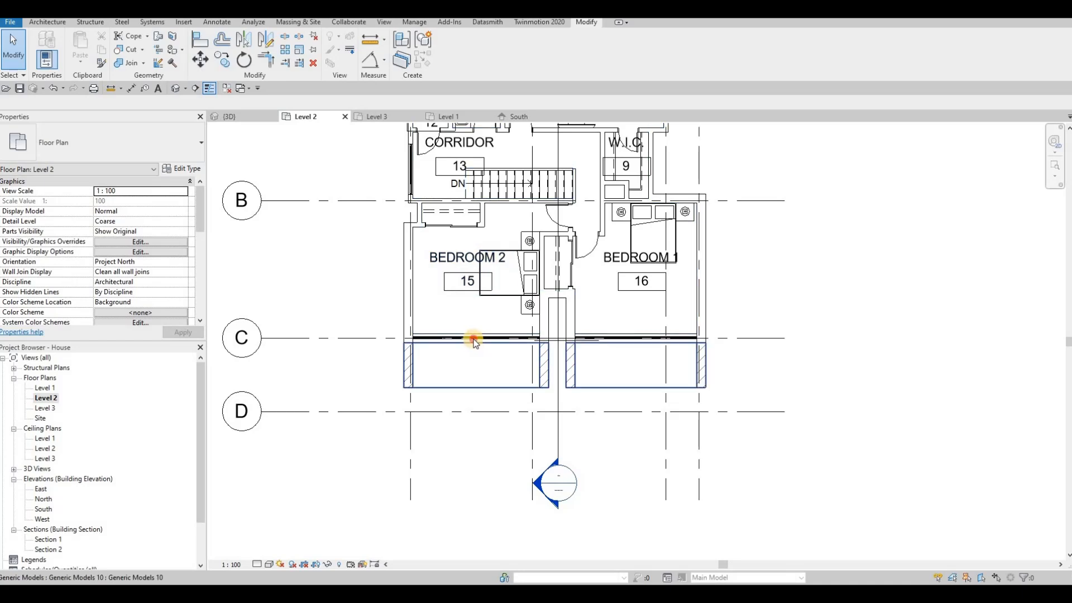
pyautogui.click(472, 338)
pyautogui.press('c')
pyautogui.press('s')
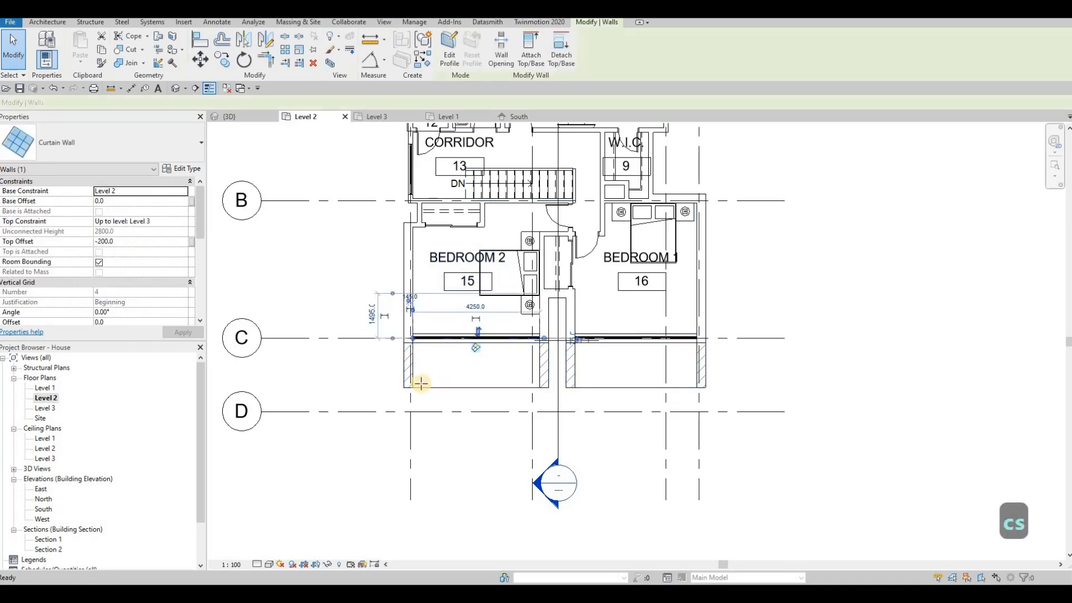
pyautogui.click(537, 381)
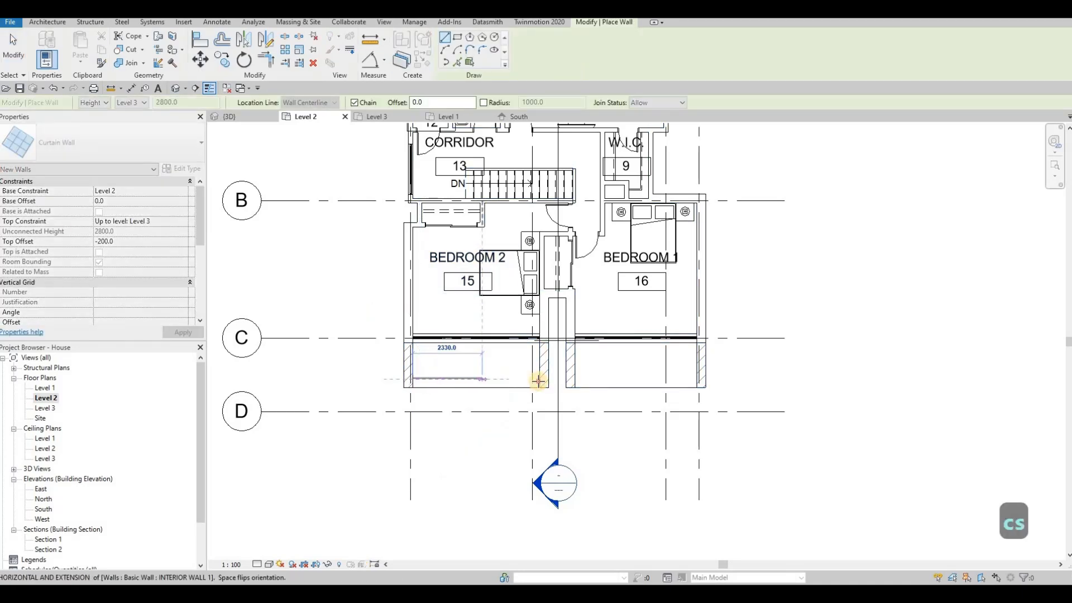
pyautogui.press('Escape')
# Draw an aligned curtain wall across the frame in front of Bedroom 1 and leave the wall command.
pyautogui.click(575, 379)
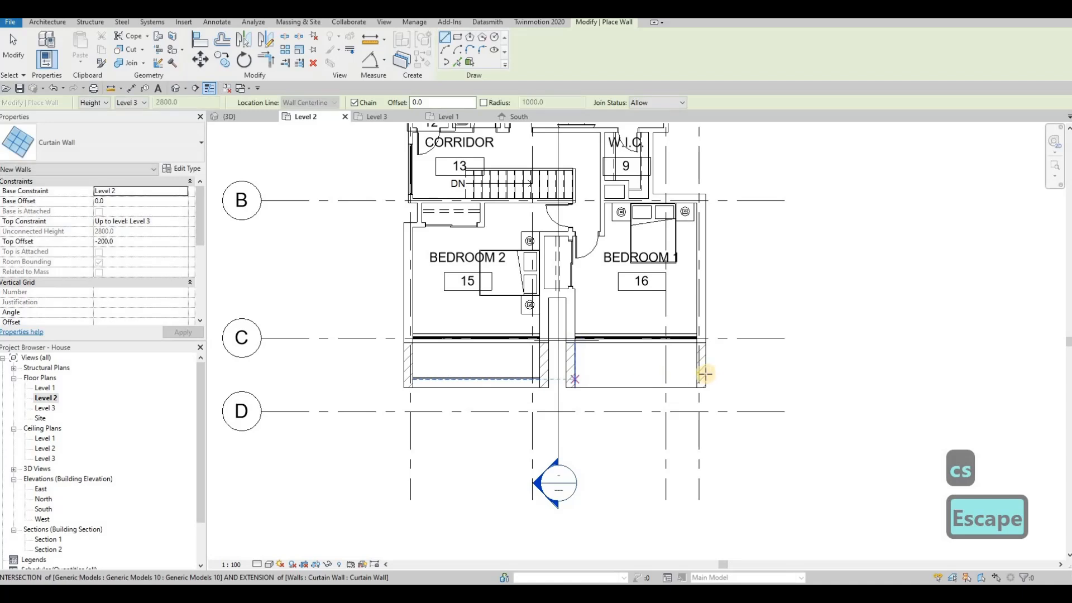
pyautogui.click(697, 379)
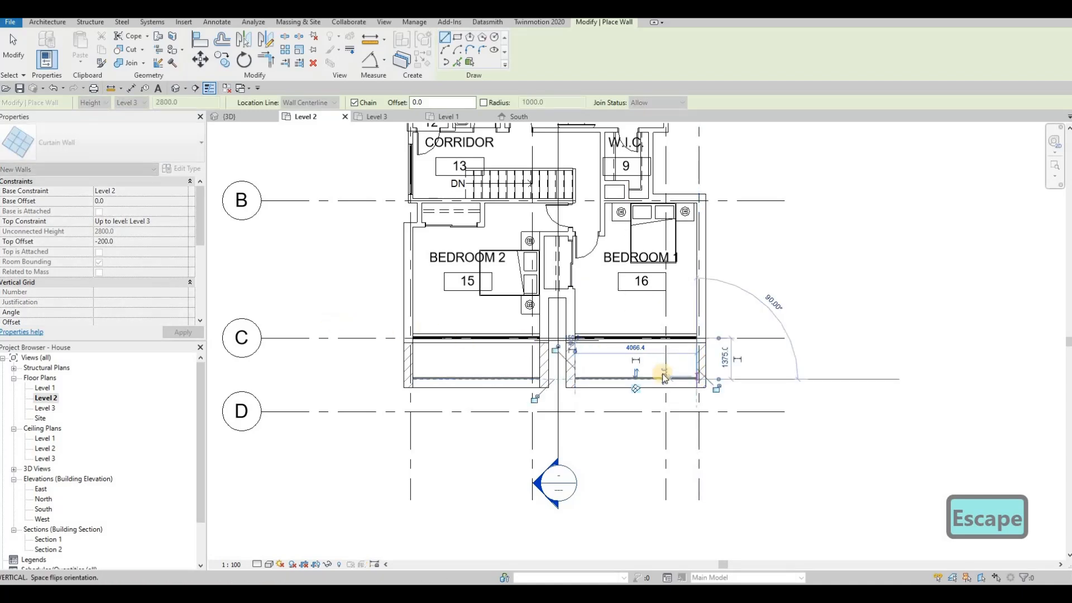
pyautogui.press('Escape')
pyautogui.press('Escape')
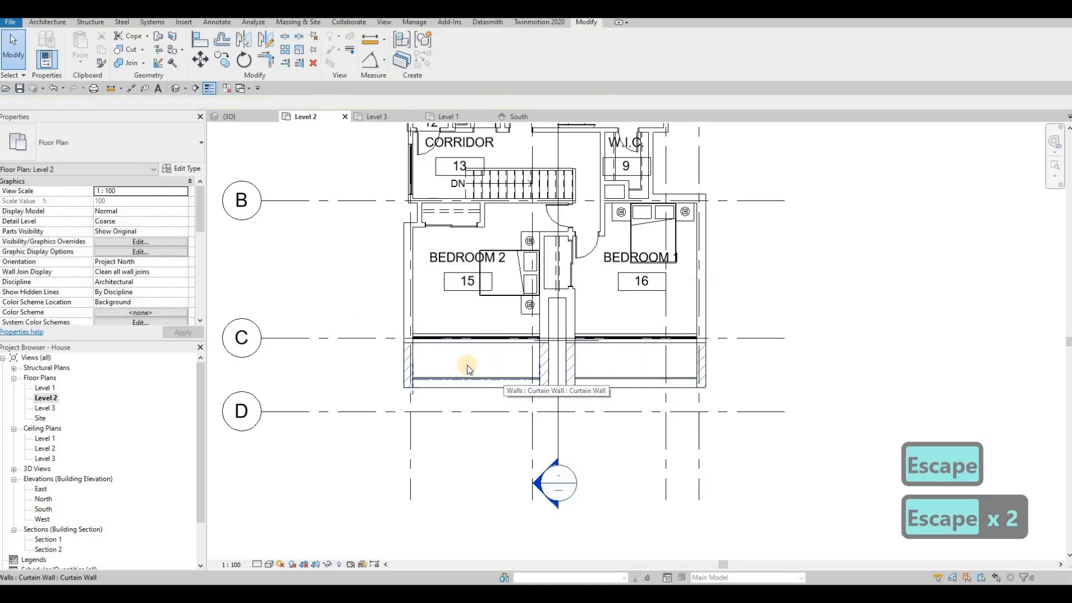
# In the 3D view, lower the new curtain wall in the Bedroom 2 frame to balustrade height with a top offset of -2000.
pyautogui.click(175, 88)
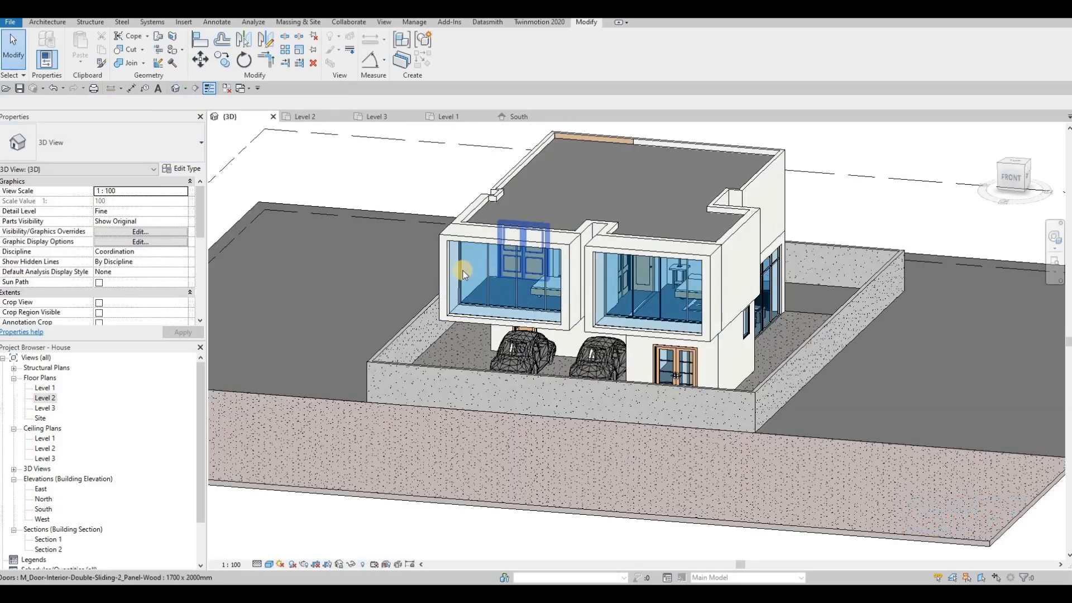
pyautogui.click(505, 254)
pyautogui.moveTo(506, 254); pyautogui.dragTo(502, 289)
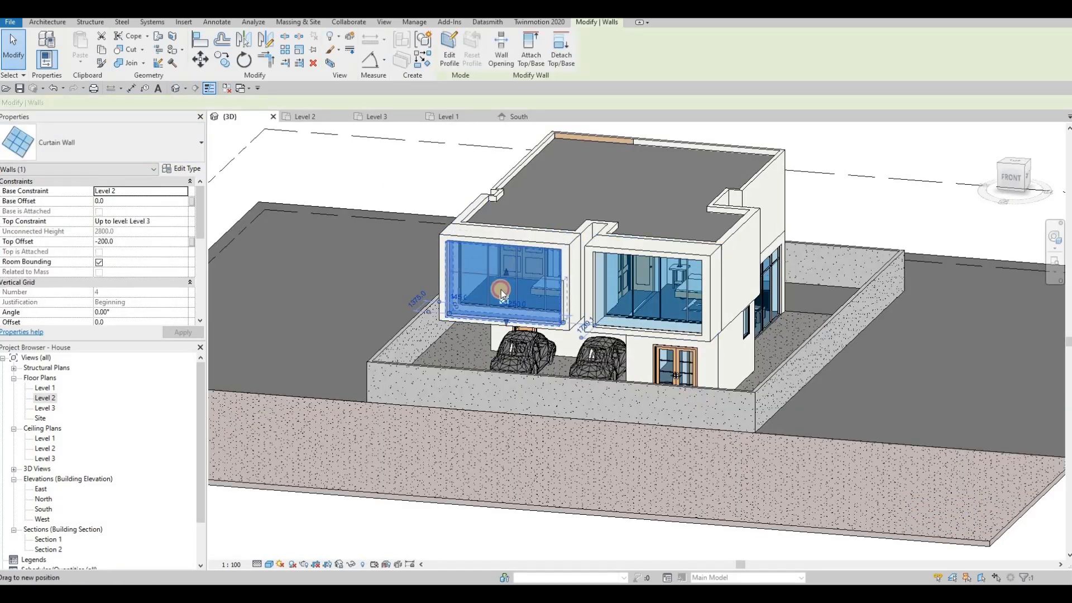
pyautogui.click(135, 240)
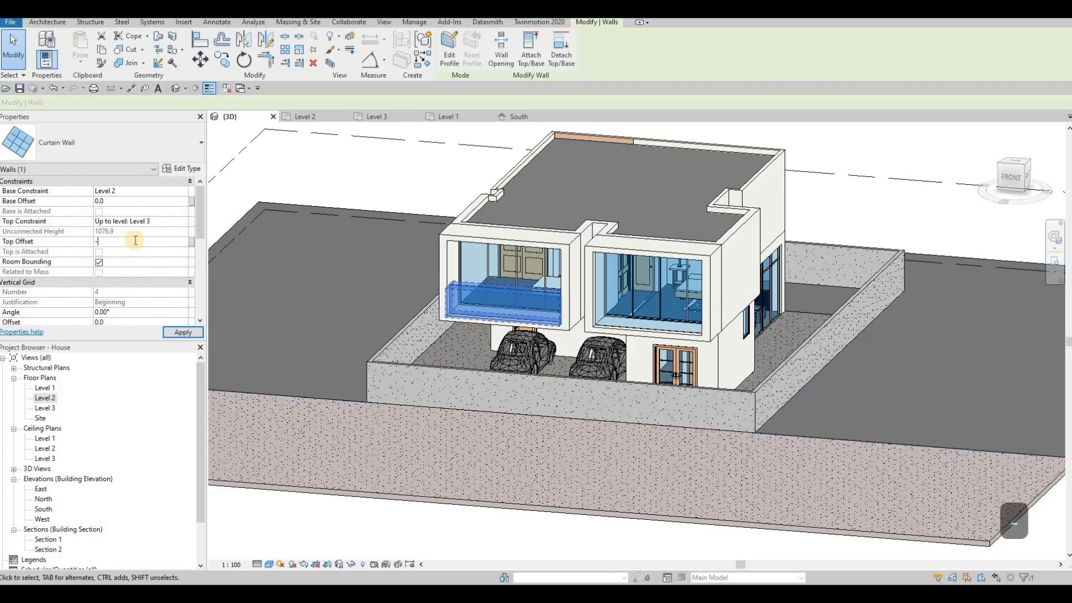
pyautogui.write('-2000.0')
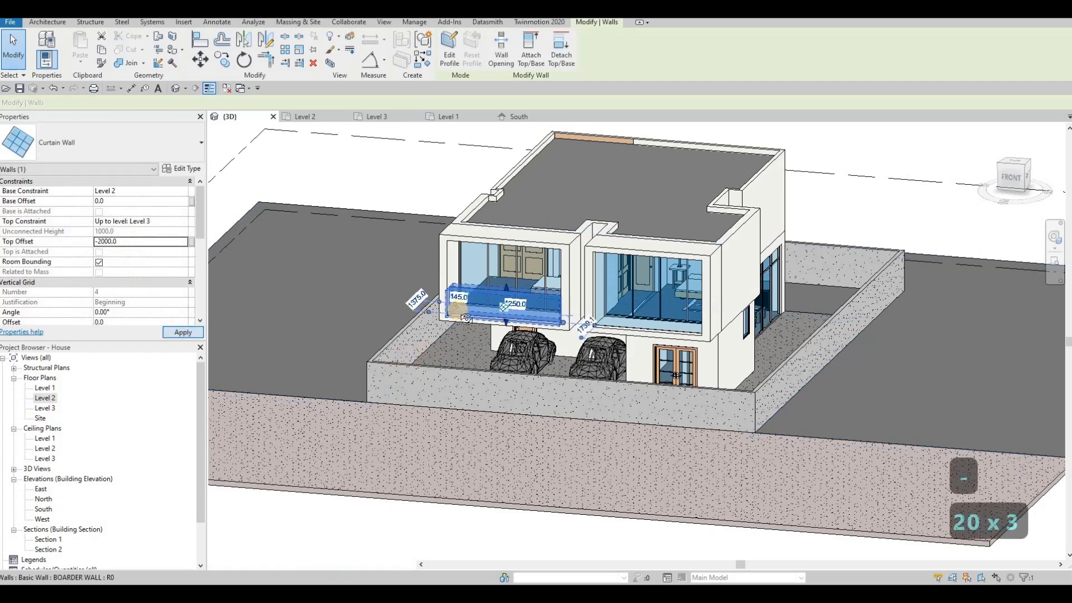
pyautogui.press('Escape')
# Set the top offset of the new curtain wall in the Bedroom 1 frame to -2000.
pyautogui.keyDown('shift'); pyautogui.moveTo(431, 367); pyautogui.dragTo(638, 237, button='middle'); pyautogui.keyUp('shift')
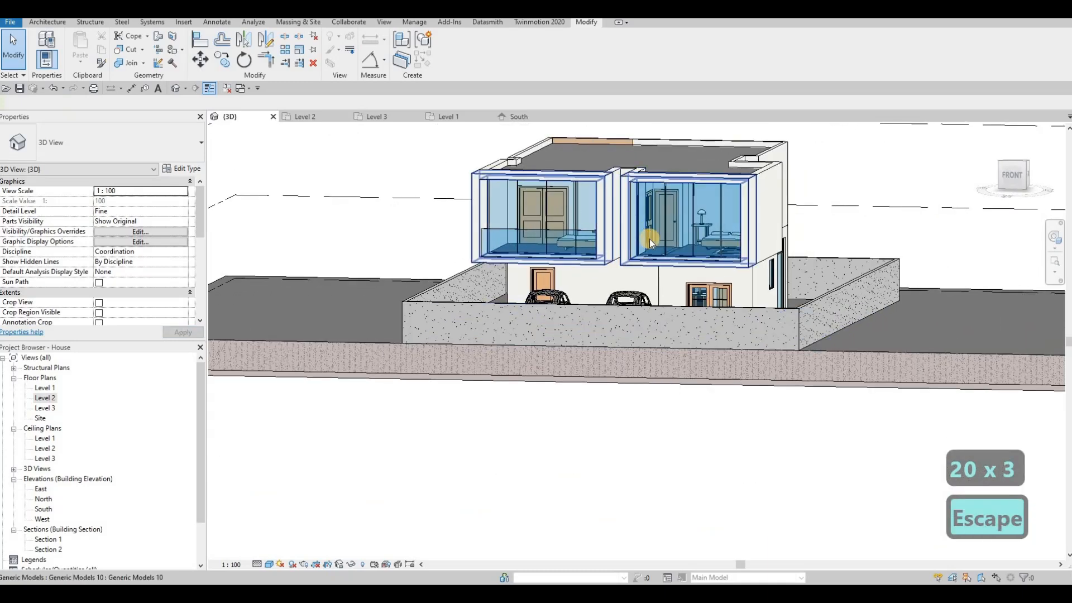
pyautogui.click(643, 242)
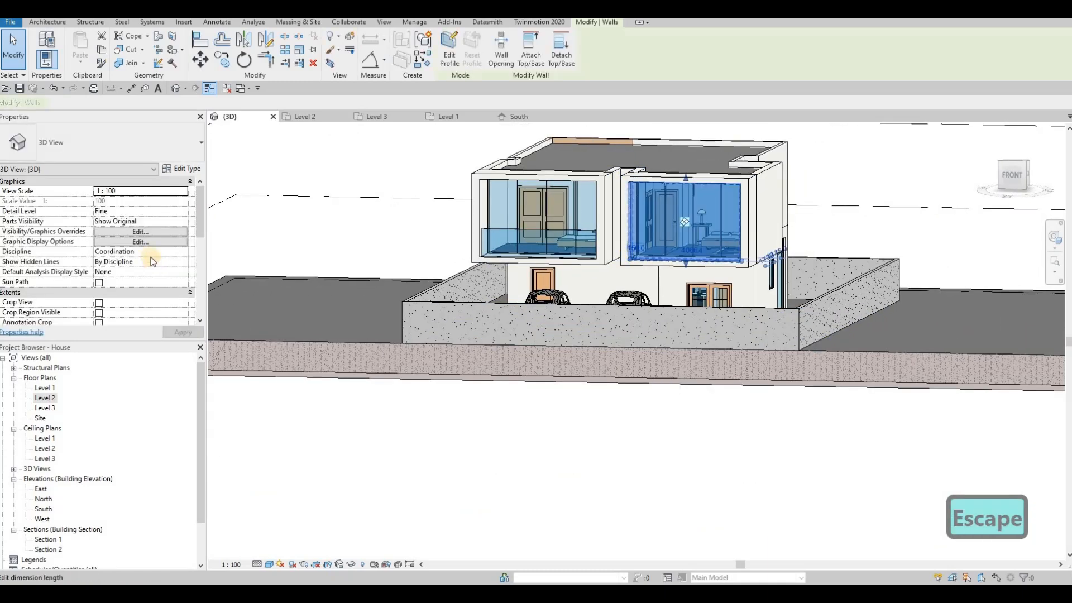
pyautogui.click(145, 242)
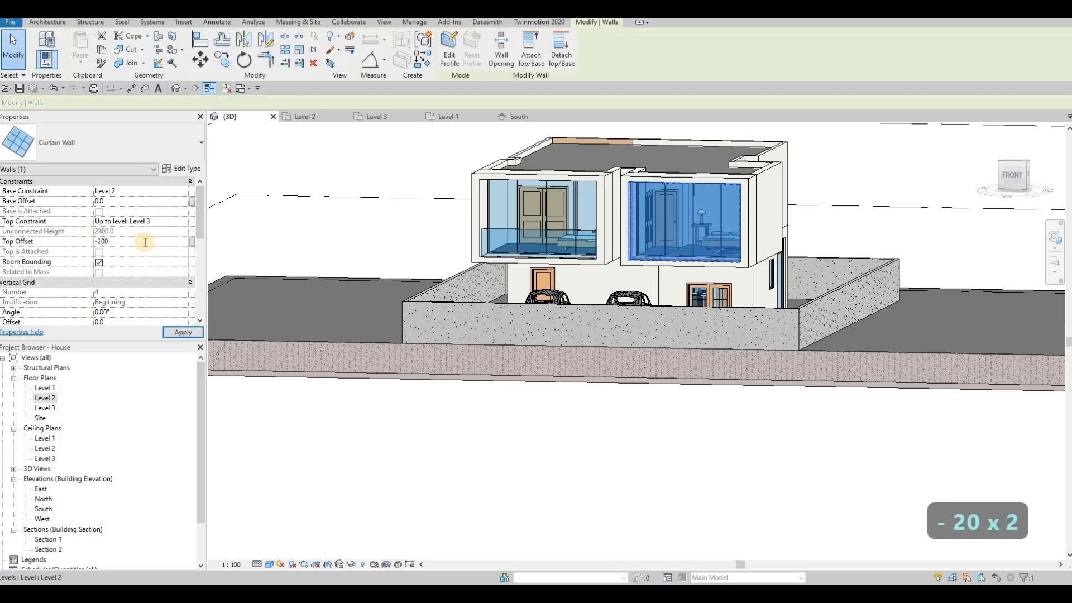
pyautogui.write('-2000')
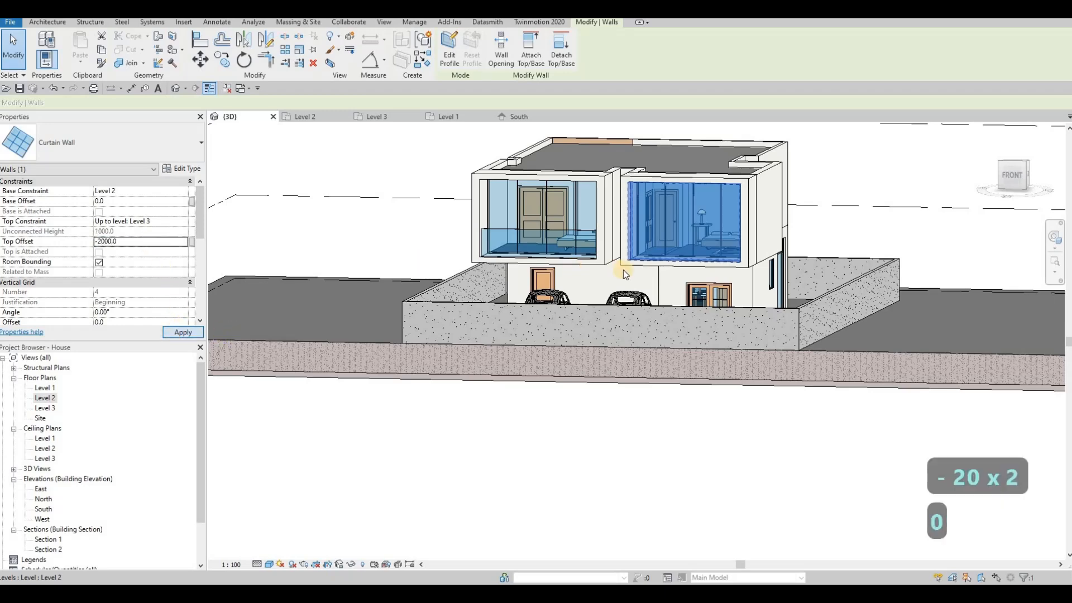
pyautogui.press('Escape')
pyautogui.press('Escape')
pyautogui.keyDown('shift'); pyautogui.moveTo(471, 304); pyautogui.dragTo(664, 304, button='middle'); pyautogui.keyUp('shift')
pyautogui.press('Escape')
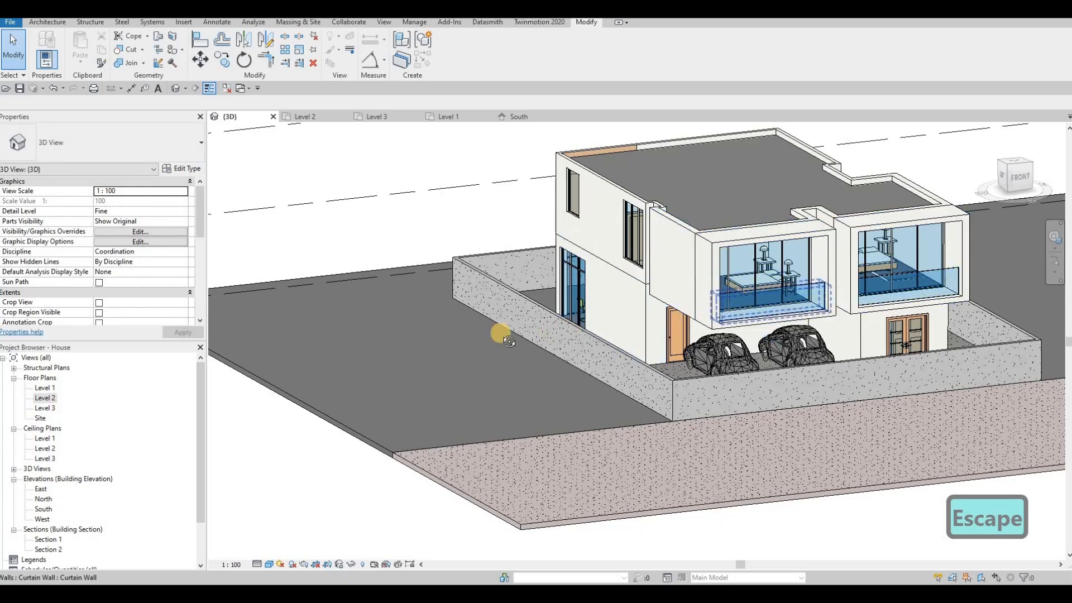
# Open the North elevation and move the Section 2 line off the upper-floor curtain wall to between grids 2 and 1.
pyautogui.keyDown('shift'); pyautogui.moveTo(502, 335); pyautogui.dragTo(218, 313, button='middle'); pyautogui.keyUp('shift')
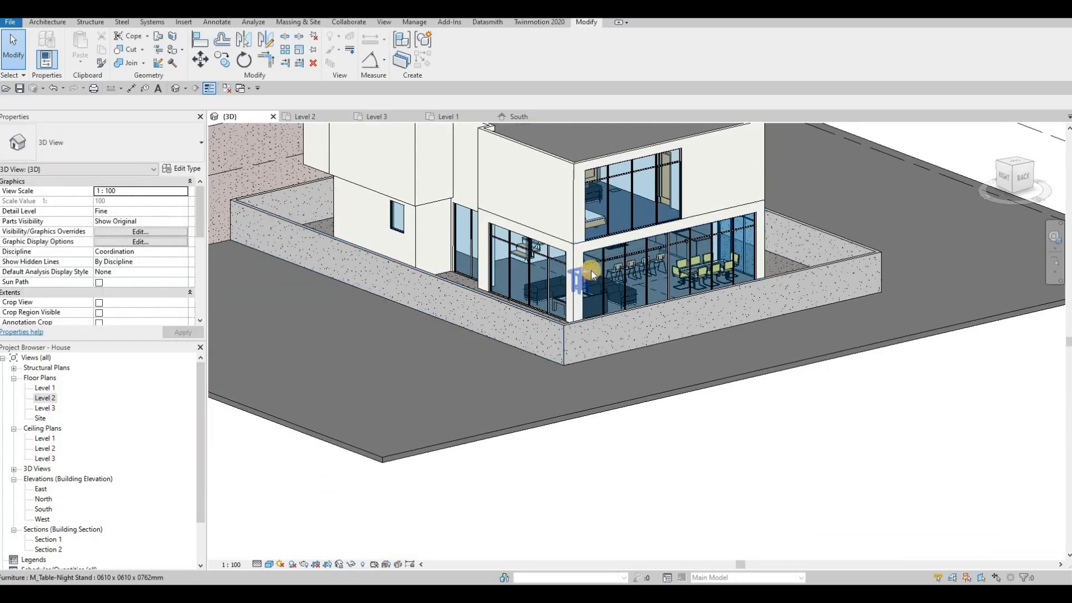
pyautogui.moveTo(591, 270)
pyautogui.keyDown('shift'); pyautogui.mouseDown(button='middle')
pyautogui.moveTo(540, 265)
pyautogui.moveTo(542, 299)
pyautogui.moveTo(601, 281)
pyautogui.moveTo(710, 279)
pyautogui.moveTo(659, 290)
pyautogui.moveTo(586, 276)
pyautogui.moveTo(491, 229)
pyautogui.moveTo(516, 260)
pyautogui.moveTo(331, 272)
pyautogui.mouseUp(button='middle'); pyautogui.keyUp('shift')
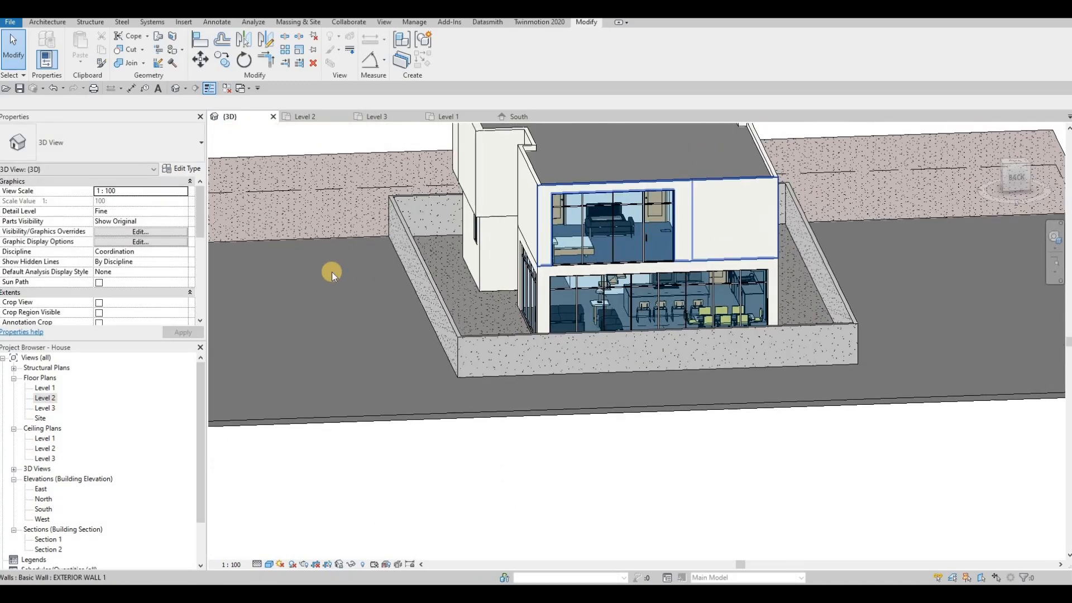
pyautogui.doubleClick(43, 502)
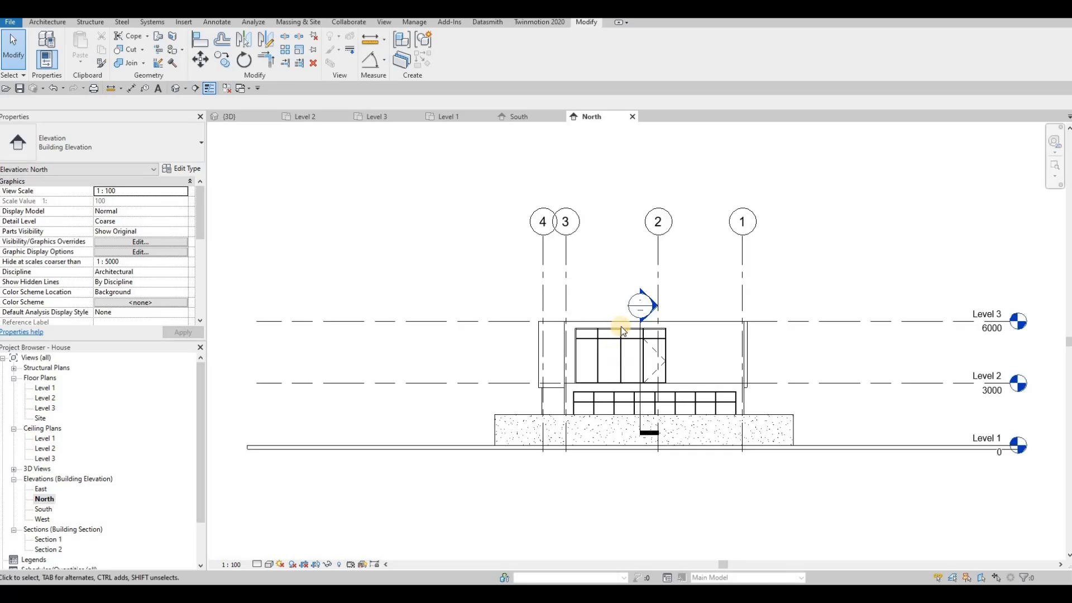
pyautogui.scroll(2, 653, 334)
pyautogui.click(648, 323)
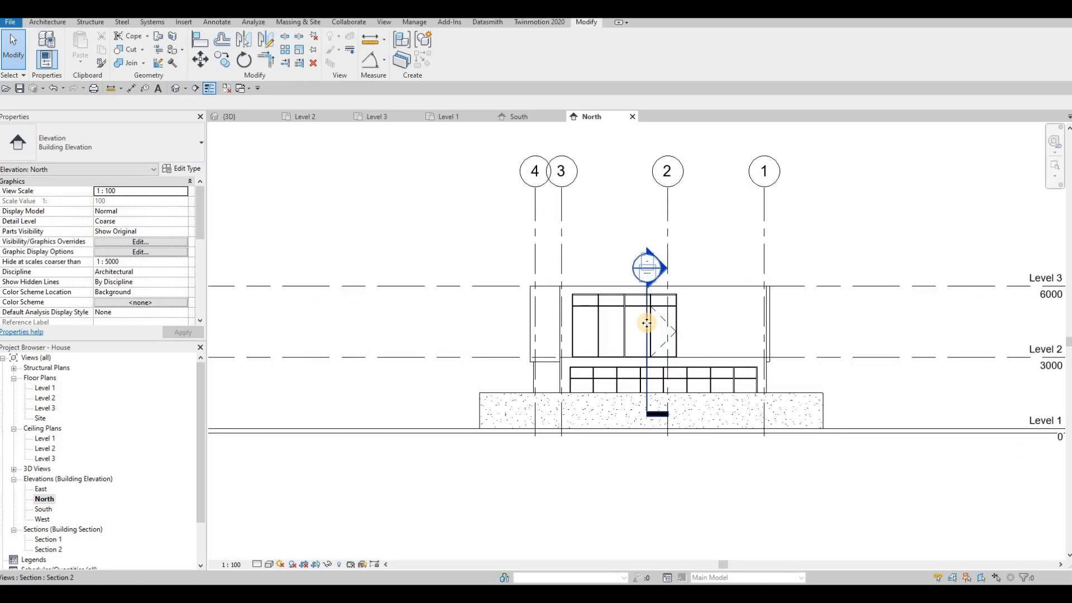
pyautogui.moveTo(701, 322); pyautogui.dragTo(701, 323)
pyautogui.press('Escape')
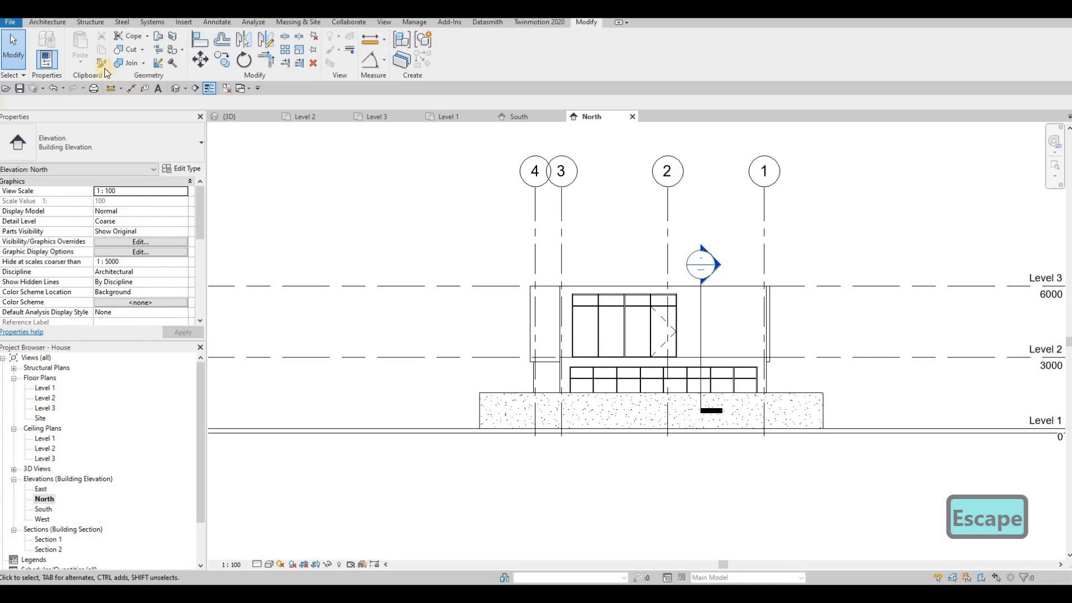
# Start a new in-place model in the Generic Models category, keeping the default name.
pyautogui.click(49, 23)
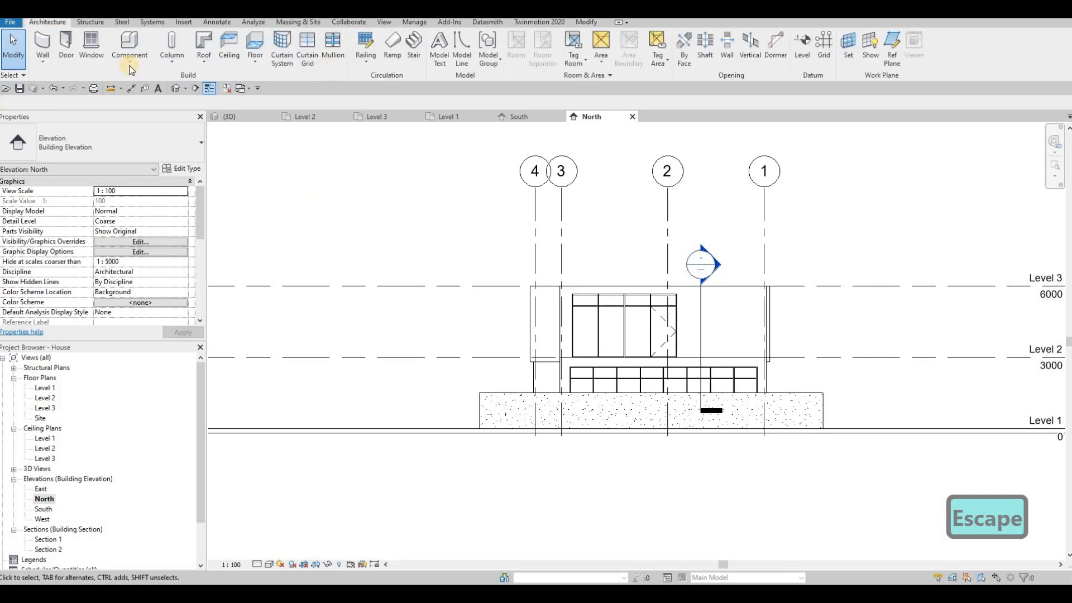
pyautogui.click(140, 105)
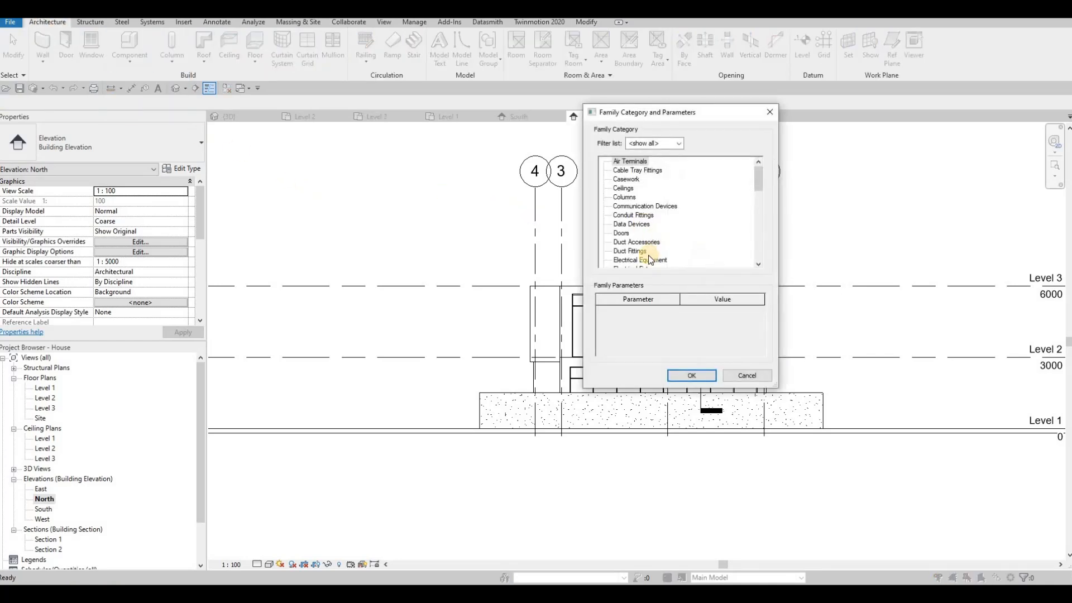
pyautogui.scroll(-3, 651, 260)
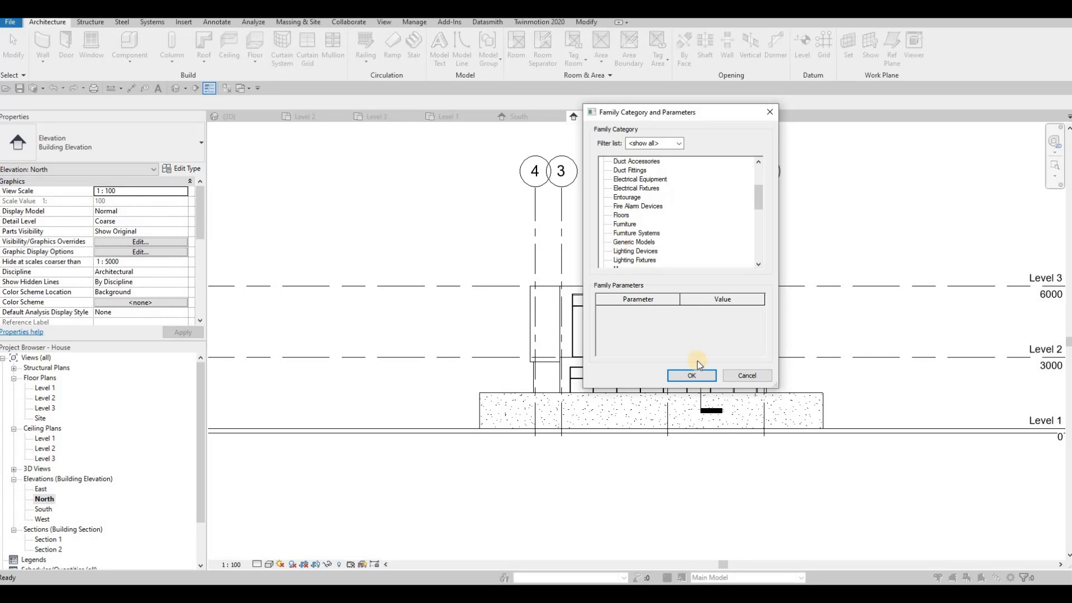
pyautogui.press('Return')
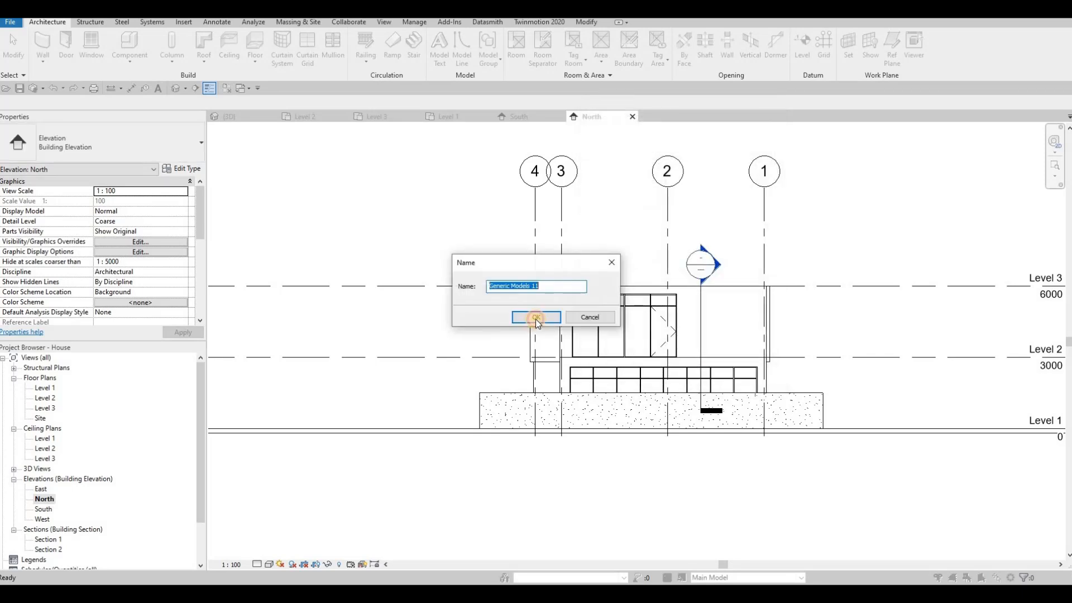
pyautogui.click(535, 320)
pyautogui.press('Return')
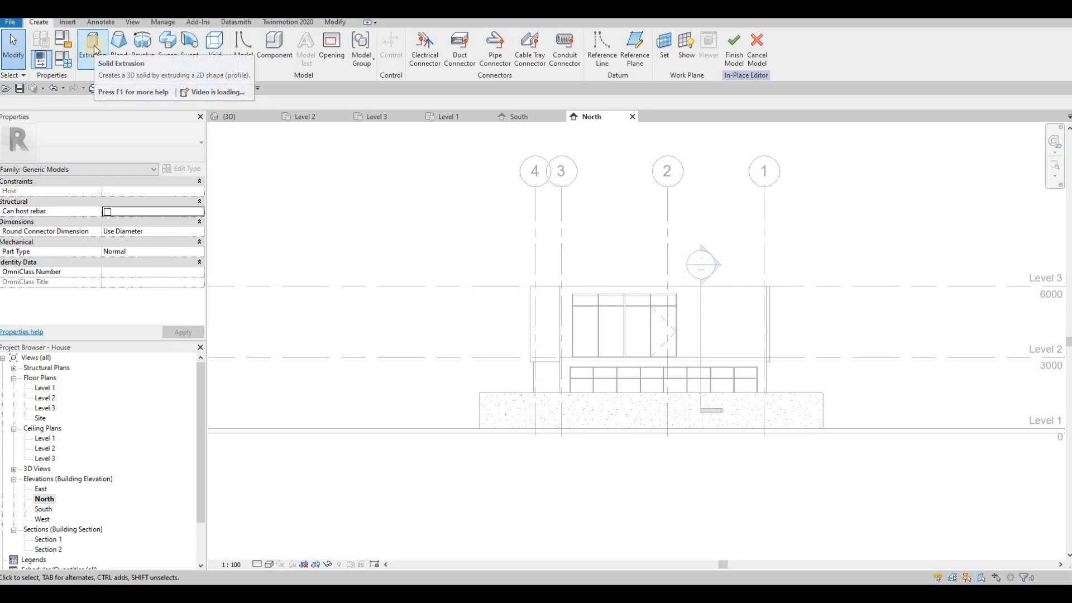
# Start a solid extrusion and pick the upper-floor face of EXTERIOR WALL 1 as its work plane.
pyautogui.click(78, 53)
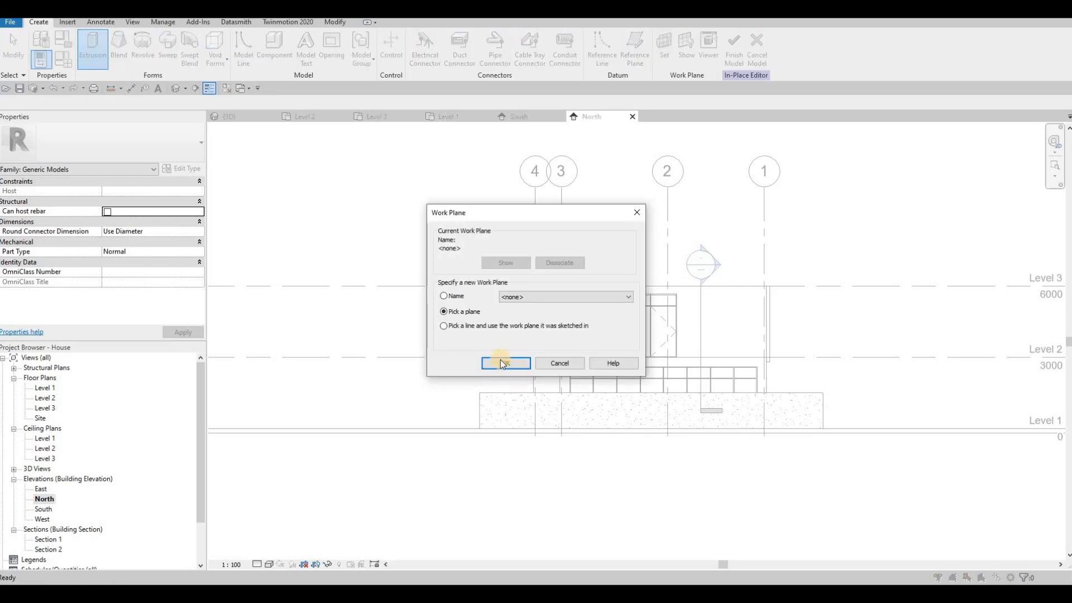
pyautogui.press('Return')
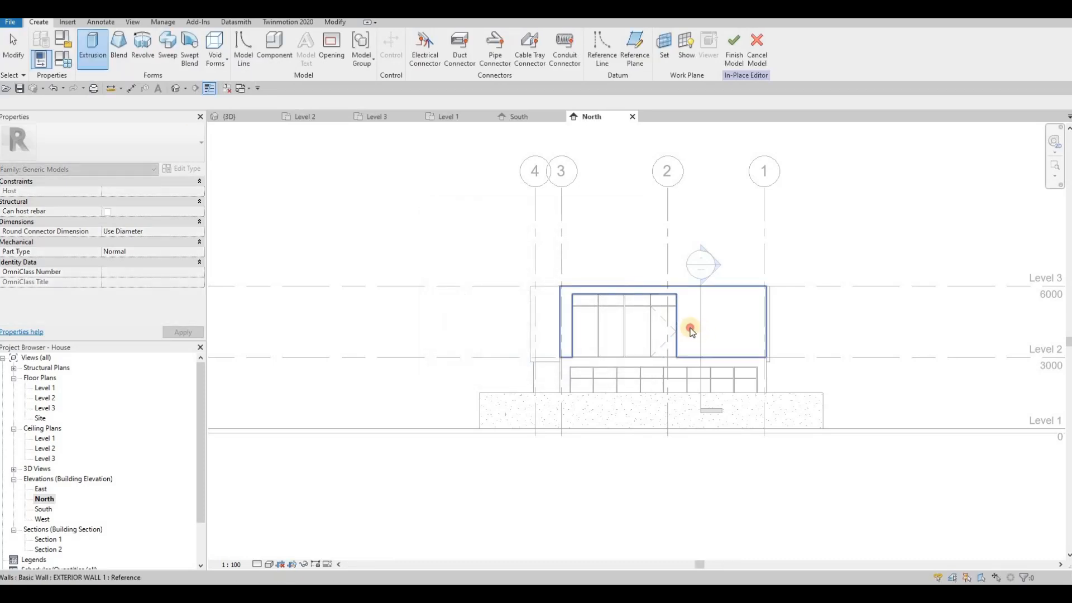
pyautogui.click(342, 222)
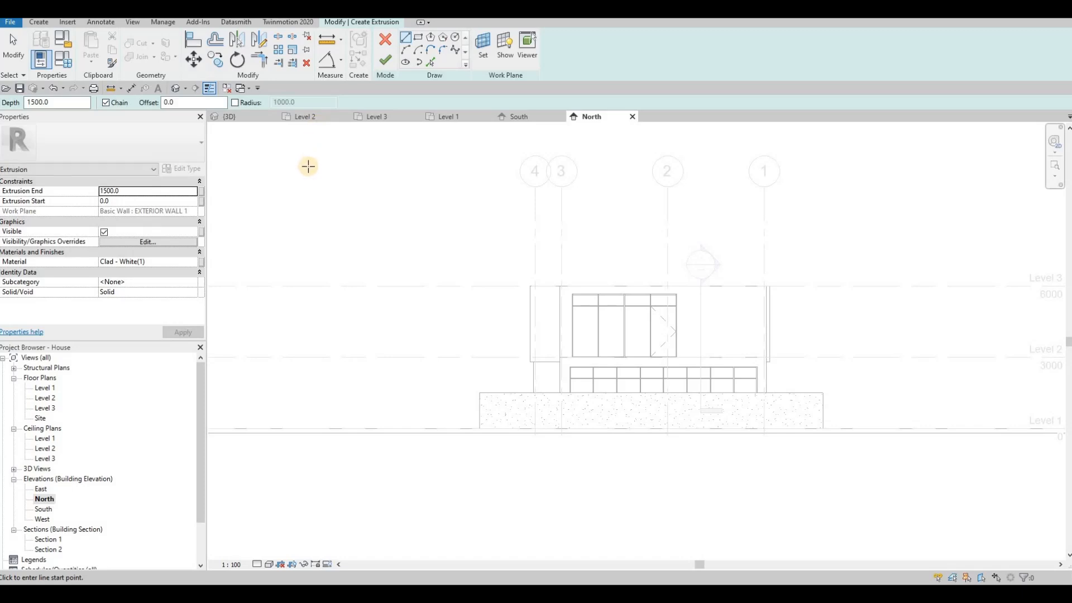
# Set the extrusion's material to Clad - White(2).
pyautogui.click(192, 261)
pyautogui.click(370, 247)
pyautogui.click(833, 470)
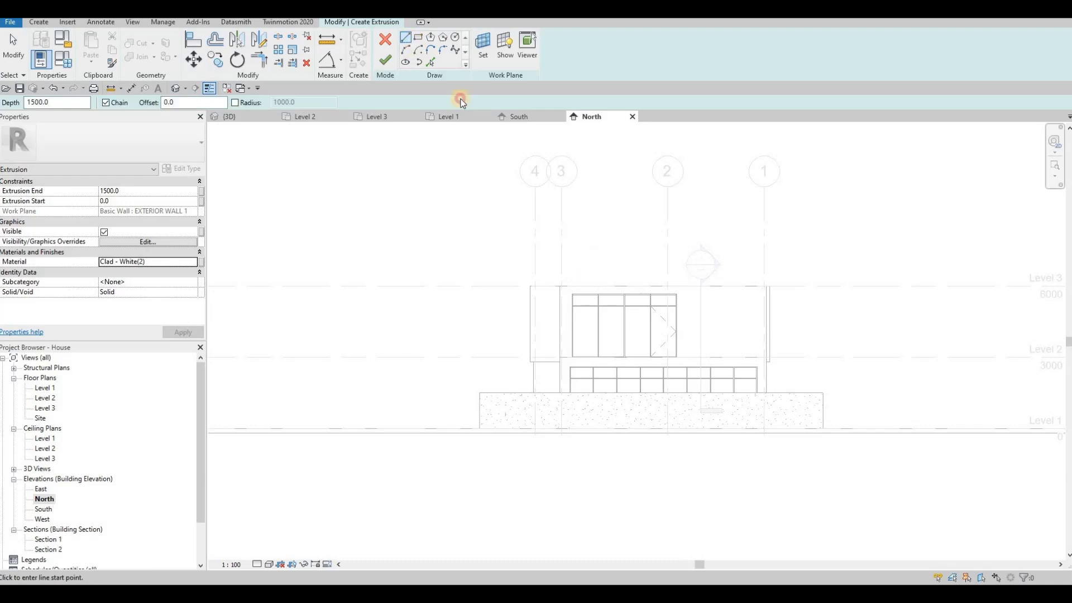
# Sketch a rectangle around the upper-floor curtain wall, plus an outer rectangle about 5375 by 3395 reaching down to the ground-floor curtain wall.
pyautogui.scroll(4, 540, 266)
pyautogui.click(547, 263)
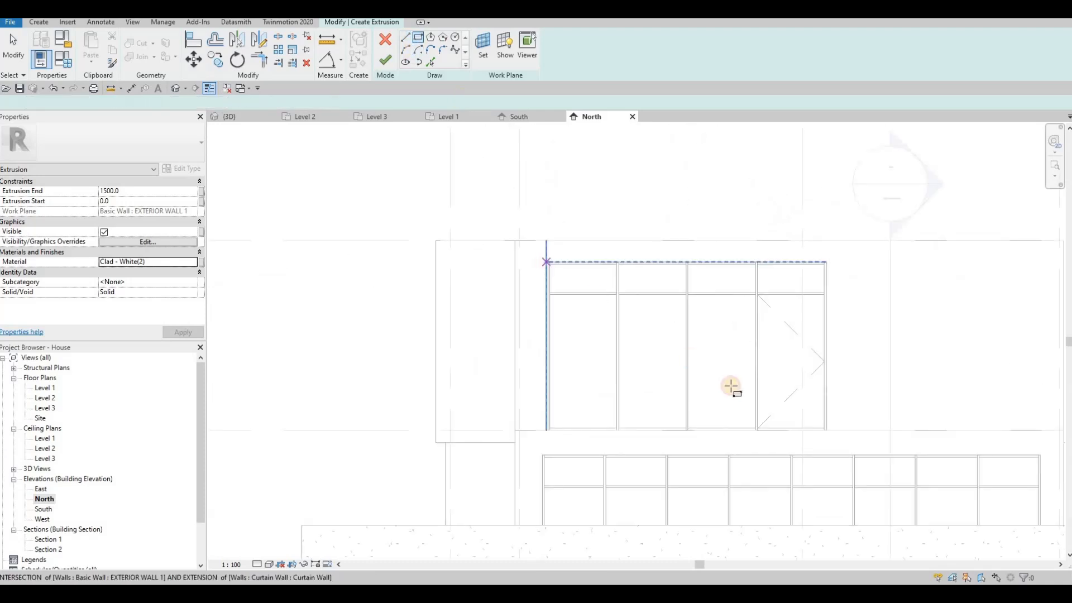
pyautogui.click(829, 428)
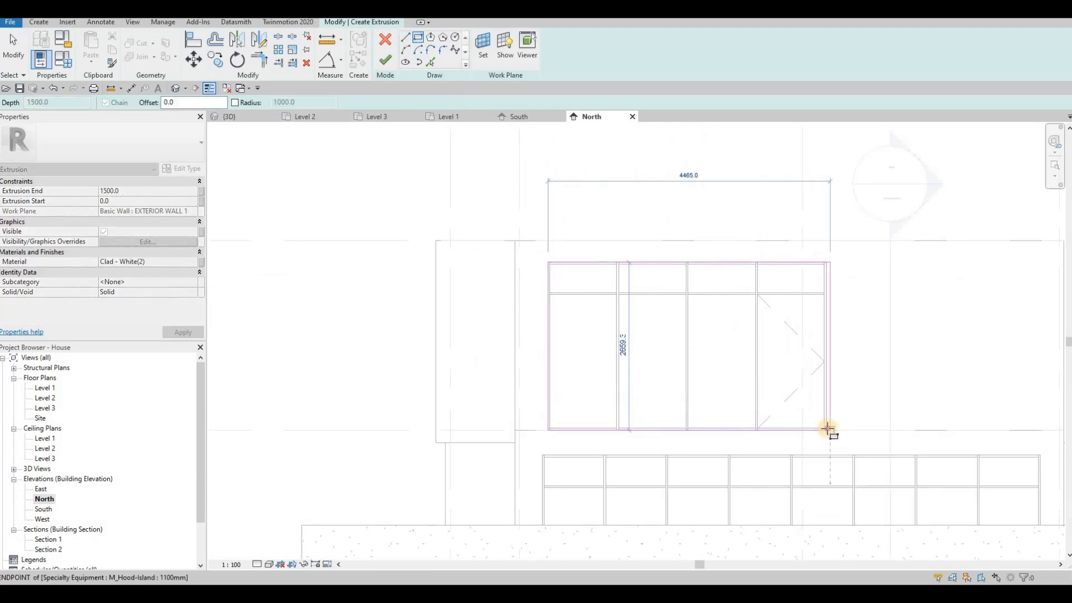
pyautogui.click(516, 241)
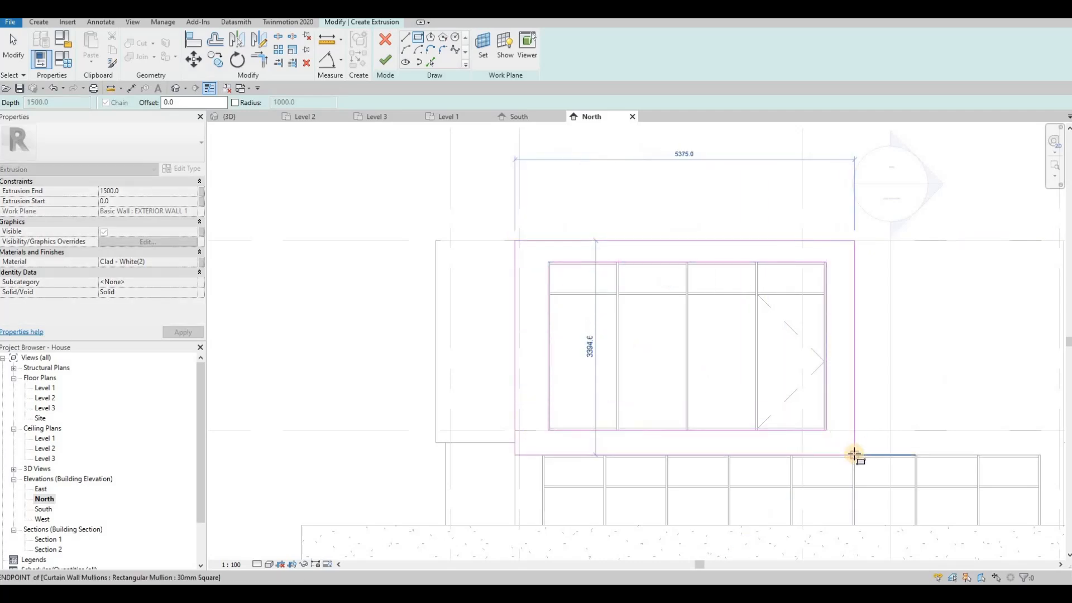
pyautogui.press('Escape')
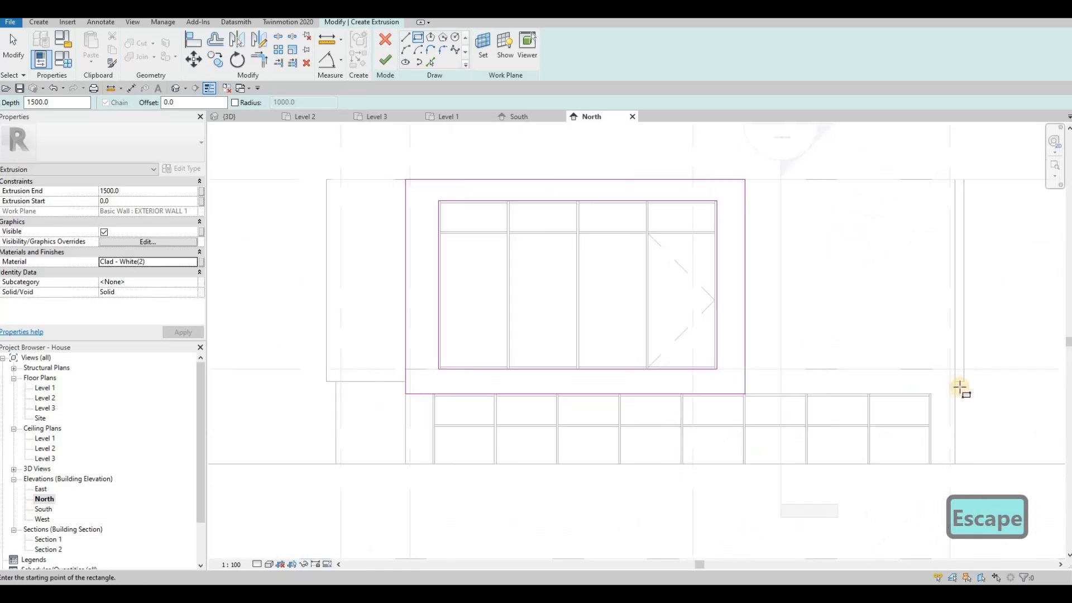
pyautogui.press('Escape')
pyautogui.press('Escape')
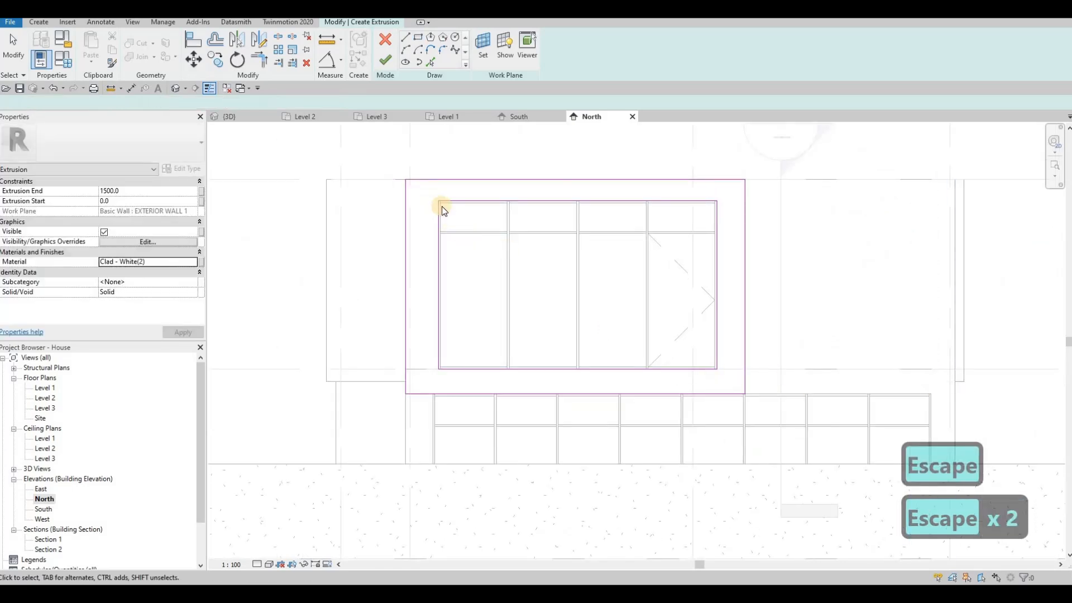
# Set the distance between the right edges of the outer and inner rectangles to 525.
pyautogui.click(438, 267)
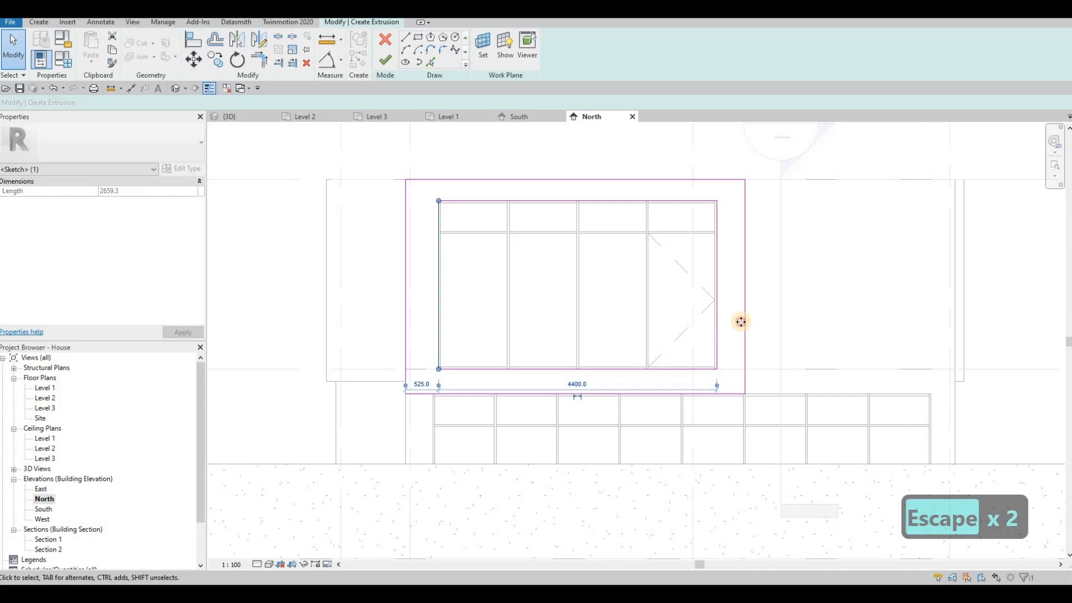
pyautogui.click(731, 155)
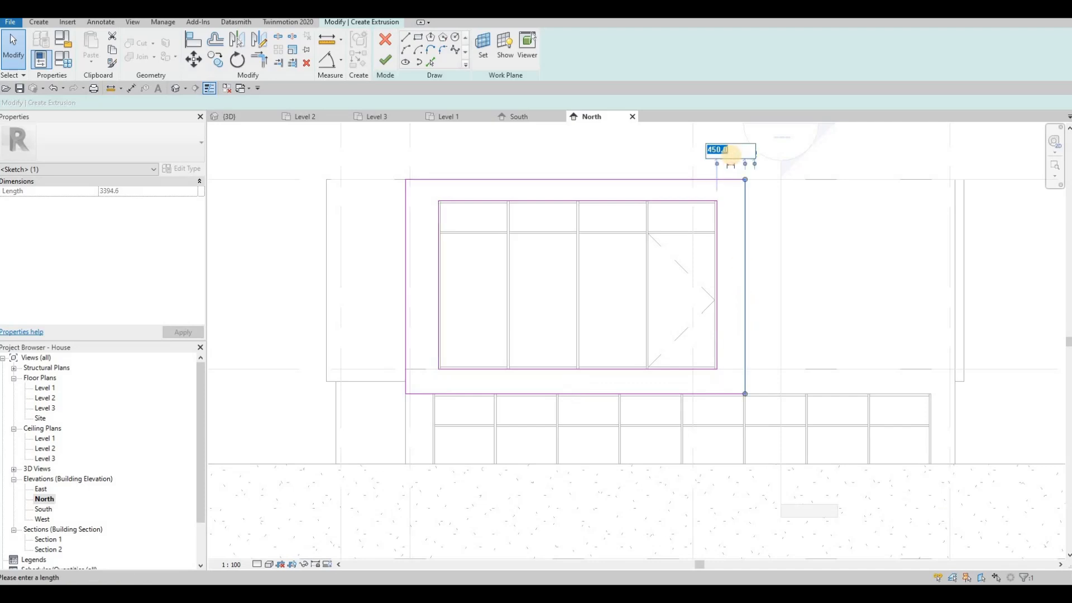
pyautogui.write('525')
pyautogui.press('Return')
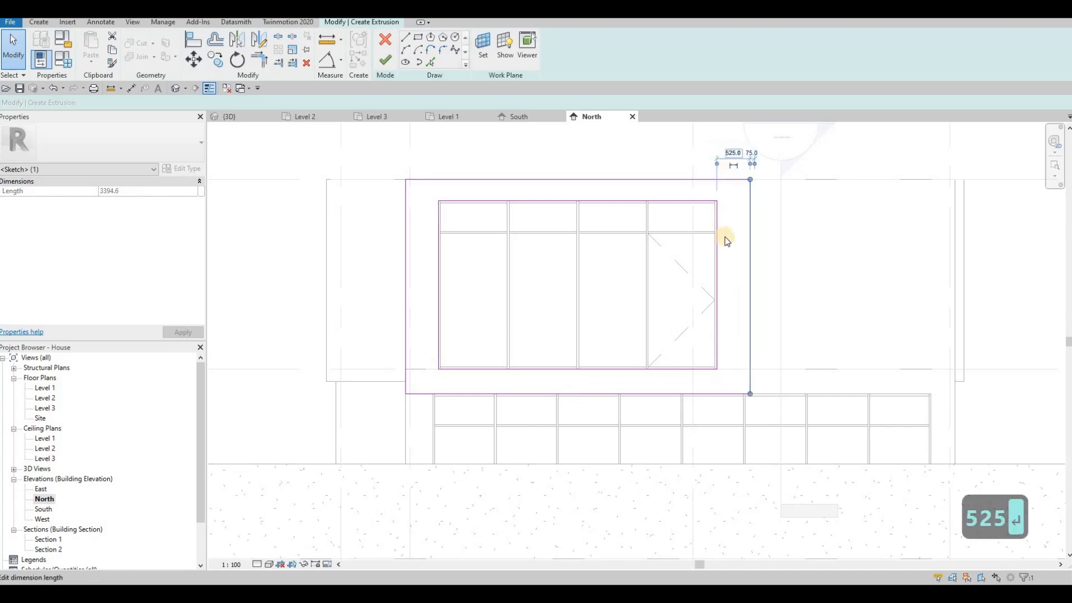
pyautogui.press('Escape')
pyautogui.press('Escape')
pyautogui.press('Escape')
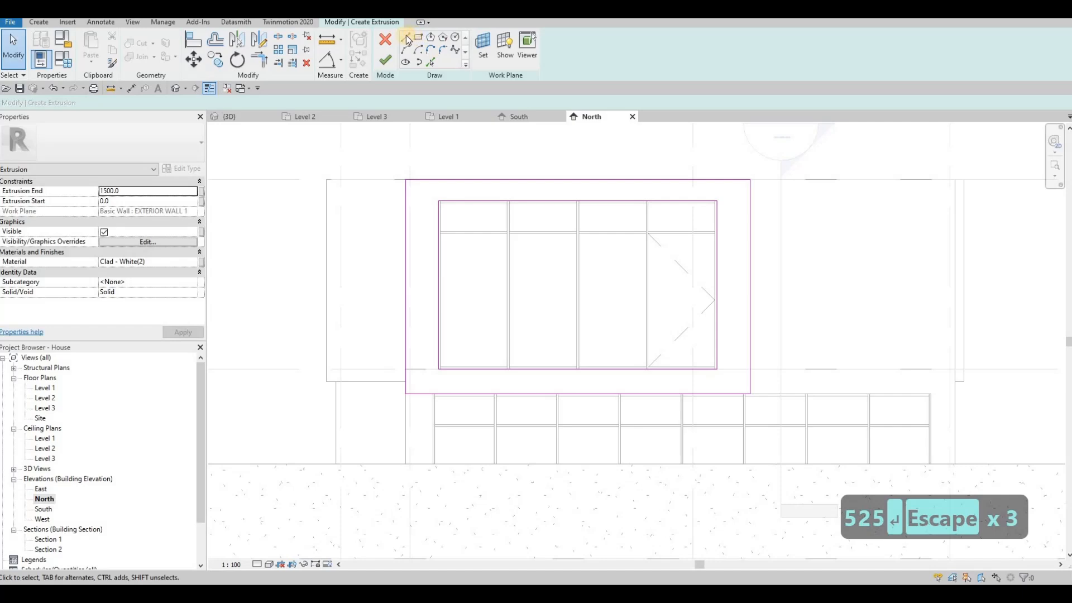
# Sketch a rectangle about 680 by 395 below Level 2 at the facade's right end, down to the ground-floor curtain wall's top.
pyautogui.click(406, 37)
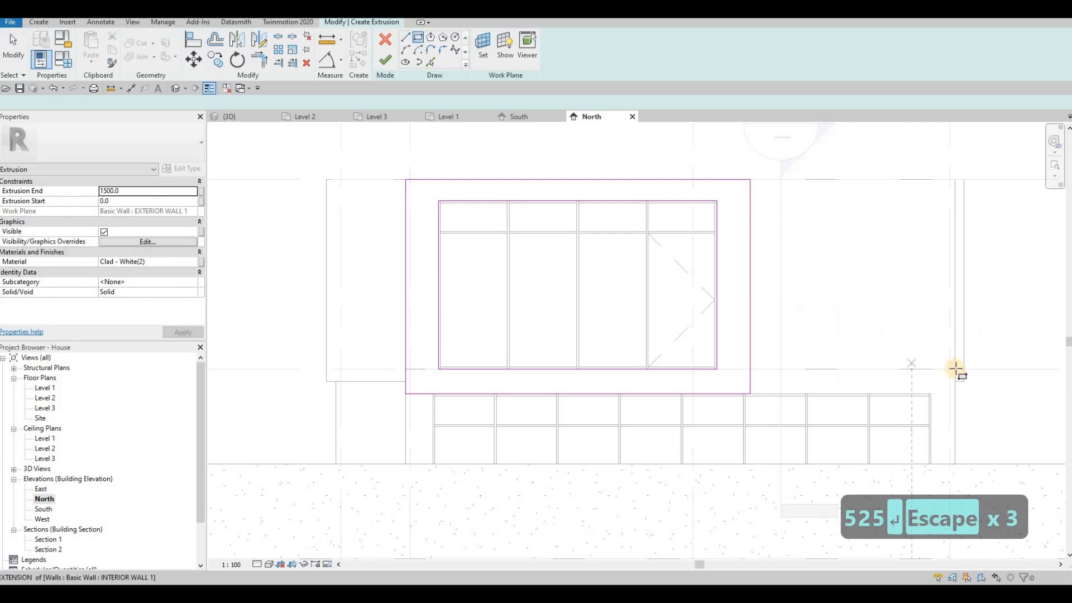
pyautogui.click(913, 394)
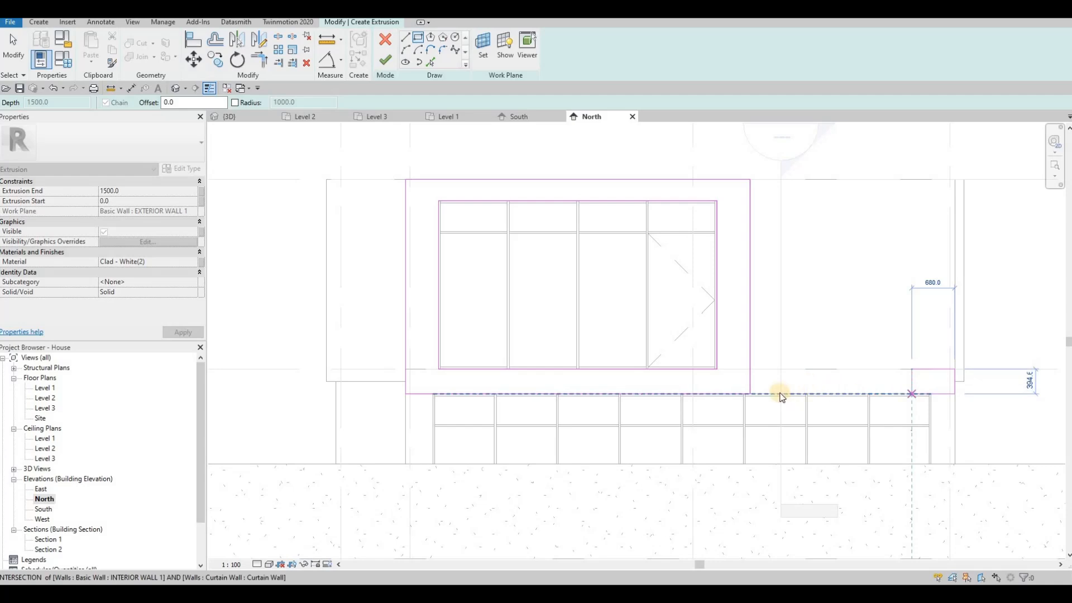
pyautogui.press('Escape')
pyautogui.press('Escape')
pyautogui.press('Escape')
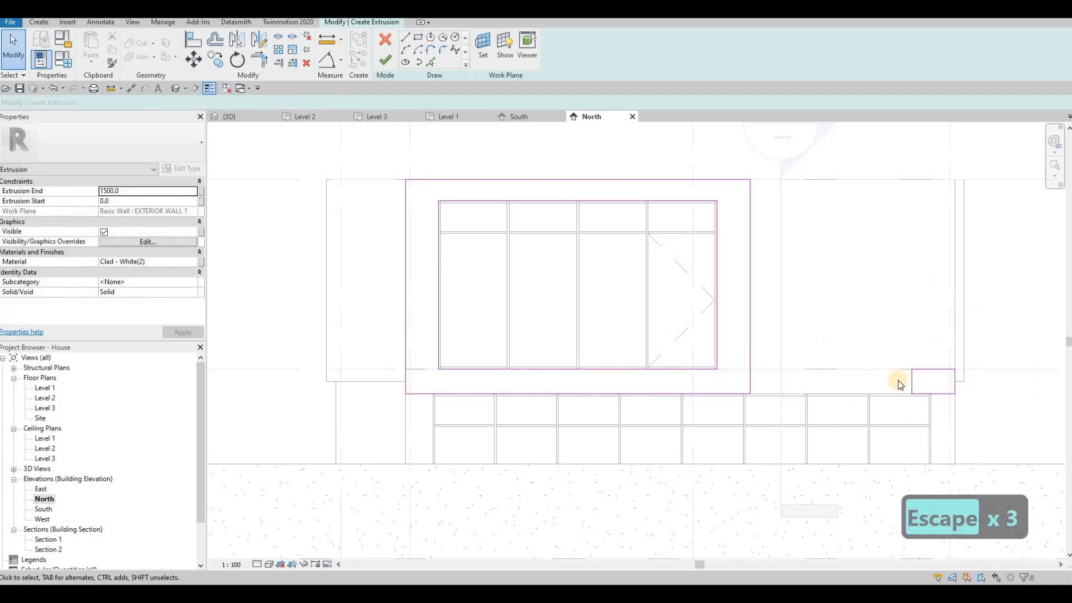
pyautogui.press('Escape')
pyautogui.press('Escape')
pyautogui.moveTo(977, 400); pyautogui.dragTo(979, 402)
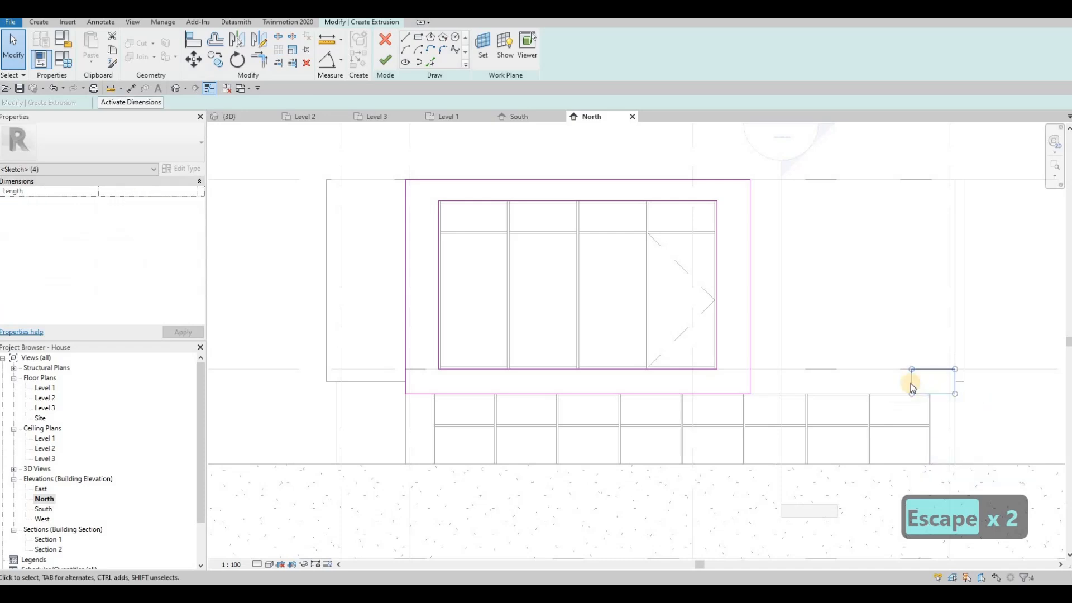
pyautogui.press('Delete')
pyautogui.hotkey('ctrl', 'z')
pyautogui.press('Escape')
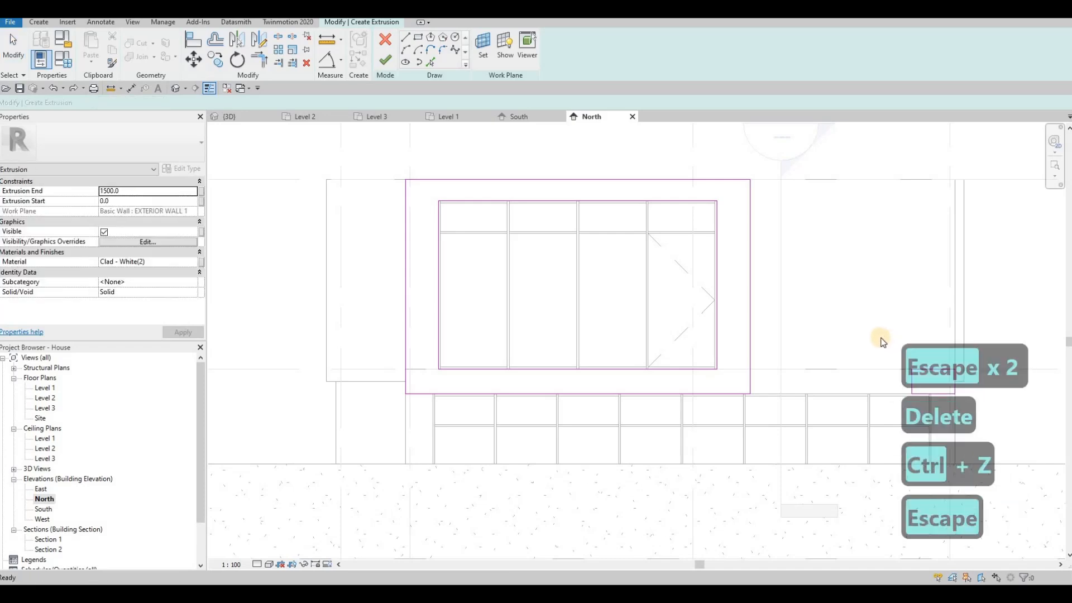
# Delete the top, bottom and left lines of the small rectangle, keeping only its right vertical line.
pyautogui.click(932, 393)
pyautogui.keyDown('ctrl'); pyautogui.click(912, 380); pyautogui.keyUp('ctrl')
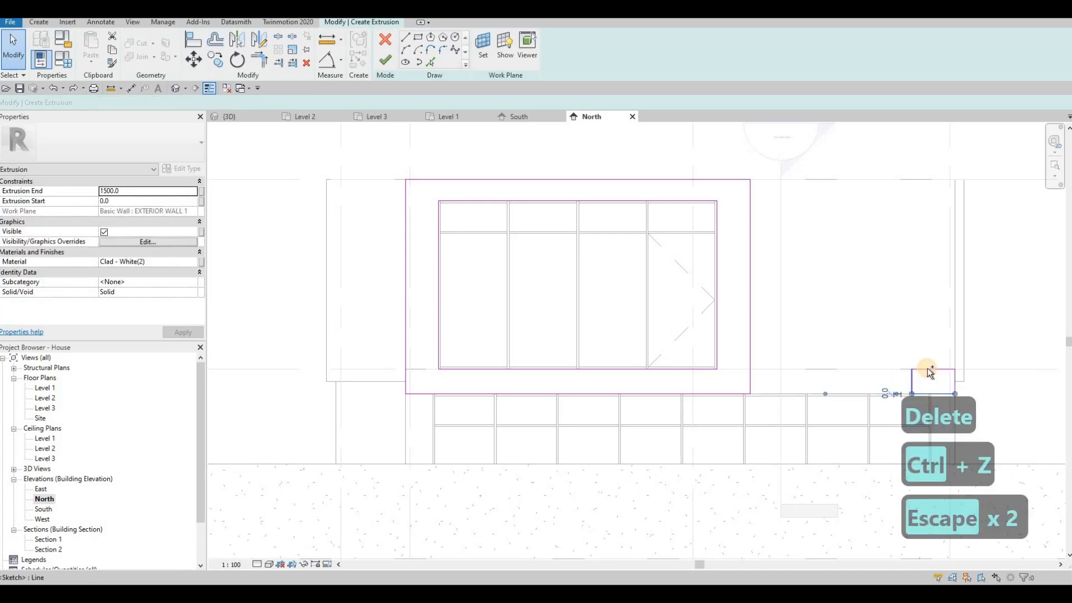
pyautogui.keyDown('ctrl'); pyautogui.click(926, 369); pyautogui.keyUp('ctrl')
pyautogui.press('Delete')
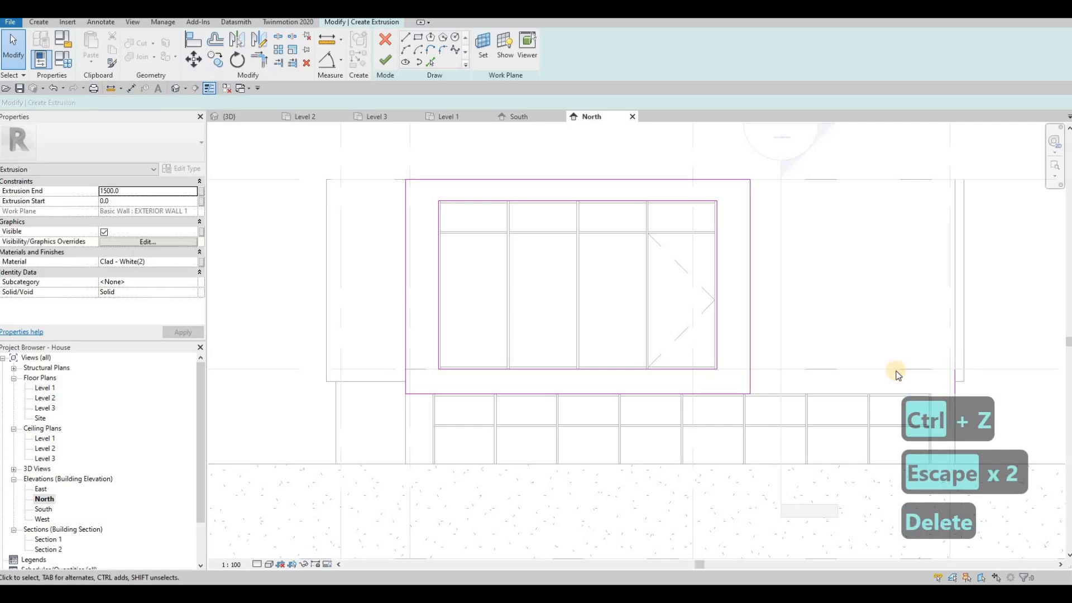
# Extend the bottom lines of the outer and inner rectangles to corners with the short vertical line at the facade's right end.
pyautogui.press('t')
pyautogui.press('r')
pyautogui.click(736, 393)
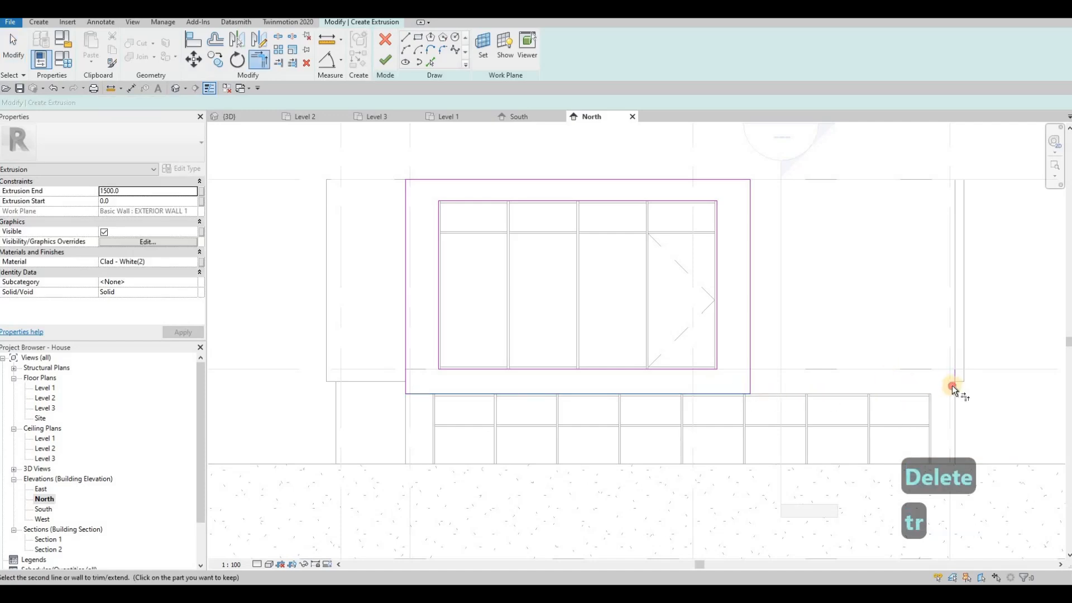
pyautogui.click(953, 385)
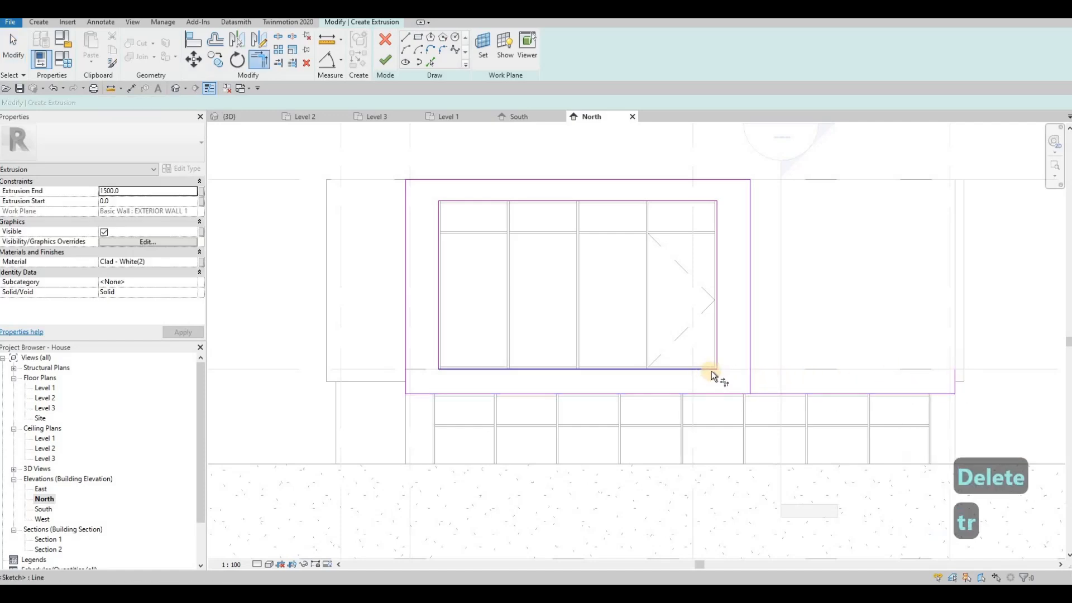
pyautogui.click(711, 371)
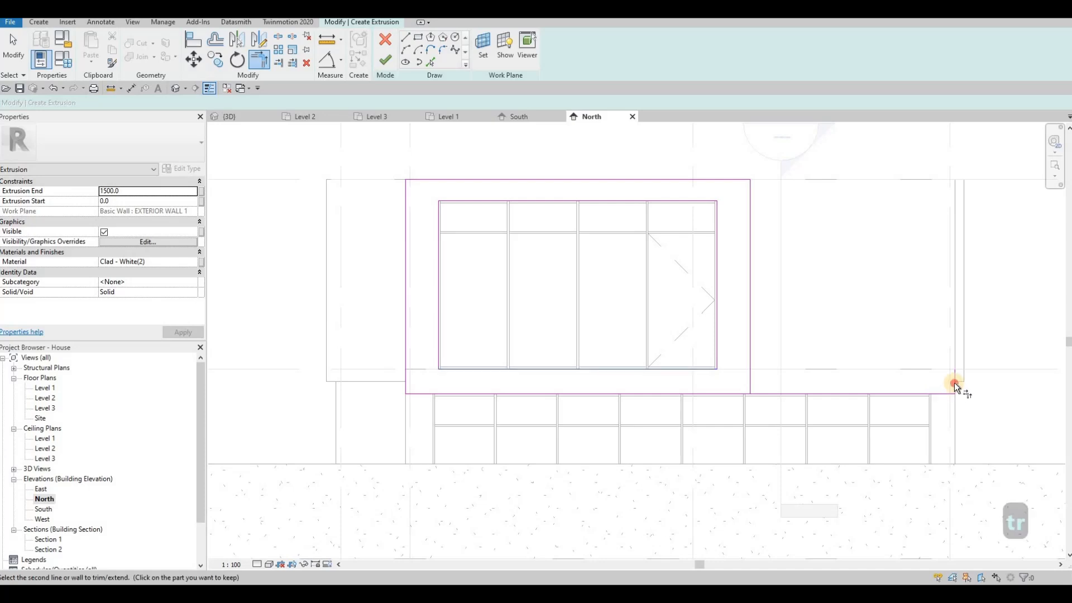
pyautogui.click(787, 381)
pyautogui.press('Escape')
pyautogui.press('Escape')
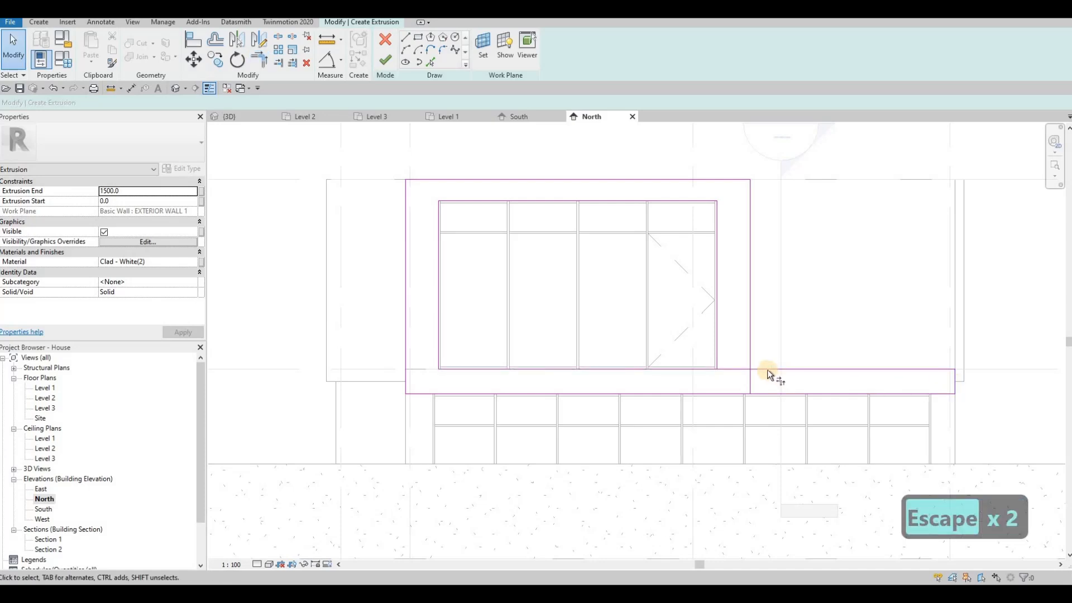
# Trim the outer frame's right edge and the extended Level 2 line to a corner.
pyautogui.press('t')
pyautogui.press('r')
pyautogui.click(861, 370)
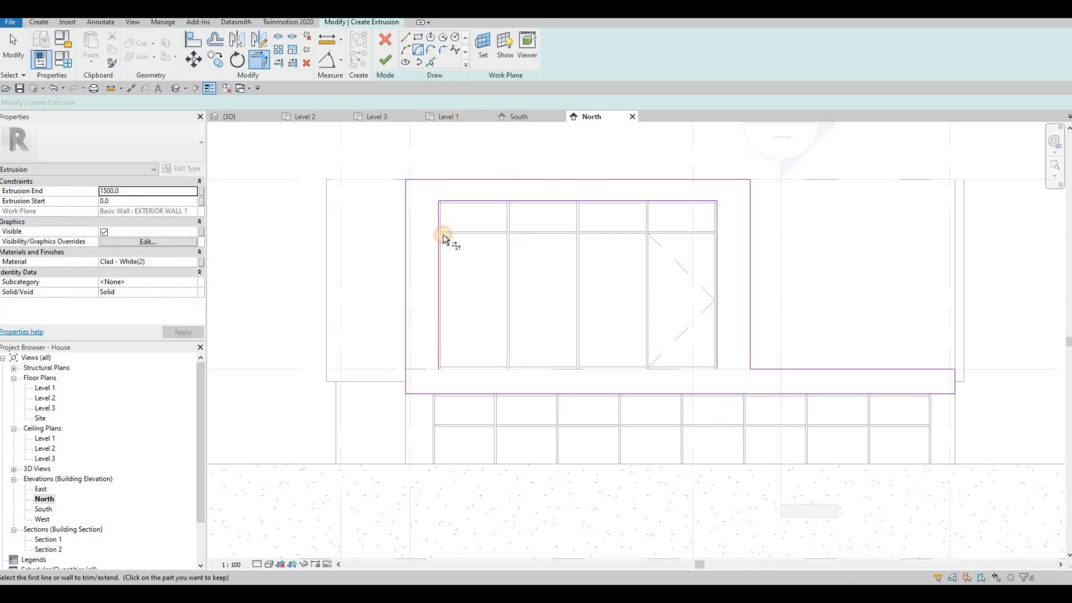
# Draw a line closing the bottom of the inner rectangle between its two vertical sides.
pyautogui.click(438, 368)
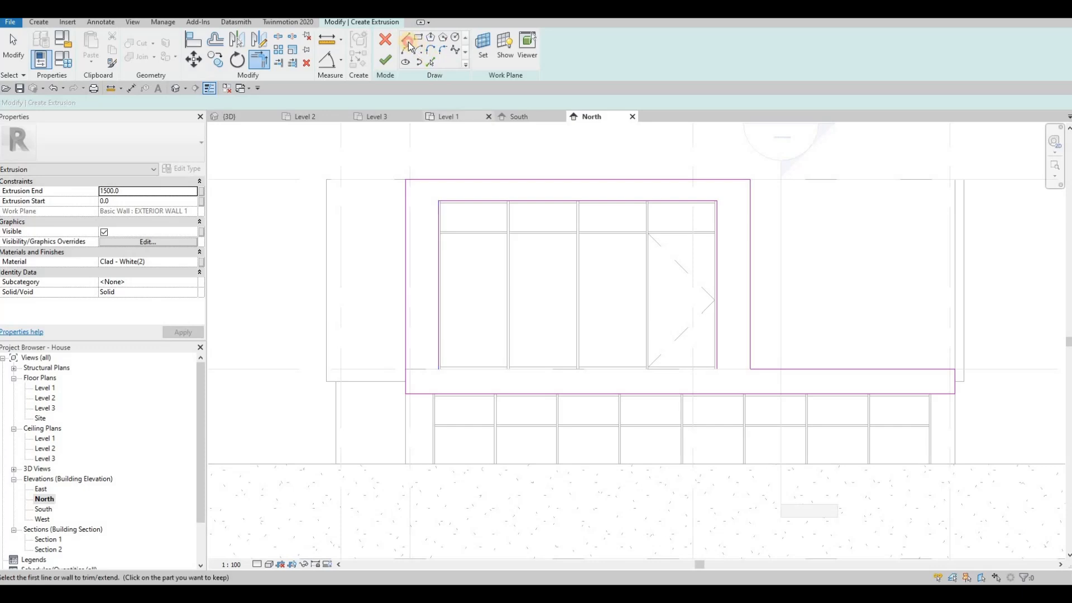
pyautogui.click(450, 370)
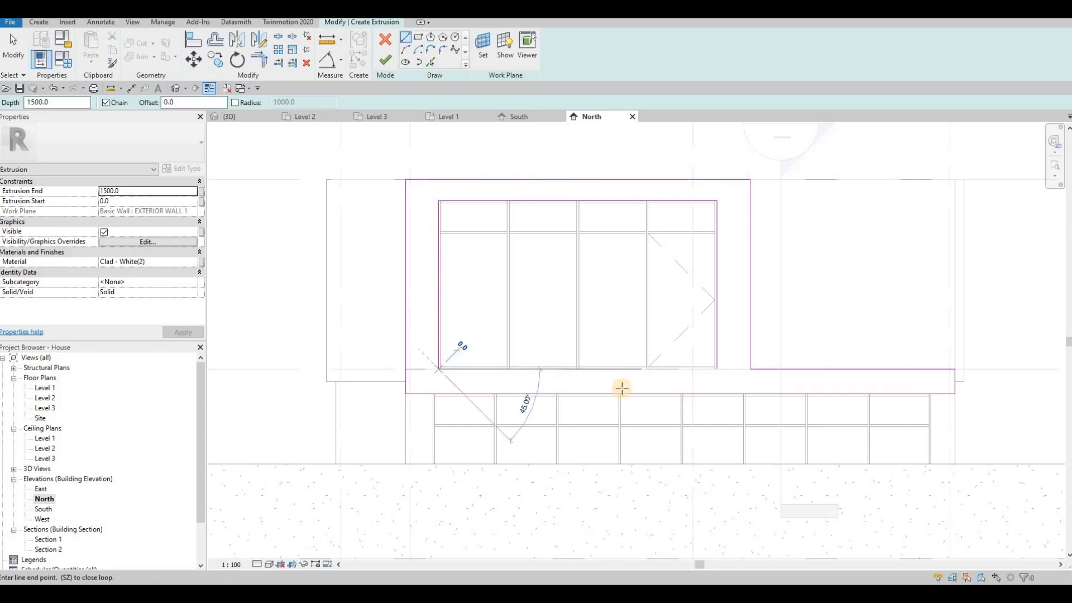
pyautogui.click(717, 368)
pyautogui.press('Escape')
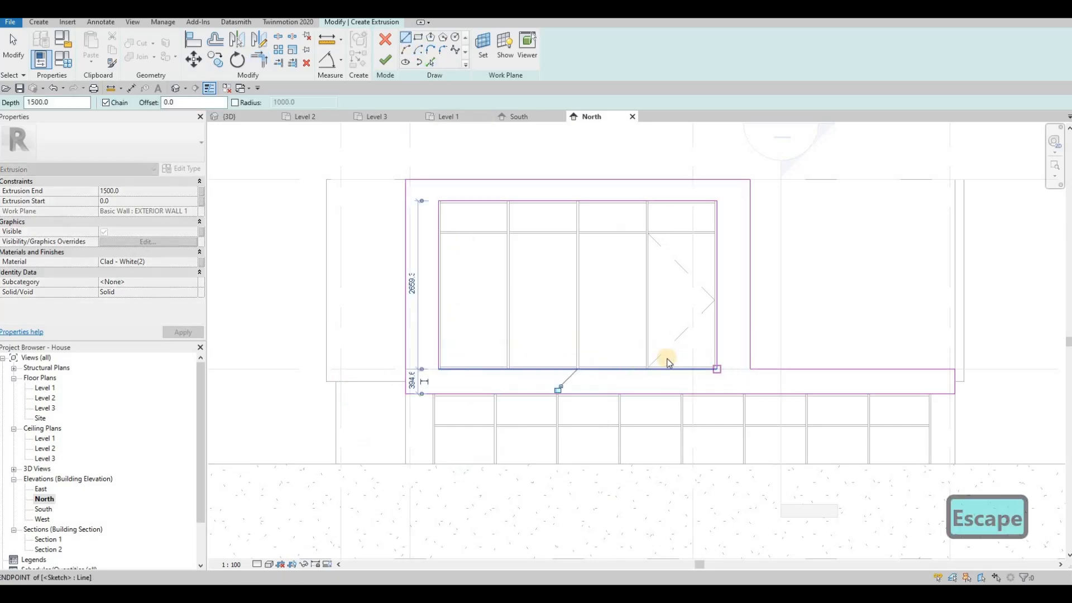
pyautogui.press('Escape')
# Finish the frame's extrusion sketch, open the 3D view and complete the in-place model.
pyautogui.scroll(-2, 548, 266)
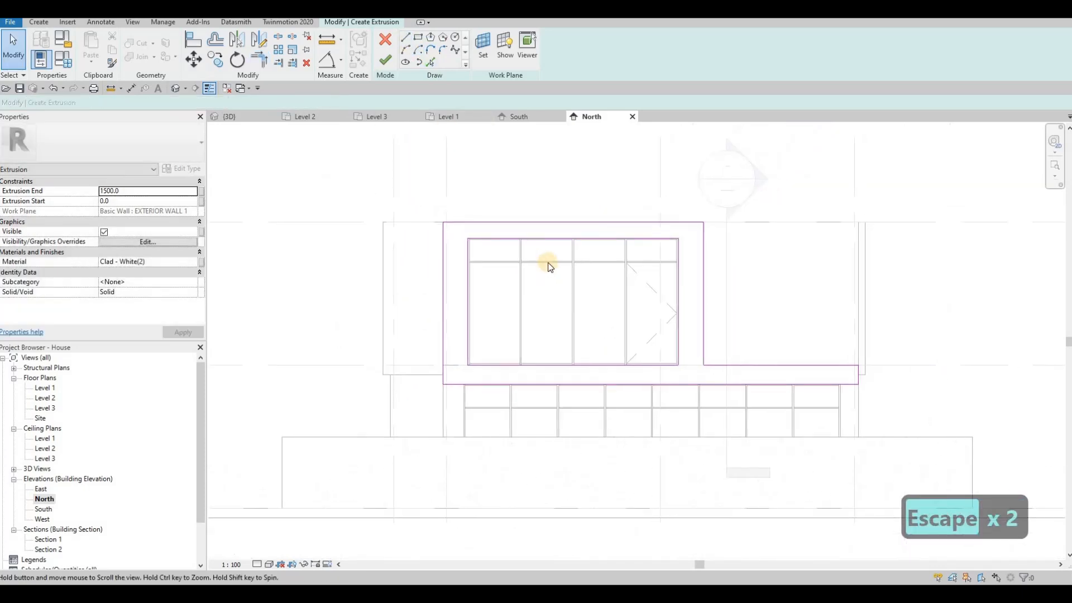
pyautogui.click(385, 63)
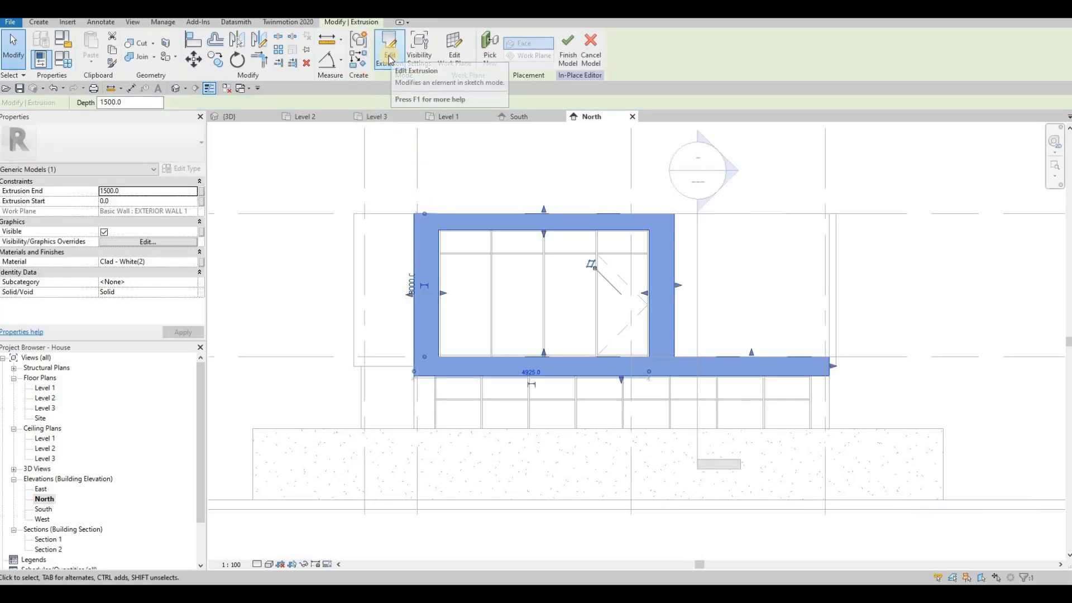
pyautogui.click(229, 117)
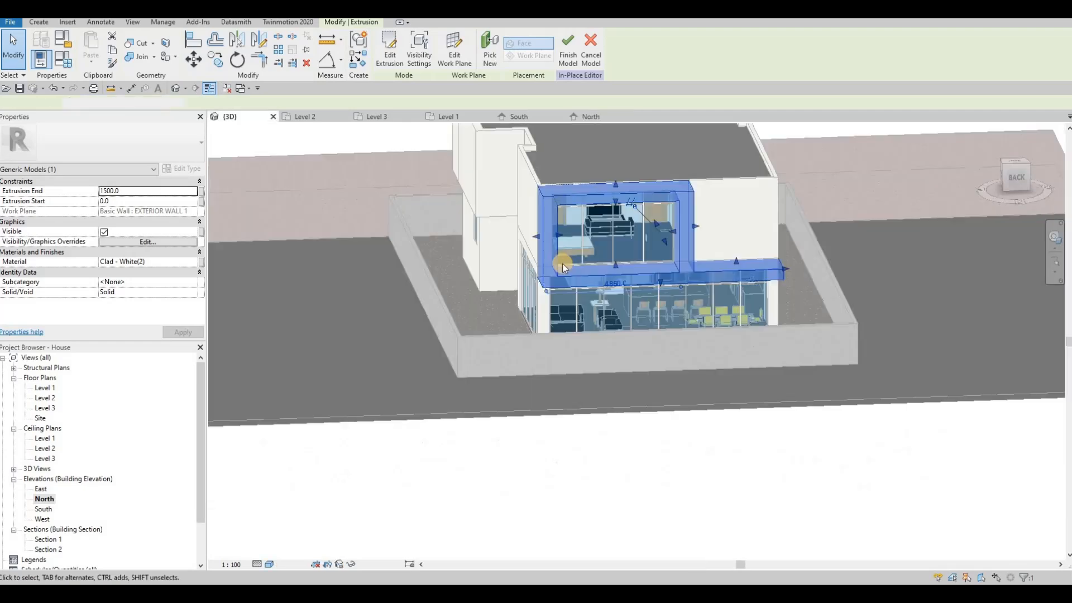
pyautogui.press('Escape')
# Examine the new north facade frame and its ledge from several sides in 3D.
pyautogui.keyDown('shift'); pyautogui.moveTo(538, 220); pyautogui.dragTo(574, 246, button='middle'); pyautogui.keyUp('shift')
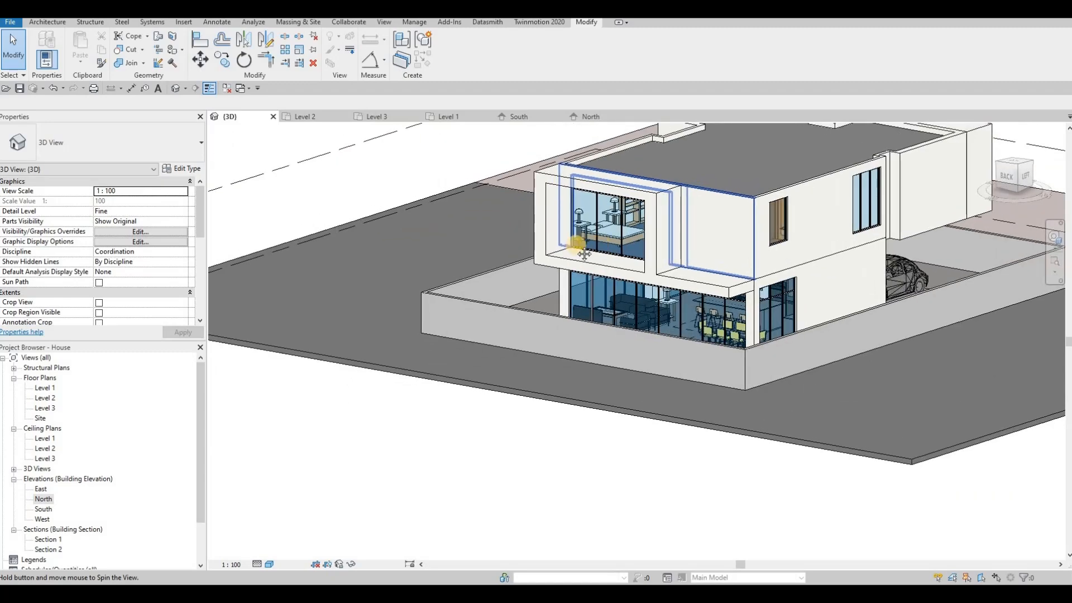
pyautogui.moveTo(637, 264); pyautogui.dragTo(504, 265, button='middle')
pyautogui.scroll(2, 504, 264)
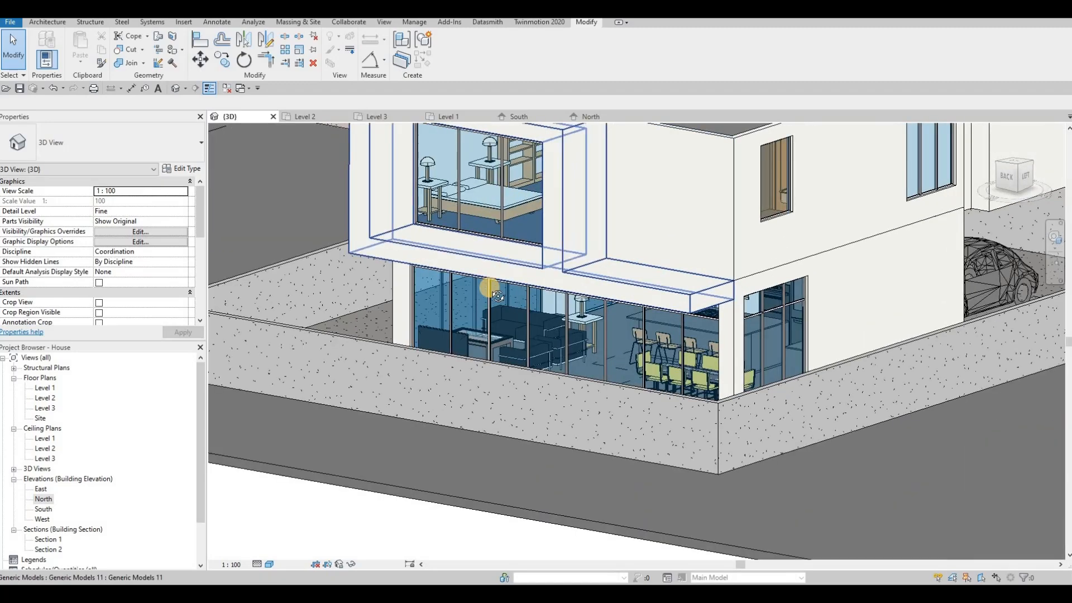
pyautogui.keyDown('shift'); pyautogui.moveTo(608, 268); pyautogui.dragTo(658, 286, button='middle'); pyautogui.keyUp('shift')
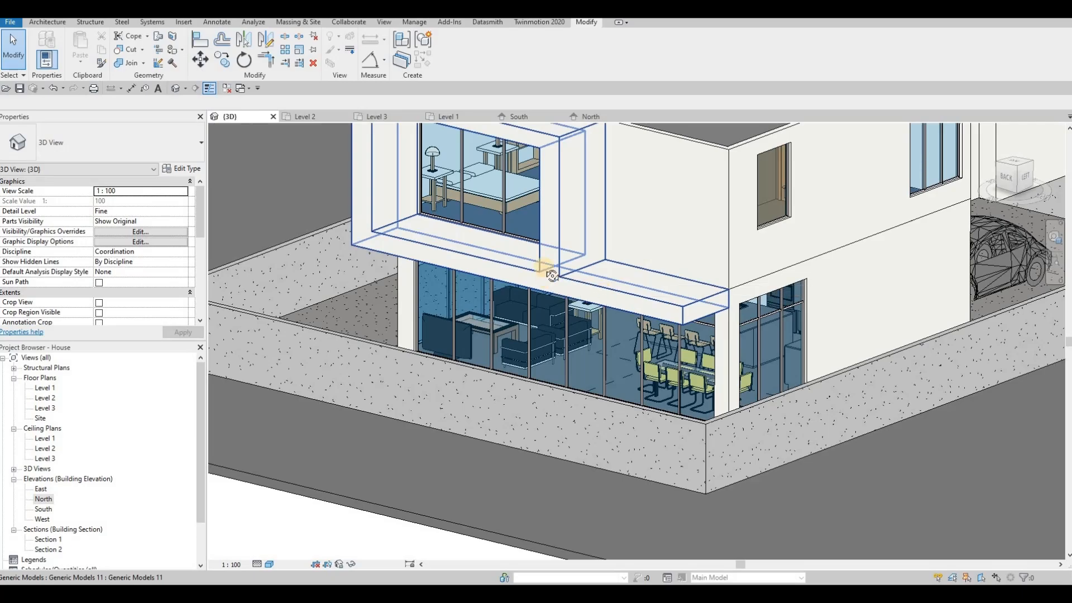
pyautogui.keyDown('shift'); pyautogui.moveTo(552, 275); pyautogui.dragTo(721, 329, button='middle'); pyautogui.keyUp('shift')
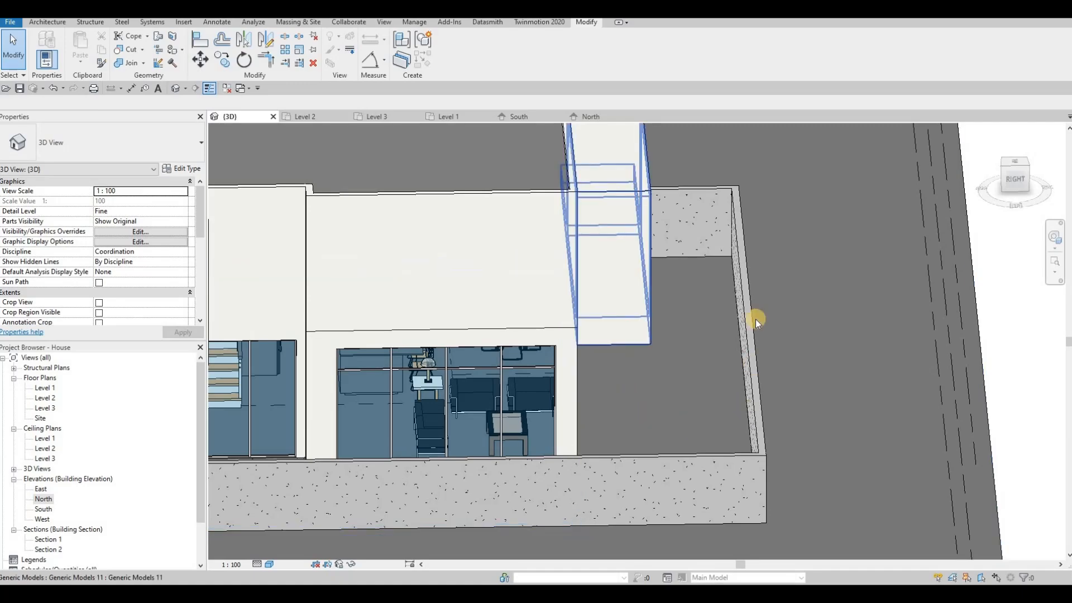
pyautogui.keyDown('shift'); pyautogui.moveTo(631, 366); pyautogui.dragTo(447, 270, button='middle'); pyautogui.keyUp('shift')
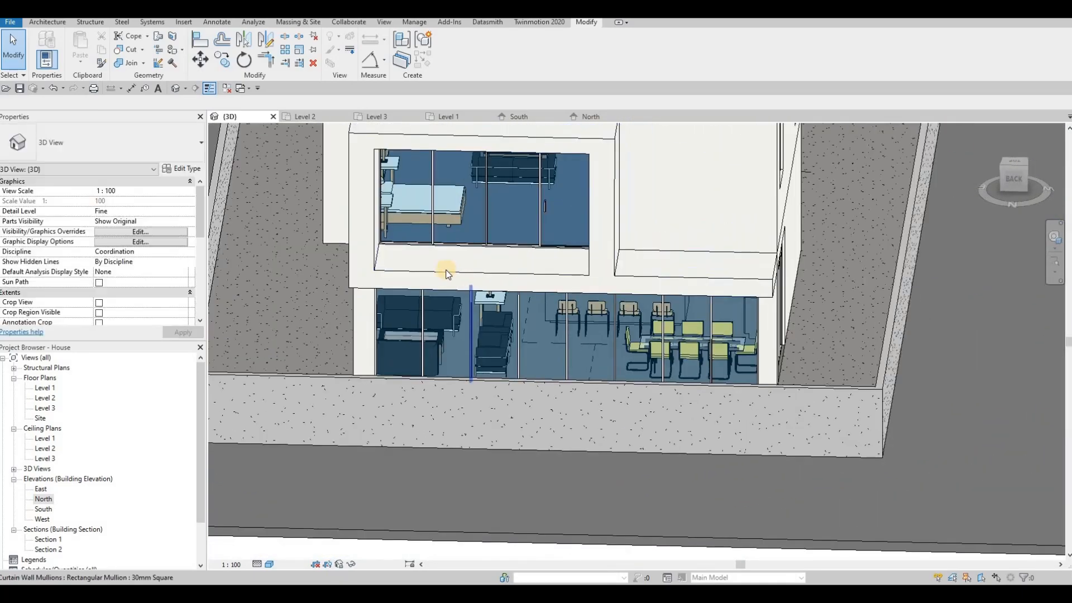
# Open the Level 2 plan and draw a curtain wall balustrade between the frame's two sides on the master bedroom's north balcony.
pyautogui.doubleClick(49, 399)
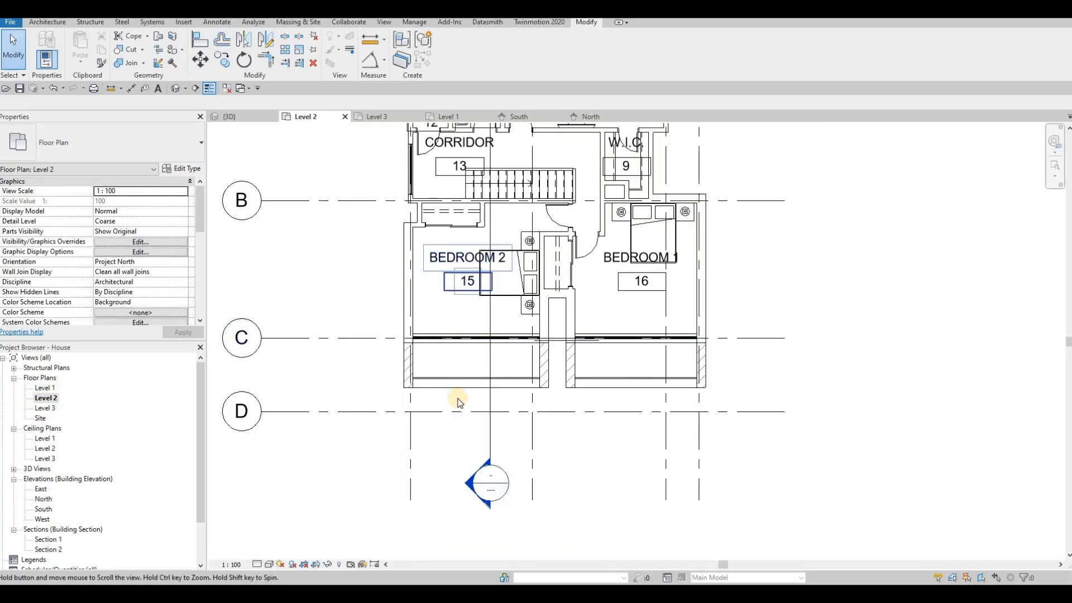
pyautogui.press('Escape')
pyautogui.press('Escape')
pyautogui.click(529, 281)
pyautogui.press('c')
pyautogui.press('s')
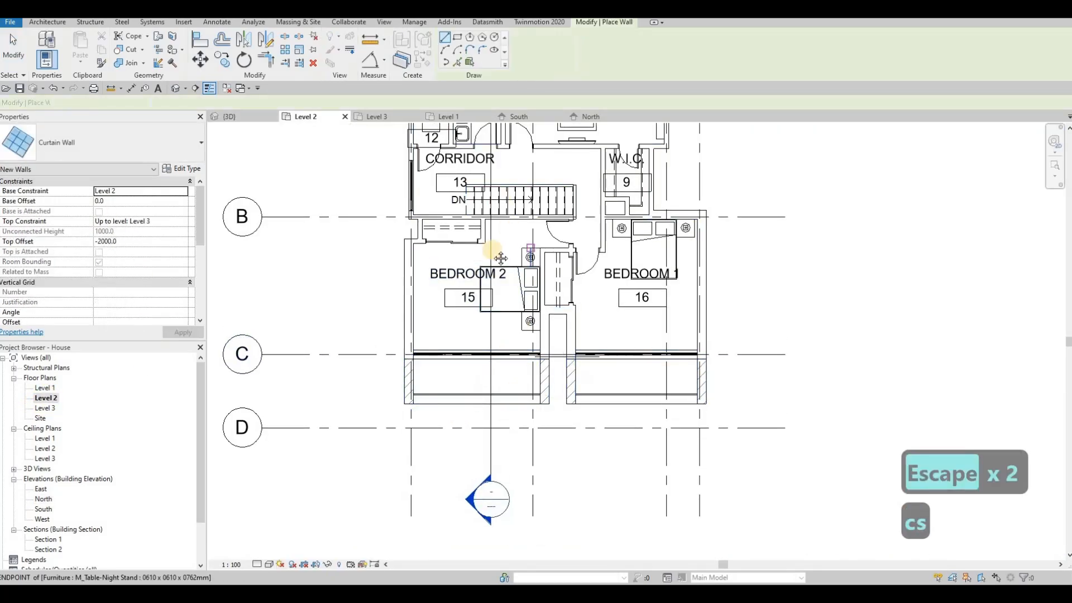
pyautogui.scroll(5, 495, 246)
pyautogui.scroll(3, 478, 241)
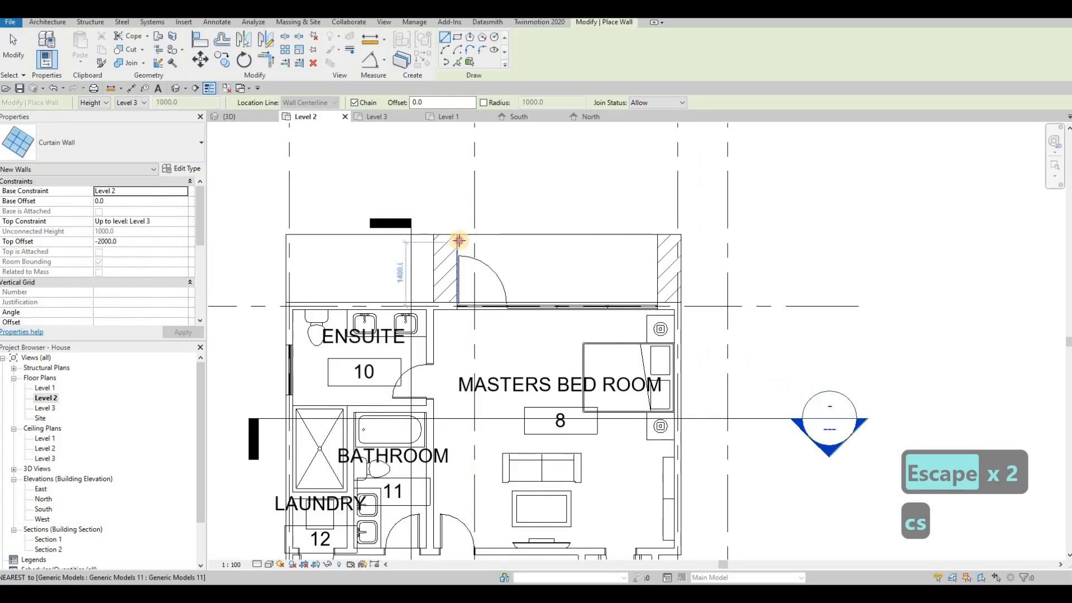
pyautogui.click(659, 242)
pyautogui.press('Escape')
pyautogui.press('Escape')
pyautogui.press('Escape')
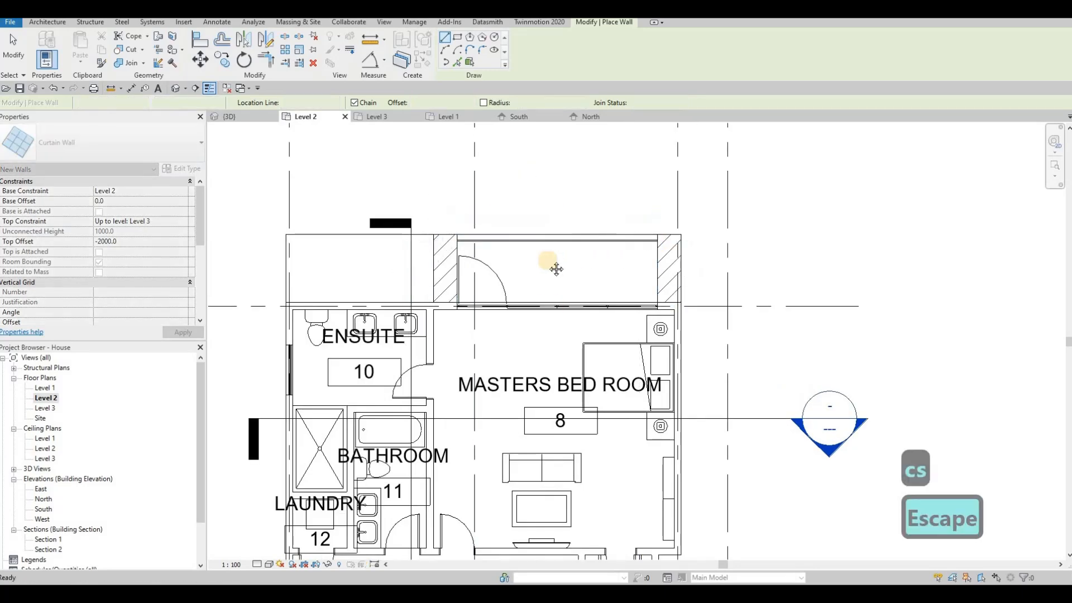
pyautogui.scroll(-3, 552, 263)
pyautogui.moveTo(455, 524); pyautogui.dragTo(455, 438, button='middle')
pyautogui.press('Escape')
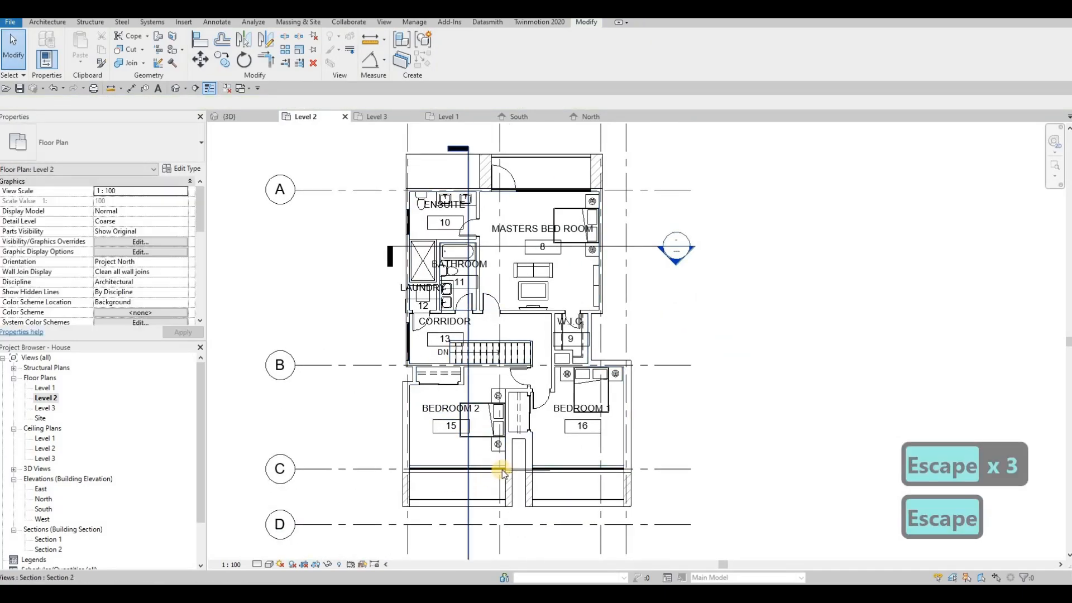
# In the 3D view, change the leftmost glazed panel of Bedroom 2's south curtain wall to M_Door-Curtain-Wall-Single-Glass.
pyautogui.scroll(4, 502, 469)
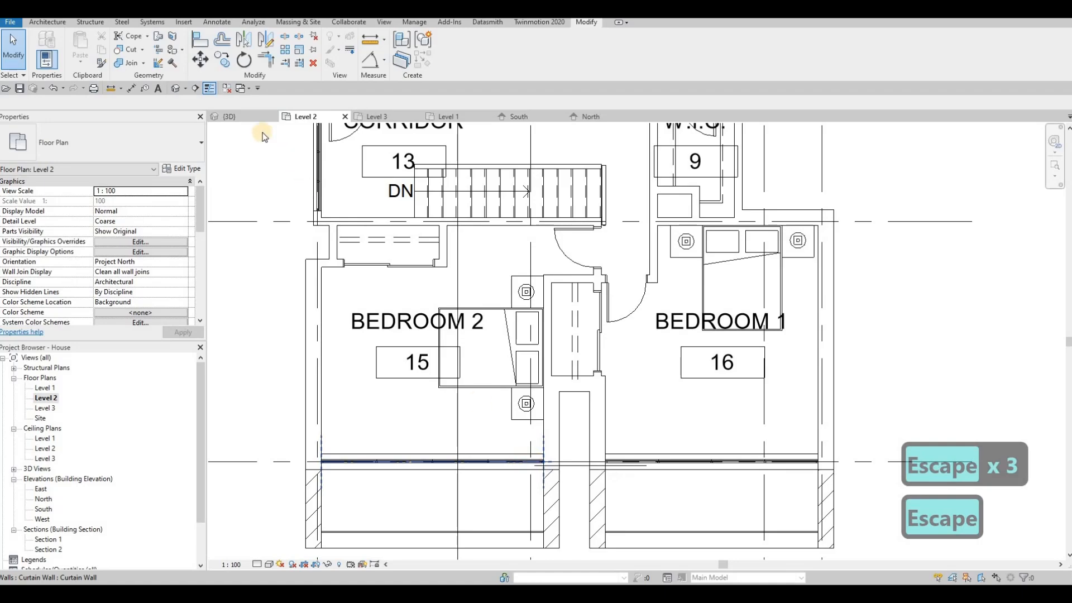
pyautogui.click(242, 116)
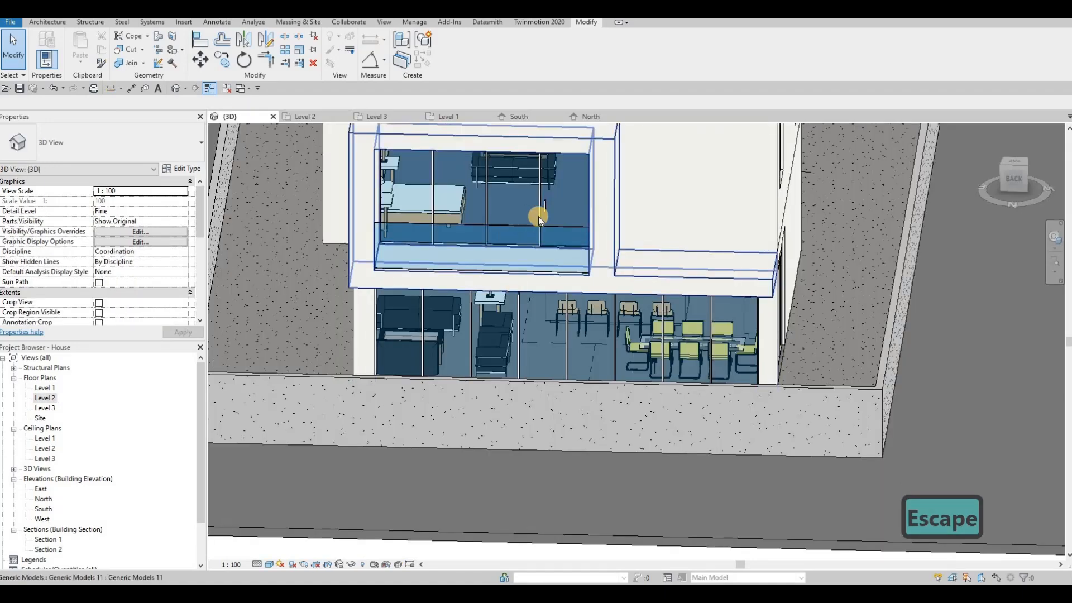
pyautogui.scroll(-4, 538, 216)
pyautogui.keyDown('shift'); pyautogui.moveTo(478, 263); pyautogui.dragTo(328, 320, button='middle'); pyautogui.keyUp('shift')
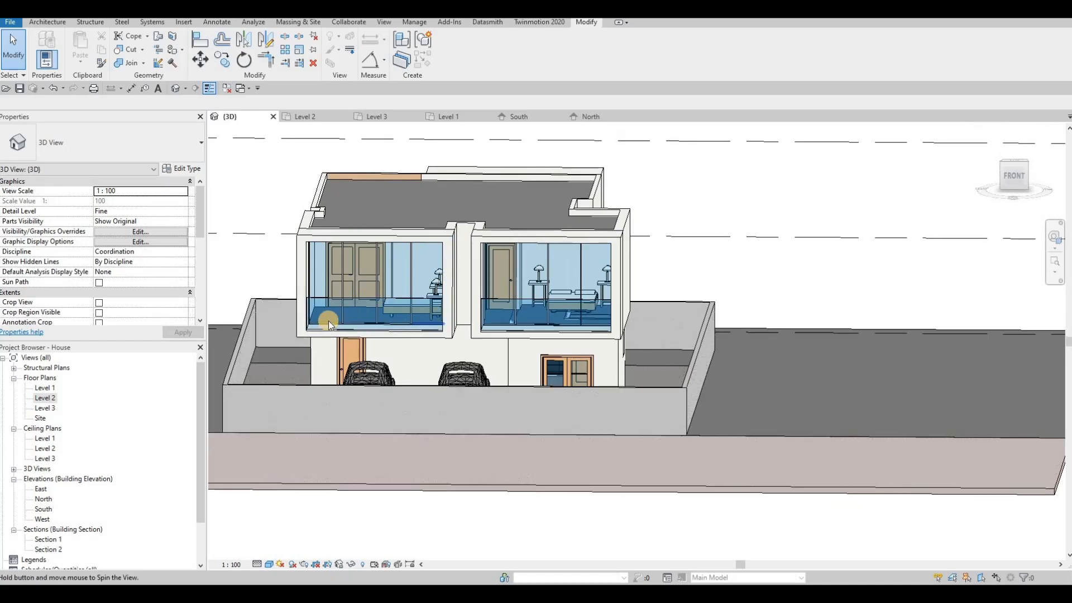
pyautogui.keyDown('shift'); pyautogui.moveTo(384, 232); pyautogui.dragTo(373, 206, button='middle'); pyautogui.keyUp('shift')
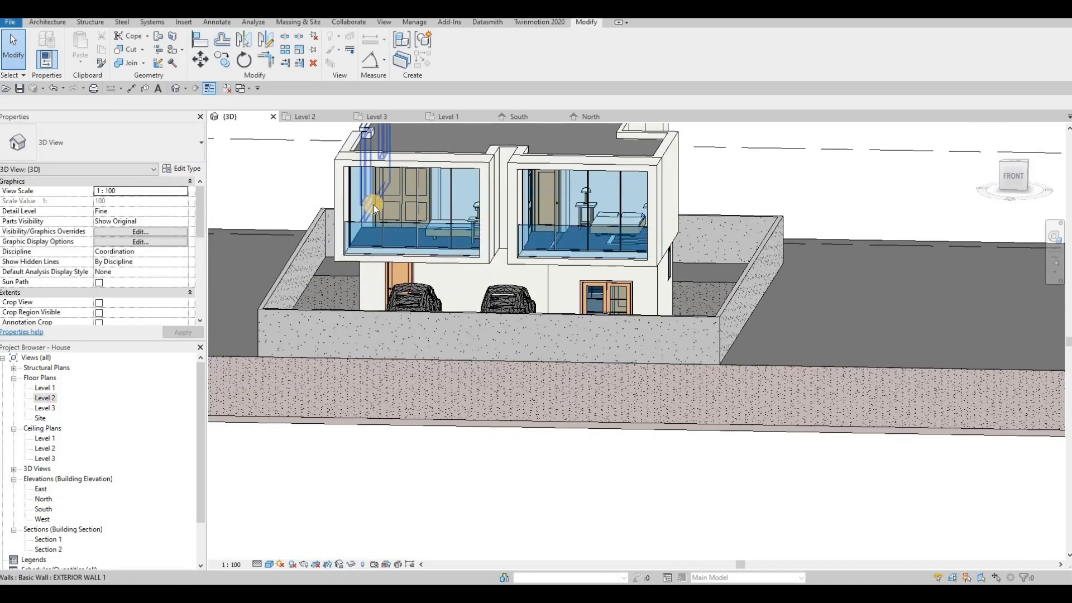
pyautogui.scroll(2, 378, 201)
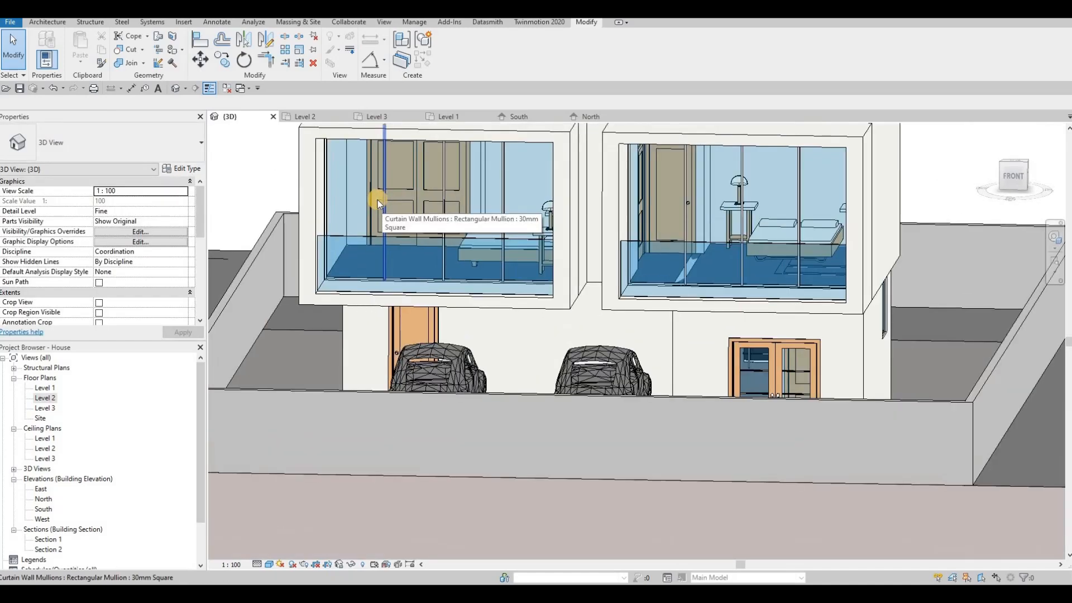
pyautogui.press('Tab')
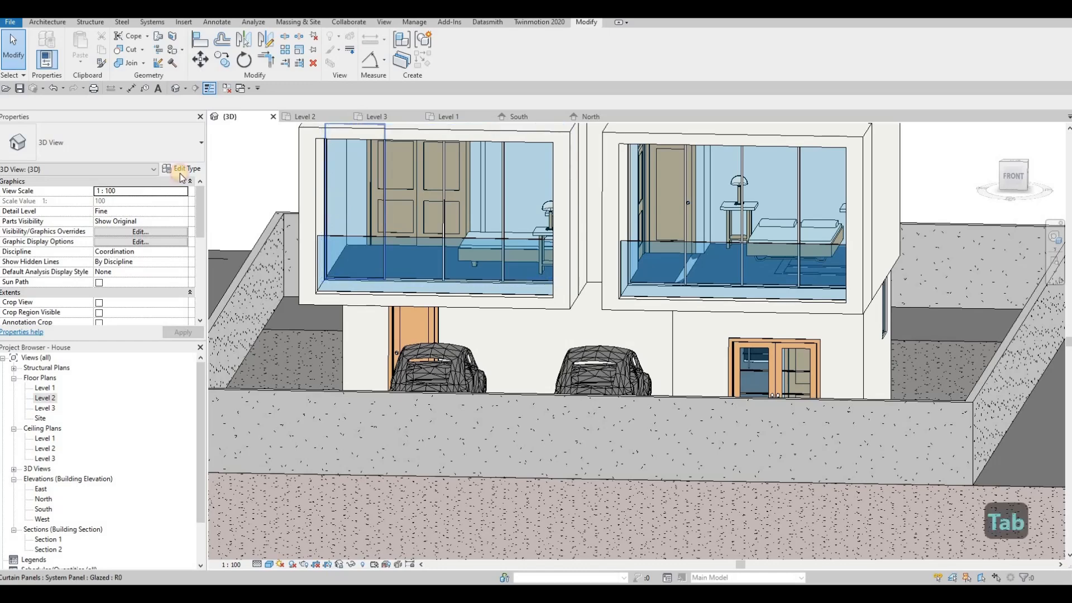
pyautogui.click(110, 143)
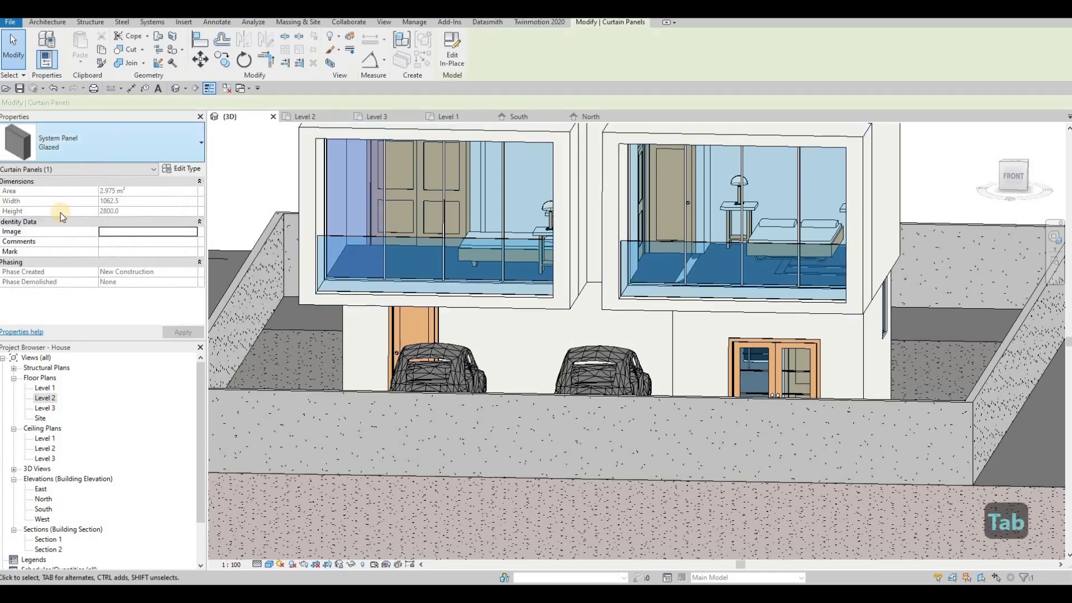
pyautogui.click(55, 271)
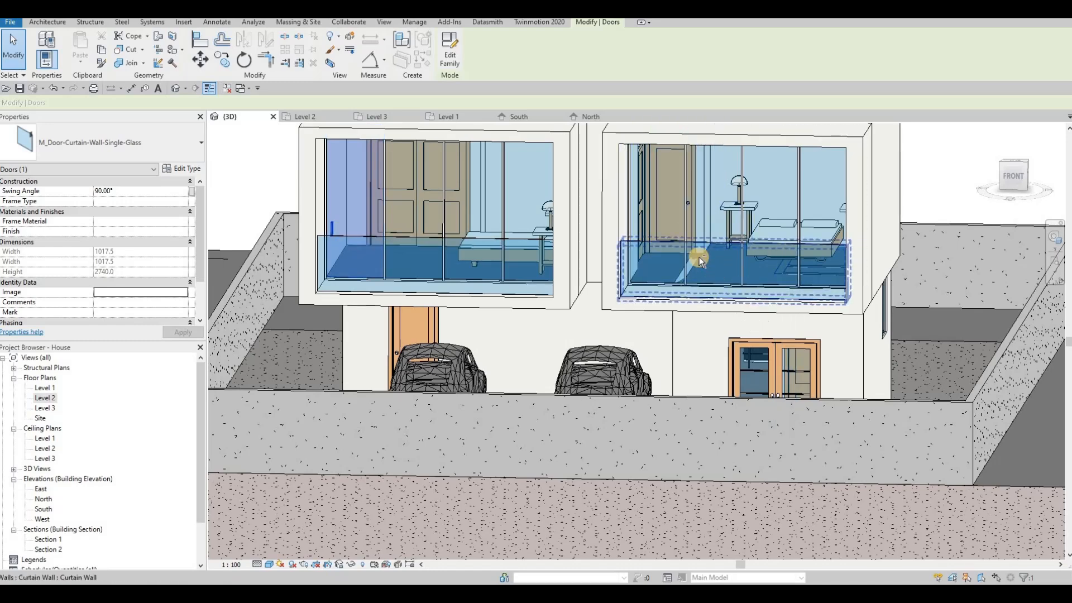
# Change the leftmost glazed panel of Bedroom 1's south curtain wall to M_Door-Curtain-Wall-Single-Glass.
pyautogui.keyDown('shift'); pyautogui.moveTo(699, 262); pyautogui.dragTo(229, 220, button='middle'); pyautogui.keyUp('shift')
pyautogui.press('Tab')
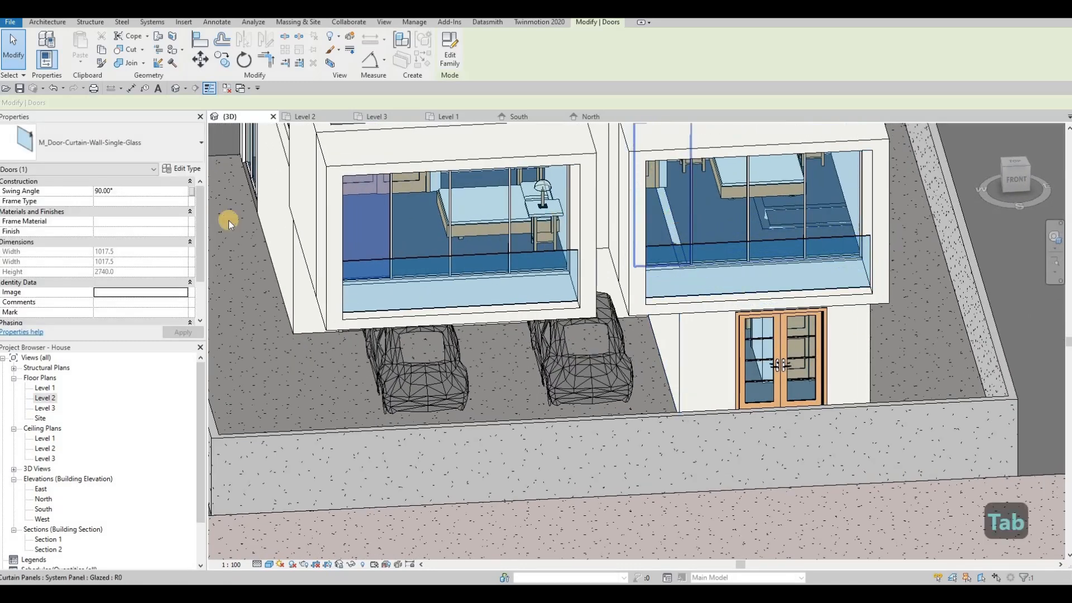
pyautogui.click(229, 220)
pyautogui.click(77, 143)
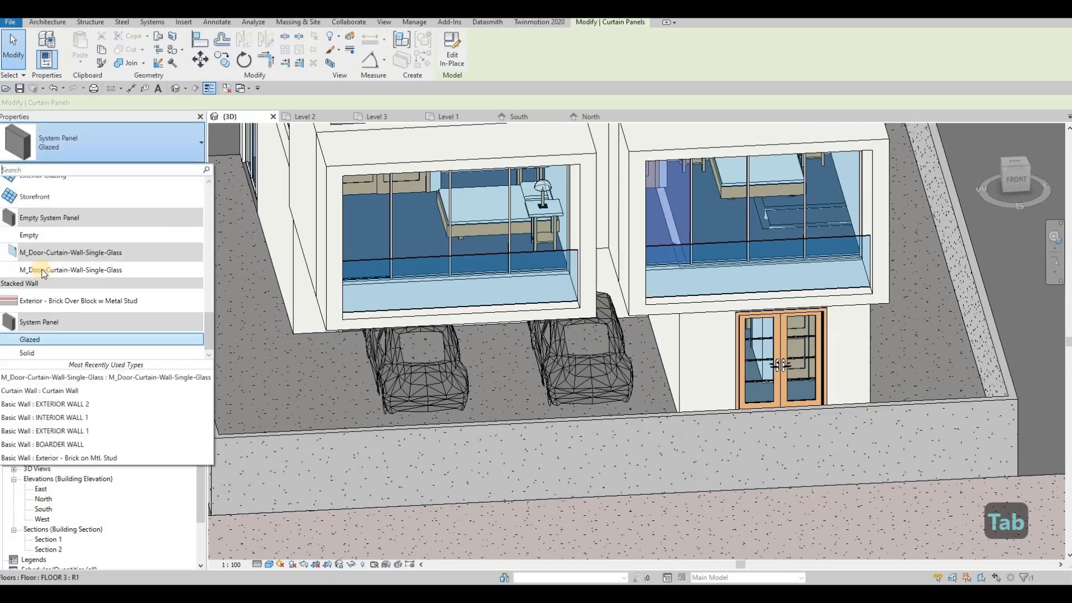
pyautogui.press('Escape')
pyautogui.press('Escape')
pyautogui.press('Escape')
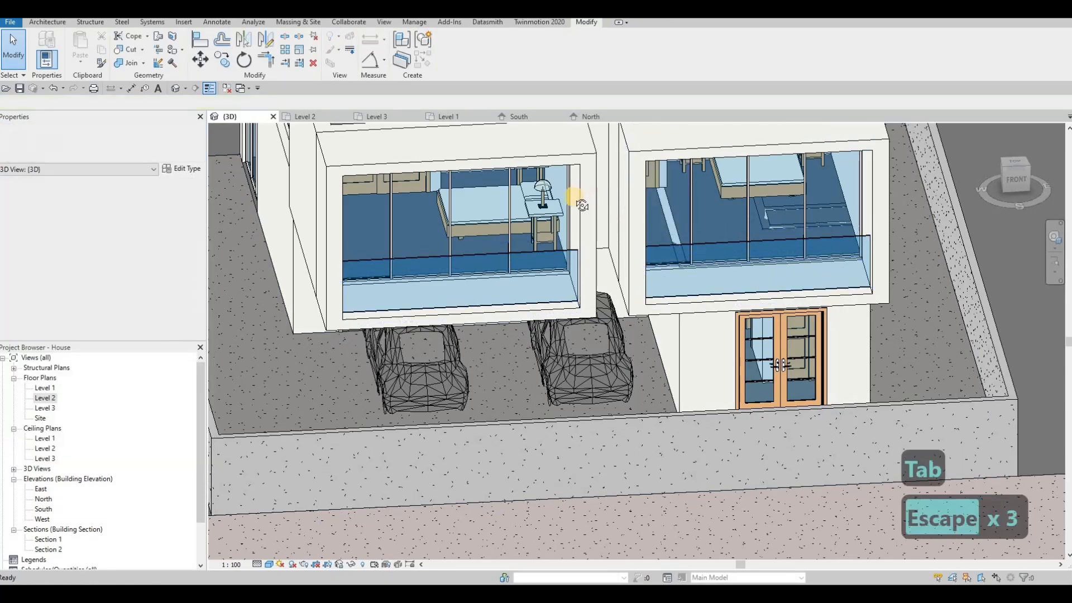
# Open the Level 2 plan and flip the facing of Bedroom 1's glass door so it swings out onto the balcony.
pyautogui.keyDown('shift'); pyautogui.moveTo(574, 195); pyautogui.dragTo(447, 240, button='middle'); pyautogui.keyUp('shift')
pyautogui.keyDown('shift'); pyautogui.moveTo(619, 208); pyautogui.dragTo(696, 239, button='middle'); pyautogui.keyUp('shift')
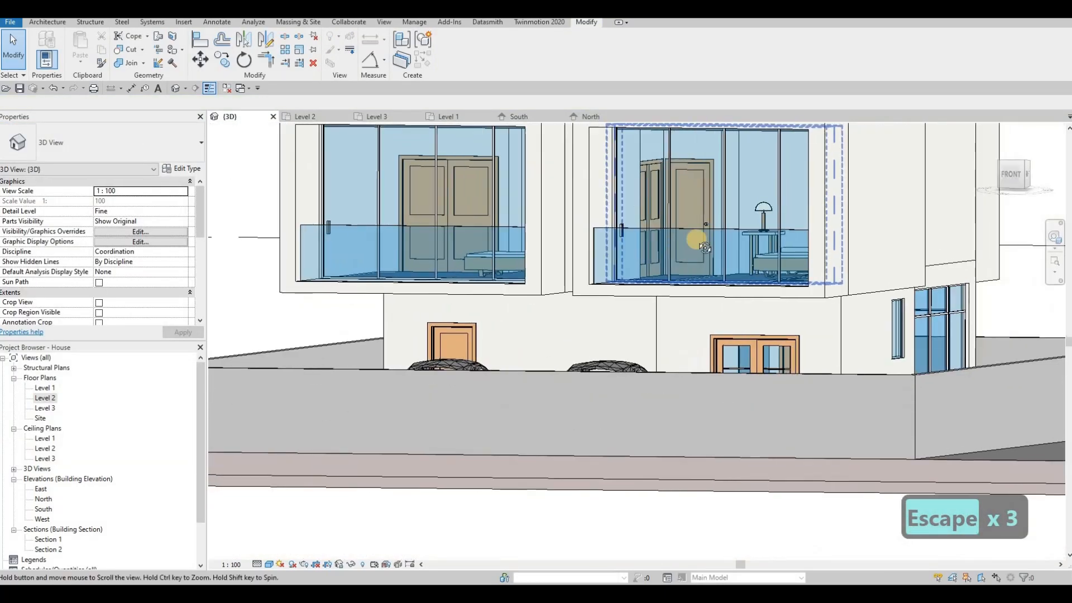
pyautogui.scroll(-2, 725, 220)
pyautogui.keyDown('shift'); pyautogui.moveTo(611, 274); pyautogui.dragTo(642, 254, button='middle'); pyautogui.keyUp('shift')
pyautogui.keyDown('shift'); pyautogui.moveTo(704, 212); pyautogui.dragTo(586, 262, button='middle'); pyautogui.keyUp('shift')
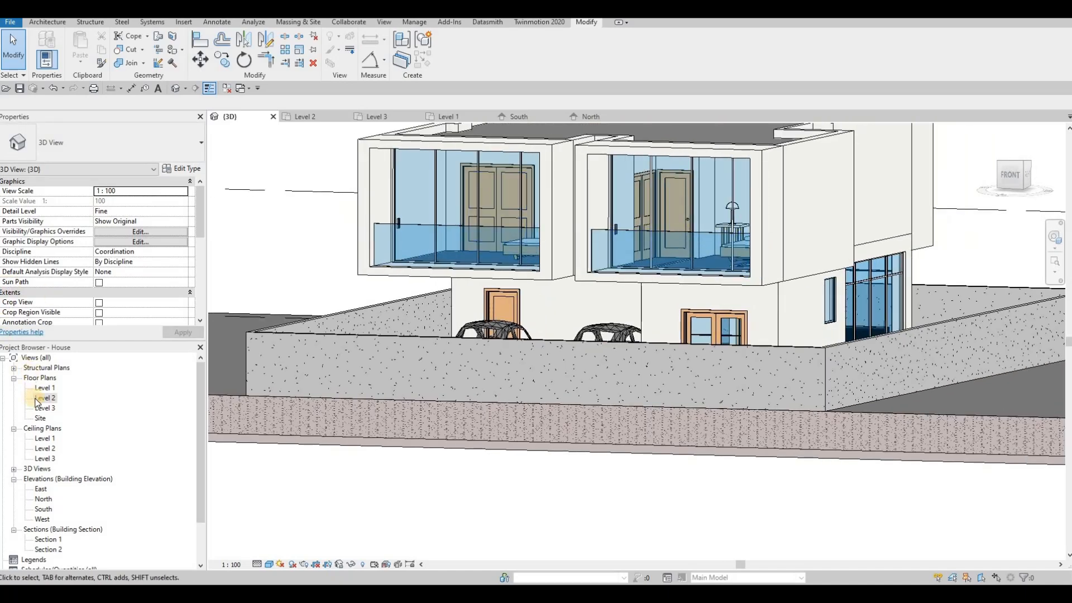
pyautogui.keyDown('shift'); pyautogui.moveTo(391, 359); pyautogui.dragTo(553, 358, button='middle'); pyautogui.keyUp('shift')
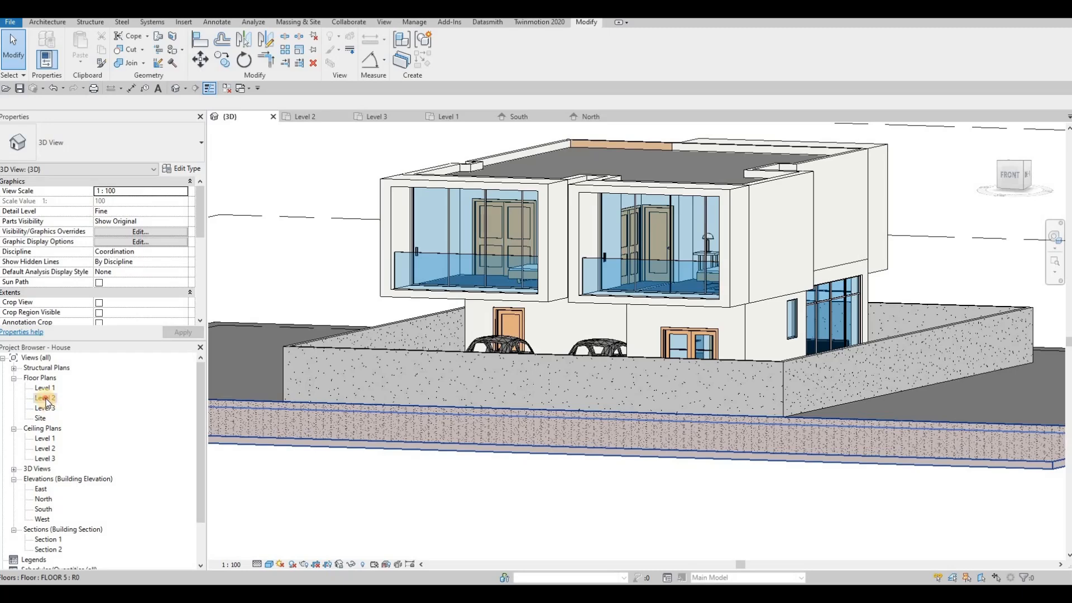
pyautogui.scroll(2, 684, 361)
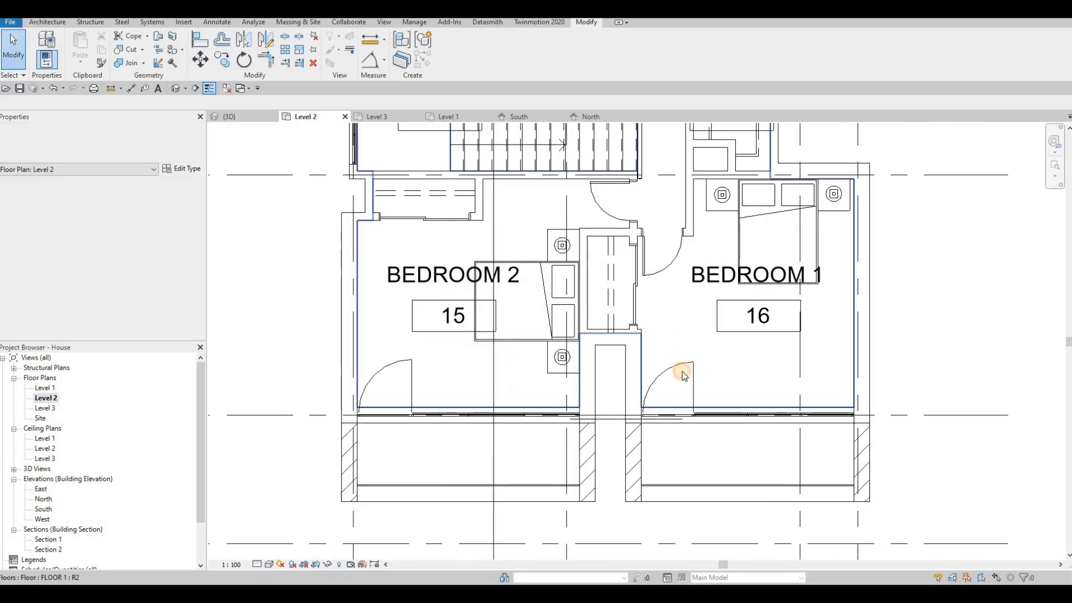
pyautogui.click(678, 374)
pyautogui.press('Escape')
pyautogui.click(662, 403)
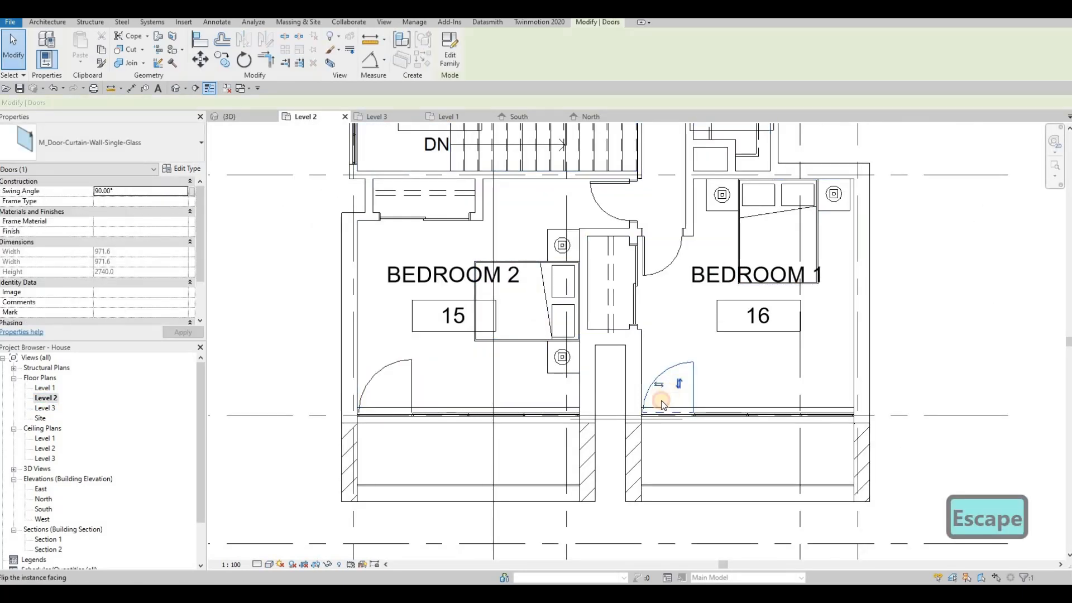
pyautogui.click(658, 449)
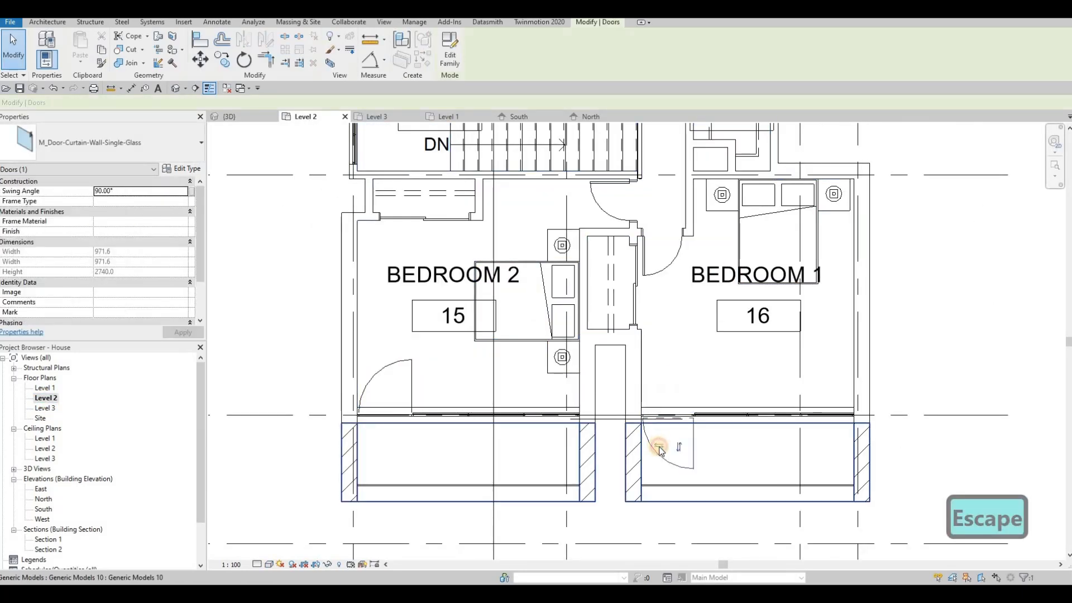
pyautogui.press('Escape')
# Flip the facing of Bedroom 2's glass door so it swings out onto the balcony.
pyautogui.click(396, 388)
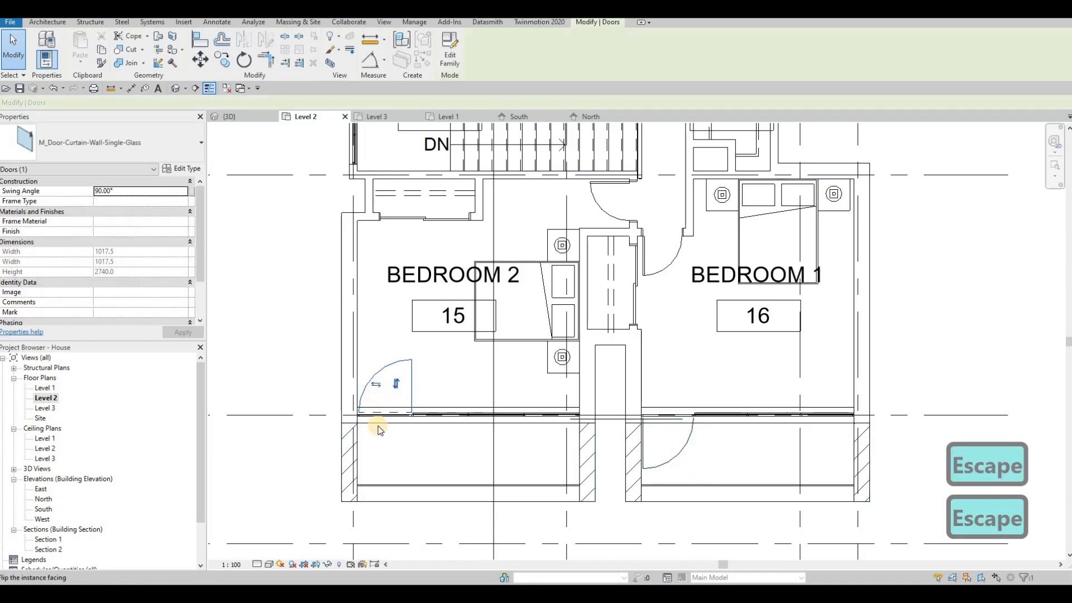
pyautogui.click(377, 427)
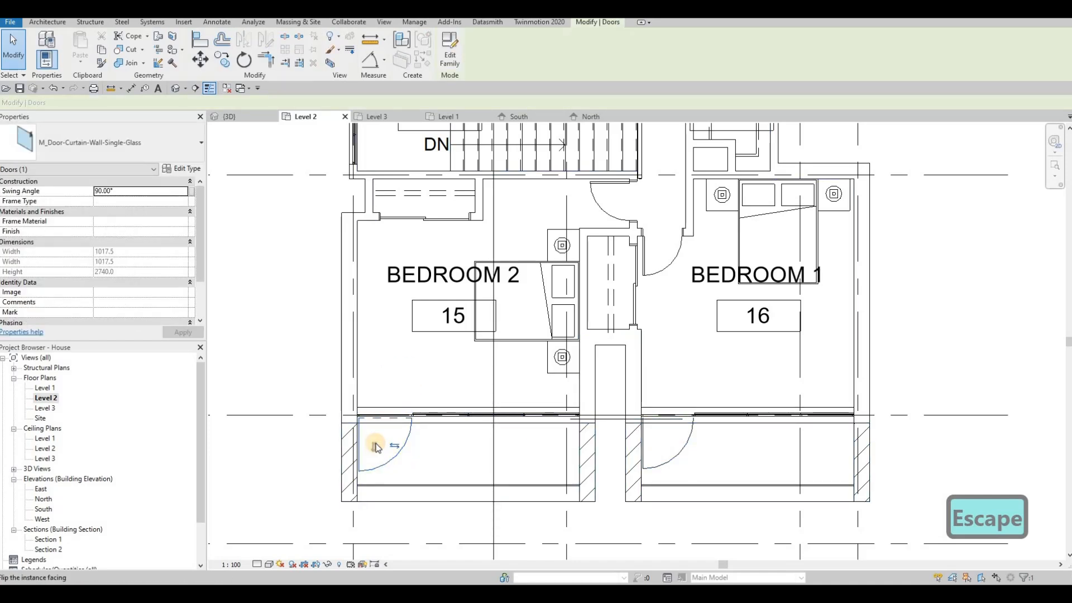
pyautogui.press('Escape')
pyautogui.moveTo(416, 448); pyautogui.dragTo(389, 458, button='middle')
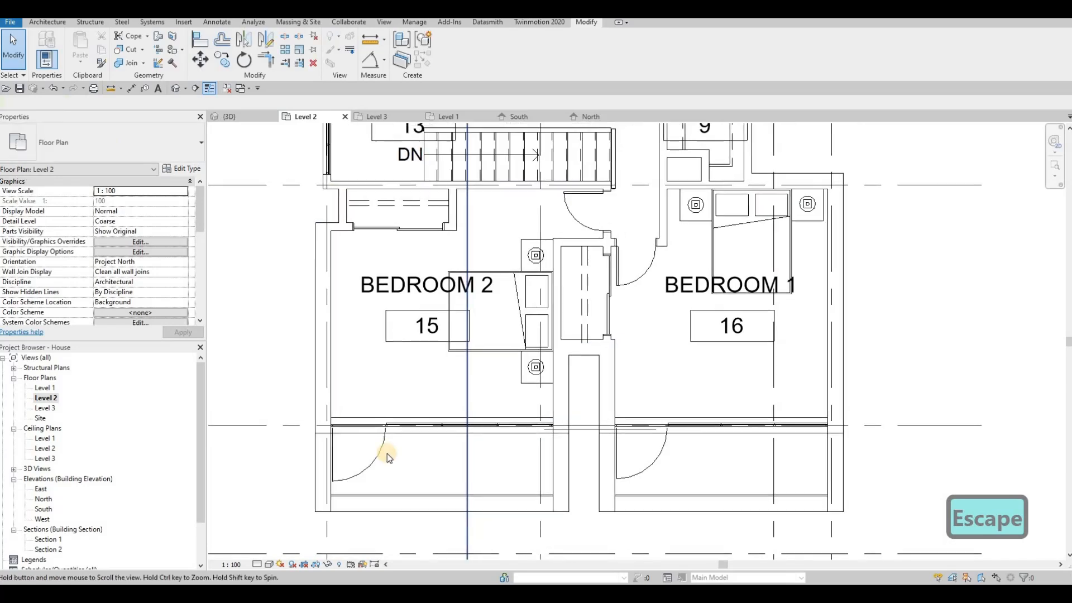
pyautogui.press('Escape')
# Check the balcony doors and balustrades across the Level 2 plan.
pyautogui.scroll(-2, 389, 458)
pyautogui.scroll(-3, 421, 466)
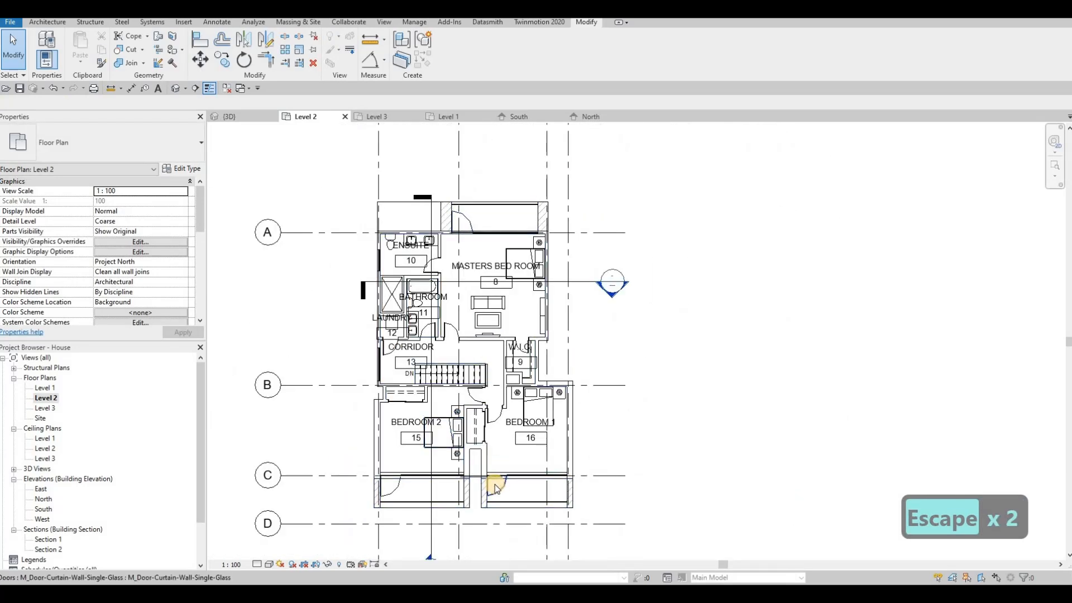
pyautogui.scroll(3, 499, 490)
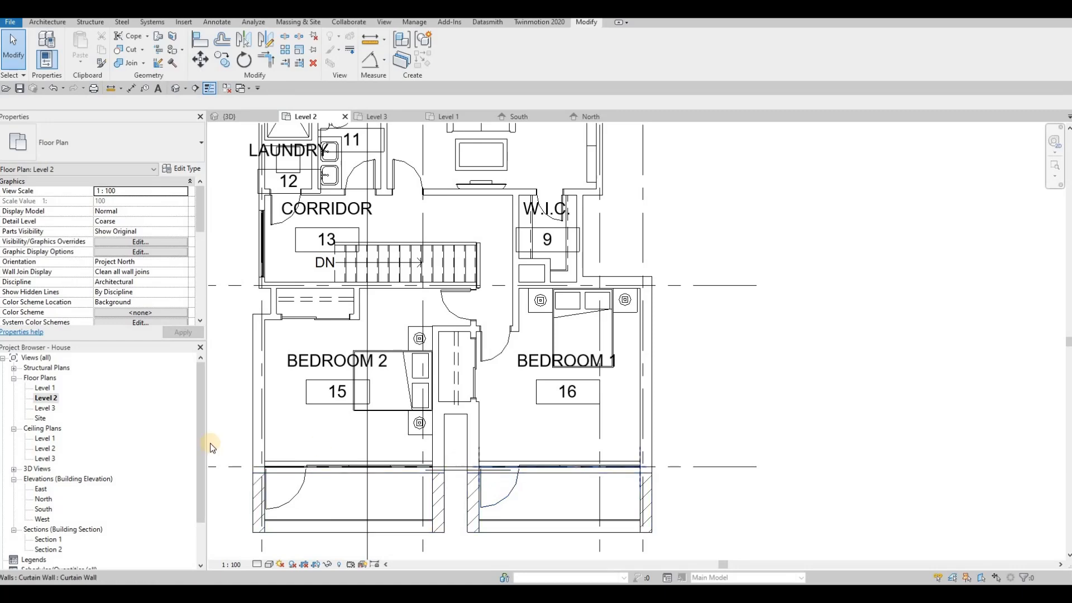
pyautogui.moveTo(73, 422); pyautogui.dragTo(71, 414, button='middle')
pyautogui.moveTo(419, 456); pyautogui.dragTo(502, 431, button='middle')
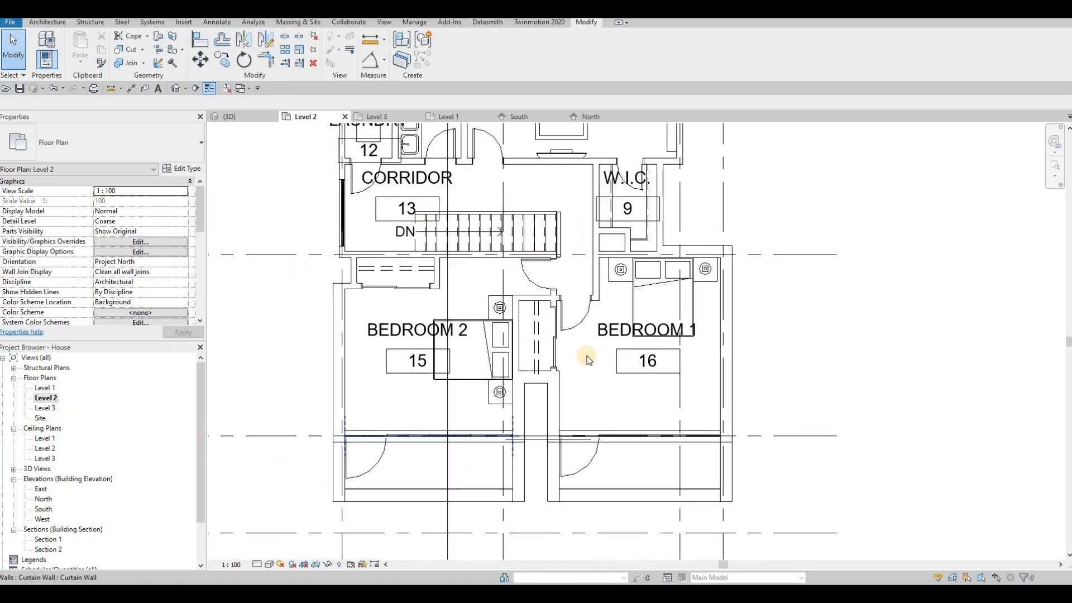
pyautogui.scroll(-1, 581, 360)
pyautogui.press('Escape')
pyautogui.press('Escape')
pyautogui.scroll(-1, 539, 293)
pyautogui.moveTo(538, 293); pyautogui.dragTo(549, 314, button='middle')
pyautogui.scroll(-2, 575, 319)
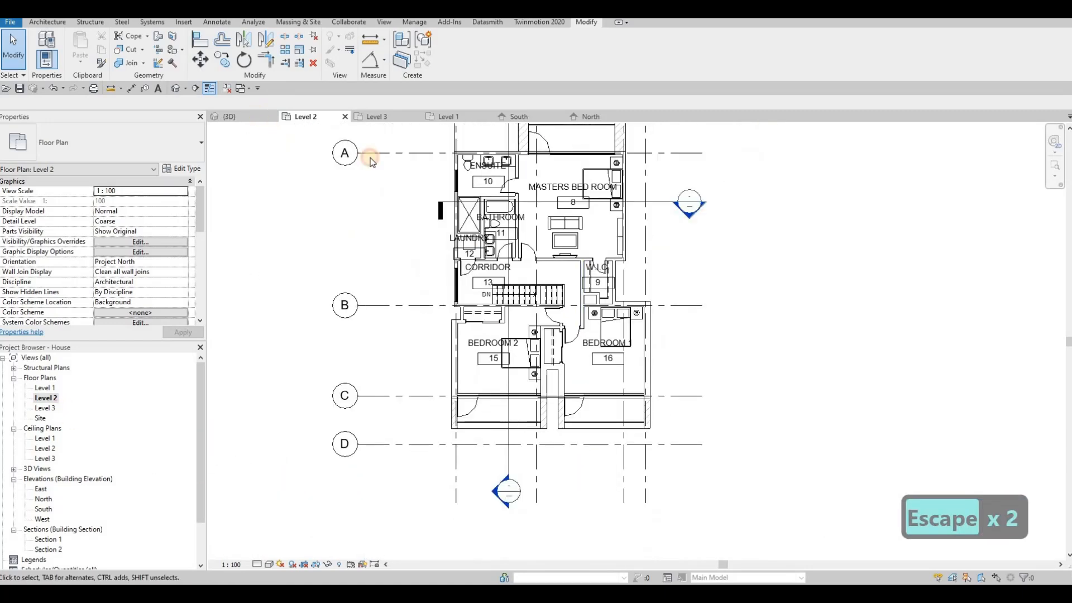
# Open the 3D view and examine the south facade's balcony frames and the overhang's underside from below.
pyautogui.click(230, 117)
pyautogui.keyDown('shift'); pyautogui.moveTo(386, 267); pyautogui.dragTo(628, 263, button='middle'); pyautogui.keyUp('shift')
pyautogui.keyDown('shift'); pyautogui.moveTo(536, 274); pyautogui.dragTo(623, 265, button='middle'); pyautogui.keyUp('shift')
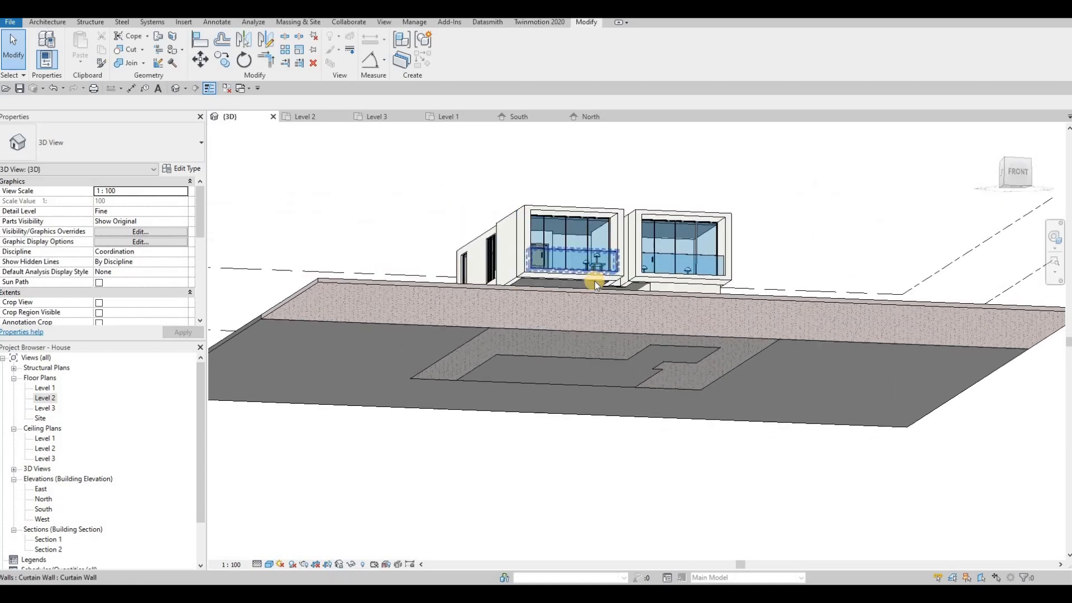
pyautogui.scroll(5, 586, 279)
pyautogui.moveTo(642, 300); pyautogui.dragTo(605, 205, button='middle')
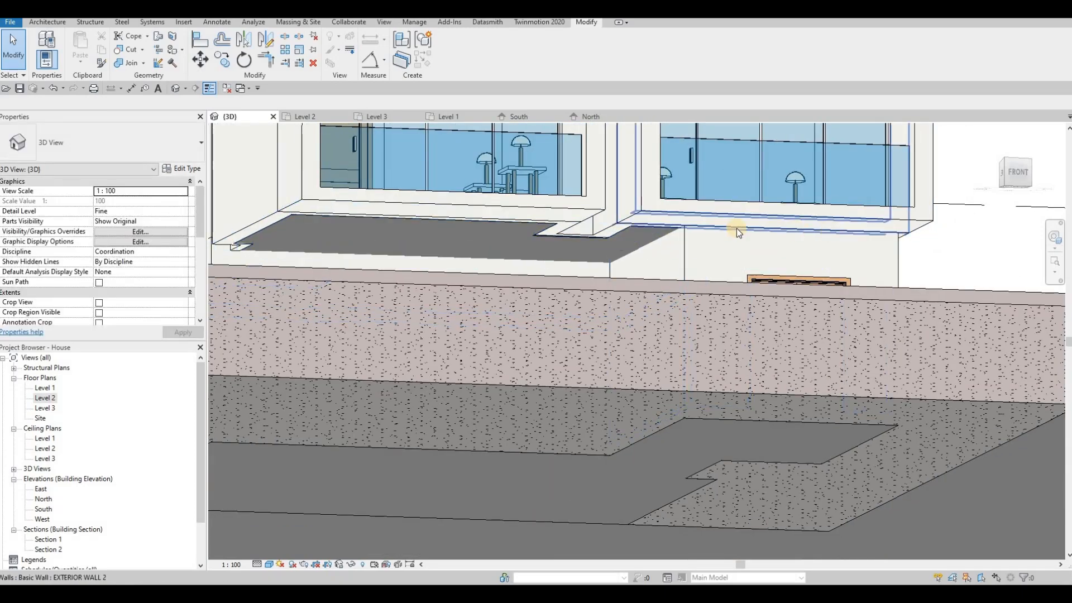
pyautogui.keyDown('shift'); pyautogui.moveTo(466, 220); pyautogui.dragTo(600, 254, button='middle'); pyautogui.keyUp('shift')
pyautogui.scroll(5, 605, 262)
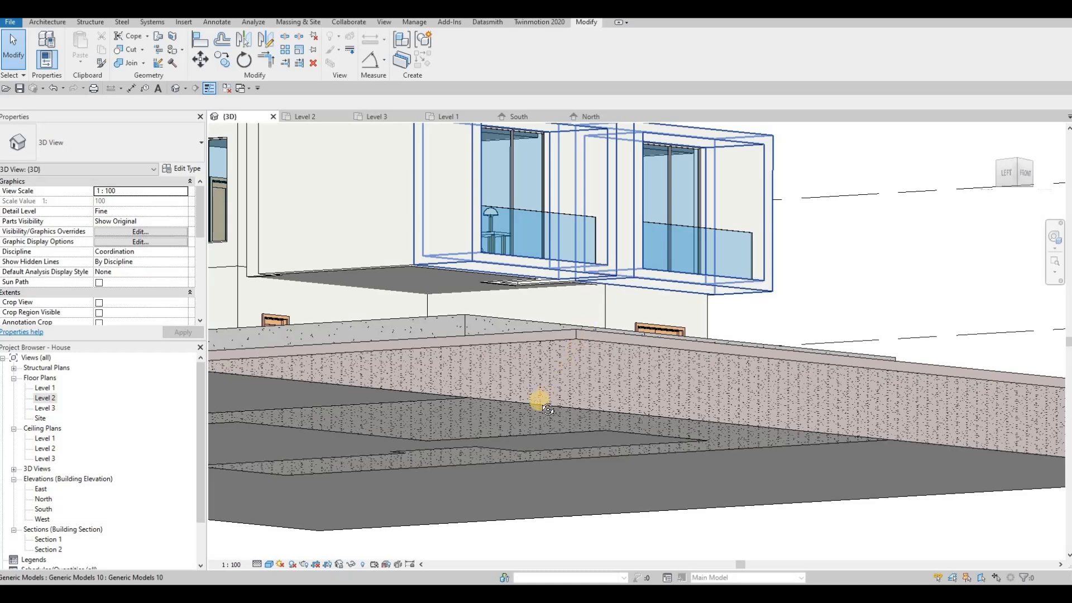
# Delete both M_RPC Beetle cars parked in front of the house.
pyautogui.keyDown('shift'); pyautogui.moveTo(538, 402); pyautogui.dragTo(496, 346, button='middle'); pyautogui.keyUp('shift')
pyautogui.click(497, 347)
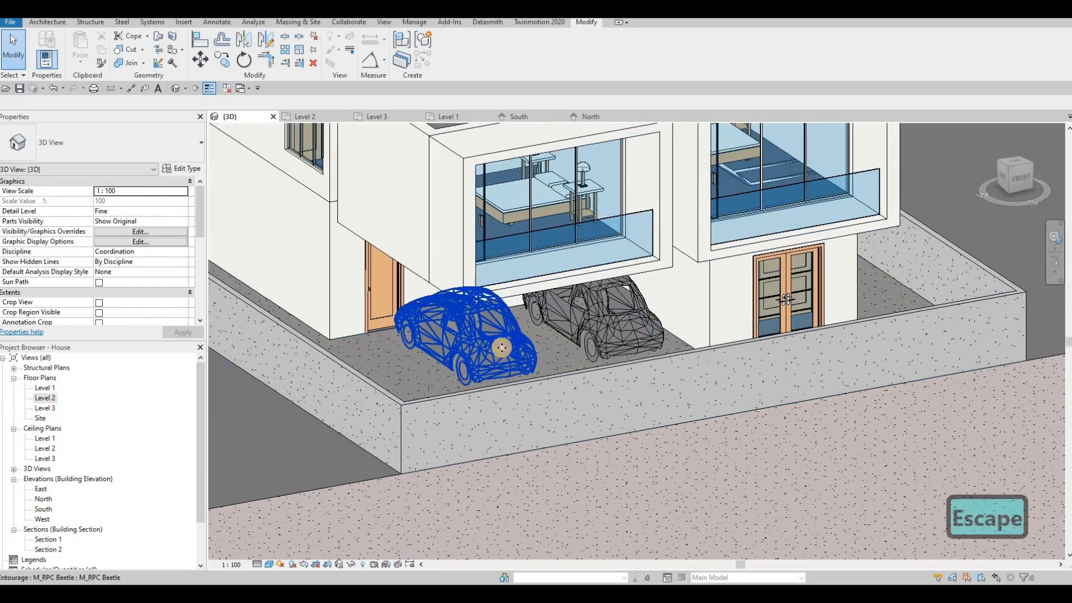
pyautogui.click(502, 347)
pyautogui.press('Delete')
pyautogui.click(505, 346)
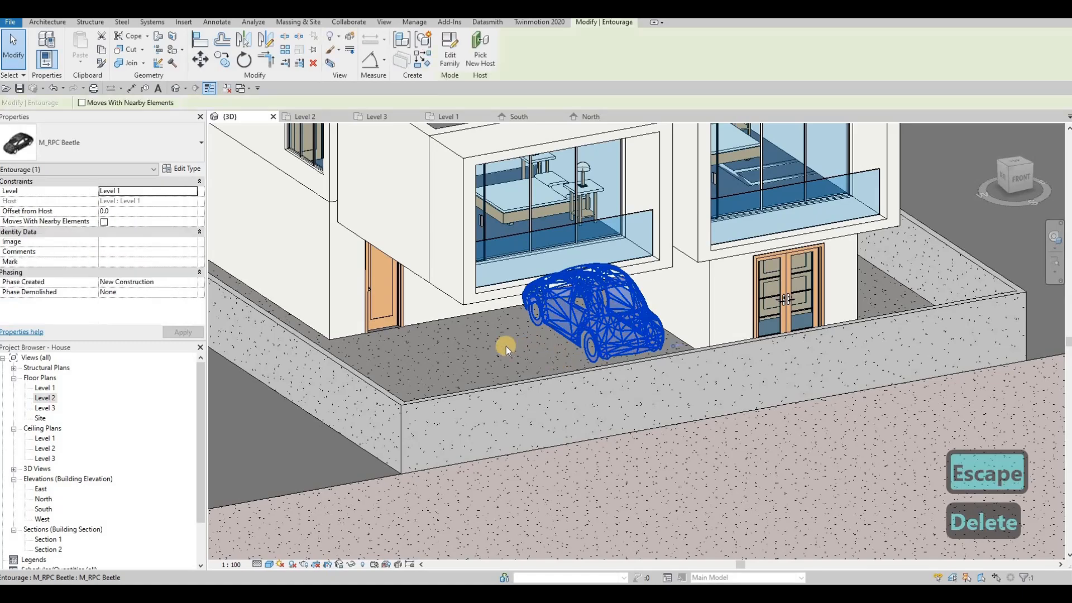
pyautogui.press('Delete')
pyautogui.keyDown('shift'); pyautogui.moveTo(538, 404); pyautogui.dragTo(634, 383, button='middle'); pyautogui.keyUp('shift')
pyautogui.press('Escape')
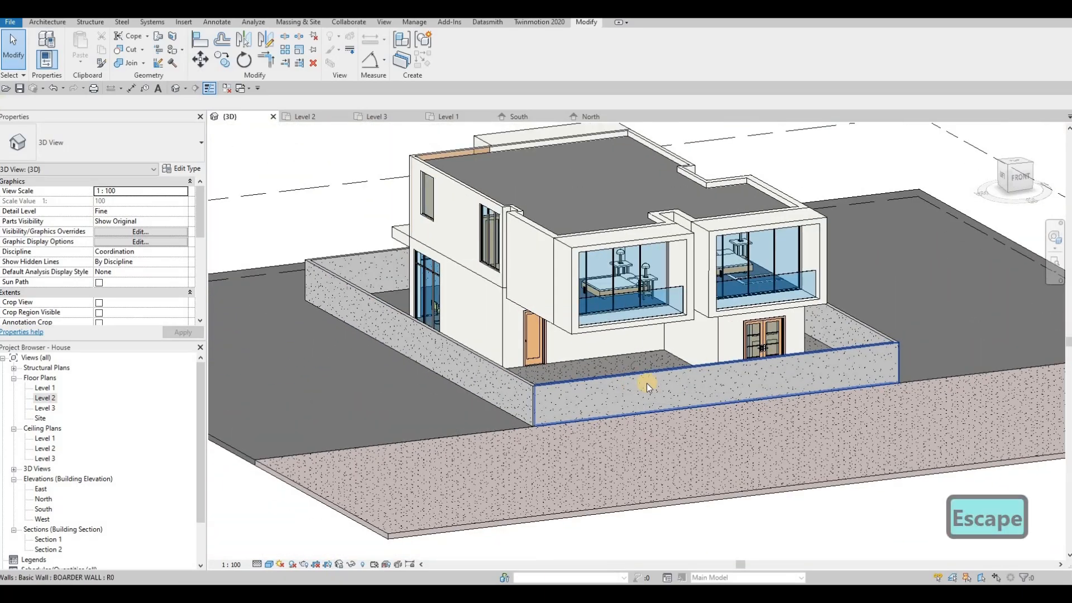
# Delete the front BOARDER WALL that closes off the yard on the street side of the house.
pyautogui.press('Escape')
pyautogui.click(680, 397)
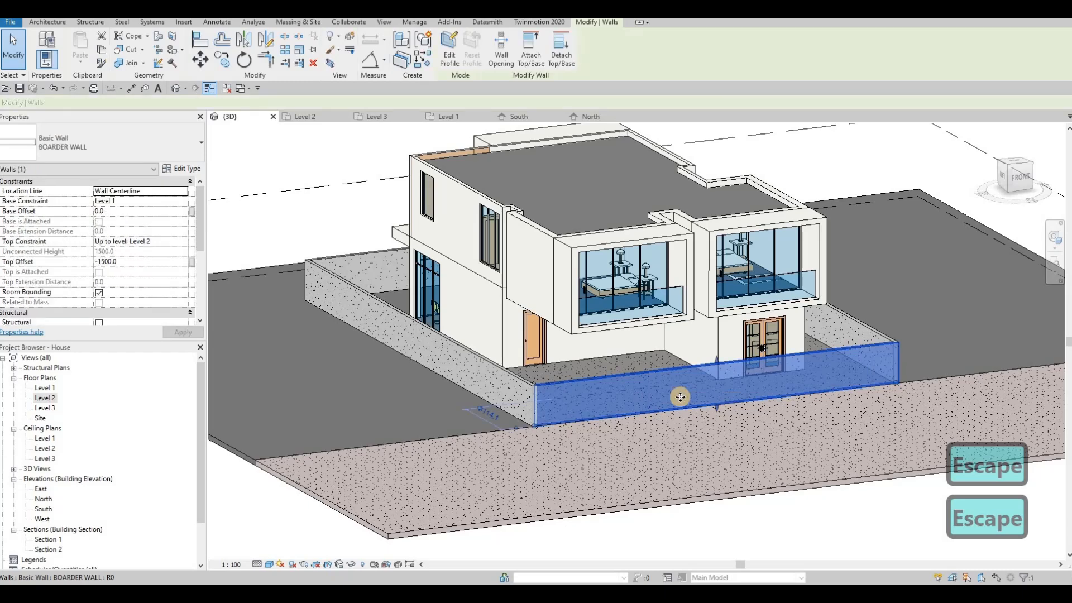
pyautogui.press('Delete')
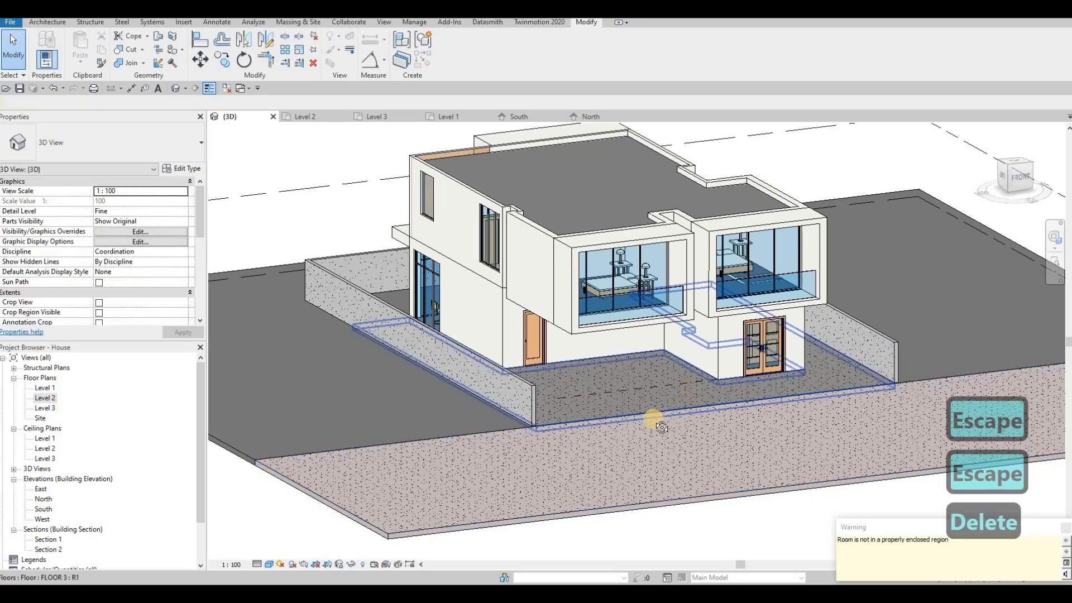
# Examine the opened front yard, the side border walls and the paving from several angles.
pyautogui.keyDown('shift'); pyautogui.moveTo(637, 426); pyautogui.dragTo(528, 369, button='middle'); pyautogui.keyUp('shift')
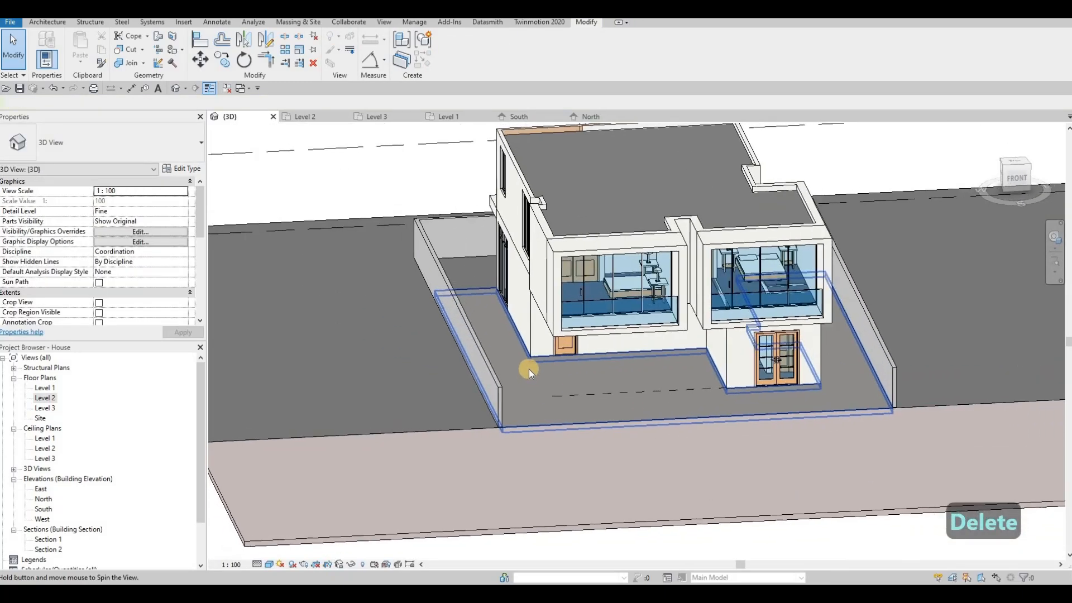
pyautogui.keyDown('shift'); pyautogui.moveTo(904, 382); pyautogui.dragTo(855, 397, button='middle'); pyautogui.keyUp('shift')
pyautogui.keyDown('shift'); pyautogui.moveTo(677, 444); pyautogui.dragTo(845, 418, button='middle'); pyautogui.keyUp('shift')
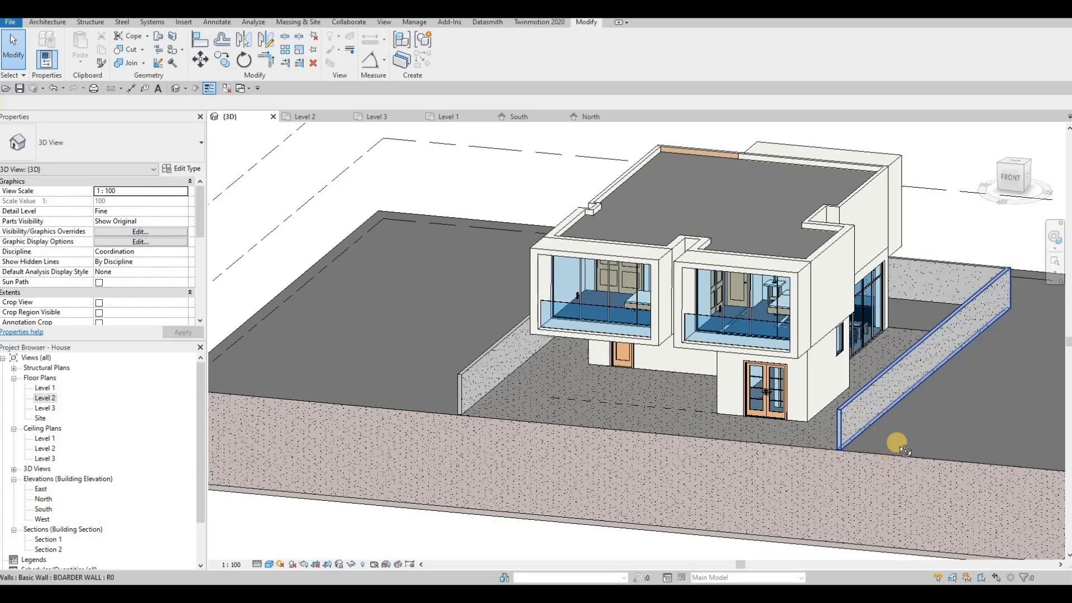
pyautogui.keyDown('shift'); pyautogui.moveTo(892, 437); pyautogui.dragTo(869, 340, button='middle'); pyautogui.keyUp('shift')
pyautogui.keyDown('shift'); pyautogui.moveTo(825, 366); pyautogui.dragTo(887, 349, button='middle'); pyautogui.keyUp('shift')
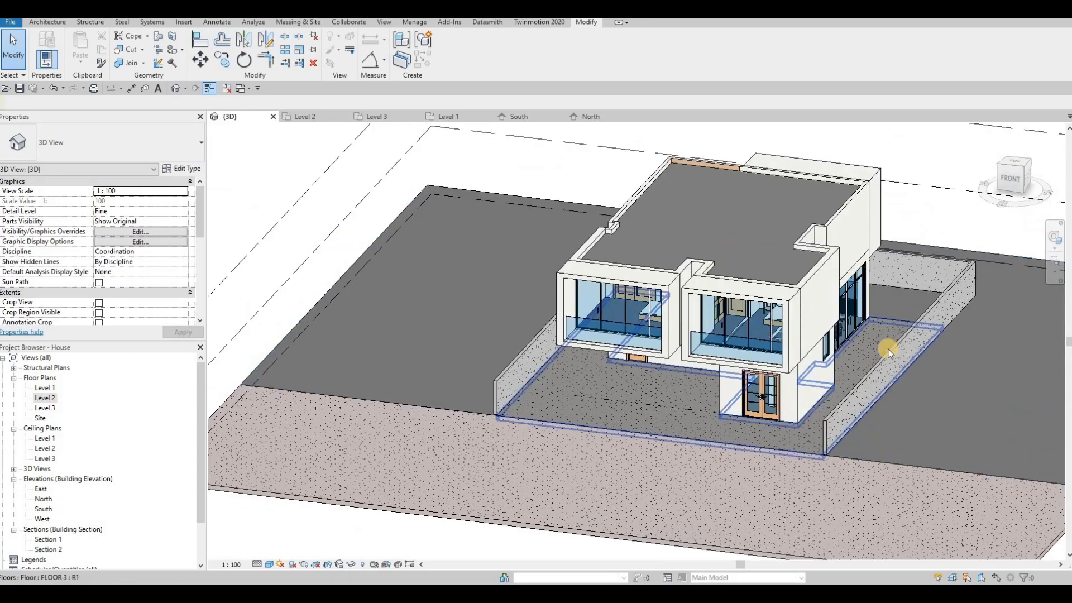
pyautogui.scroll(3, 444, 330)
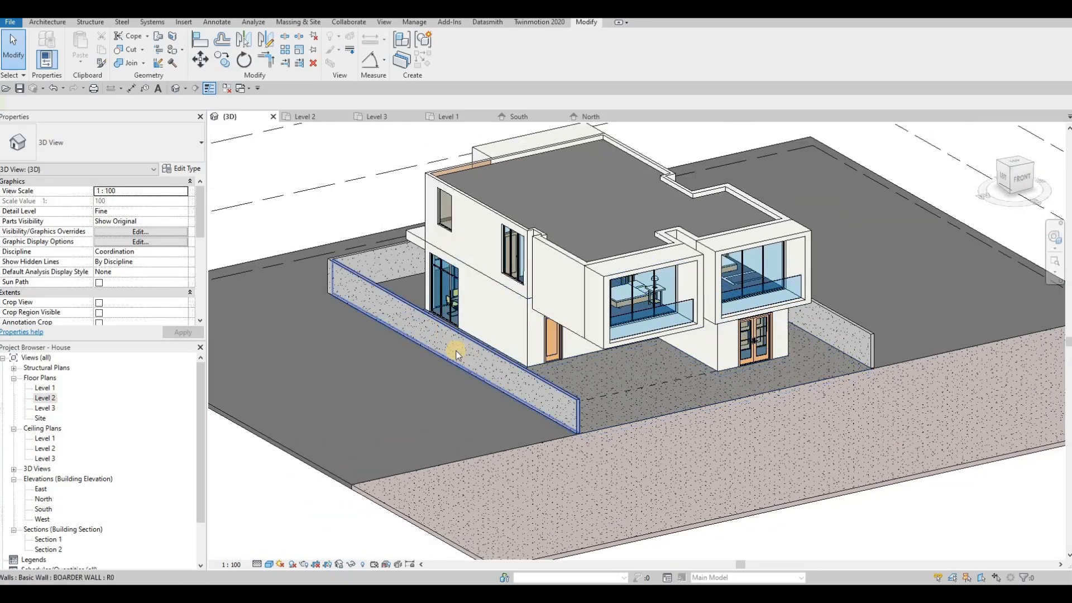
pyautogui.keyDown('shift'); pyautogui.moveTo(454, 334); pyautogui.dragTo(582, 337, button='middle'); pyautogui.keyUp('shift')
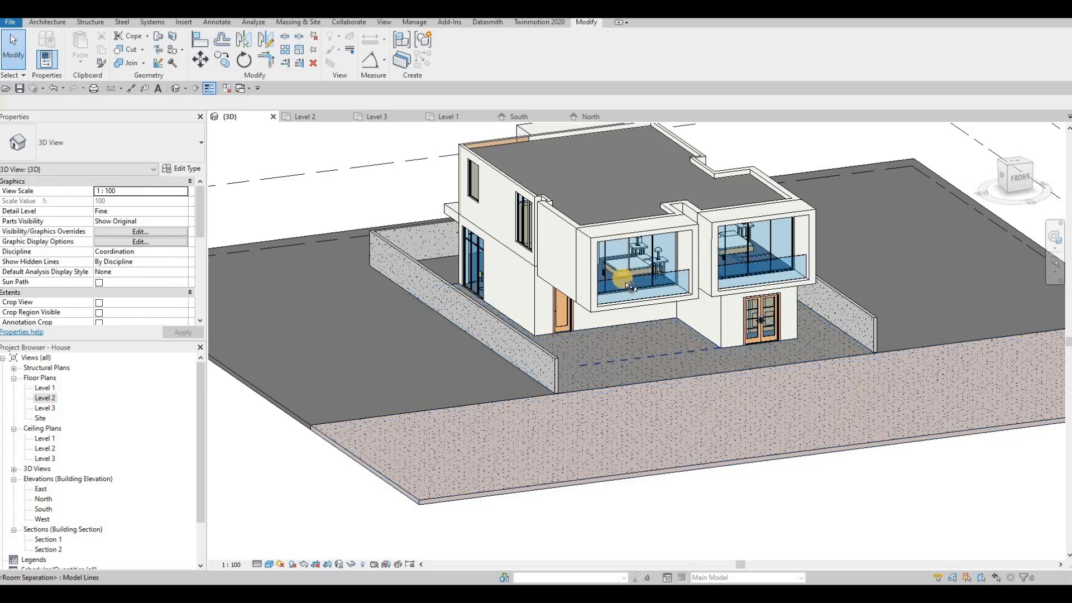
pyautogui.keyDown('shift'); pyautogui.moveTo(685, 355); pyautogui.dragTo(679, 520, button='middle'); pyautogui.keyUp('shift')
pyautogui.moveTo(531, 344); pyautogui.dragTo(638, 414, button='middle')
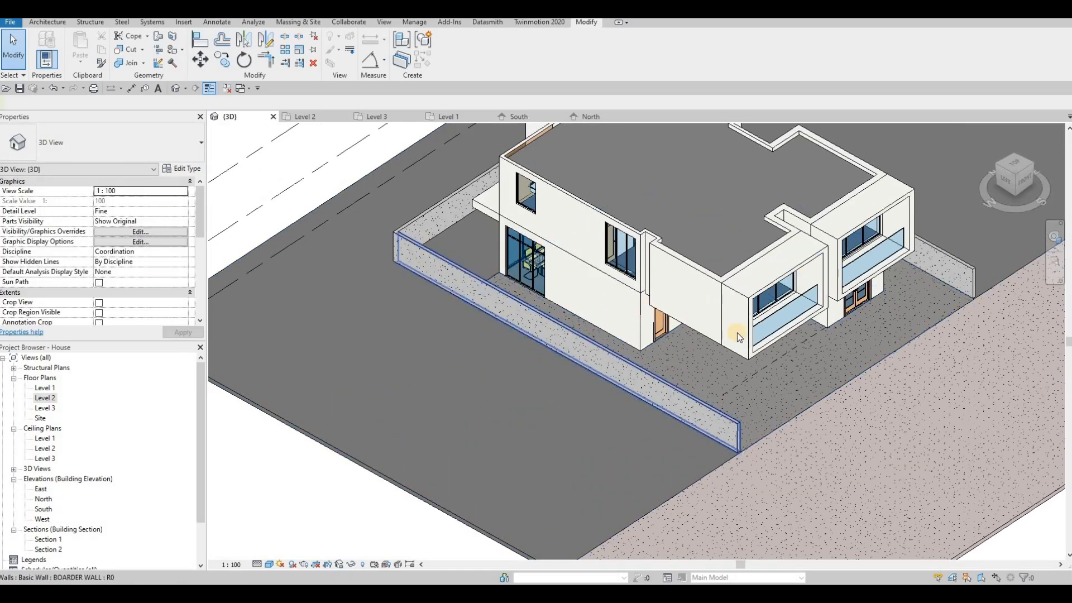
pyautogui.keyDown('shift'); pyautogui.moveTo(837, 405); pyautogui.dragTo(951, 454, button='middle'); pyautogui.keyUp('shift')
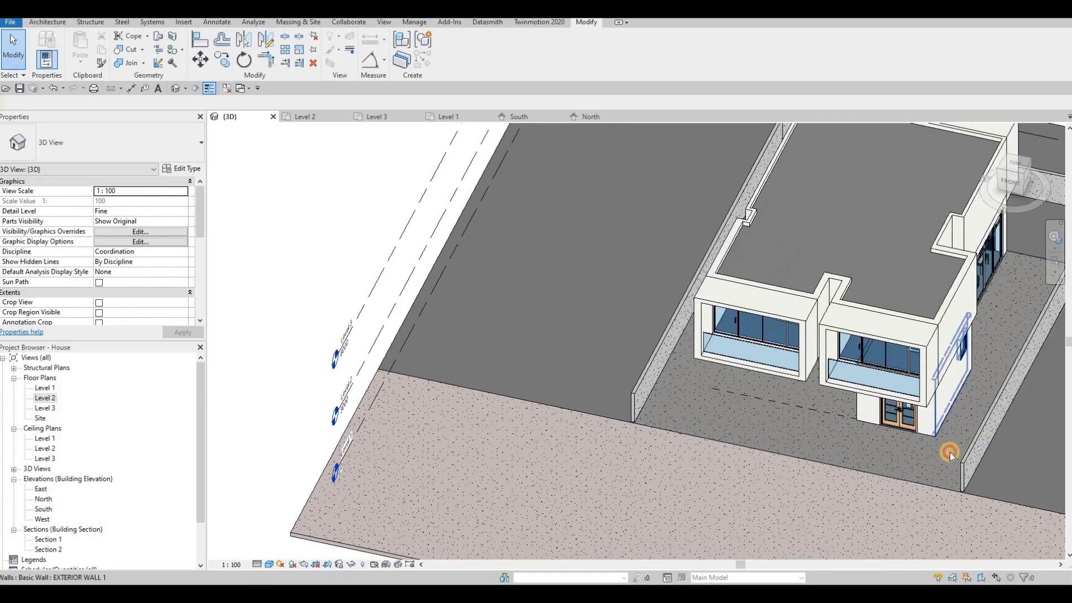
# Edit the FLOOR 3 paving's boundary, moving its east edge inward away from the side border wall, and finish the sketch.
pyautogui.click(611, 332)
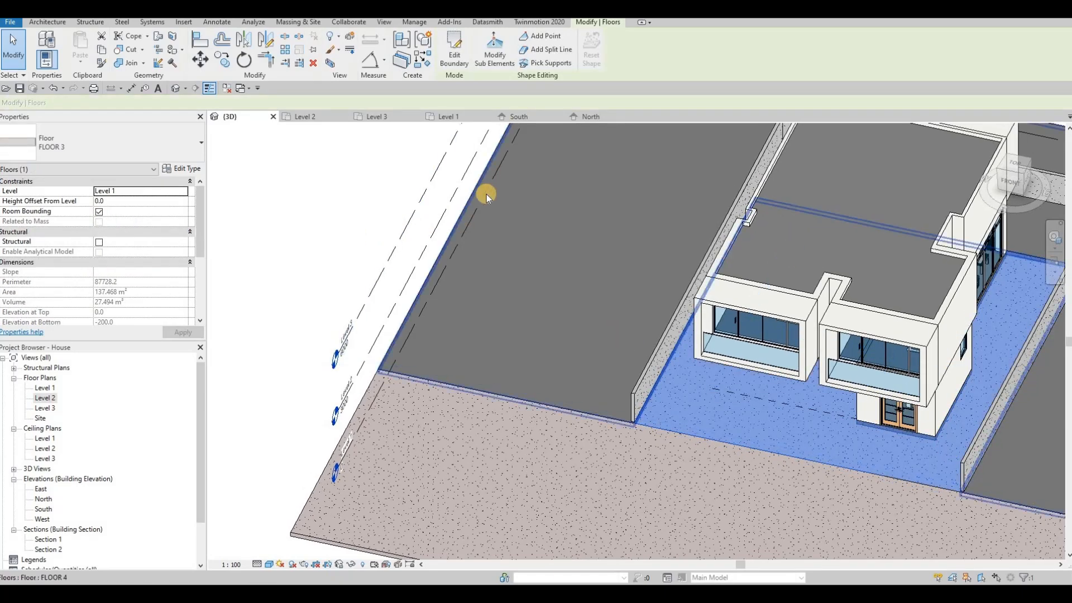
pyautogui.click(455, 62)
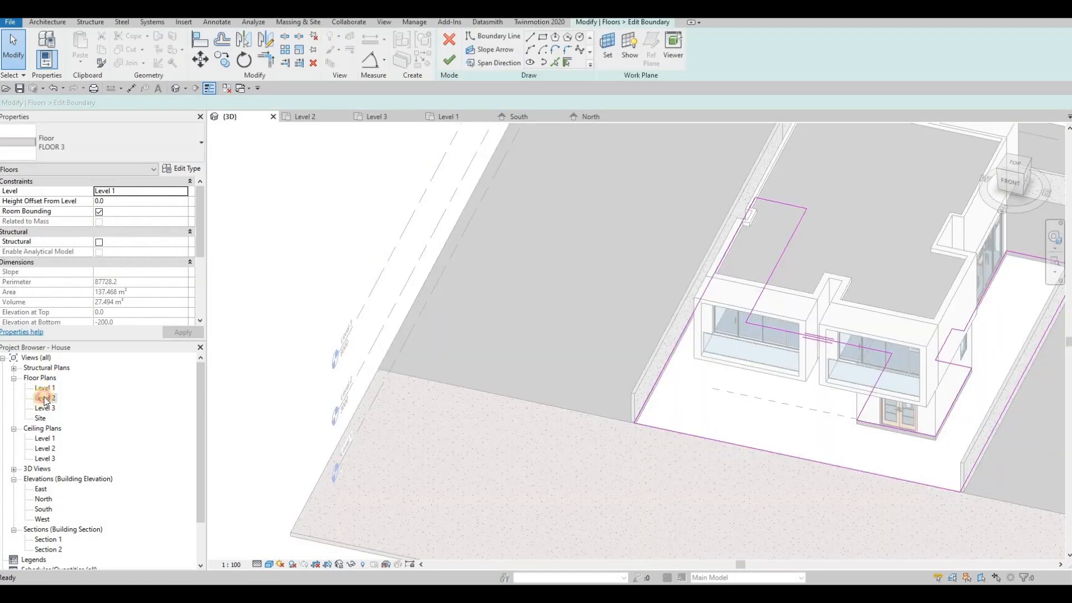
pyautogui.doubleClick(45, 398)
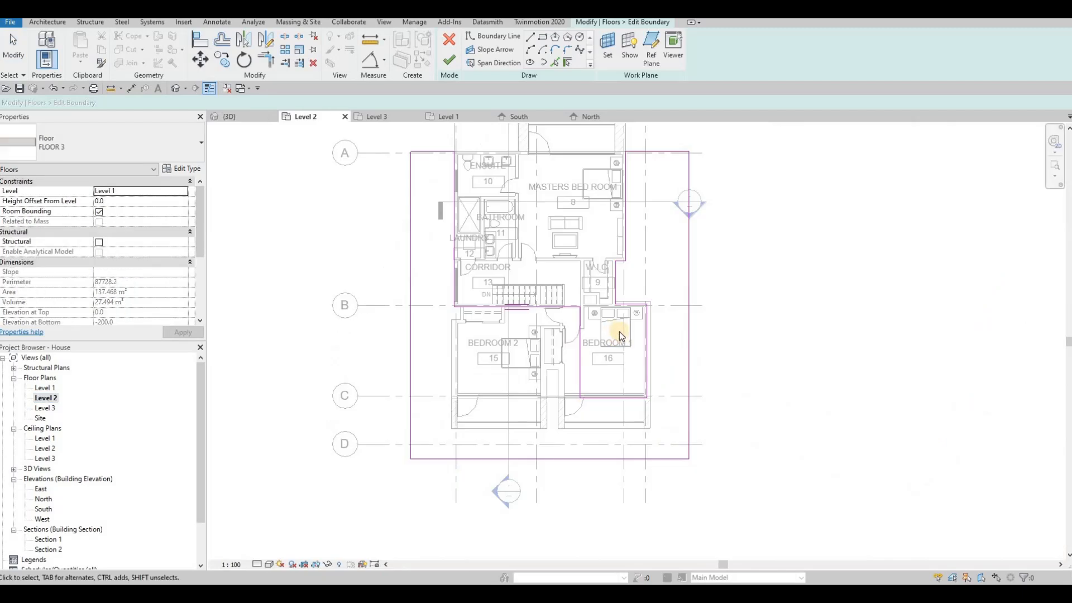
pyautogui.moveTo(692, 300); pyautogui.dragTo(661, 307)
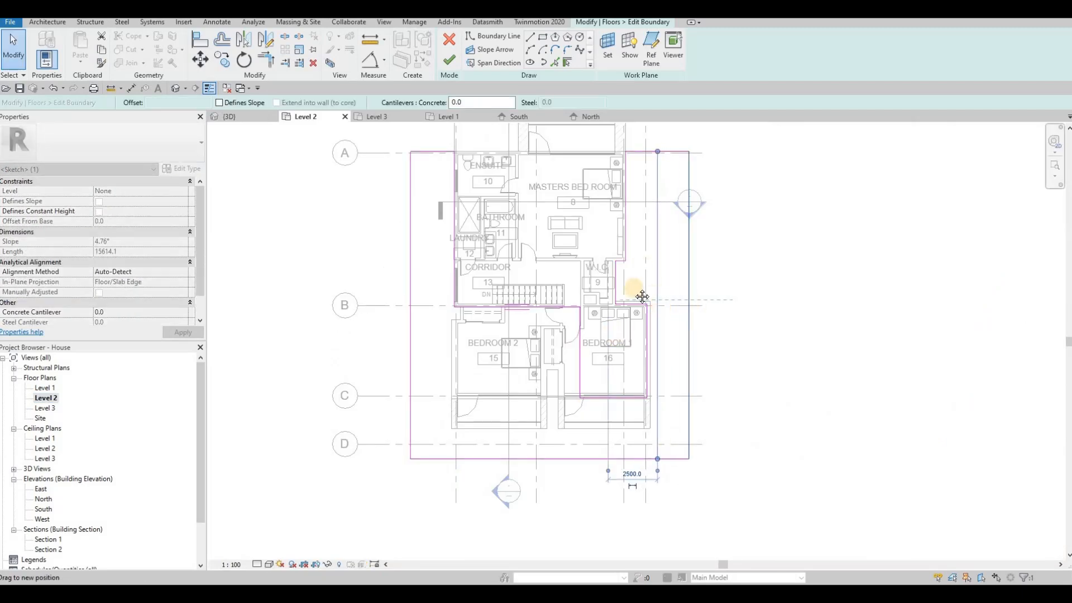
pyautogui.moveTo(642, 282); pyautogui.dragTo(613, 363, button='middle')
pyautogui.scroll(-1, 613, 363)
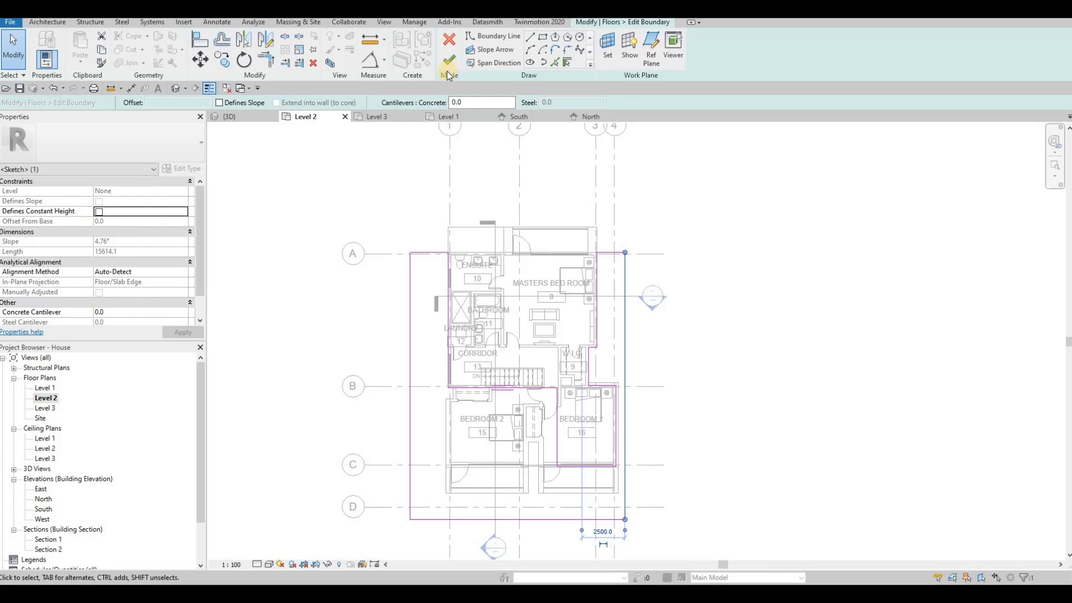
pyautogui.click(448, 60)
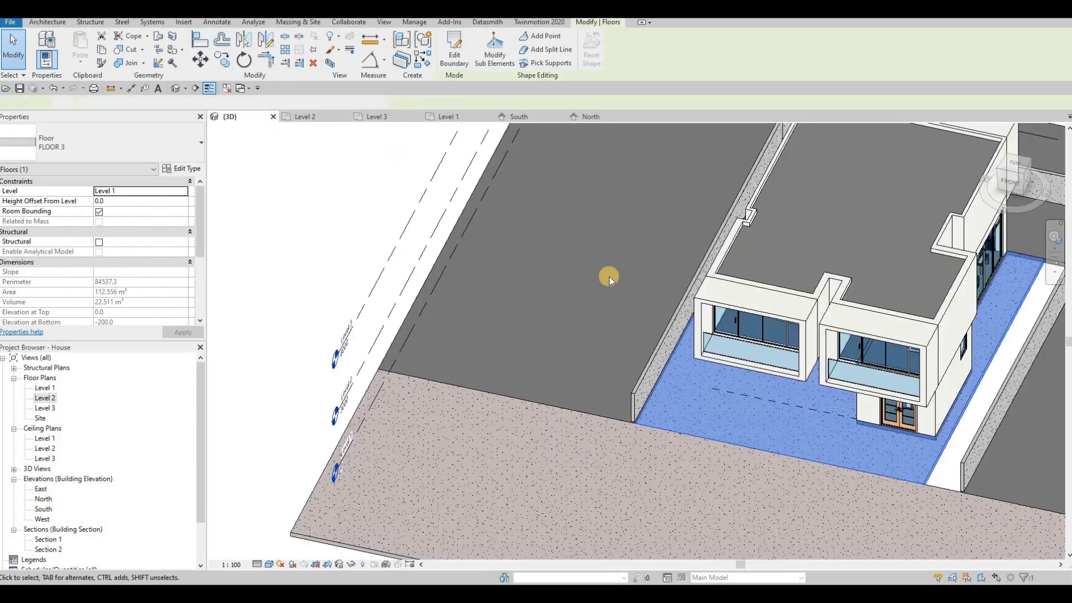
pyautogui.scroll(-3, 657, 275)
pyautogui.keyDown('shift'); pyautogui.moveTo(678, 276); pyautogui.dragTo(830, 230, button='middle'); pyautogui.keyUp('shift')
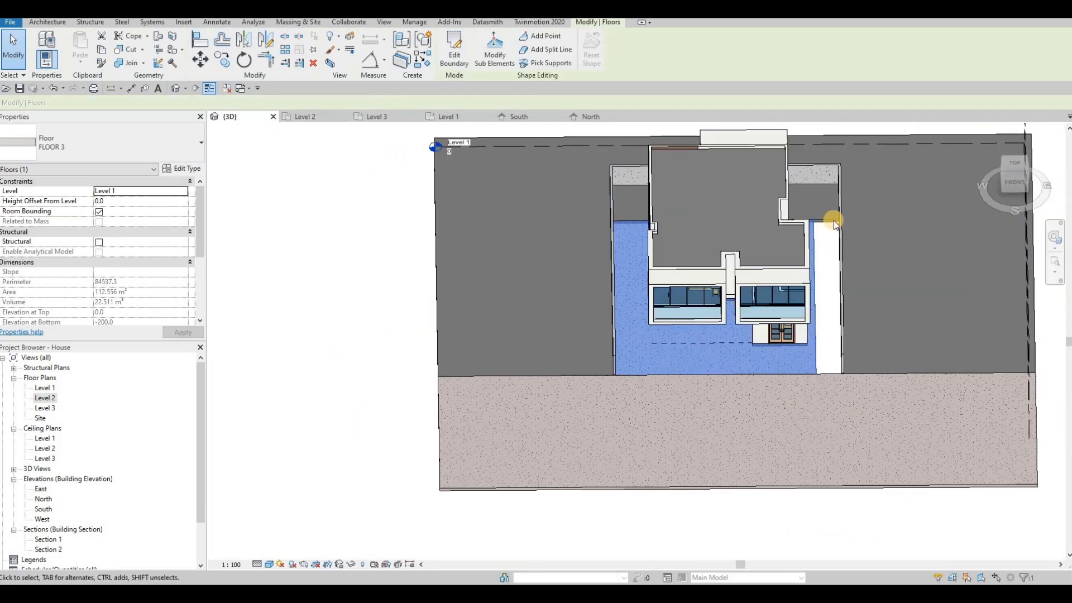
pyautogui.press('Escape')
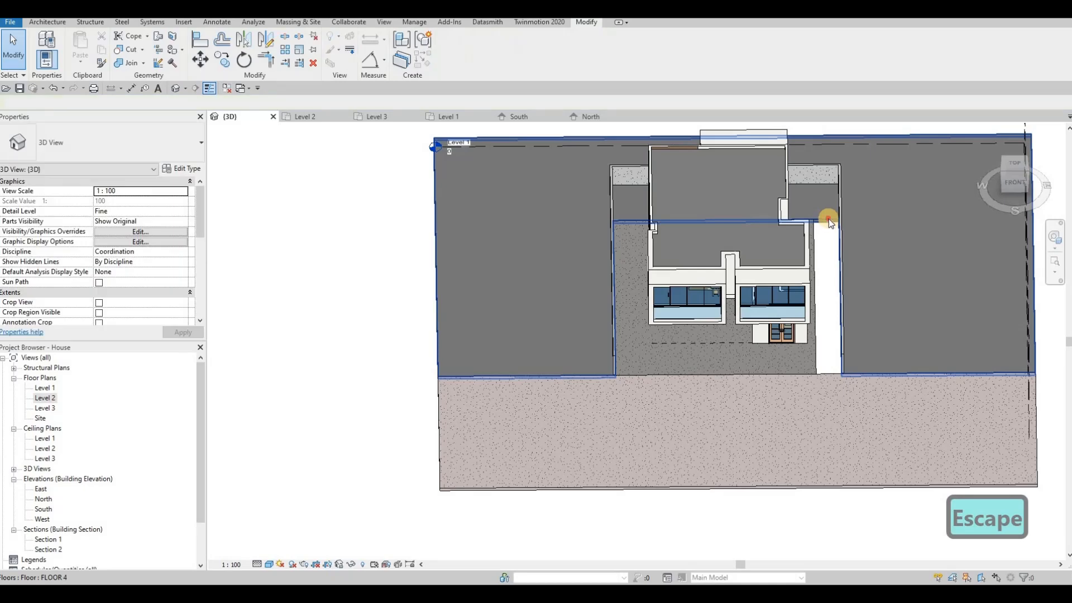
# Check the layer structure and material of the FLOOR 4 ground slab without changing its type.
pyautogui.click(830, 223)
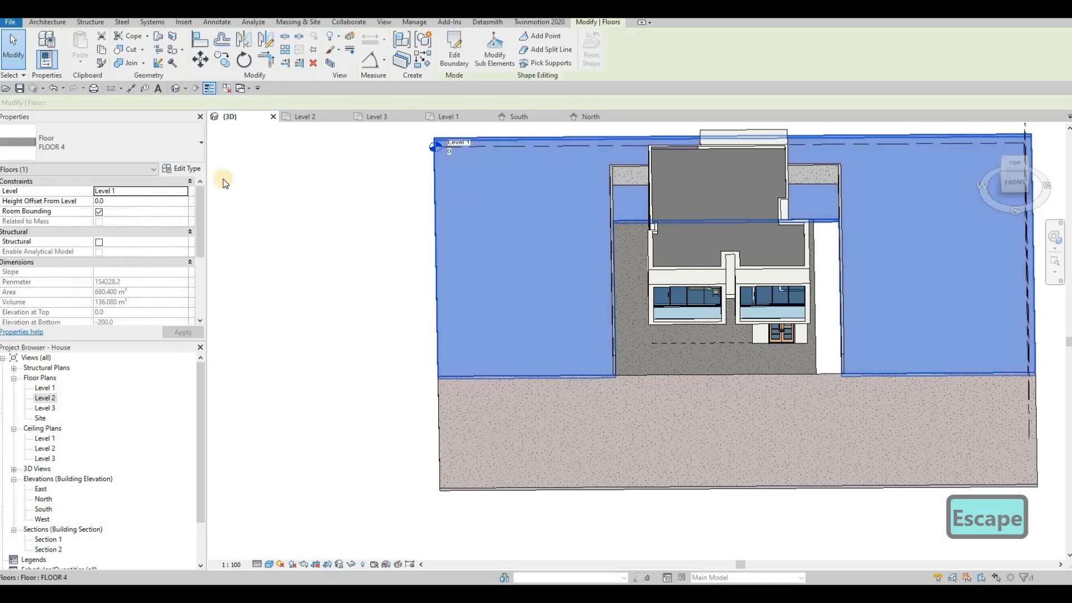
pyautogui.click(182, 169)
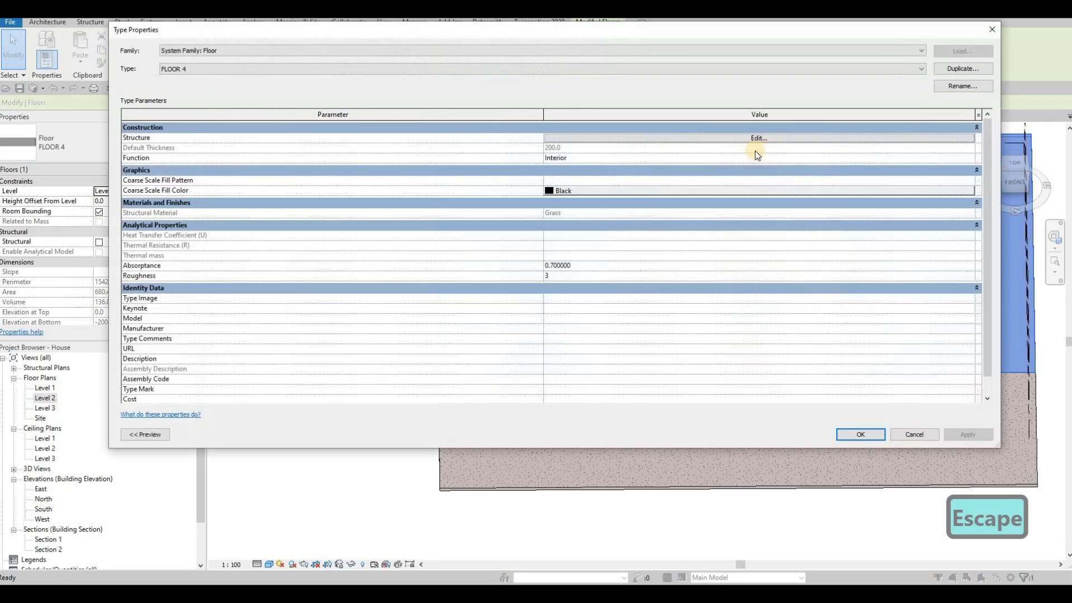
pyautogui.click(751, 139)
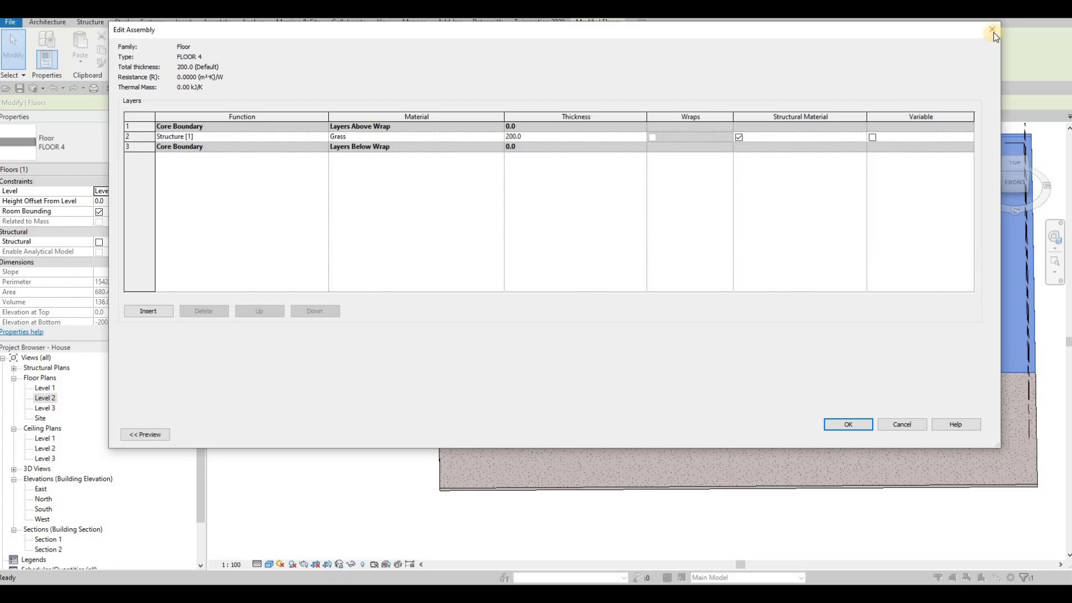
pyautogui.click(991, 29)
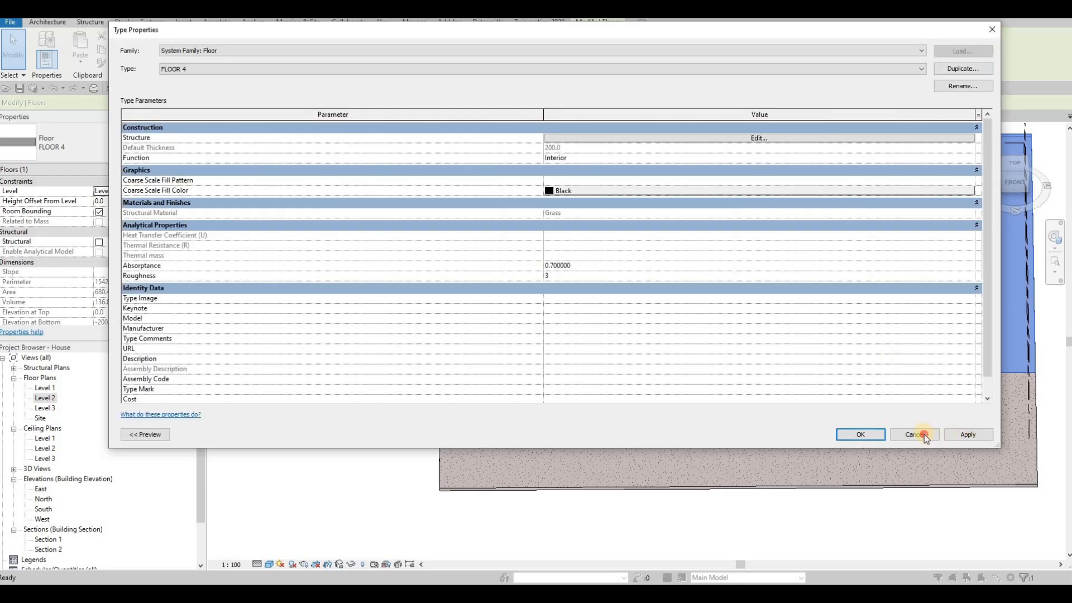
pyautogui.press('Escape')
pyautogui.press('Escape')
pyautogui.keyDown('shift'); pyautogui.moveTo(833, 274); pyautogui.dragTo(875, 252, button='middle'); pyautogui.keyUp('shift')
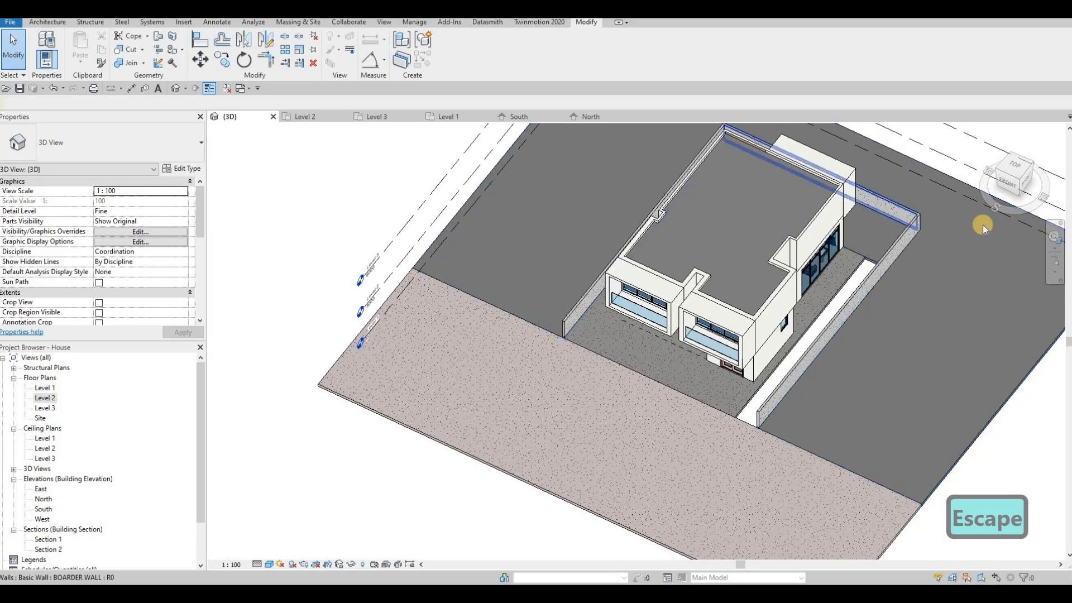
# Edit FLOOR 4's boundary in the Level 1 plan, moving the inner opening's north edge from grid A to the rear border wall.
pyautogui.click(505, 134)
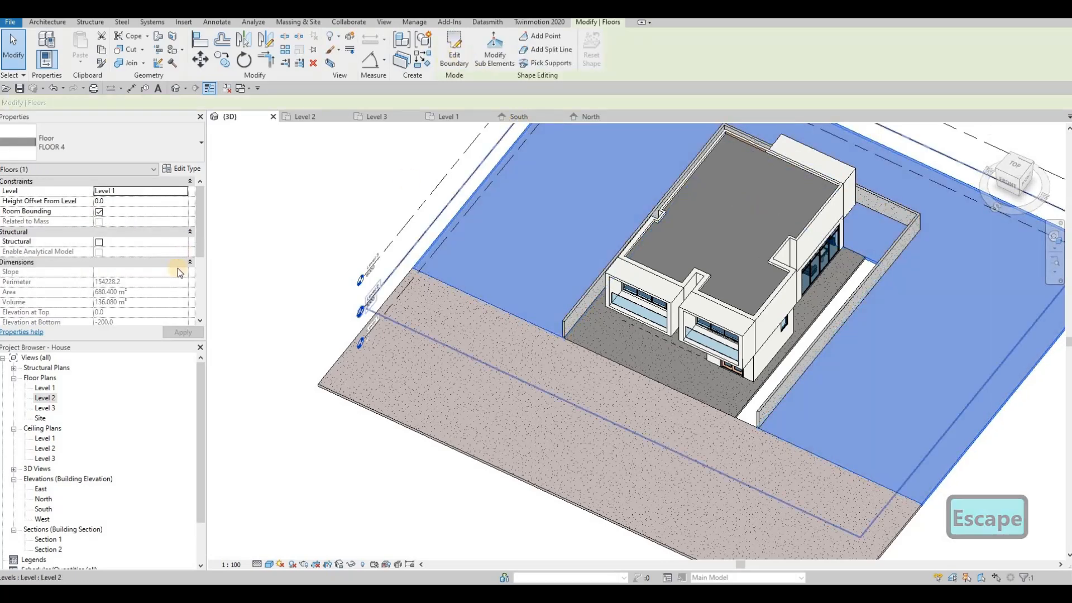
pyautogui.click(452, 56)
pyautogui.click(448, 117)
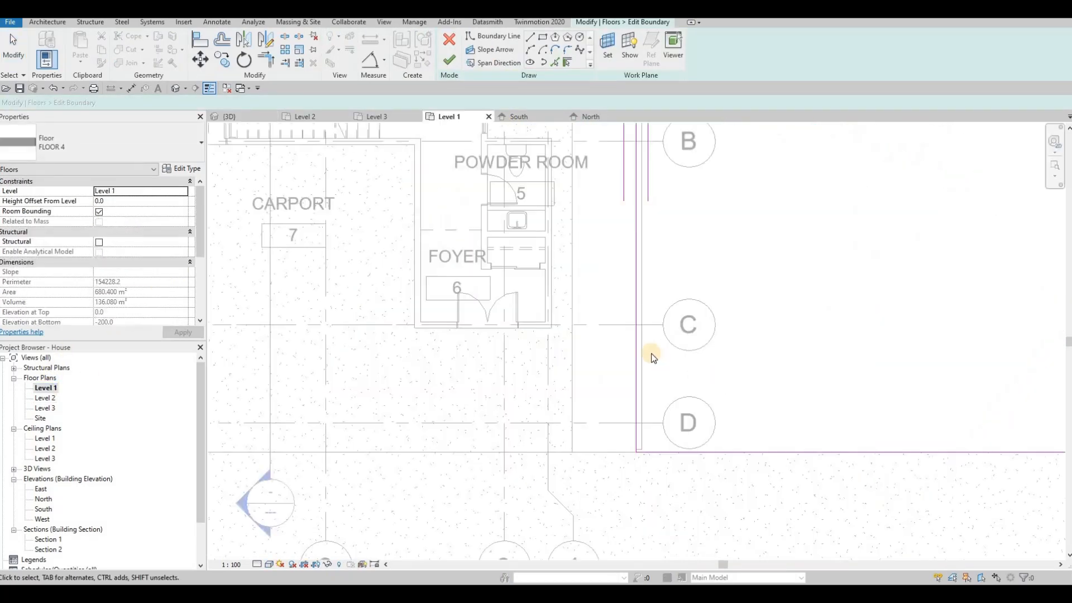
pyautogui.scroll(-1, 573, 259)
pyautogui.moveTo(566, 254); pyautogui.dragTo(587, 357, button='middle')
pyautogui.scroll(-5, 630, 358)
pyautogui.scroll(2, 587, 357)
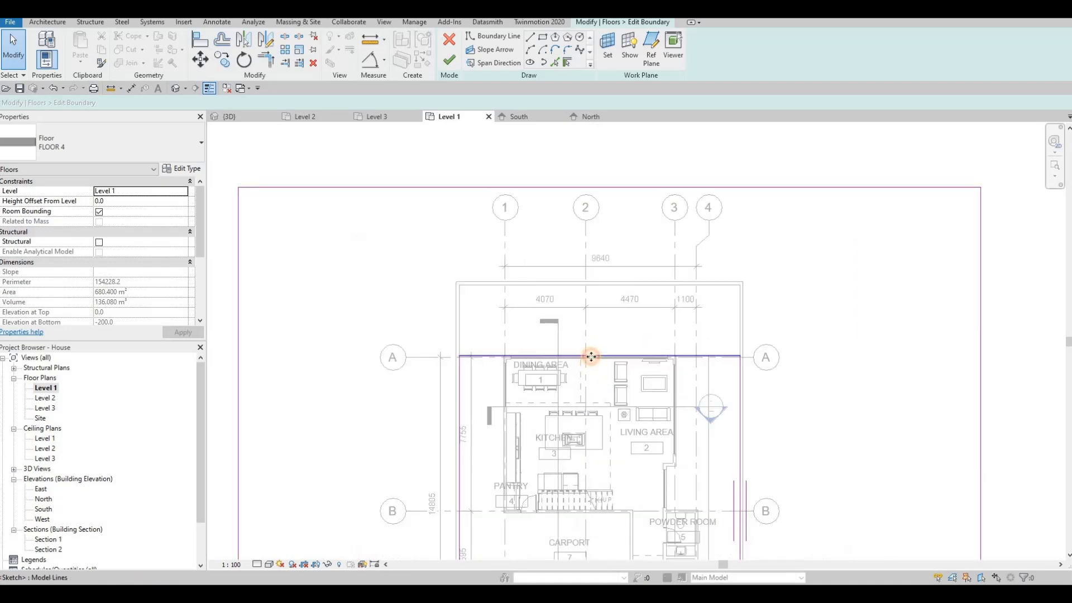
pyautogui.moveTo(586, 355); pyautogui.dragTo(599, 280)
pyautogui.click(466, 316)
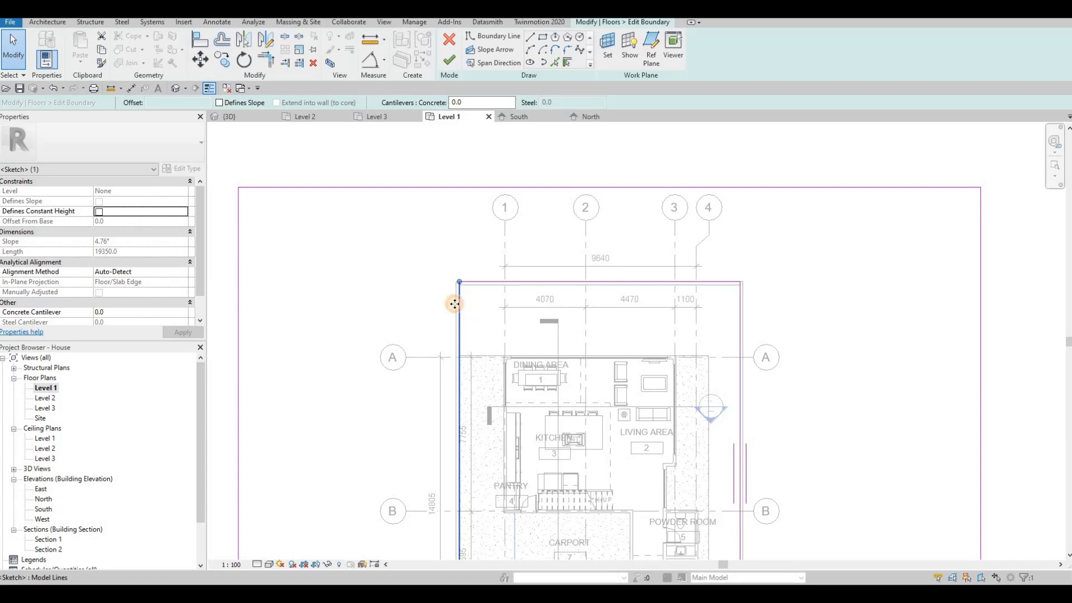
# Move the opening's north edge past the rear border wall, set it 5500 mm from grid A, and finish FLOOR 4's boundary.
pyautogui.moveTo(531, 283)
pyautogui.mouseDown()
pyautogui.moveTo(543, 241)
pyautogui.moveTo(533, 246)
pyautogui.mouseUp()
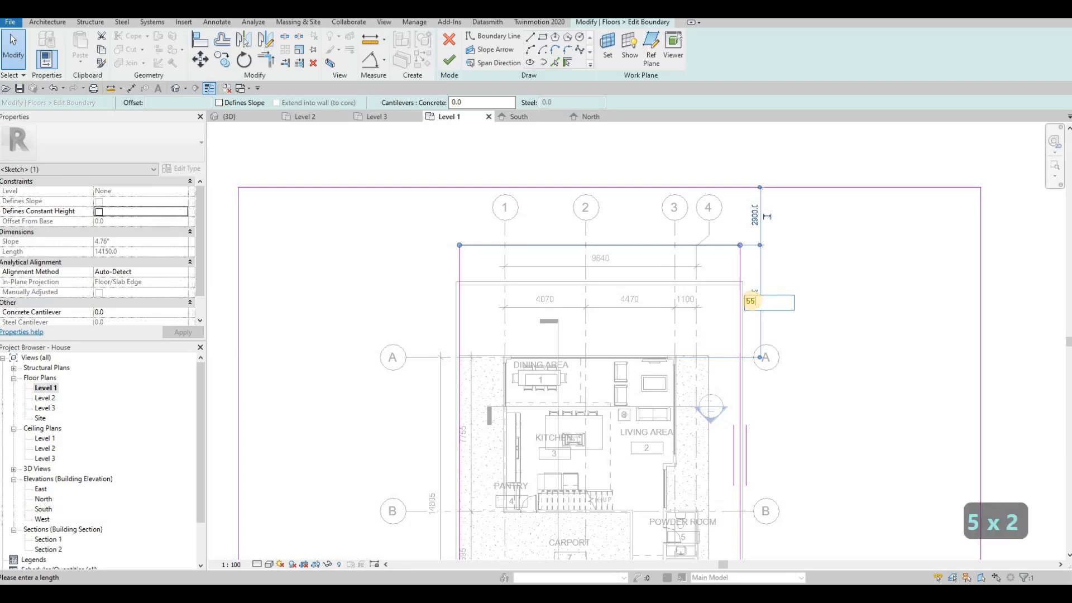
pyautogui.press('Return')
pyautogui.press('Escape')
pyautogui.press('Escape')
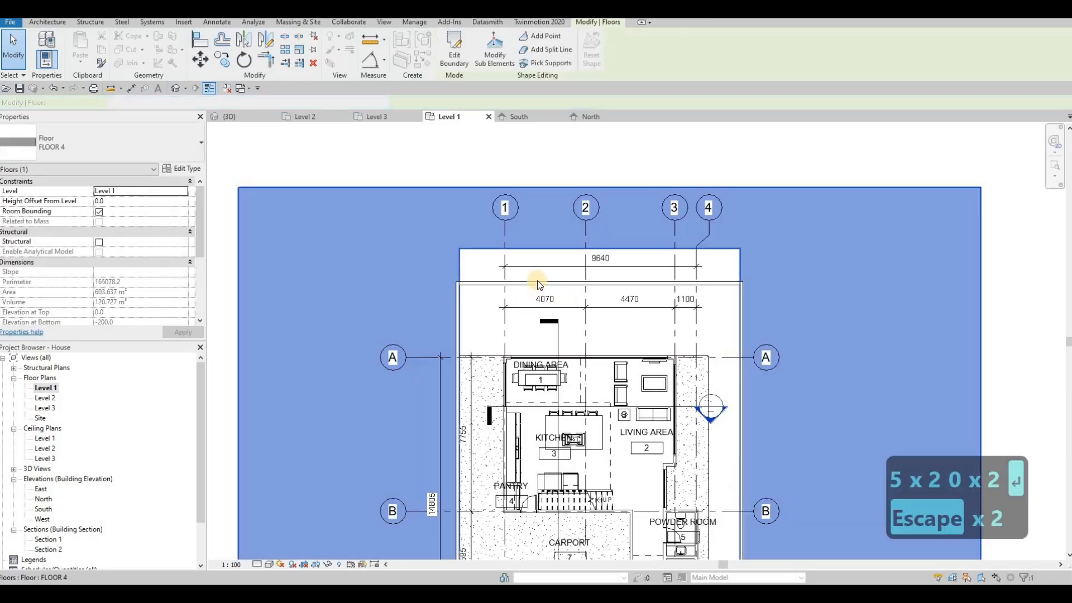
pyautogui.press('Escape')
# Move the rear BOARDER WALL north and align its inner face with the north edge of FLOOR 4's opening.
pyautogui.click(538, 283)
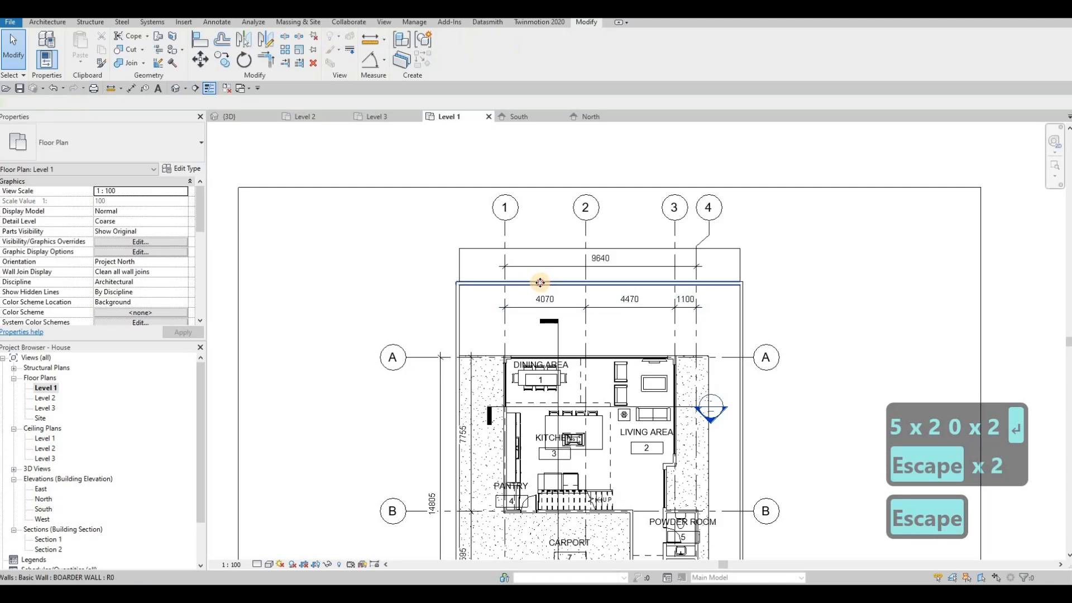
pyautogui.moveTo(546, 251); pyautogui.dragTo(529, 253)
pyautogui.scroll(2, 529, 253)
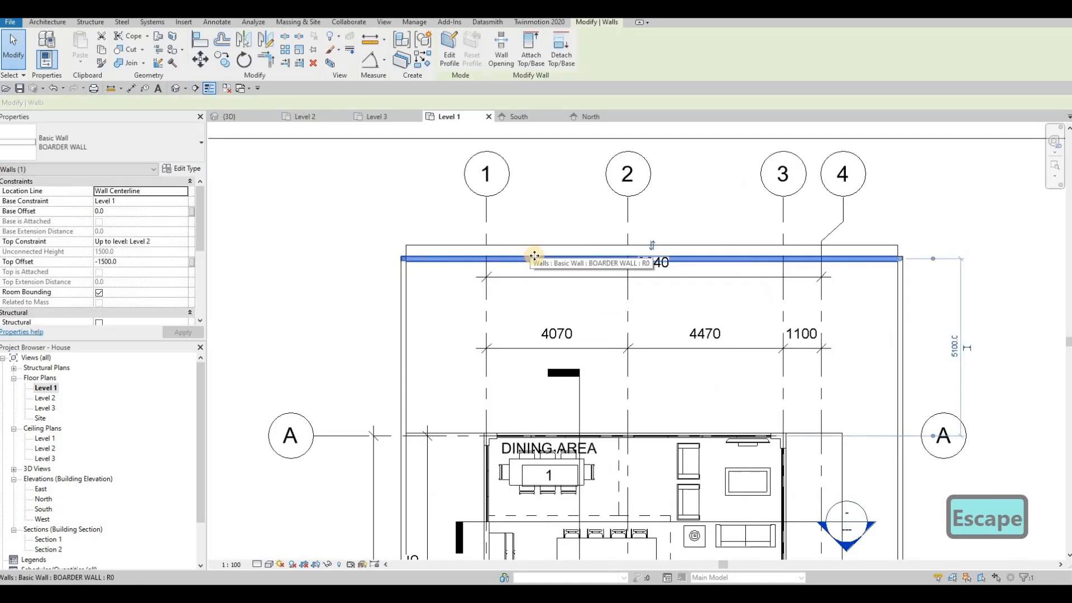
pyautogui.press('a')
pyautogui.press('l')
pyautogui.click(557, 244)
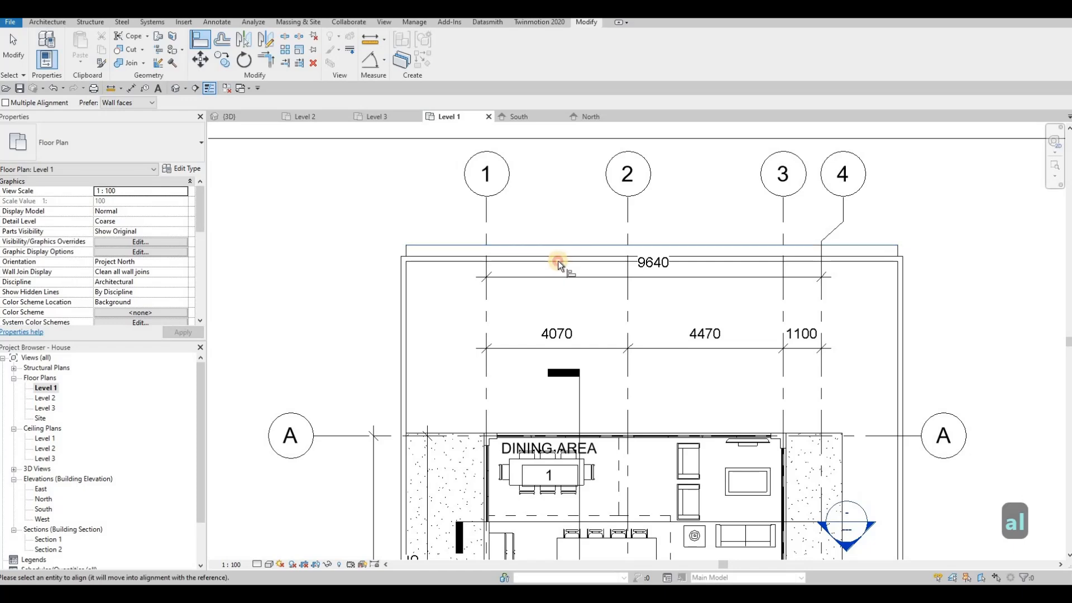
pyautogui.click(525, 263)
pyautogui.press('Escape')
pyautogui.scroll(-4, 550, 275)
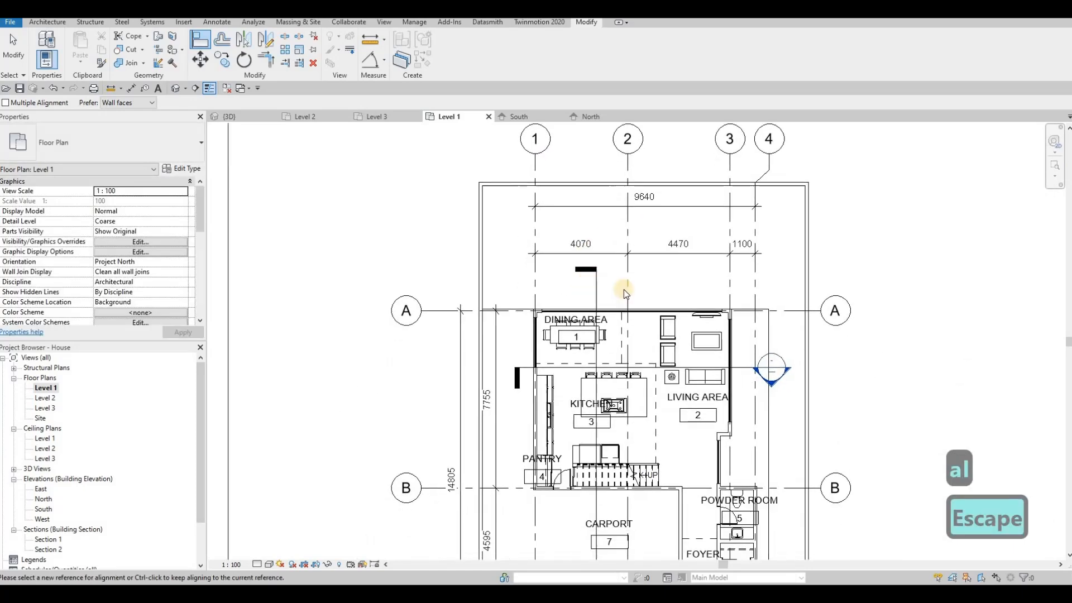
pyautogui.press('Escape')
# Examine the east border wall and ground slabs in the Level 1 plan and in 3D from the rear.
pyautogui.moveTo(708, 250); pyautogui.dragTo(702, 253, button='middle')
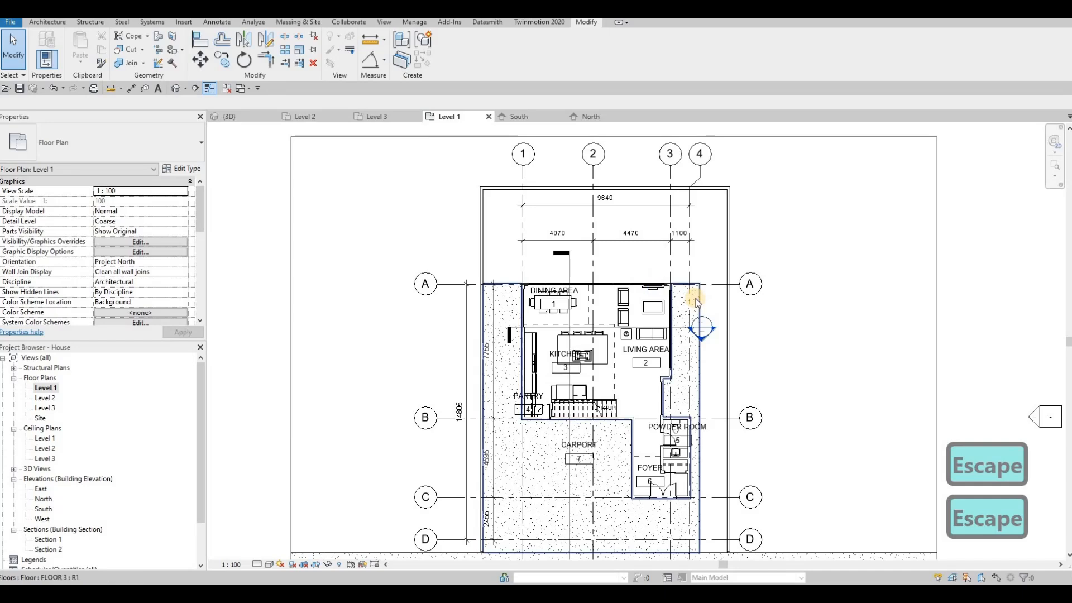
pyautogui.click(729, 285)
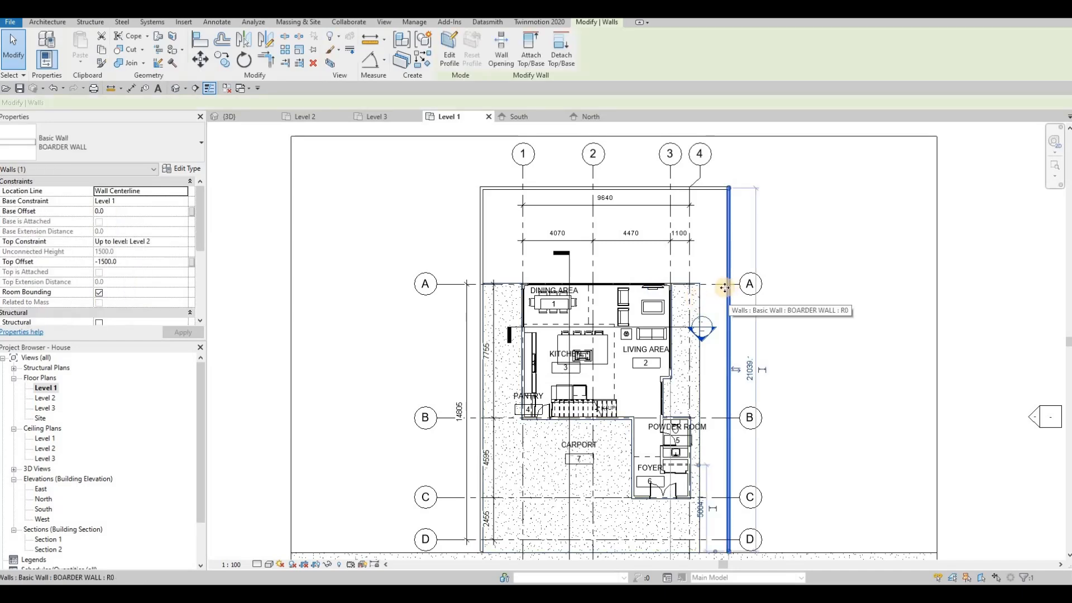
pyautogui.moveTo(711, 305); pyautogui.dragTo(706, 284, button='middle')
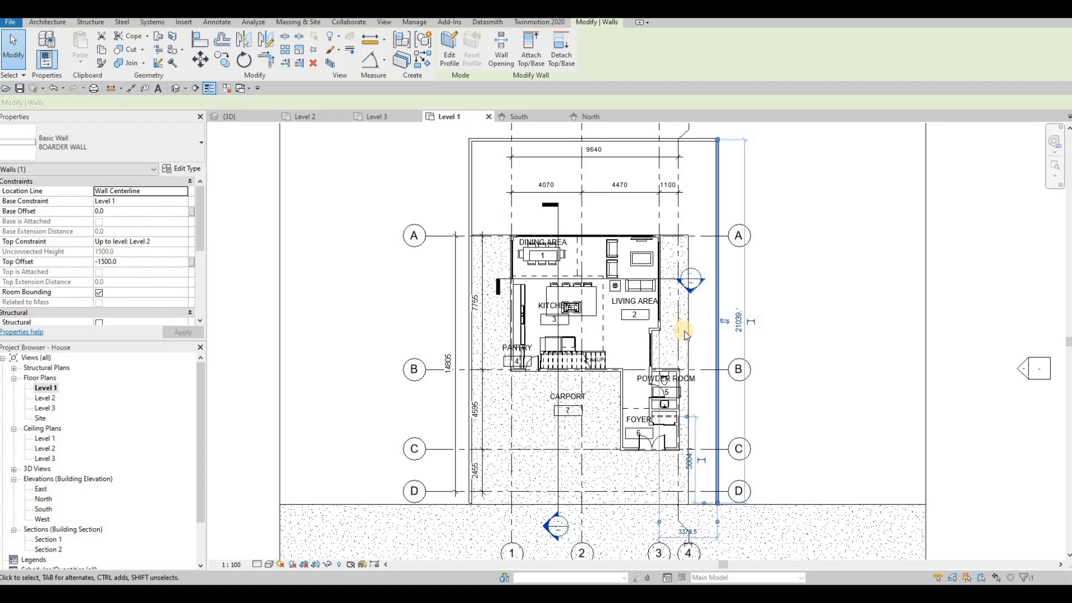
pyautogui.press('Escape')
pyautogui.scroll(2, 685, 335)
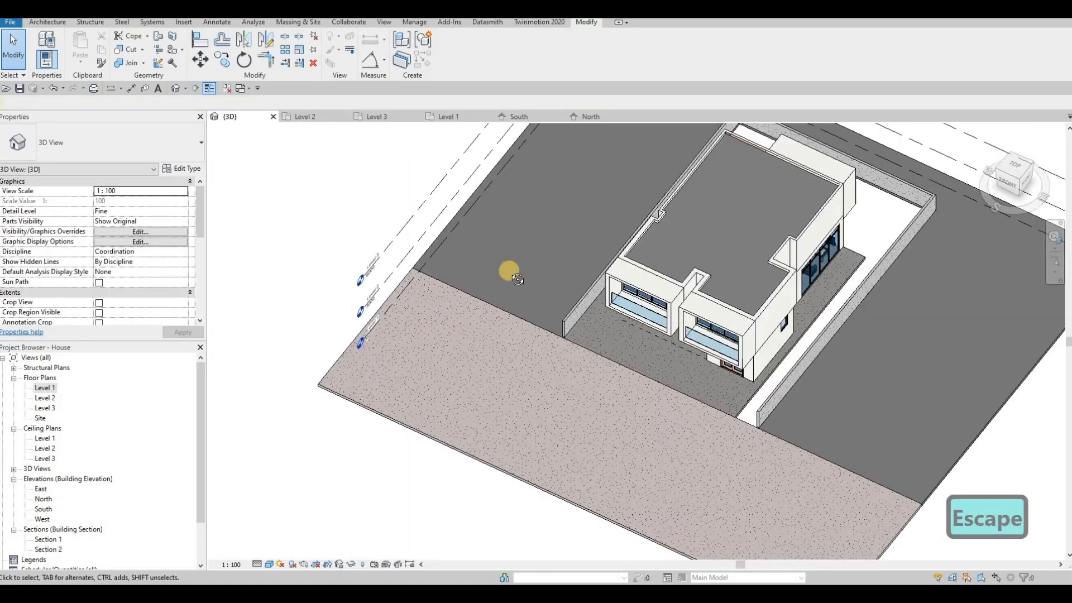
pyautogui.keyDown('shift'); pyautogui.moveTo(507, 270); pyautogui.dragTo(656, 323, button='middle'); pyautogui.keyUp('shift')
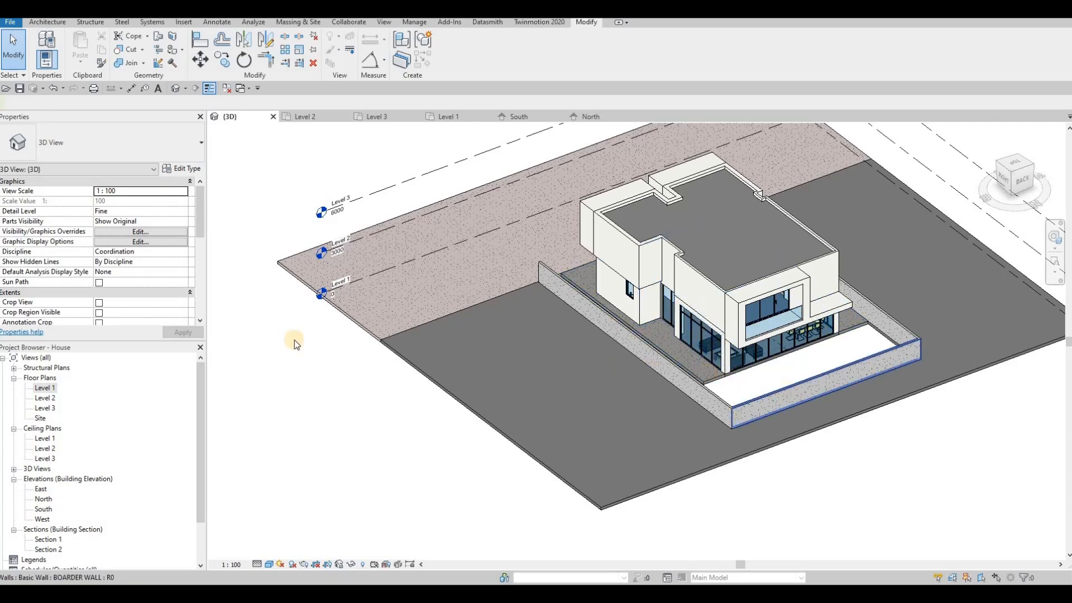
pyautogui.click(43, 387)
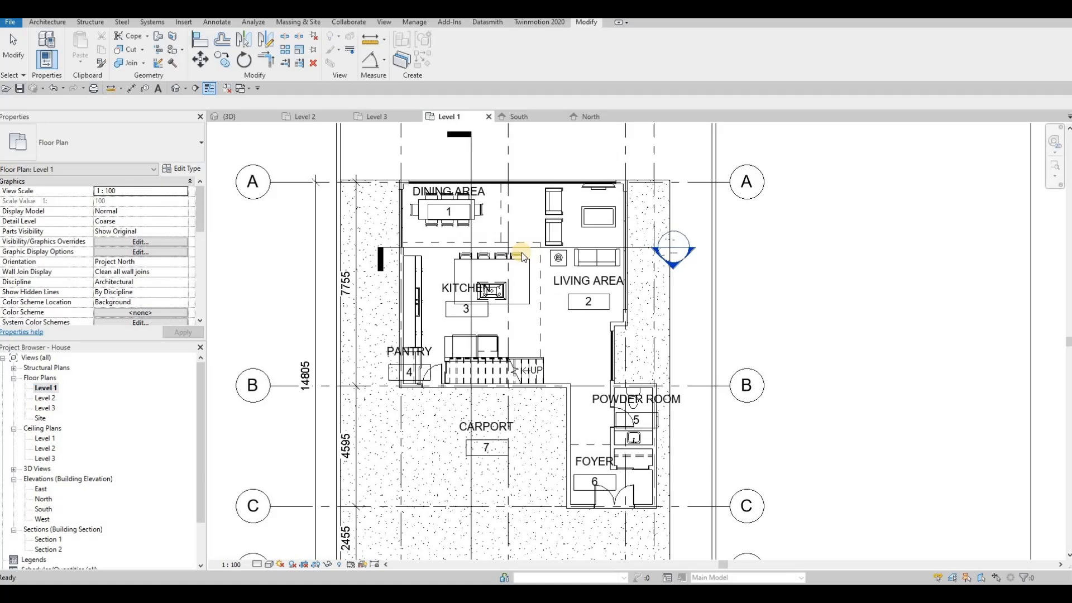
pyautogui.moveTo(601, 414); pyautogui.dragTo(560, 293, button='middle')
pyautogui.scroll(-1, 564, 295)
pyautogui.moveTo(612, 309); pyautogui.dragTo(619, 354, button='middle')
pyautogui.scroll(2, 618, 282)
pyautogui.click(617, 282)
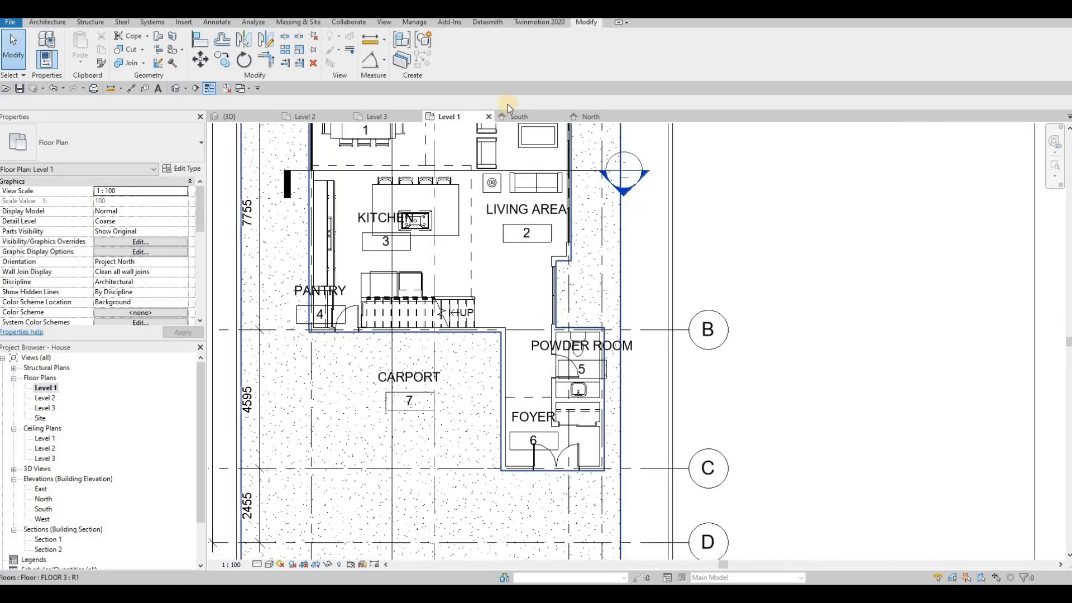
pyautogui.press('Escape')
pyautogui.press('Escape')
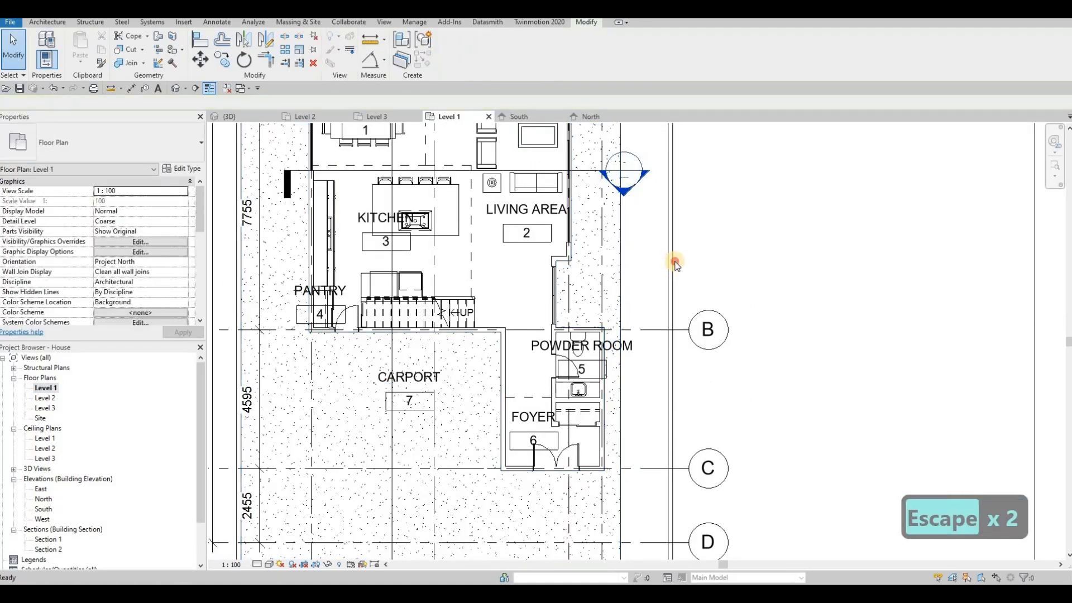
# Shorten the east BOARDER WALL's south end to near grid B and move the wall west beside the living area.
pyautogui.scroll(-2, 676, 257)
pyautogui.click(673, 247)
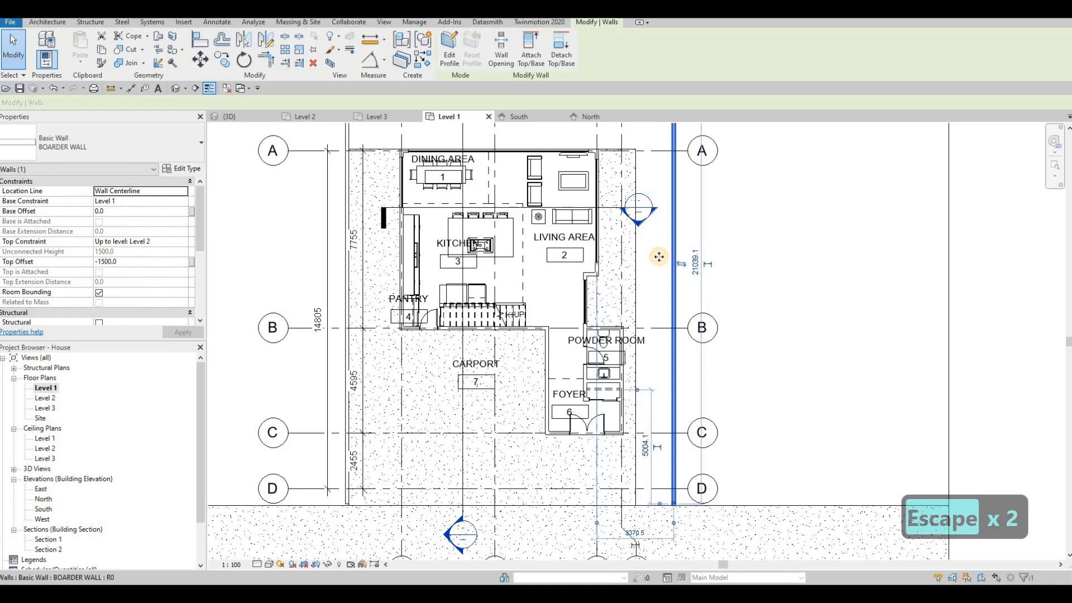
pyautogui.moveTo(658, 256); pyautogui.dragTo(659, 508)
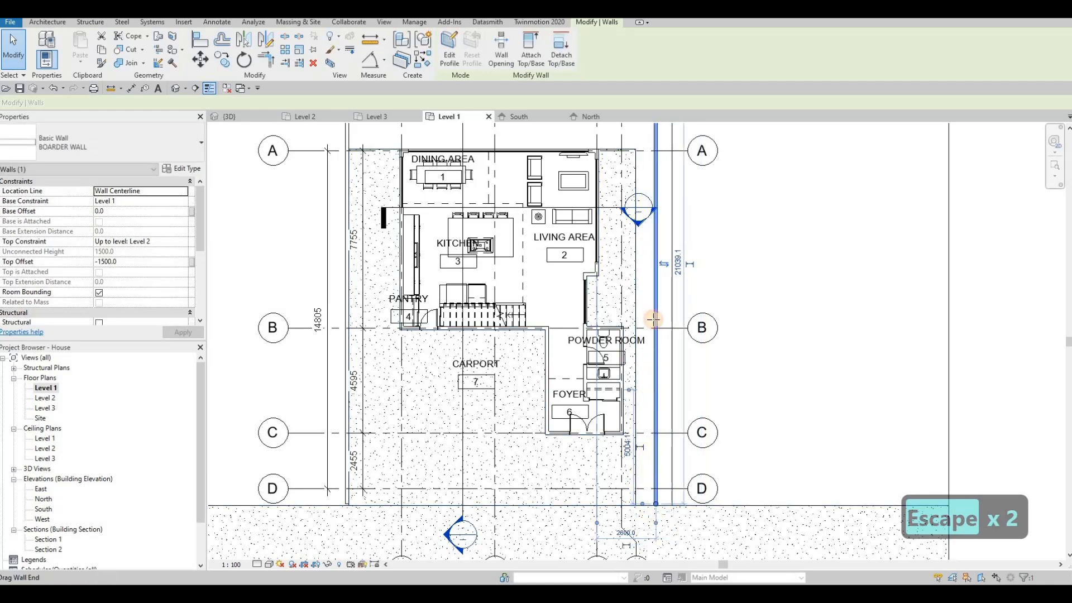
pyautogui.scroll(2, 653, 297)
pyautogui.moveTo(655, 292); pyautogui.dragTo(574, 290)
pyautogui.press('Escape')
pyautogui.press('Escape')
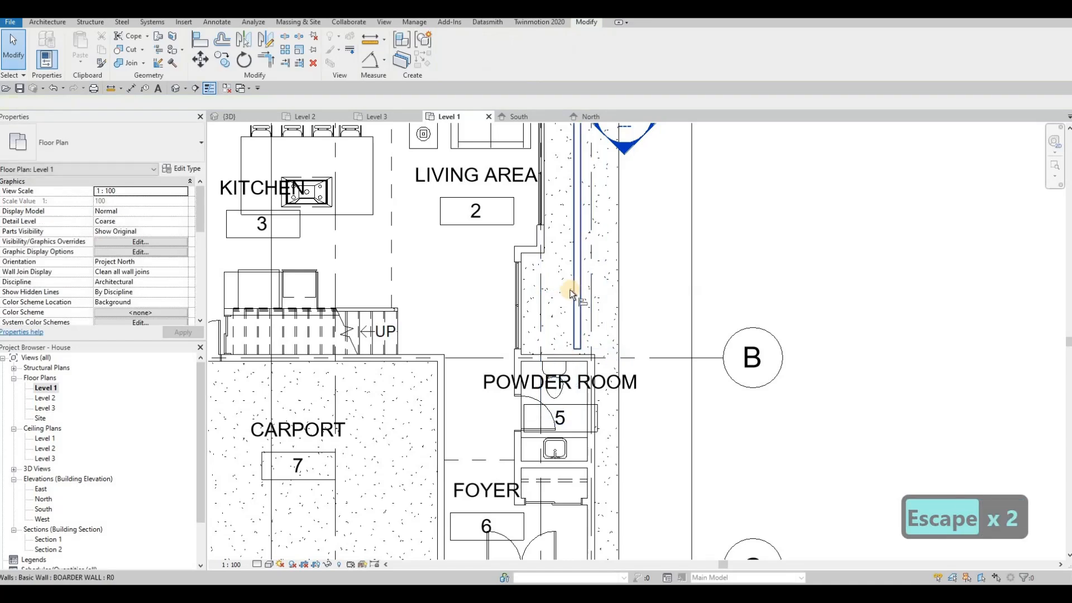
# Align the east border wall with the powder room wall's outer face and snap its south end to the exterior wall.
pyautogui.press('a')
pyautogui.press('l')
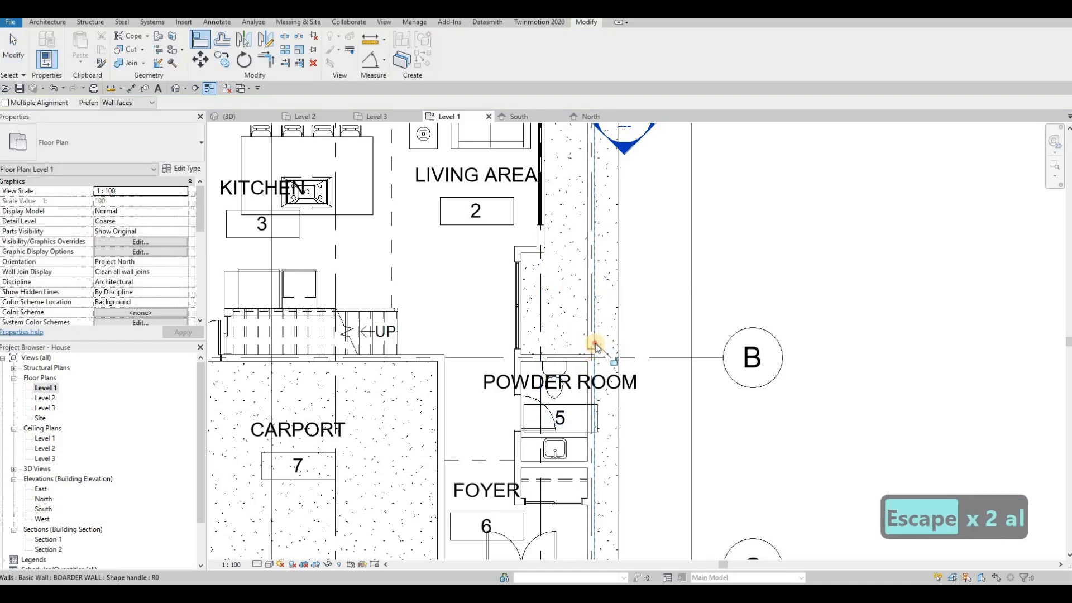
pyautogui.press('Escape')
pyautogui.press('Escape')
pyautogui.click(593, 347)
pyautogui.moveTo(592, 349); pyautogui.dragTo(593, 352)
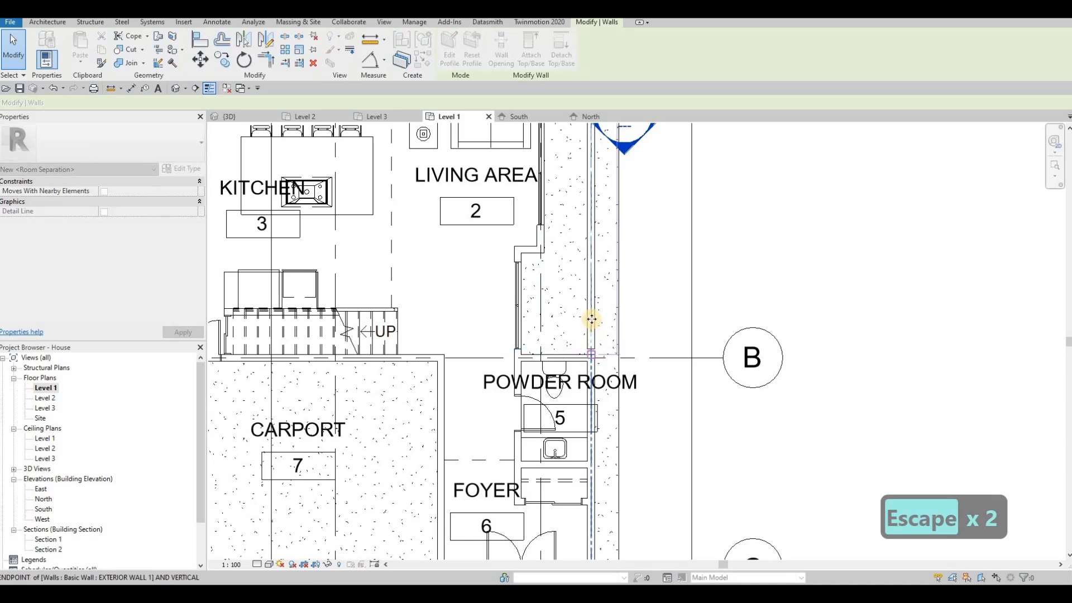
pyautogui.scroll(-3, 601, 310)
pyautogui.press('Escape')
pyautogui.press('Escape')
pyautogui.moveTo(597, 290); pyautogui.dragTo(598, 306, button='middle')
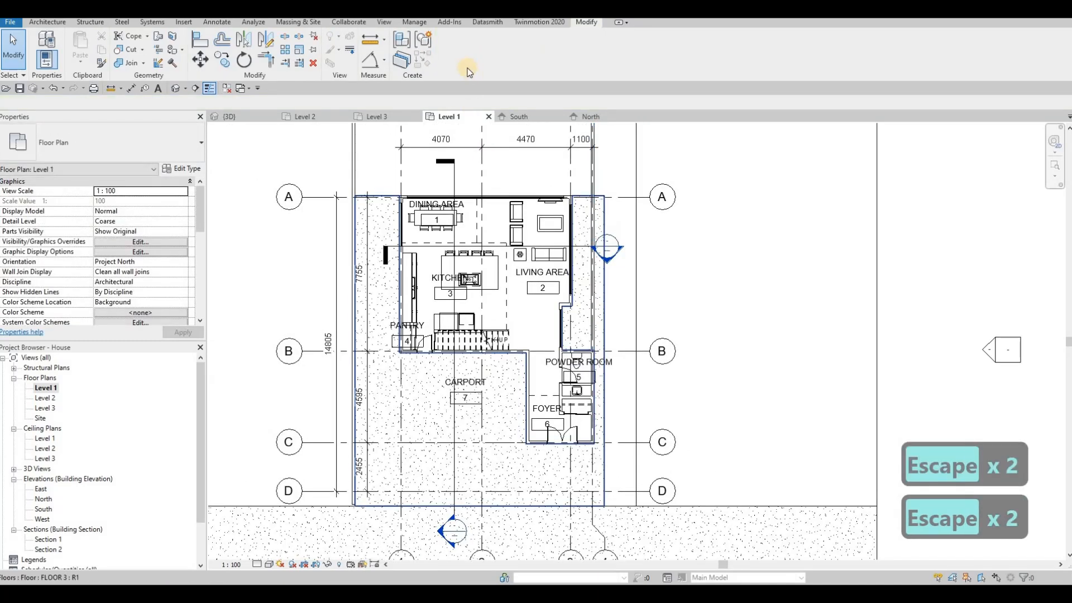
# Open the boundary of the FLOOR 3 ground slab for editing in the Level 1 plan.
pyautogui.click(603, 305)
pyautogui.doubleClick(614, 304)
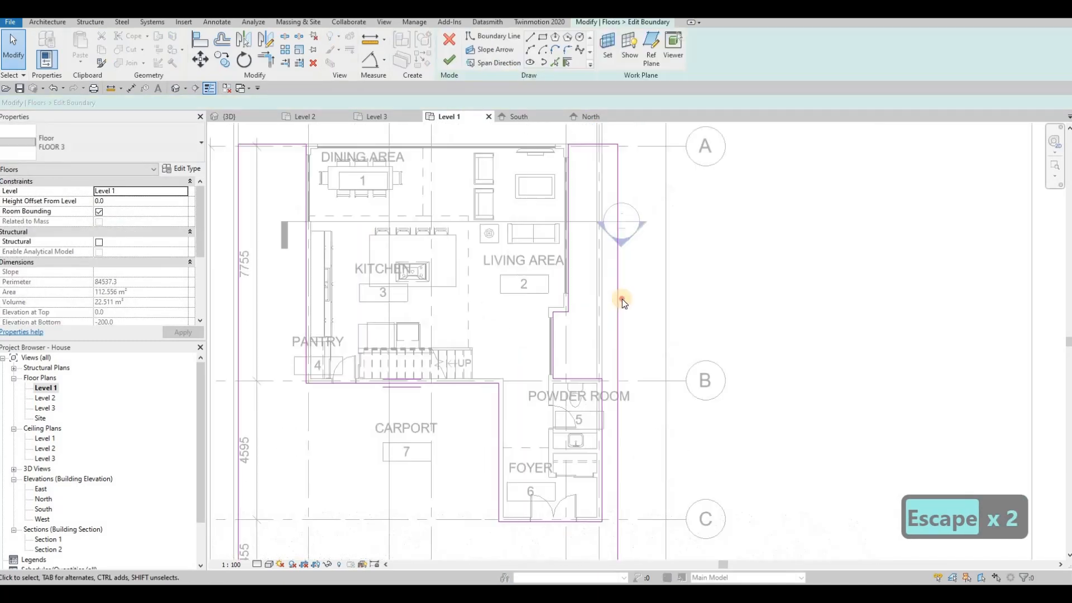
pyautogui.scroll(2, 622, 302)
# Try to move FLOOR 3's outer east edge onto the powder room wall's outer face, and undo the move.
pyautogui.click(623, 298)
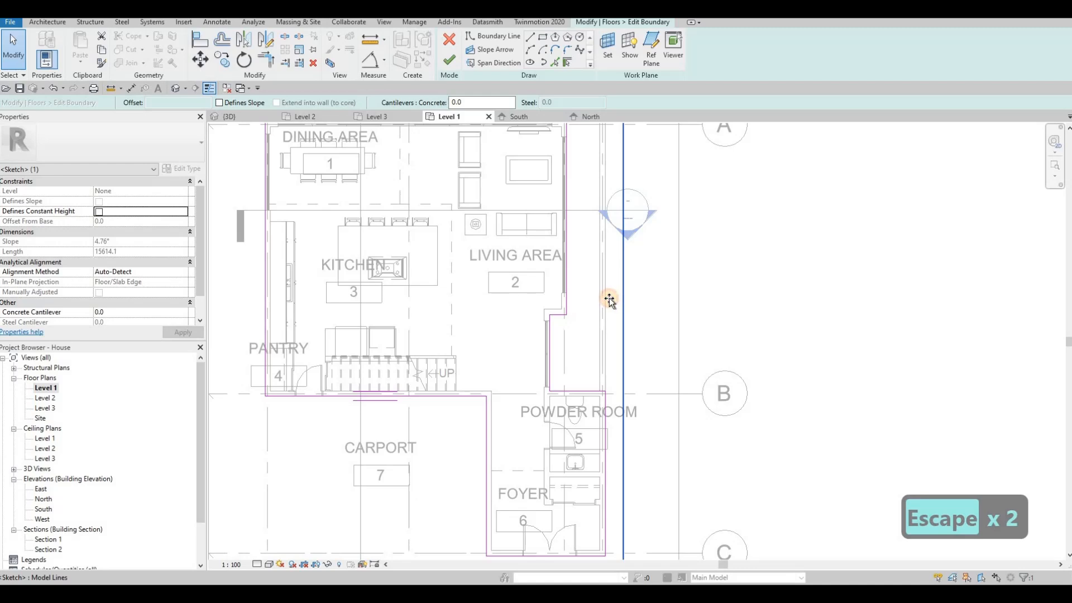
pyautogui.moveTo(608, 298); pyautogui.dragTo(605, 274)
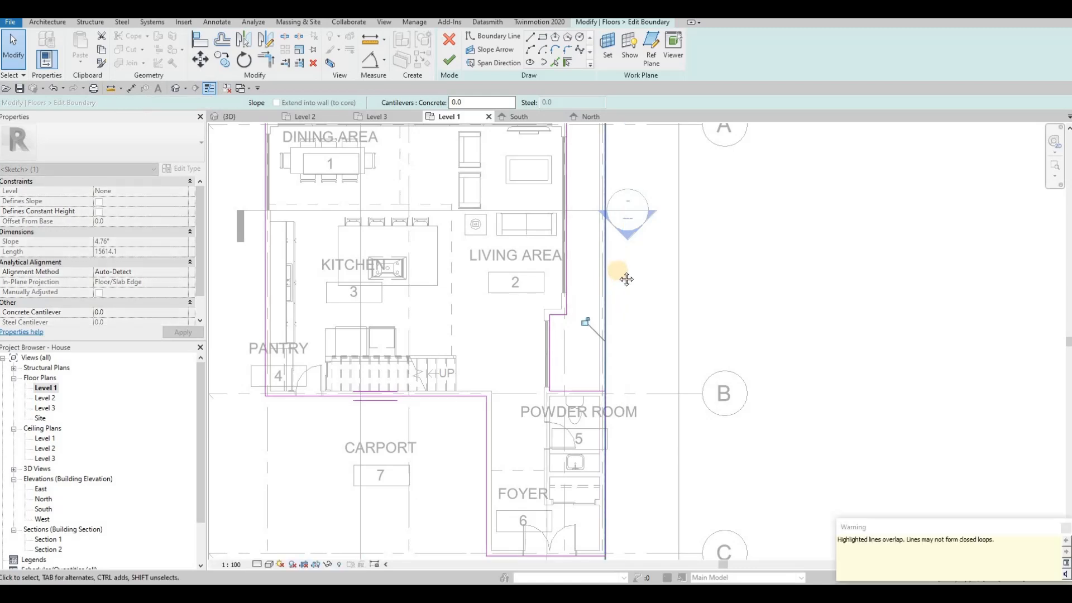
pyautogui.scroll(-3, 612, 299)
pyautogui.scroll(3, 609, 339)
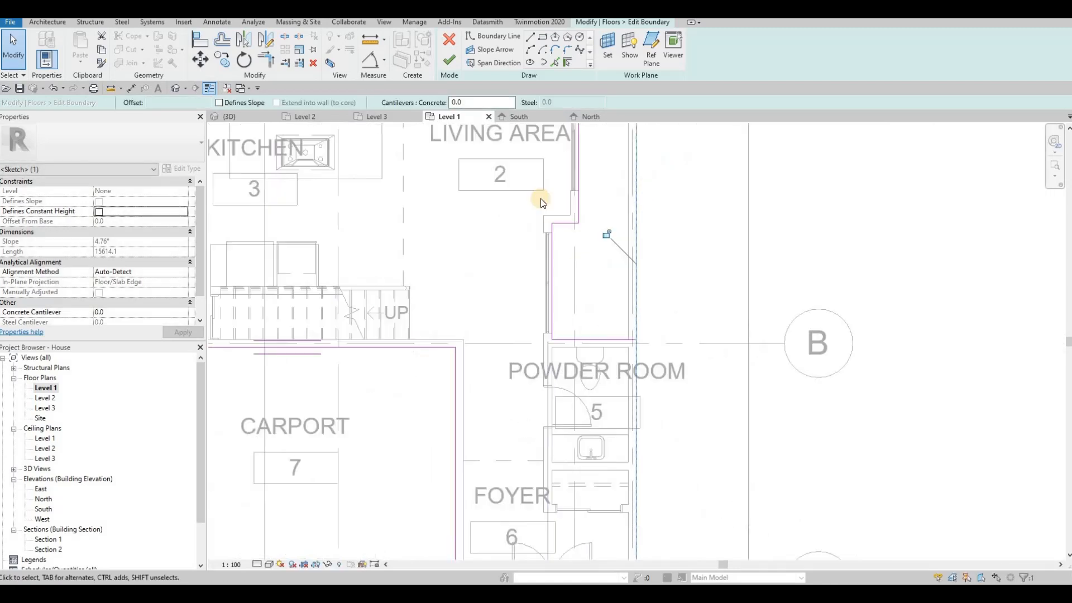
pyautogui.press('Escape')
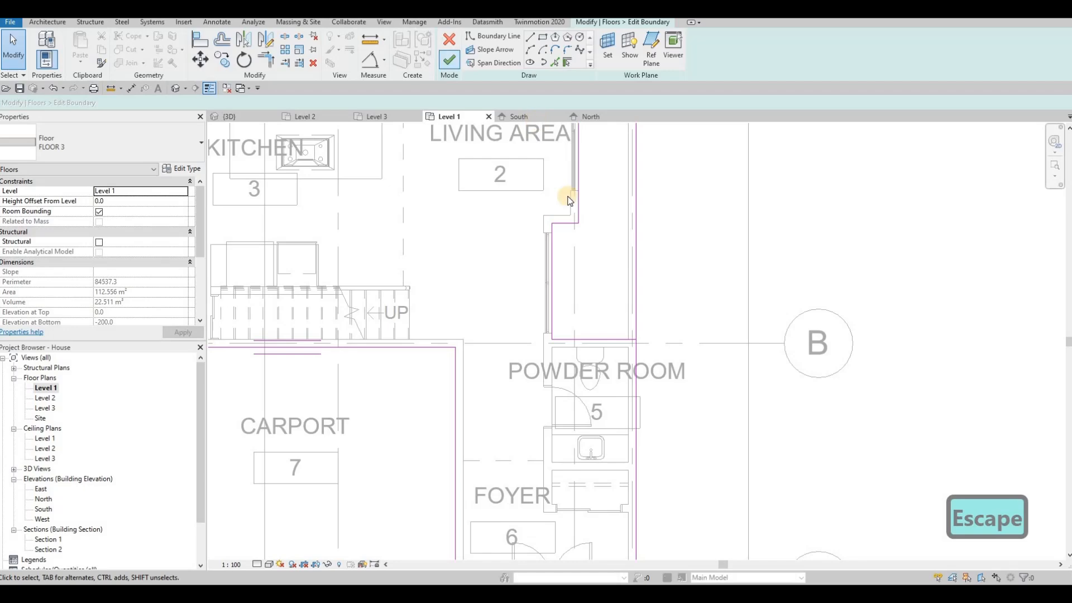
pyautogui.scroll(-3, 599, 344)
pyautogui.hotkey('ctrl', 'z')
pyautogui.scroll(2, 611, 304)
pyautogui.moveTo(592, 365); pyautogui.dragTo(609, 286, button='middle')
pyautogui.press('Escape')
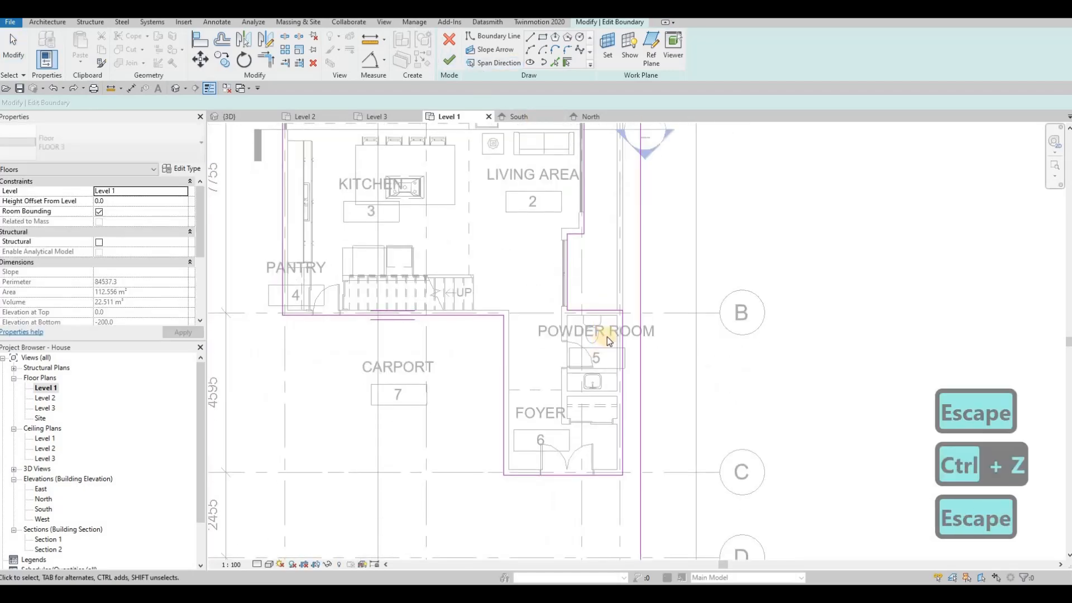
# Move FLOOR 3's boundary edge along the powder room's east side inward to the inner face of the exterior wall.
pyautogui.moveTo(616, 326); pyautogui.dragTo(613, 338, button='middle')
pyautogui.scroll(2, 624, 333)
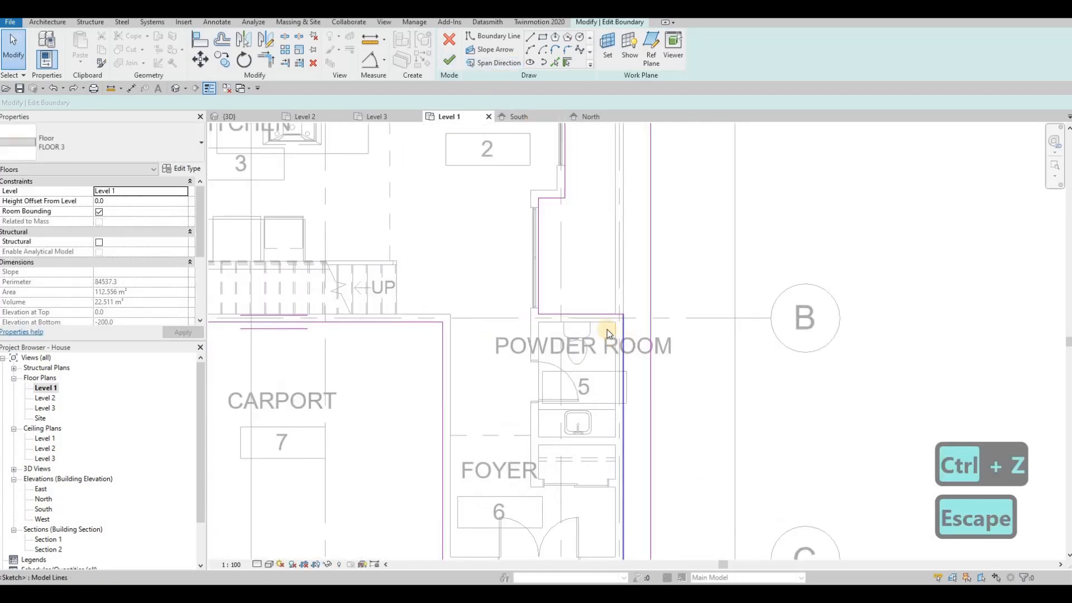
pyautogui.scroll(-1, 607, 330)
pyautogui.scroll(-2, 583, 308)
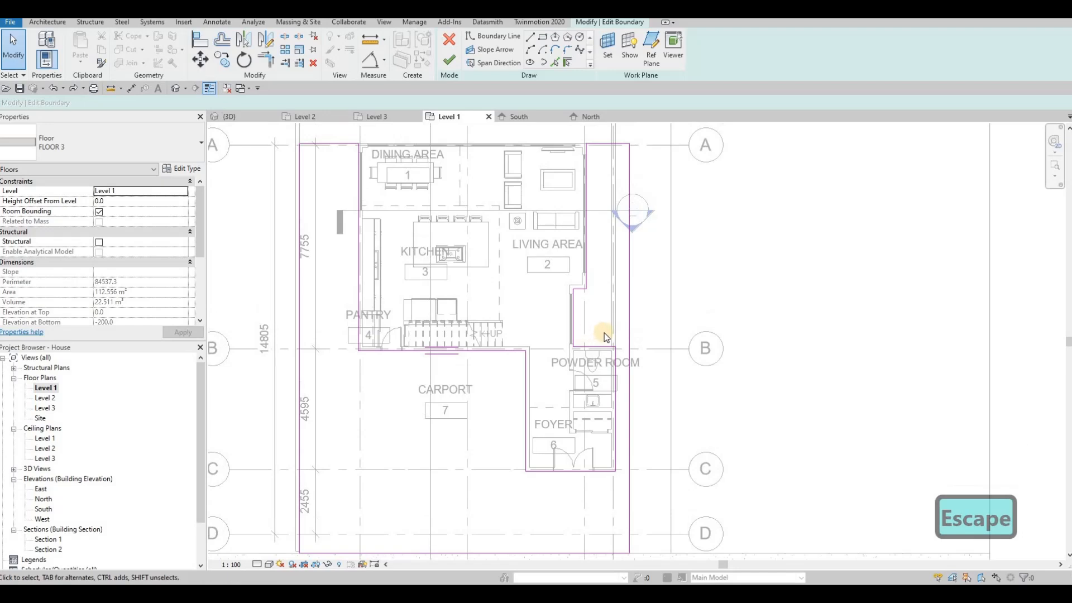
pyautogui.scroll(5, 621, 369)
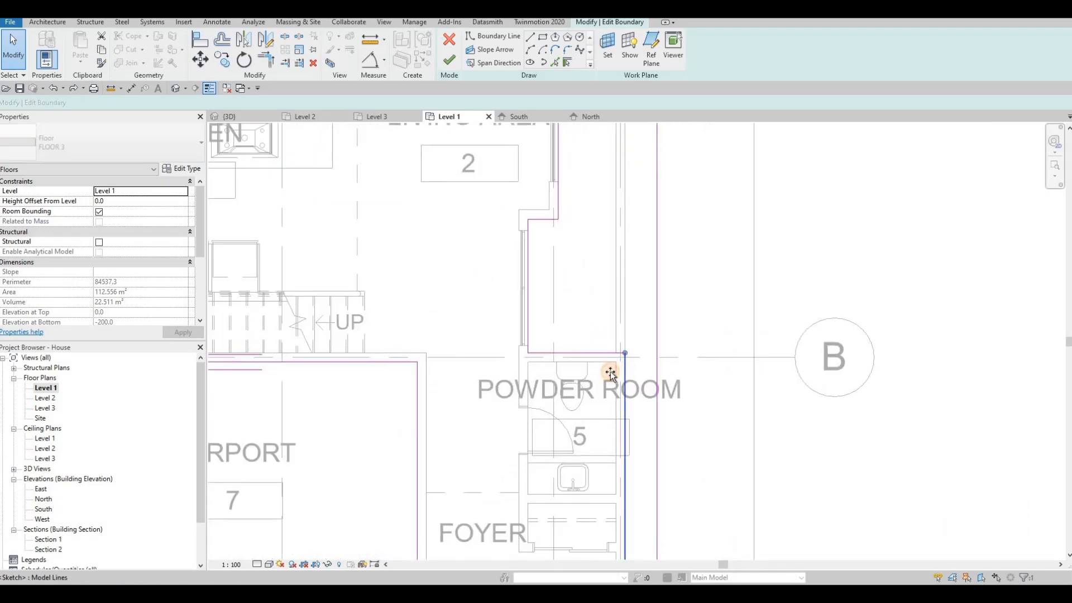
pyautogui.click(617, 370)
pyautogui.moveTo(616, 371); pyautogui.dragTo(643, 323)
pyautogui.press('Escape')
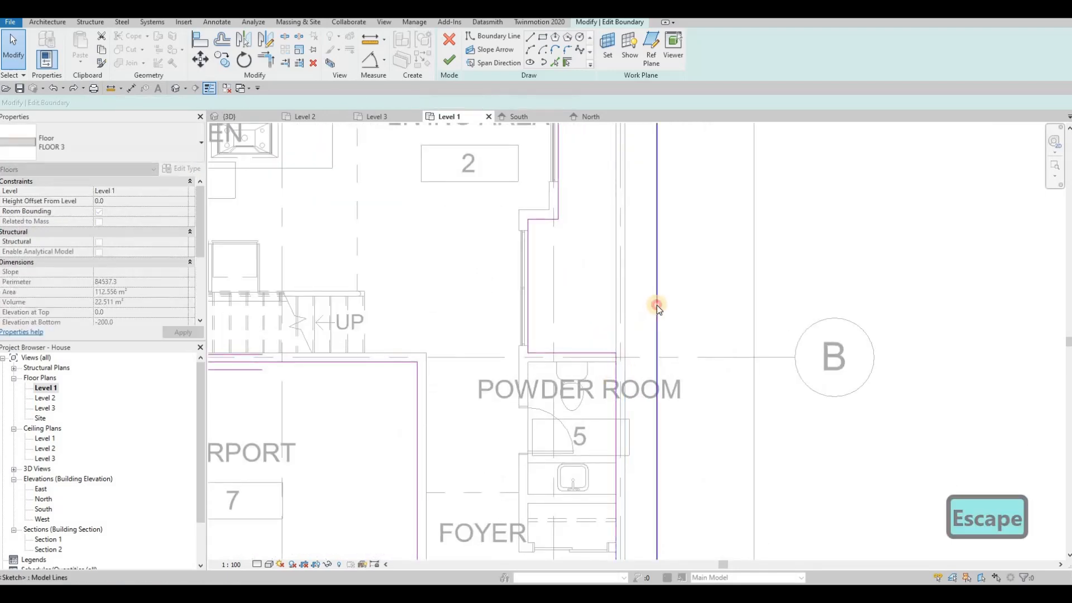
# Move FLOOR 3's outer east edge onto the exterior wall's outer face and finish the boundary.
pyautogui.click(656, 304)
pyautogui.moveTo(627, 304); pyautogui.dragTo(605, 285)
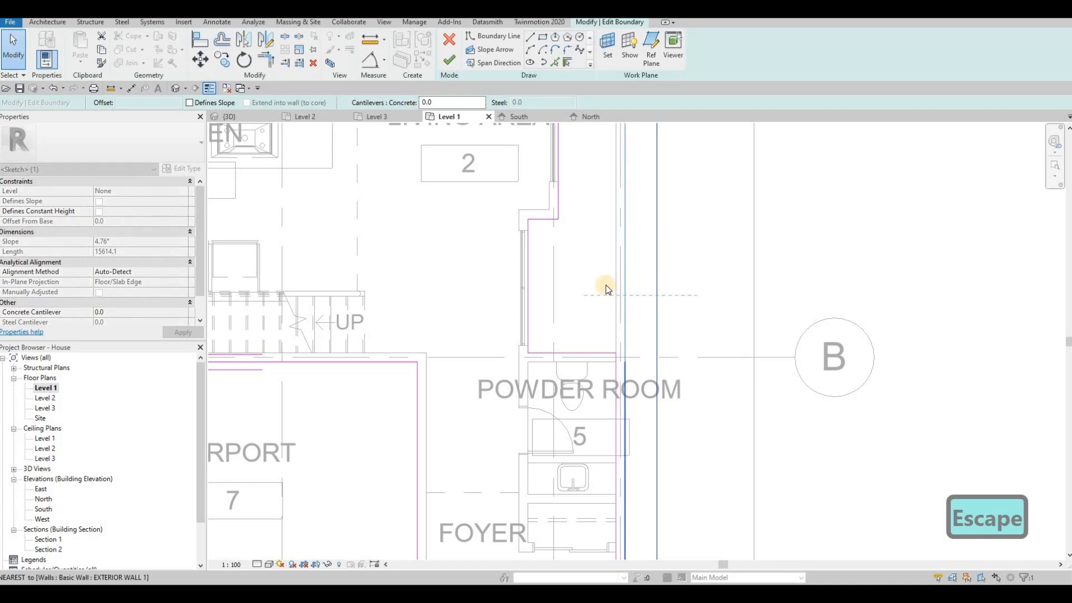
pyautogui.scroll(-3, 605, 283)
pyautogui.press('Escape')
pyautogui.scroll(-2, 615, 310)
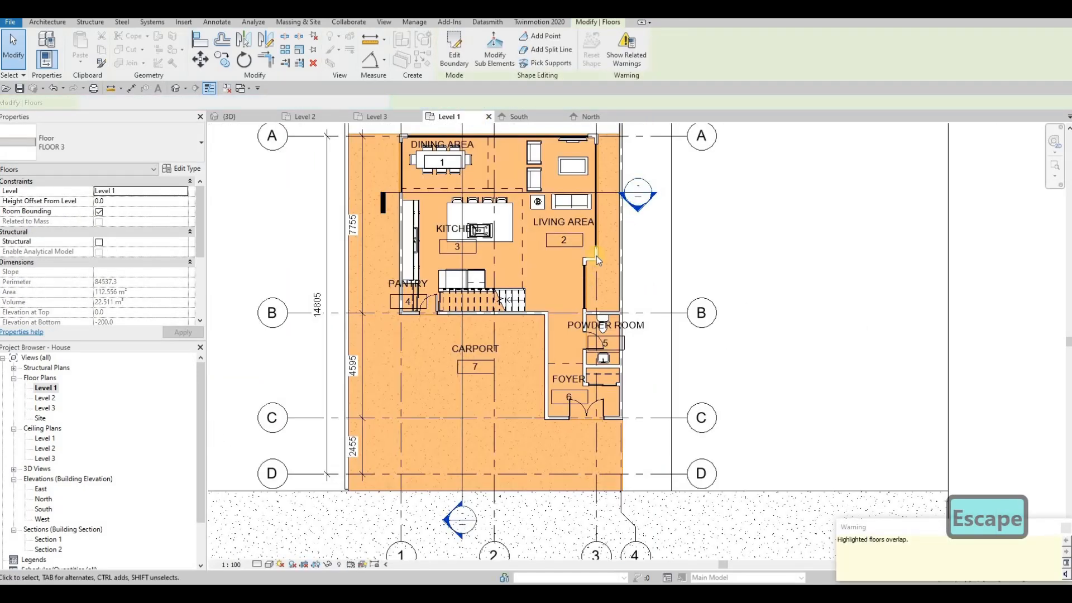
pyautogui.scroll(-3, 491, 465)
pyautogui.press('Escape')
# Edit FLOOR 4's boundary, aligning the opening's east edge with the outer face of the east border wall, and finish it.
pyautogui.click(454, 53)
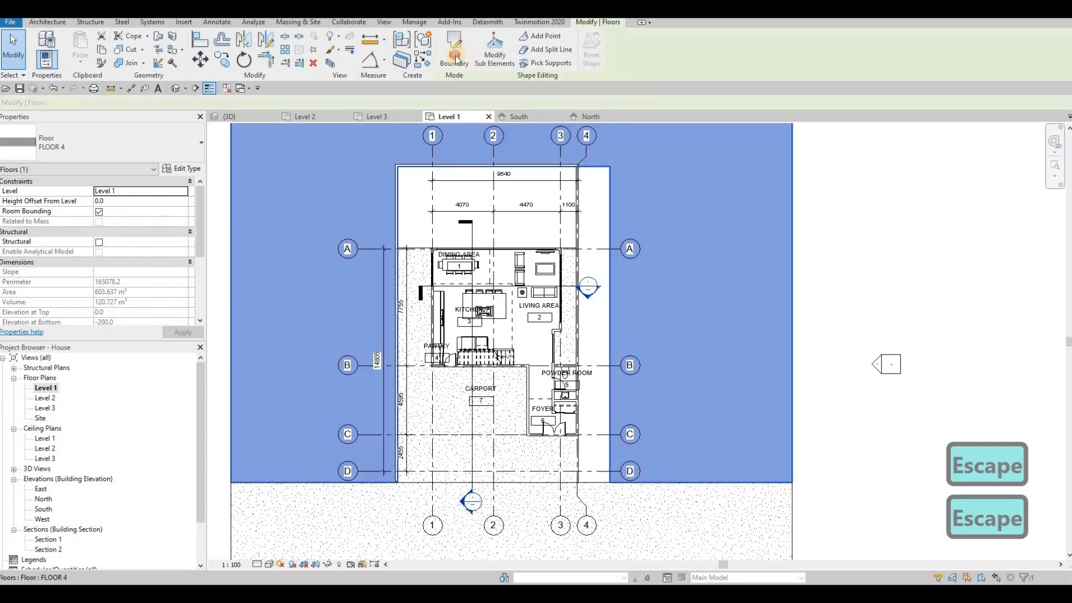
pyautogui.click(611, 276)
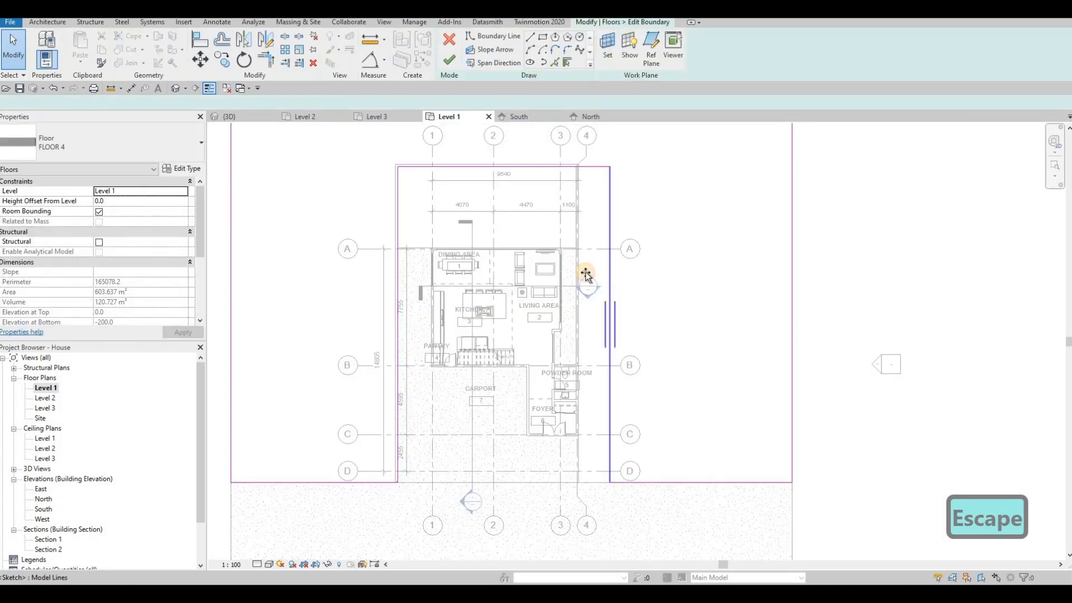
pyautogui.moveTo(585, 274); pyautogui.dragTo(586, 247)
pyautogui.scroll(2, 590, 247)
pyautogui.press('a')
pyautogui.press('l')
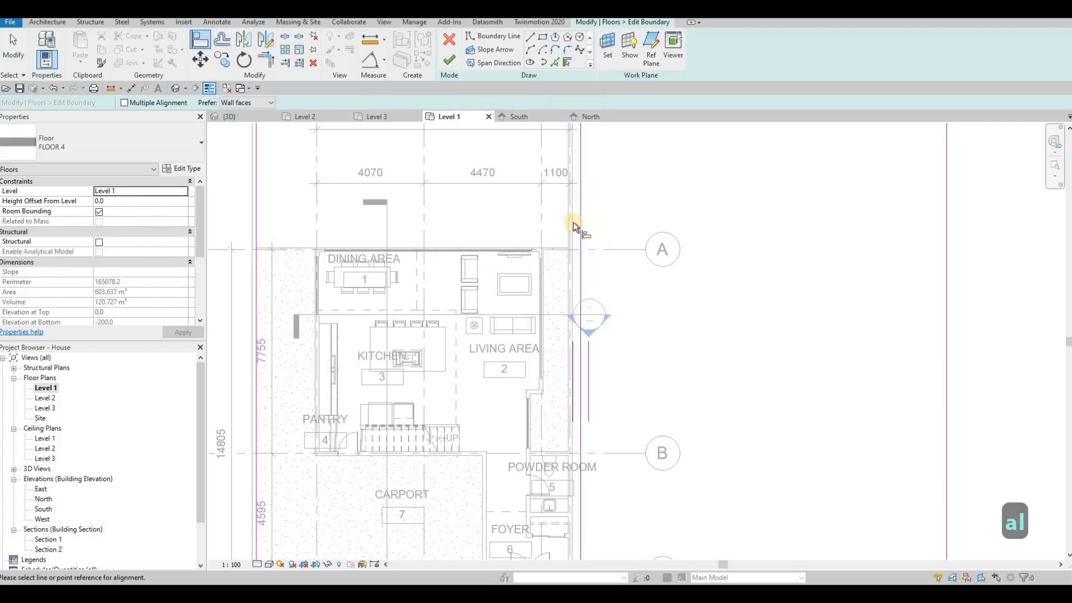
pyautogui.click(572, 223)
pyautogui.click(581, 223)
pyautogui.press('Escape')
pyautogui.press('Escape')
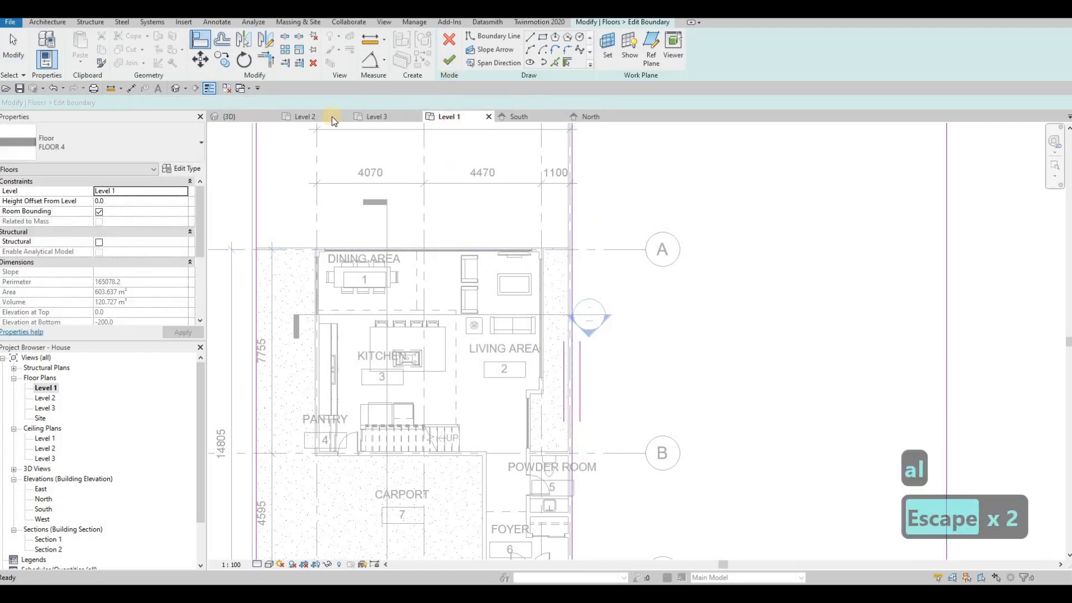
pyautogui.click(449, 60)
# Examine the reshaped ground slabs and border walls in 3D from the front and in the Level 1 plan.
pyautogui.click(236, 115)
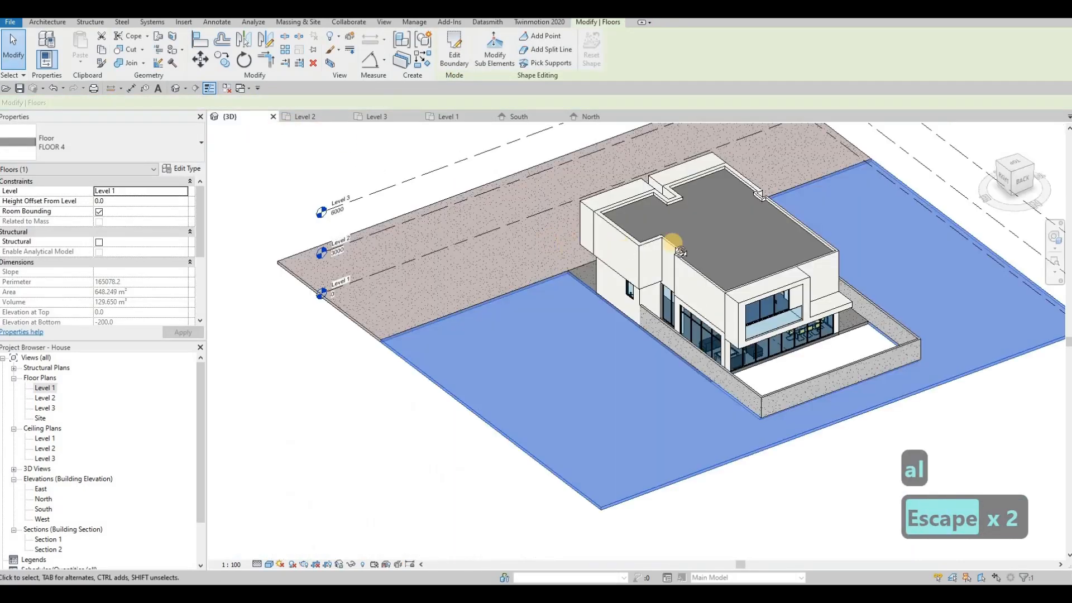
pyautogui.scroll(-2, 673, 243)
pyautogui.moveTo(561, 283)
pyautogui.keyDown('shift'); pyautogui.mouseDown(button='middle')
pyautogui.moveTo(538, 287)
pyautogui.moveTo(584, 283)
pyautogui.moveTo(566, 287)
pyautogui.mouseUp(button='middle'); pyautogui.keyUp('shift')
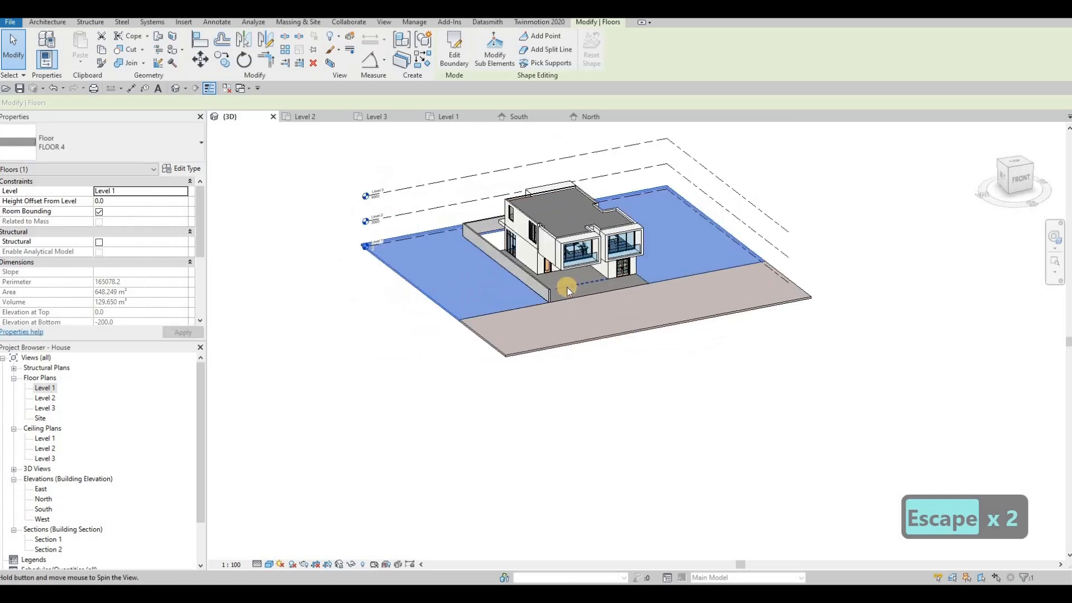
pyautogui.press('Escape')
pyautogui.scroll(4, 540, 307)
pyautogui.scroll(2, 592, 333)
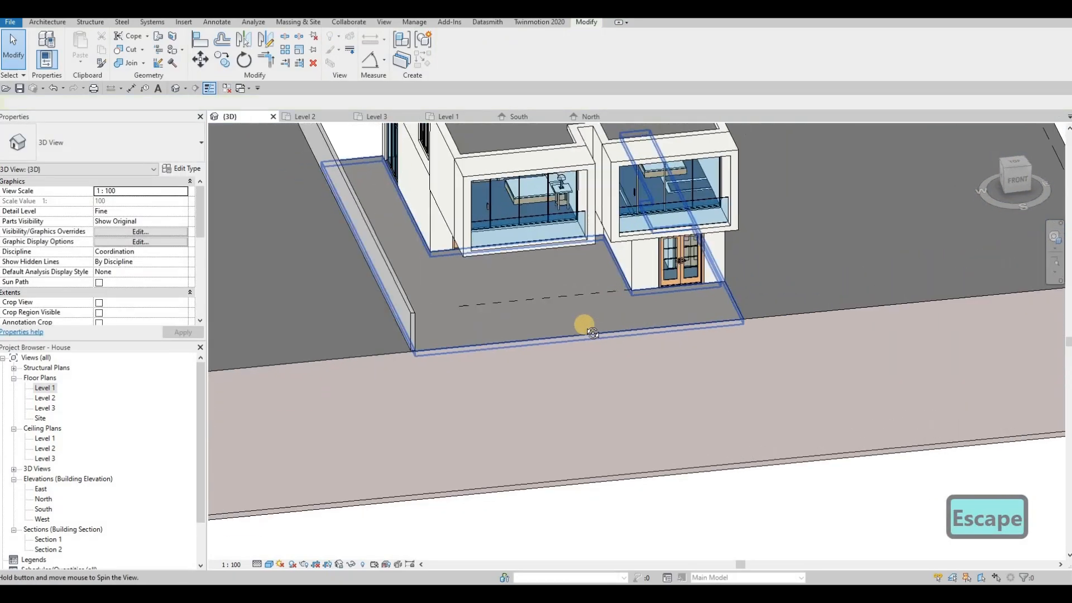
pyautogui.keyDown('shift'); pyautogui.moveTo(584, 324); pyautogui.dragTo(601, 357, button='middle'); pyautogui.keyUp('shift')
pyautogui.scroll(-1, 600, 356)
pyautogui.moveTo(418, 246); pyautogui.dragTo(492, 296, button='middle')
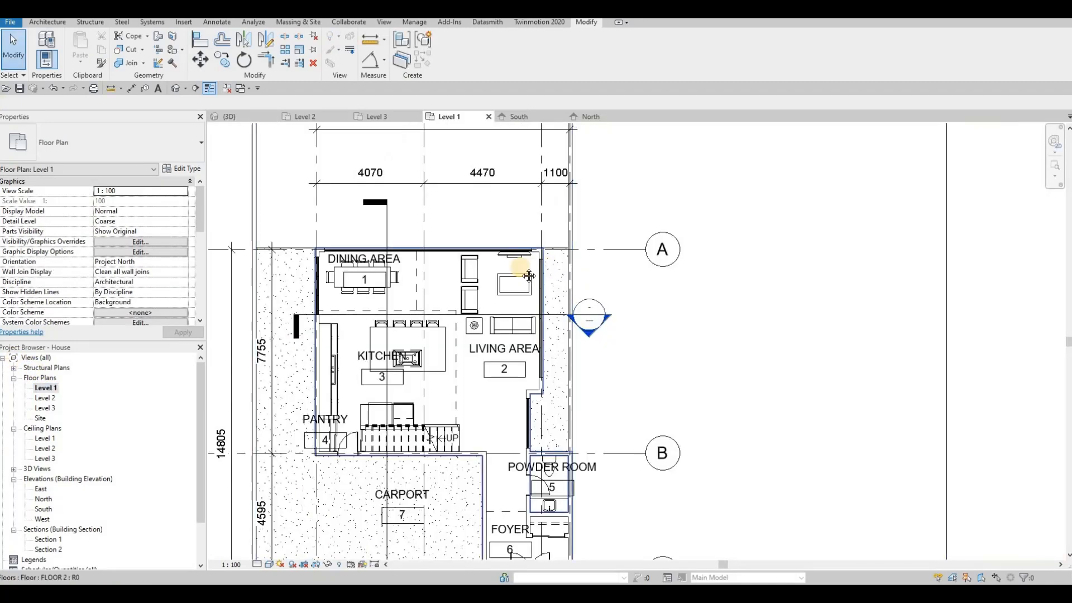
pyautogui.moveTo(529, 274); pyautogui.dragTo(599, 260, button='middle')
pyautogui.scroll(-2, 599, 260)
pyautogui.moveTo(500, 199); pyautogui.dragTo(501, 266, button='middle')
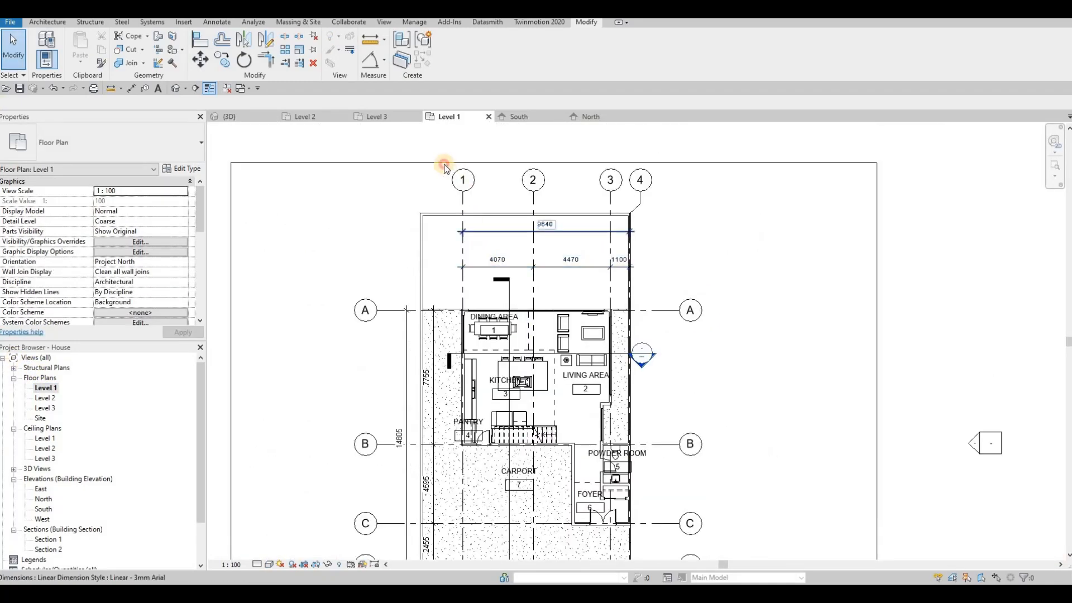
# Start a new floor based on the FLOOR 4 slab and duplicate its type as FLOOR 6.
pyautogui.press('Escape')
pyautogui.click(281, 166)
pyautogui.press('c')
pyautogui.press('s')
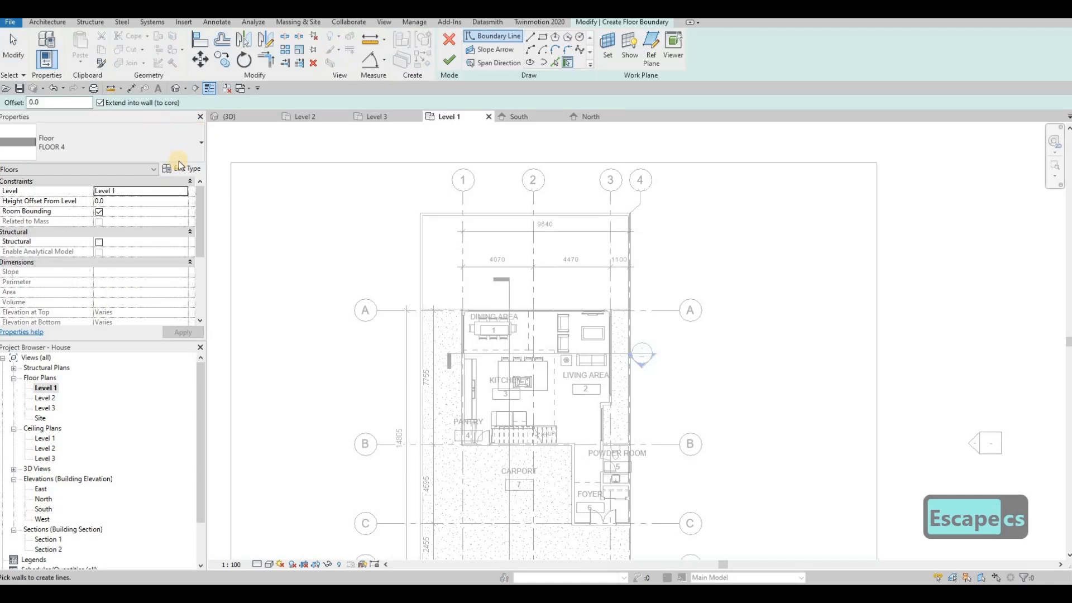
pyautogui.click(193, 168)
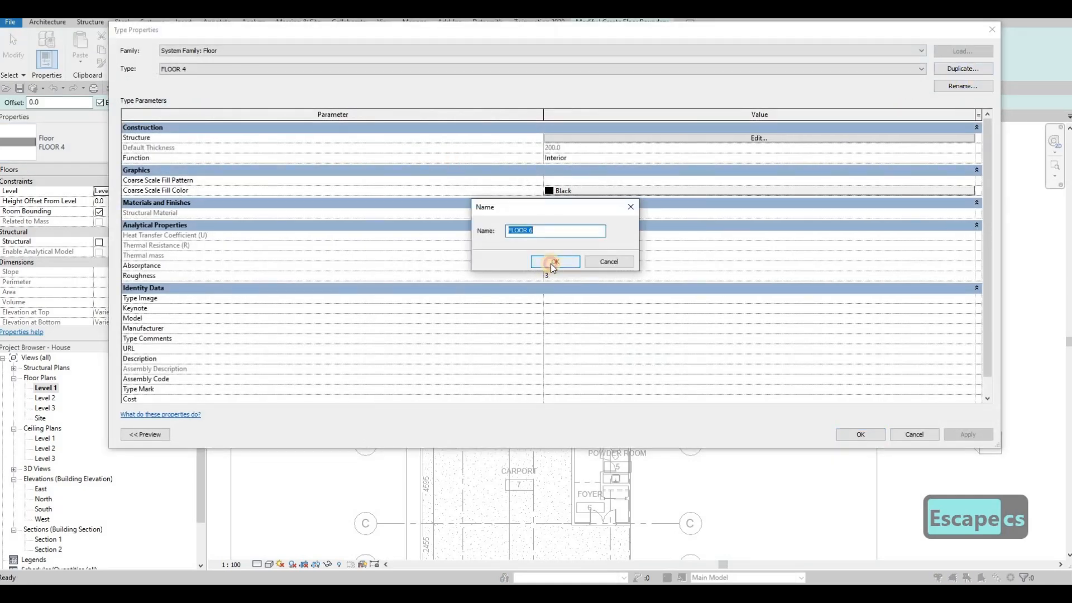
pyautogui.press('Return')
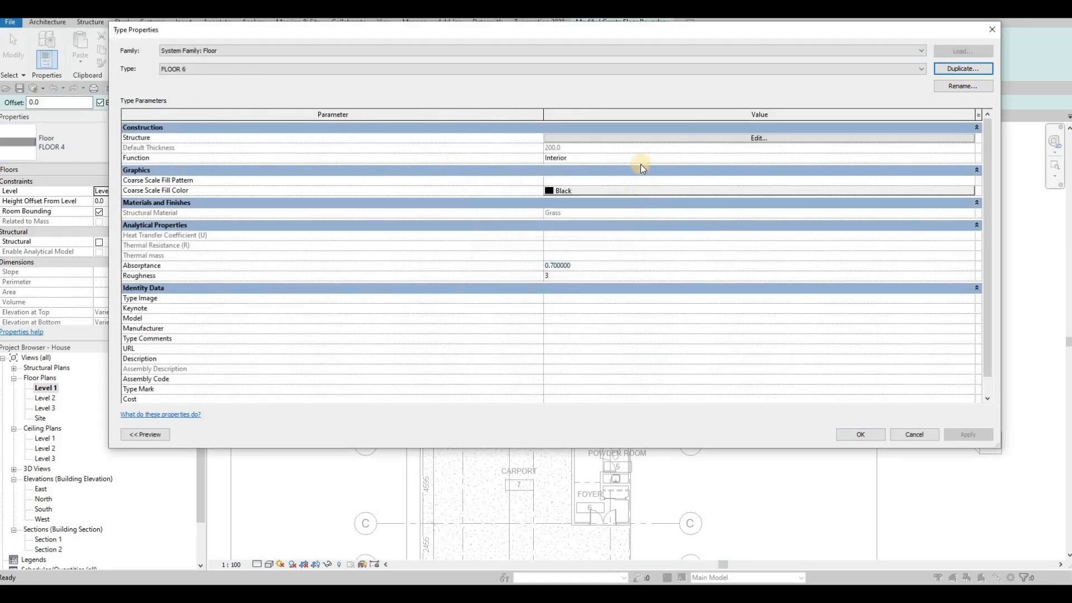
# Set FLOOR 6's structure layer material to Concrete, C40/50 from the AEC Materials concrete library and accept the type settings.
pyautogui.click(725, 137)
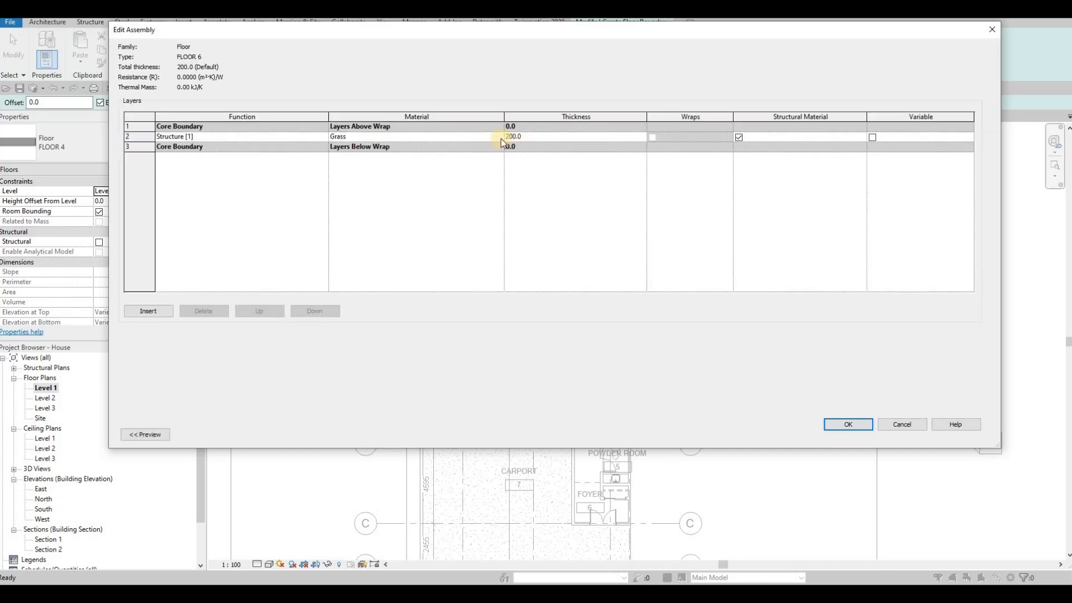
pyautogui.click(498, 136)
pyautogui.click(490, 136)
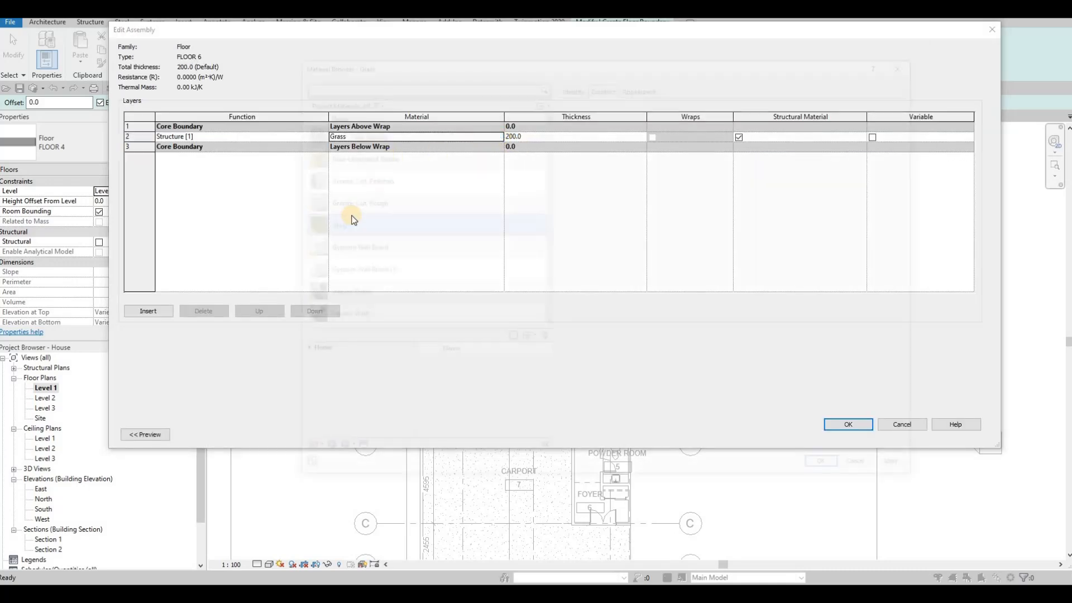
pyautogui.click(296, 352)
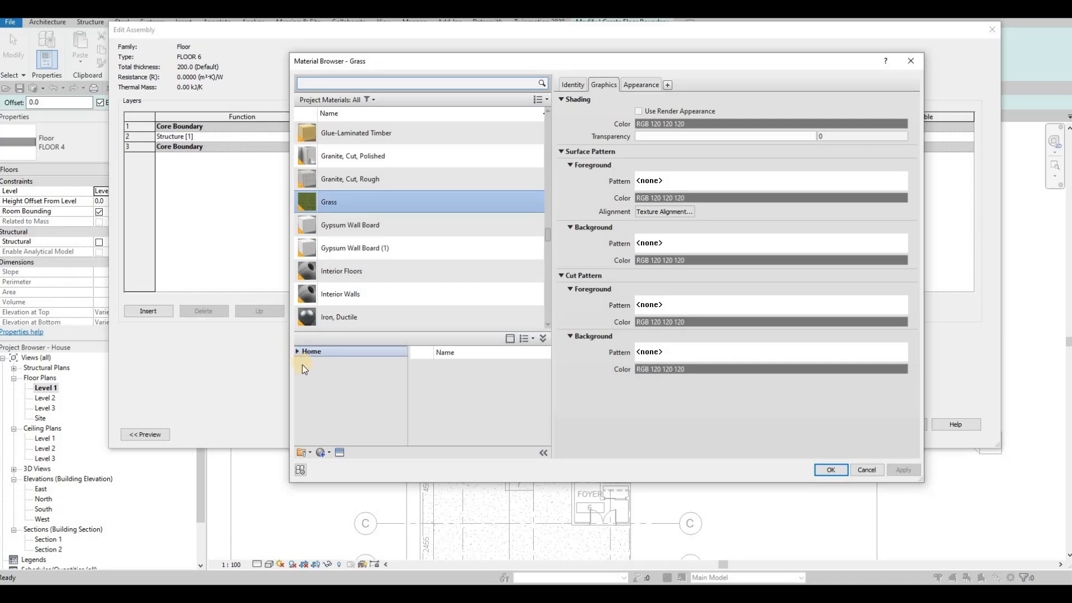
pyautogui.click(305, 373)
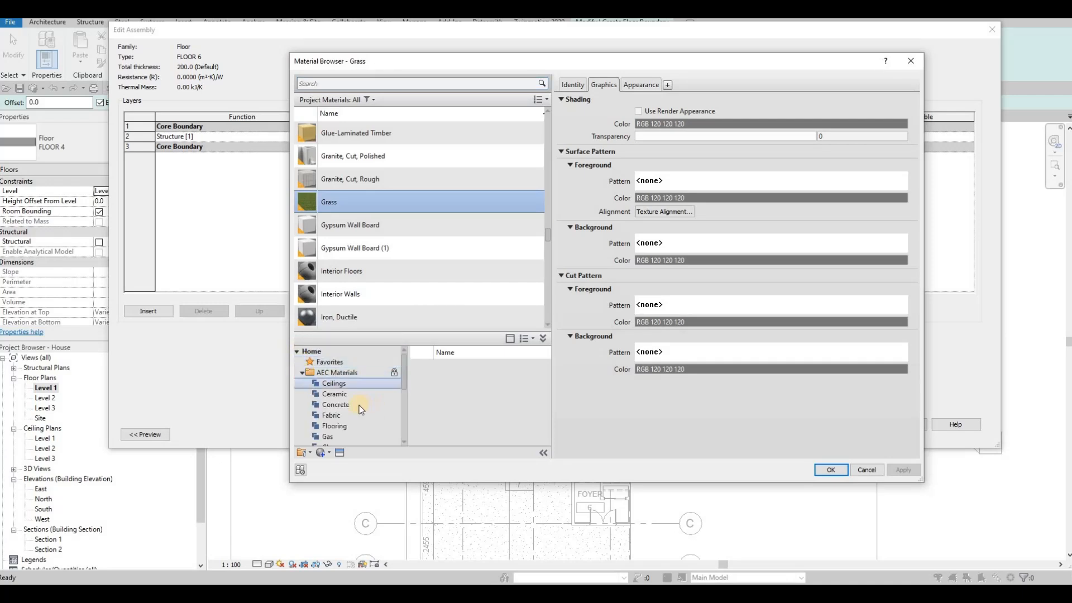
pyautogui.click(359, 405)
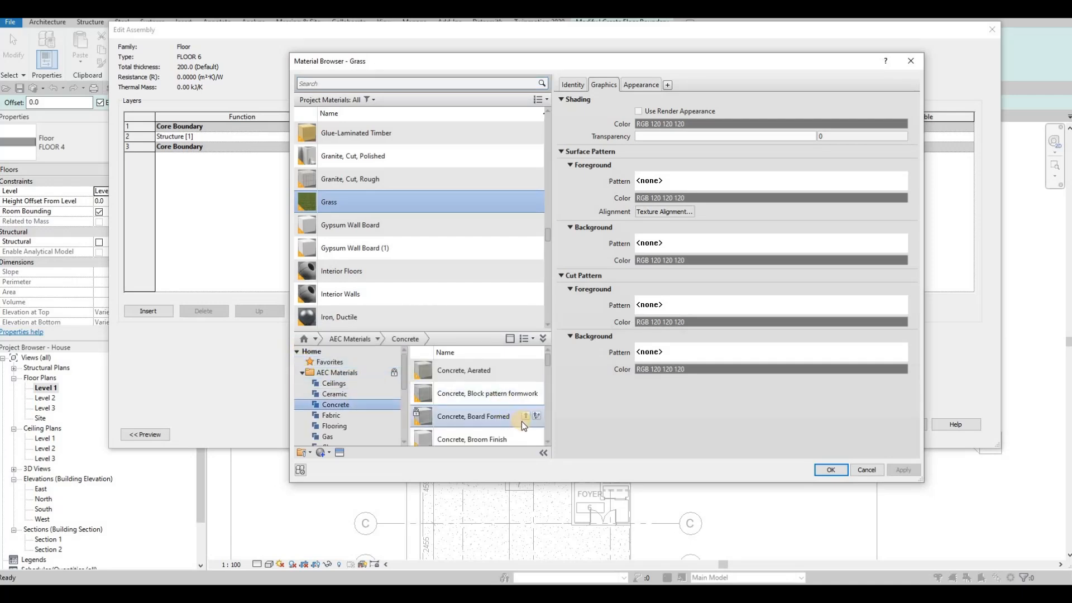
pyautogui.scroll(-3, 523, 420)
pyautogui.click(525, 423)
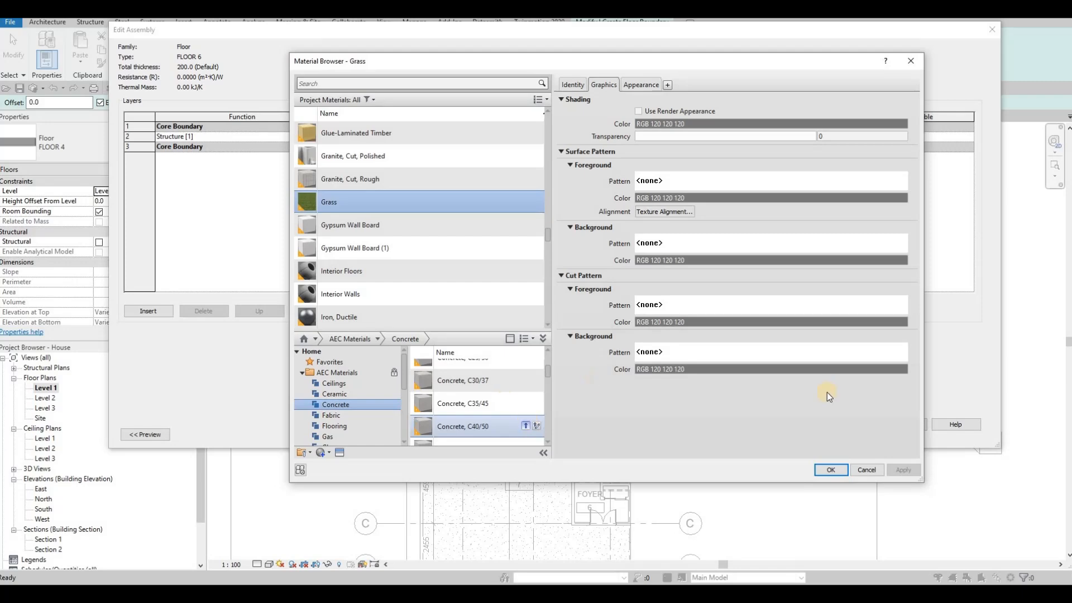
pyautogui.click(882, 470)
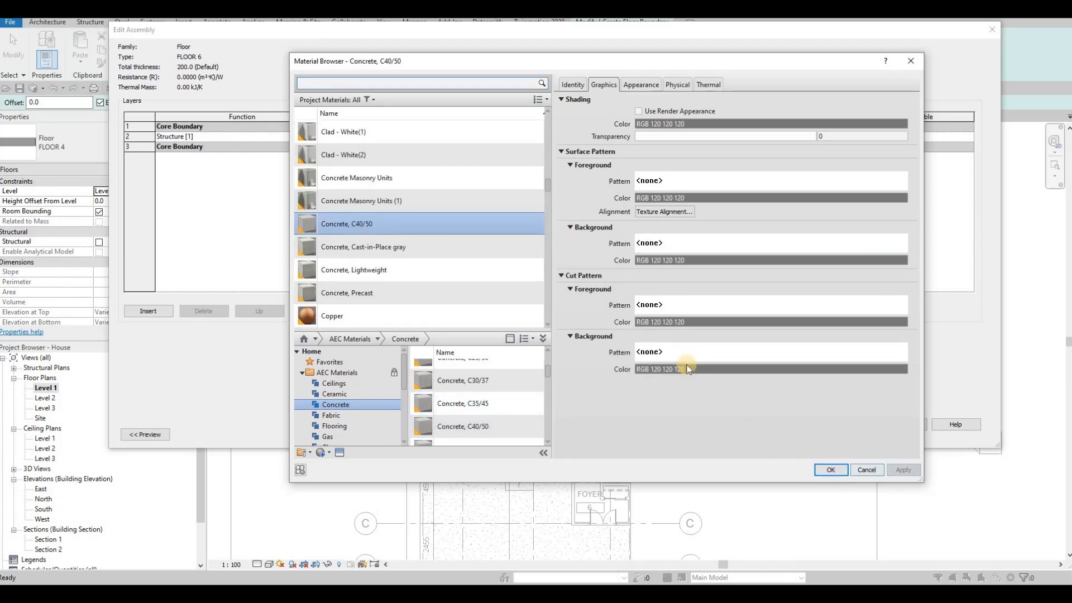
pyautogui.click(831, 470)
pyautogui.click(860, 426)
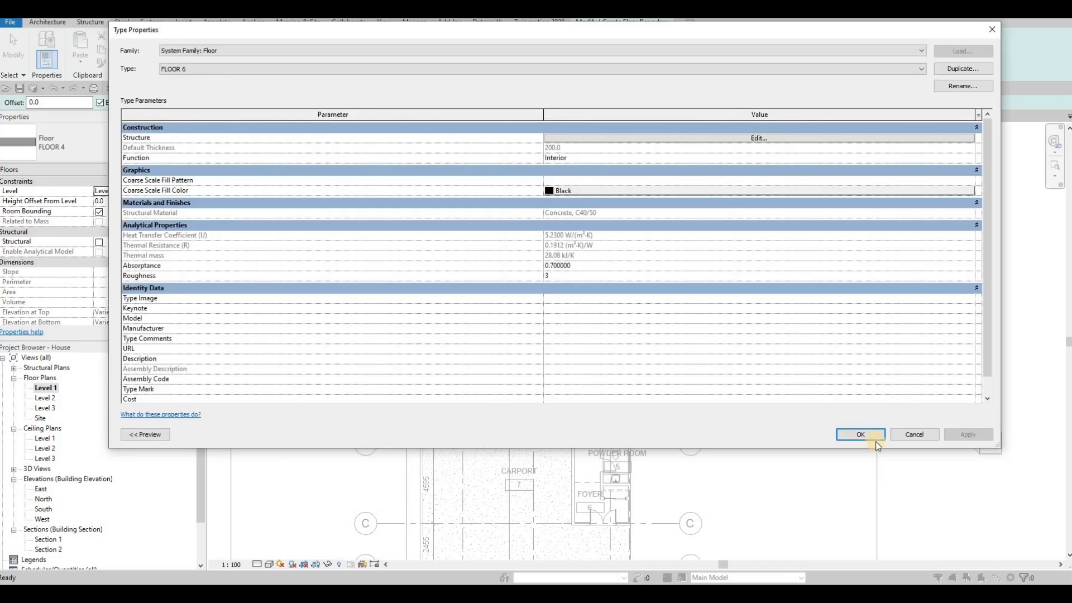
pyautogui.click(873, 436)
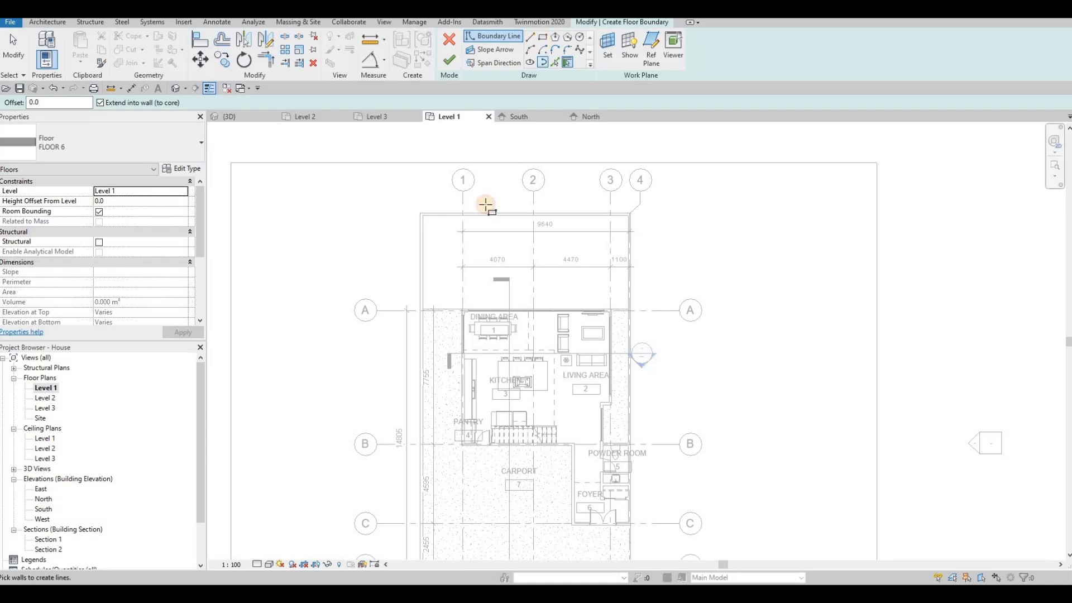
# Sketch a rectangular floor boundary about 5425 mm deep over the rear yard, from the border walls' inner faces to the house's rear wall.
pyautogui.scroll(3, 399, 196)
pyautogui.click(397, 193)
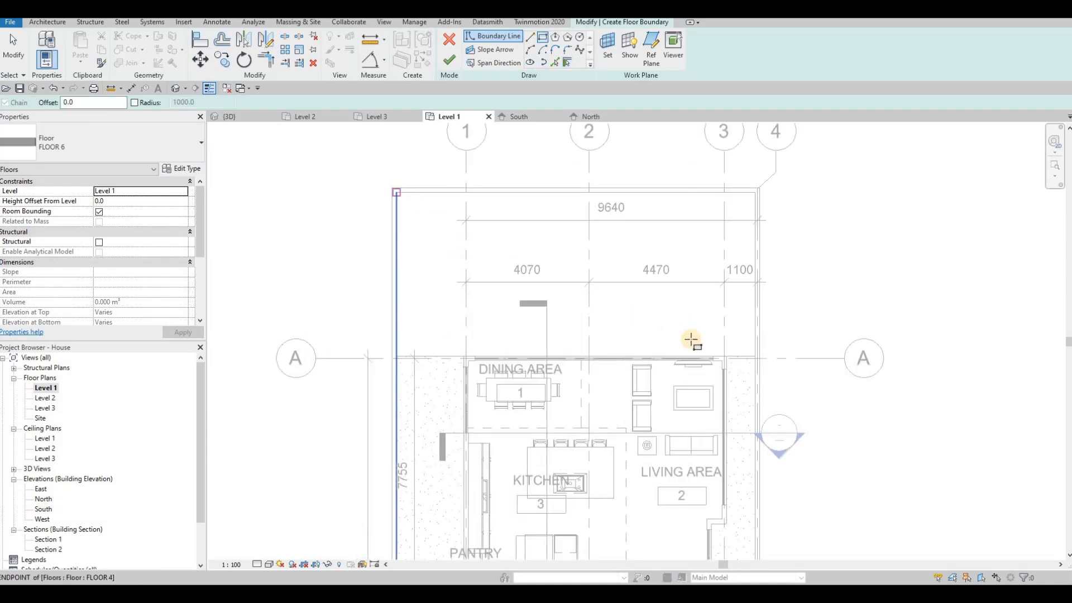
pyautogui.click(753, 356)
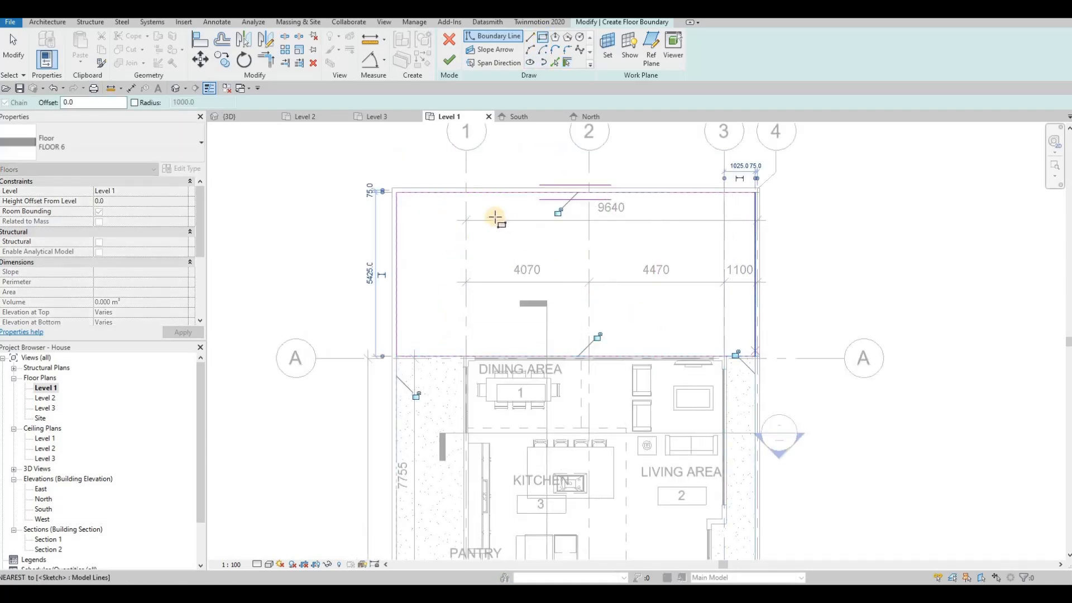
pyautogui.press('Escape')
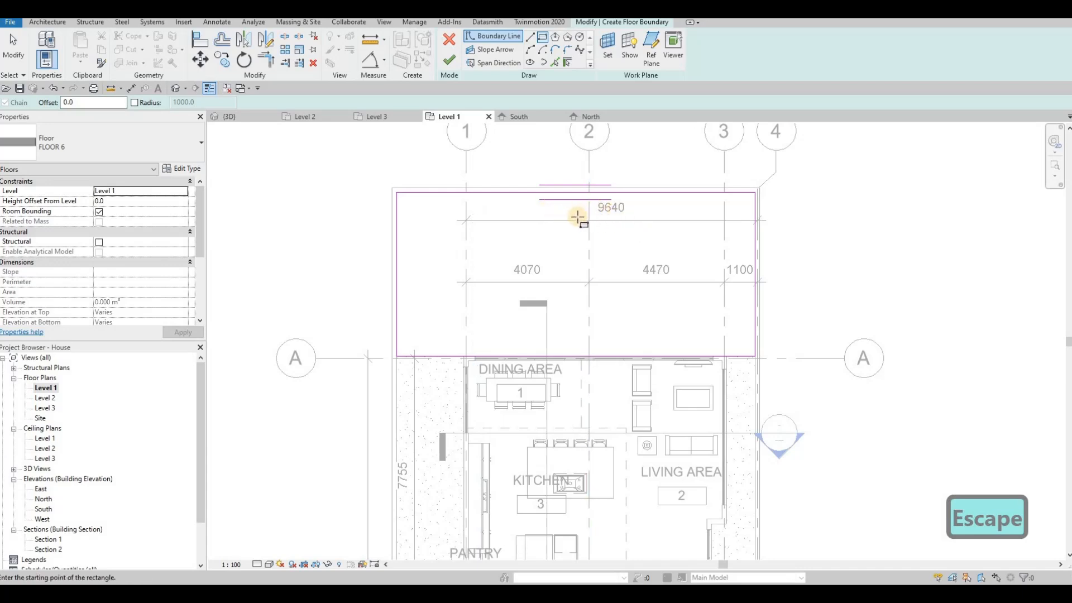
# Sketch a rectangular opening about 5500 by 2800 mm in the rear yard floor's northeast part and finish the floor.
pyautogui.click(578, 212)
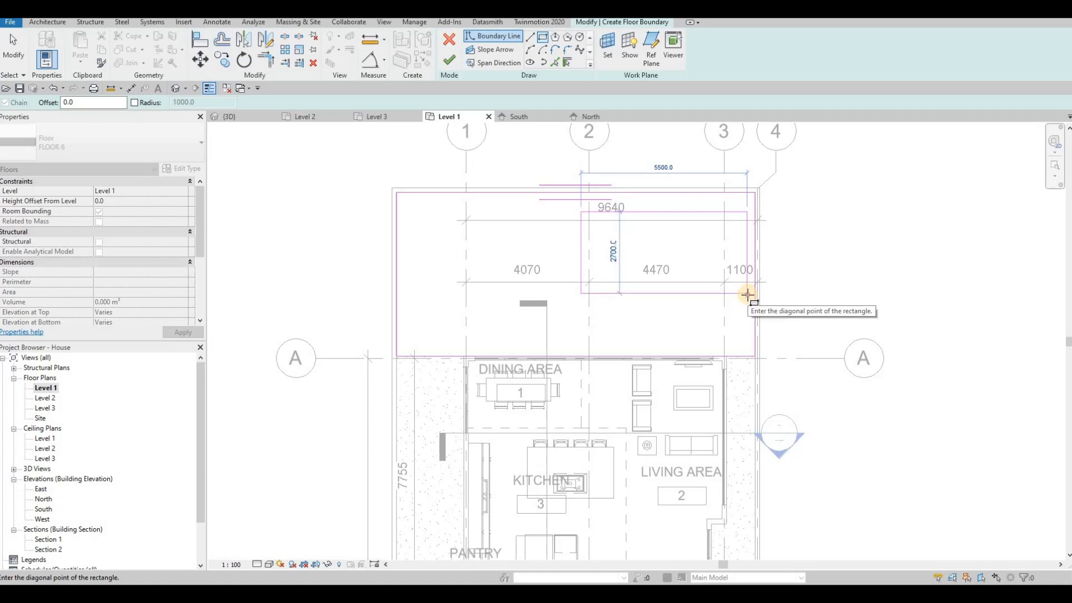
pyautogui.click(747, 295)
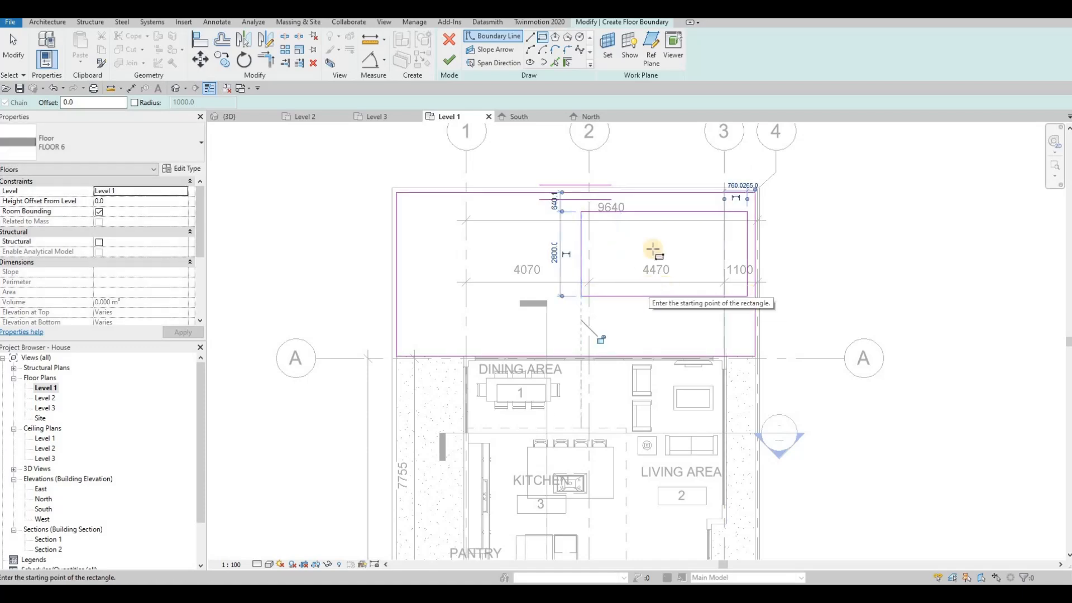
pyautogui.click(449, 67)
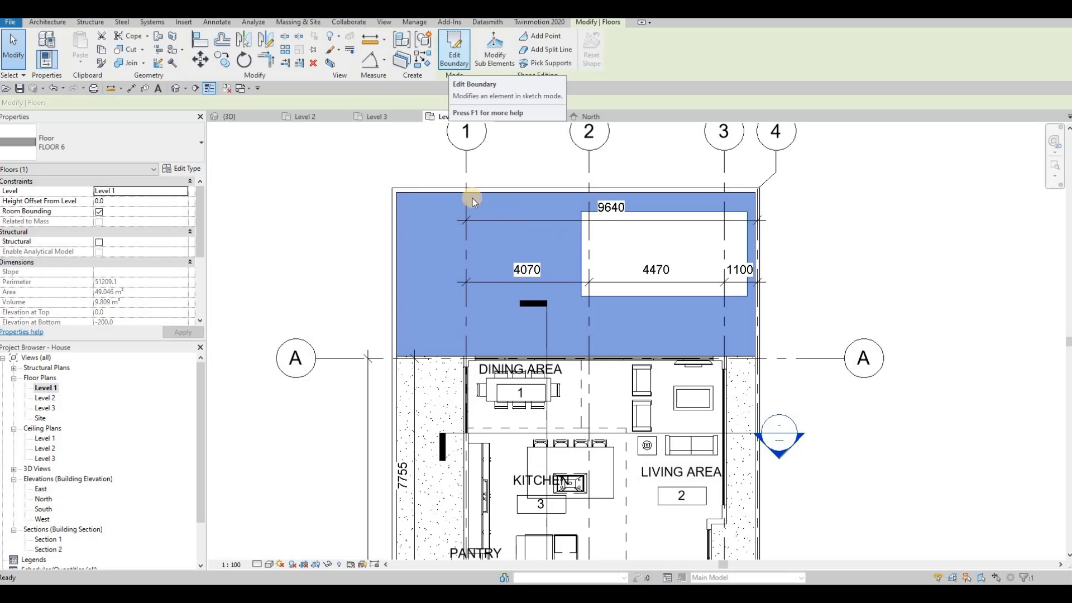
pyautogui.press('Escape')
pyautogui.press('Escape')
pyautogui.press('Escape')
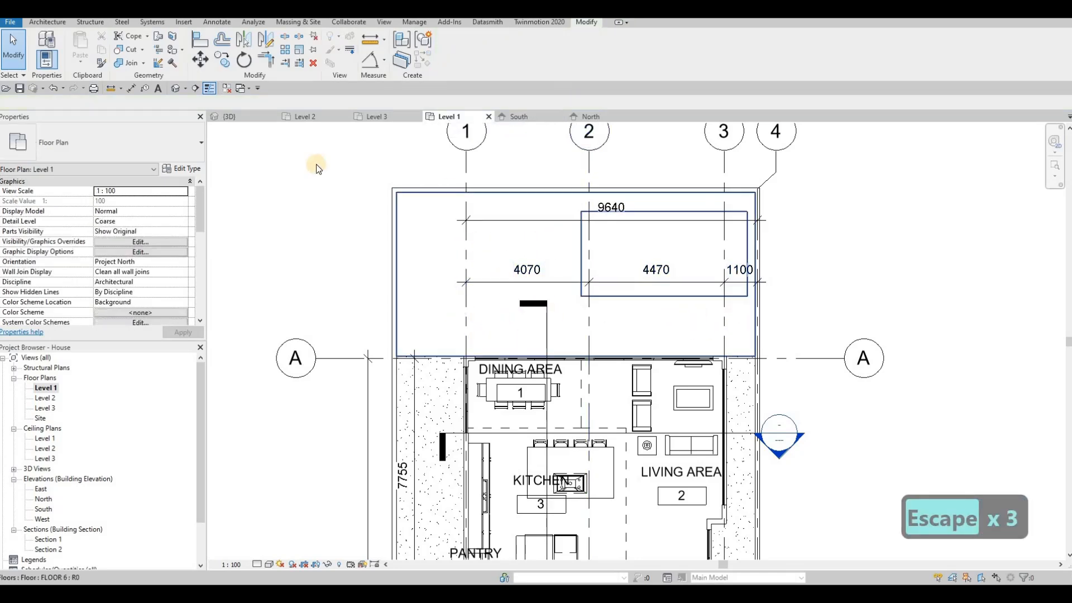
pyautogui.press('Escape')
pyautogui.press('Escape')
pyautogui.scroll(-3, 478, 283)
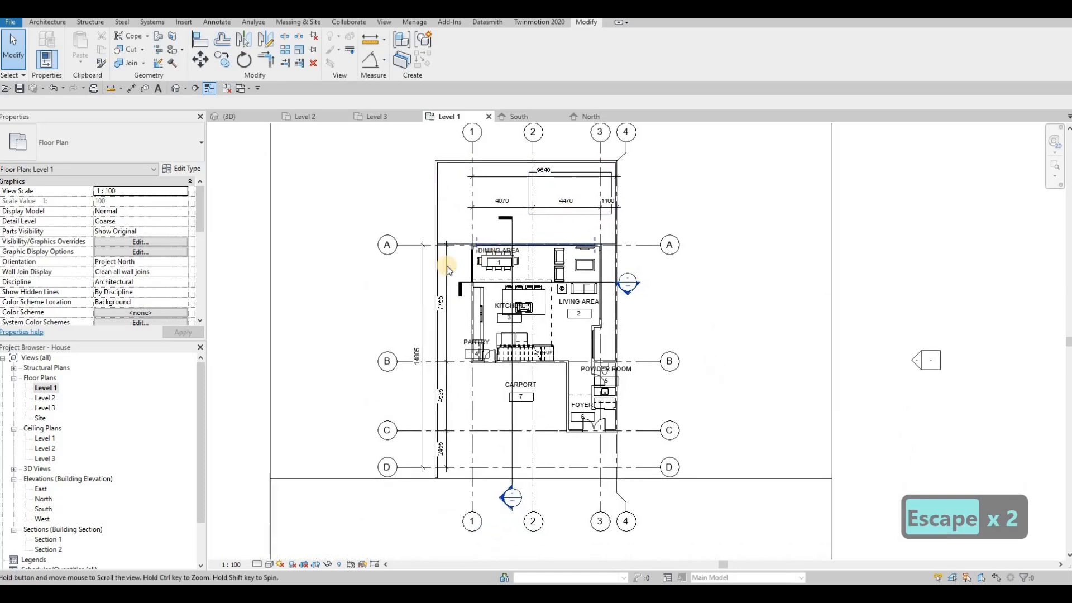
pyautogui.press('Escape')
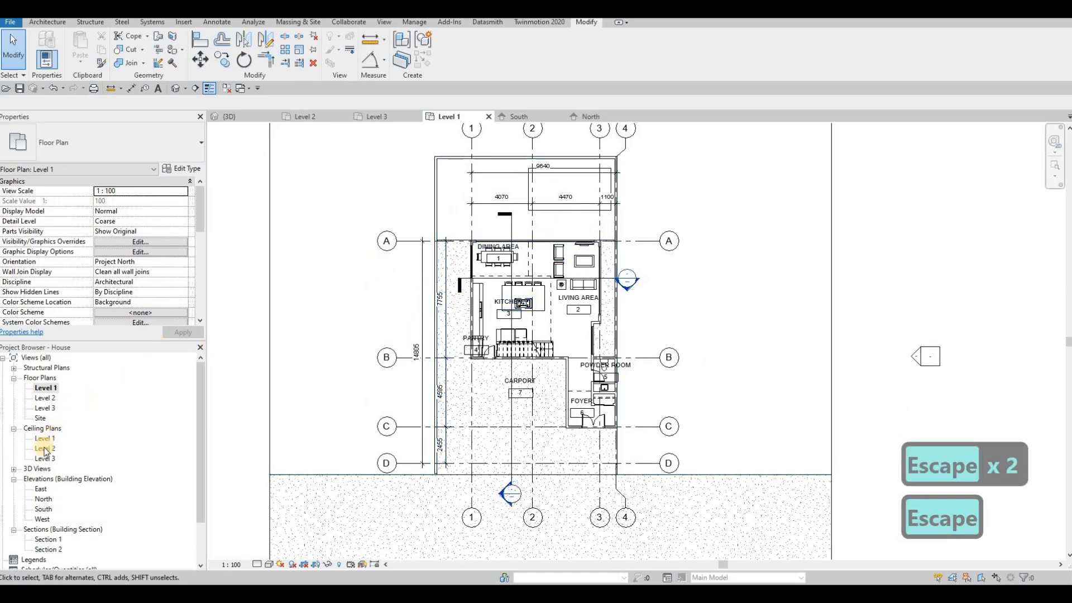
# In the South elevation, place a new level 1000 mm below Level 1, matching the extents of the existing levels.
pyautogui.doubleClick(43, 509)
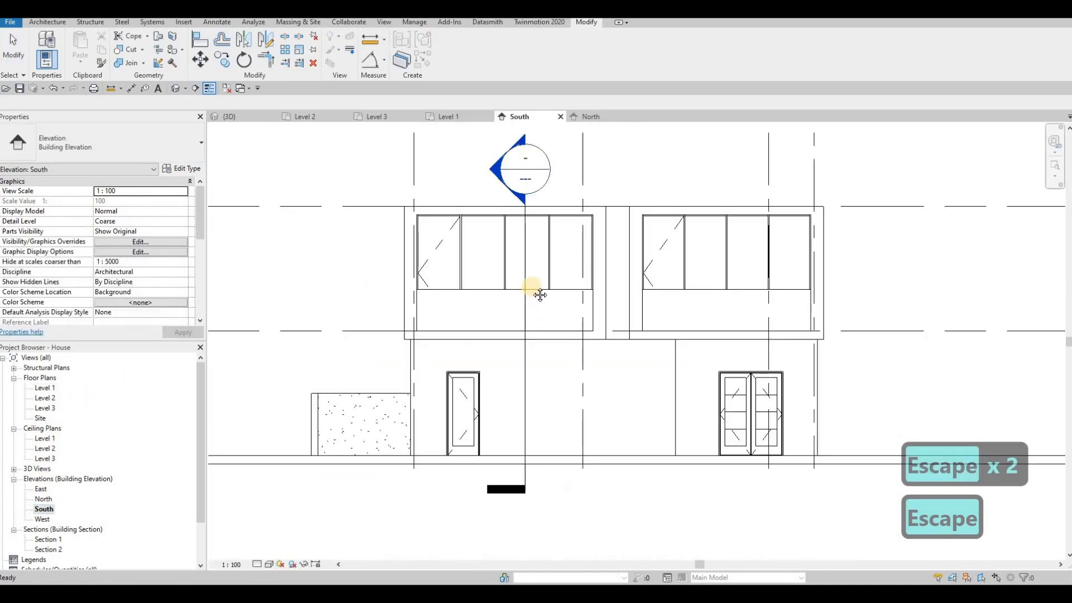
pyautogui.moveTo(546, 321); pyautogui.dragTo(540, 273, button='middle')
pyautogui.scroll(-1, 540, 272)
pyautogui.press('Escape')
pyautogui.scroll(-1, 519, 351)
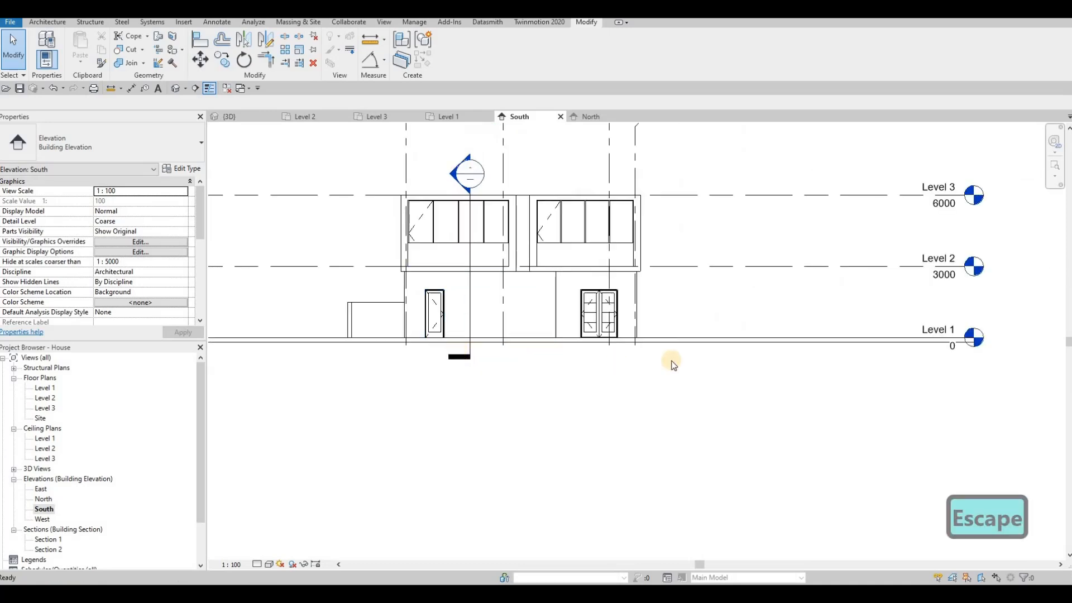
pyautogui.press('Escape')
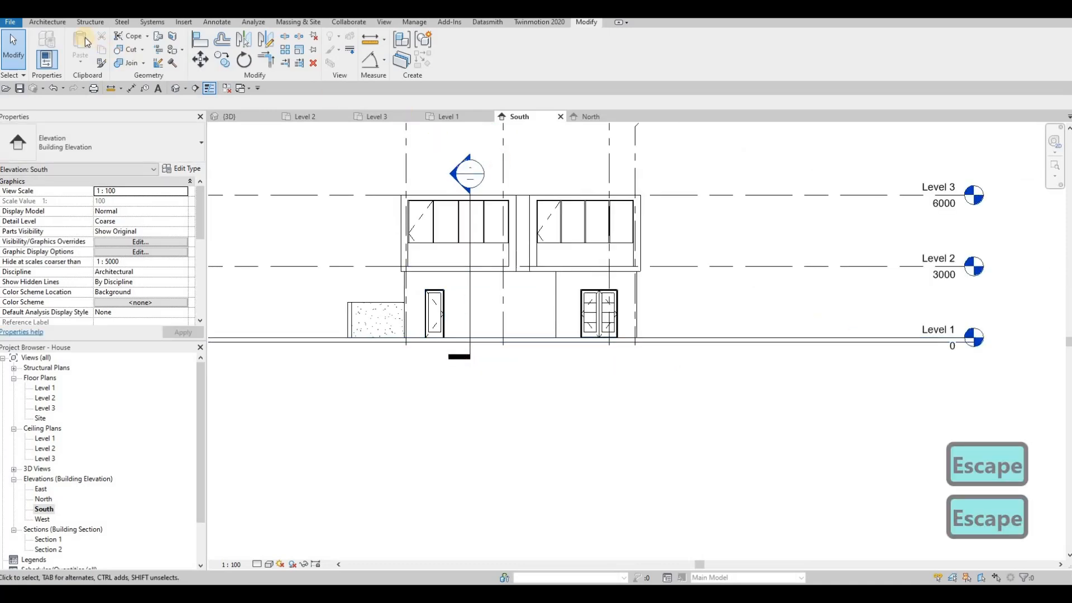
pyautogui.click(48, 23)
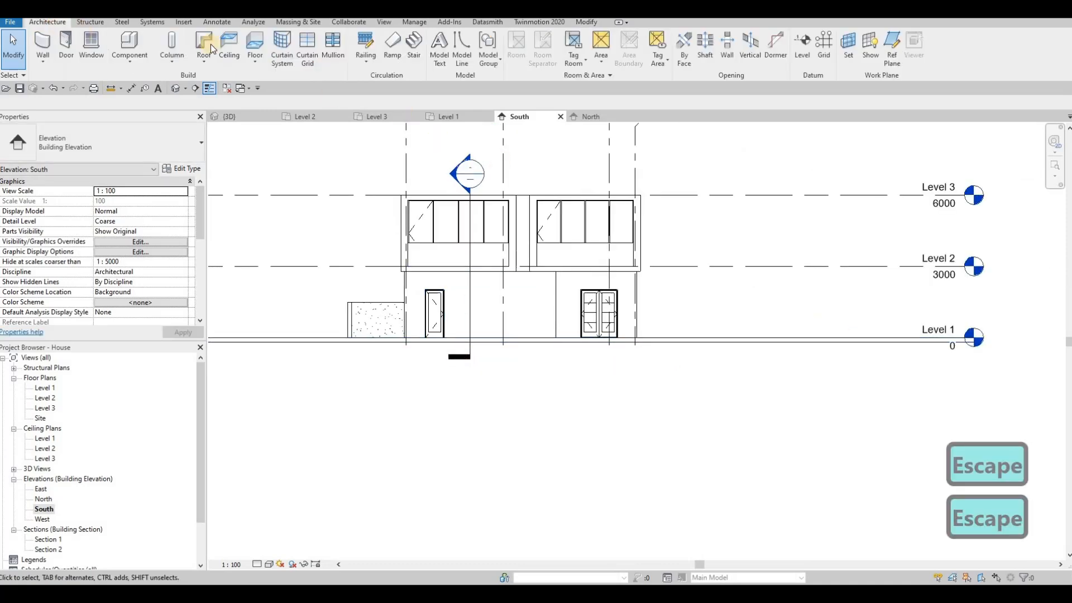
pyautogui.click(804, 44)
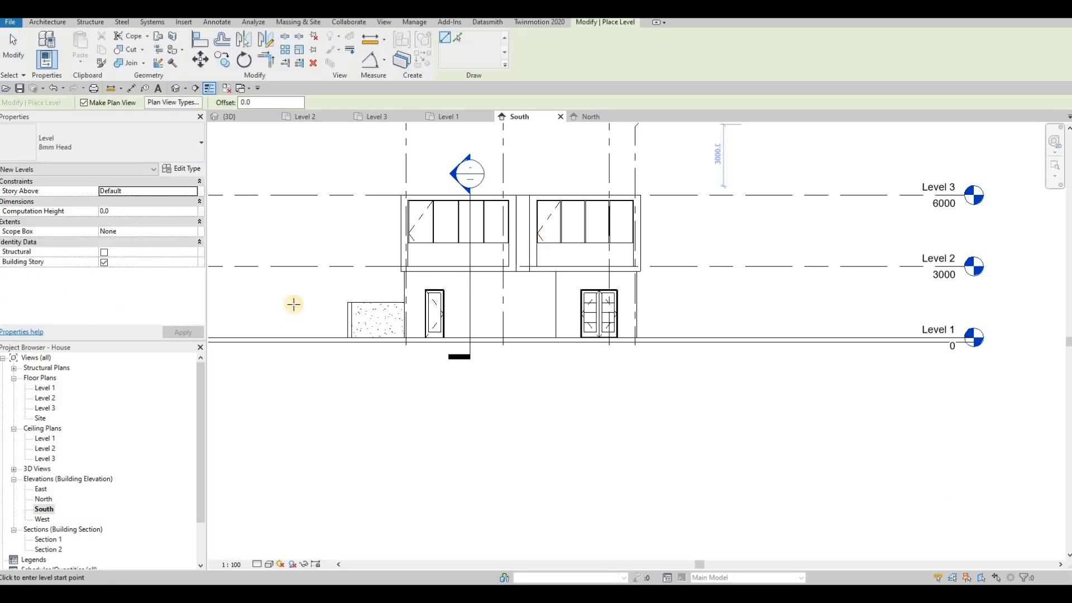
pyautogui.scroll(-2, 293, 305)
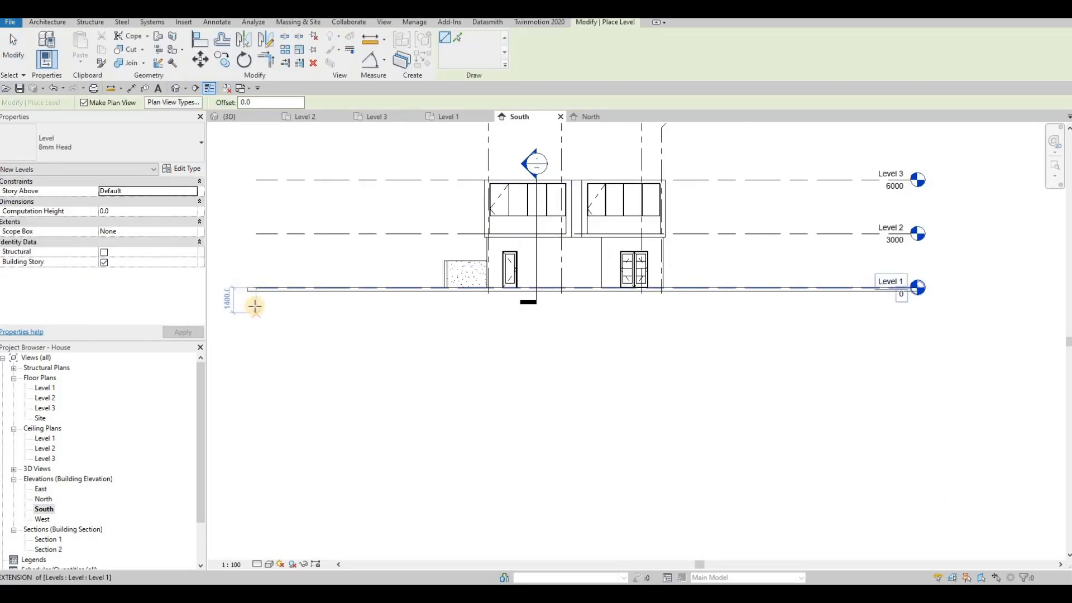
pyautogui.click(912, 317)
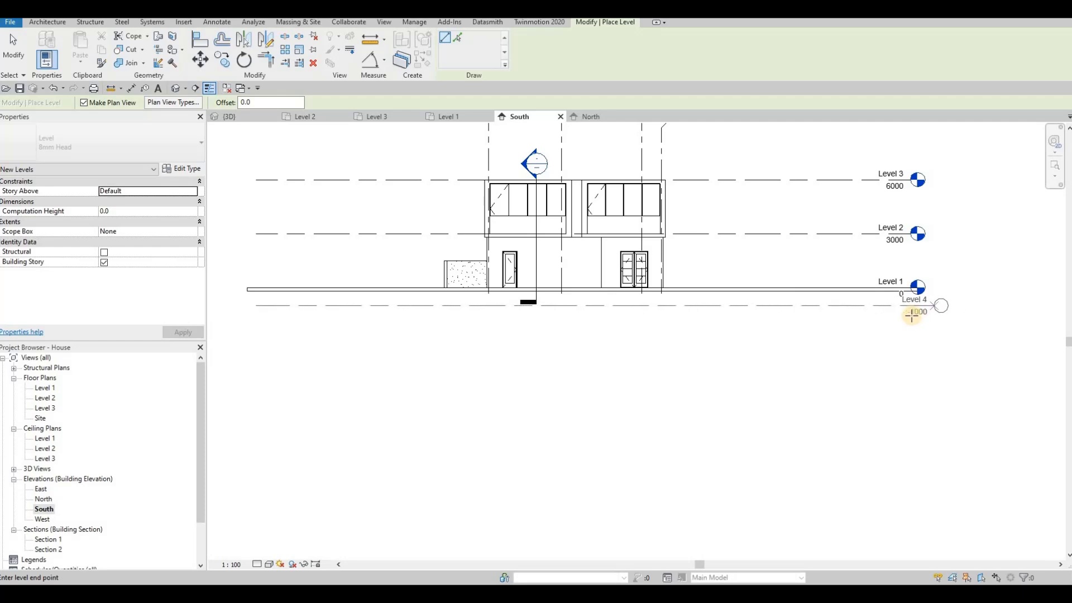
pyautogui.press('Escape')
pyautogui.press('Escape')
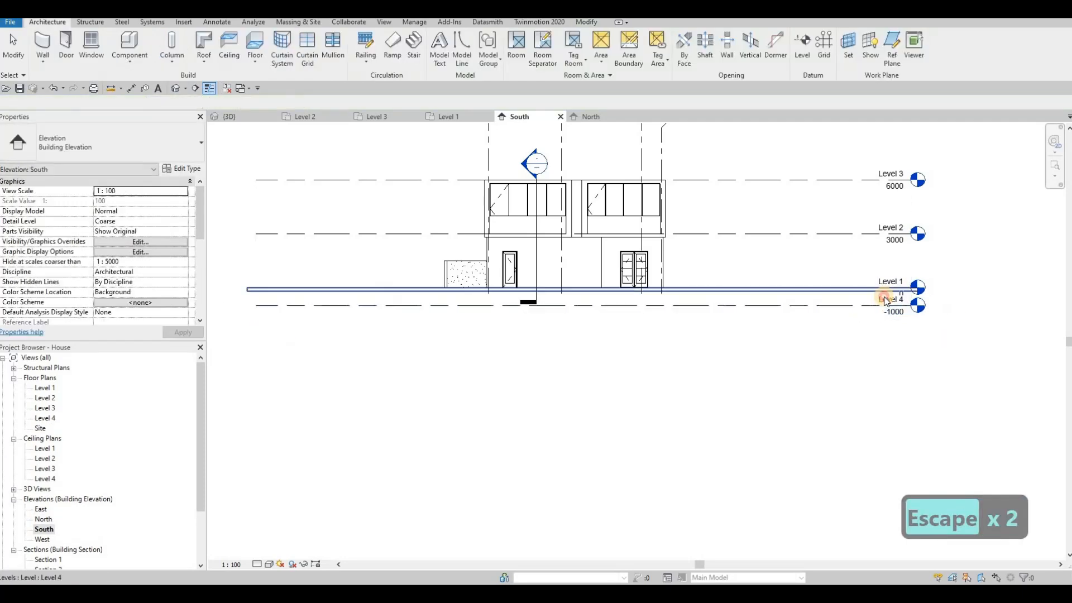
# Rename the new level at -1000 as Ground, renaming its corresponding views too.
pyautogui.click(882, 297)
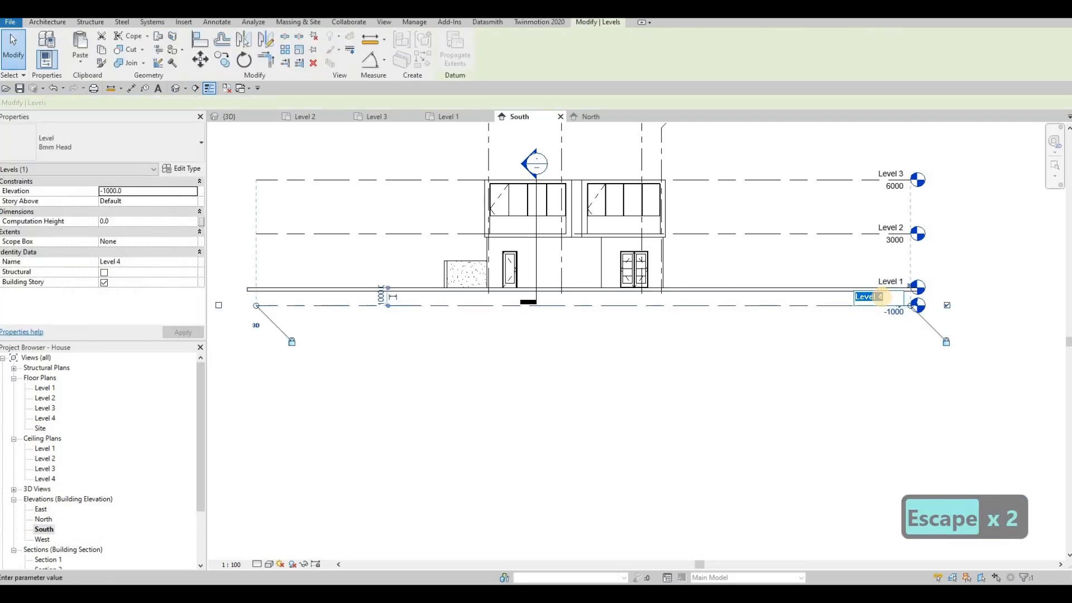
pyautogui.write('Ground')
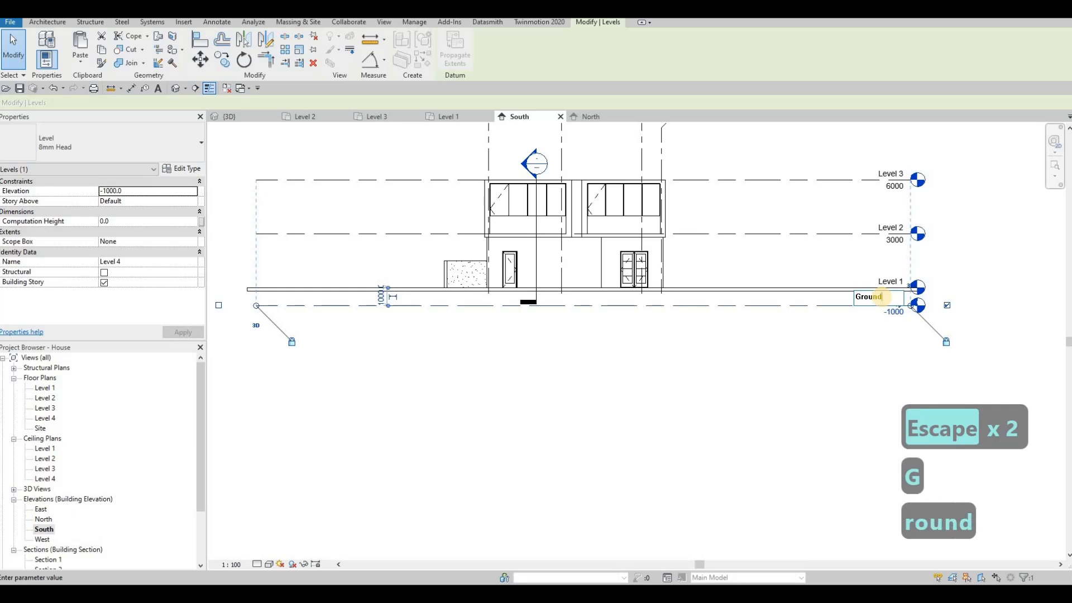
pyautogui.click(595, 325)
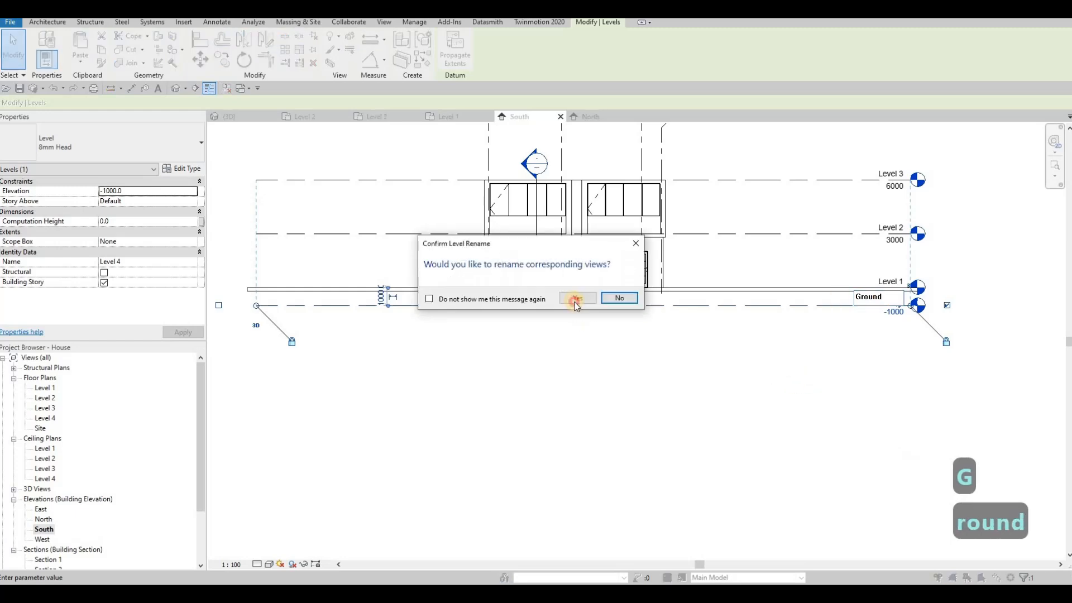
pyautogui.click(578, 298)
pyautogui.press('Escape')
pyautogui.press('Escape')
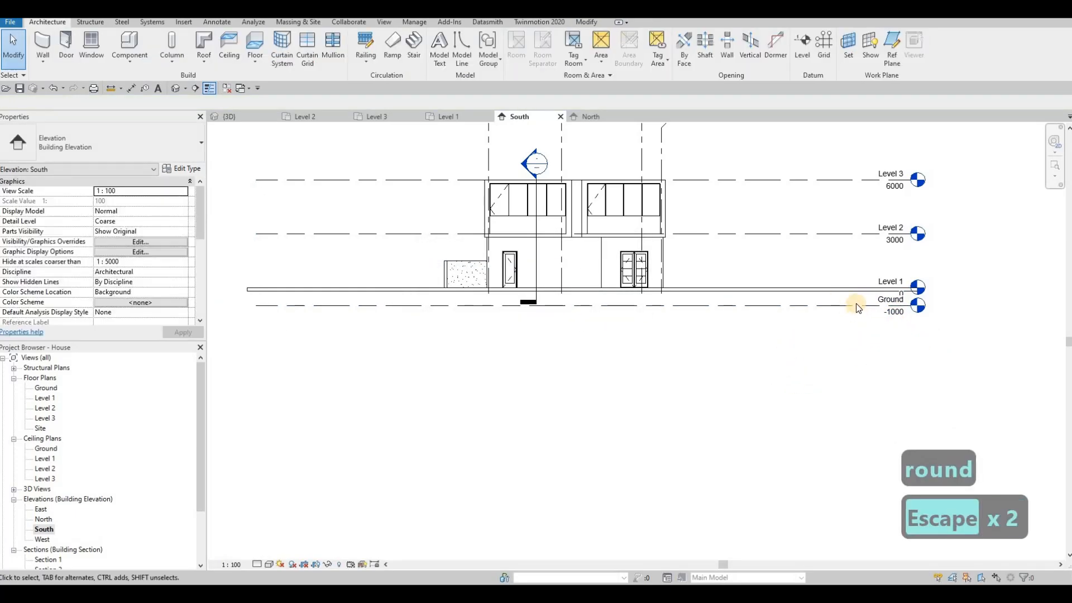
# Add an elbow to the Ground level line and lower its head clear of the Level 1 label.
pyautogui.click(888, 312)
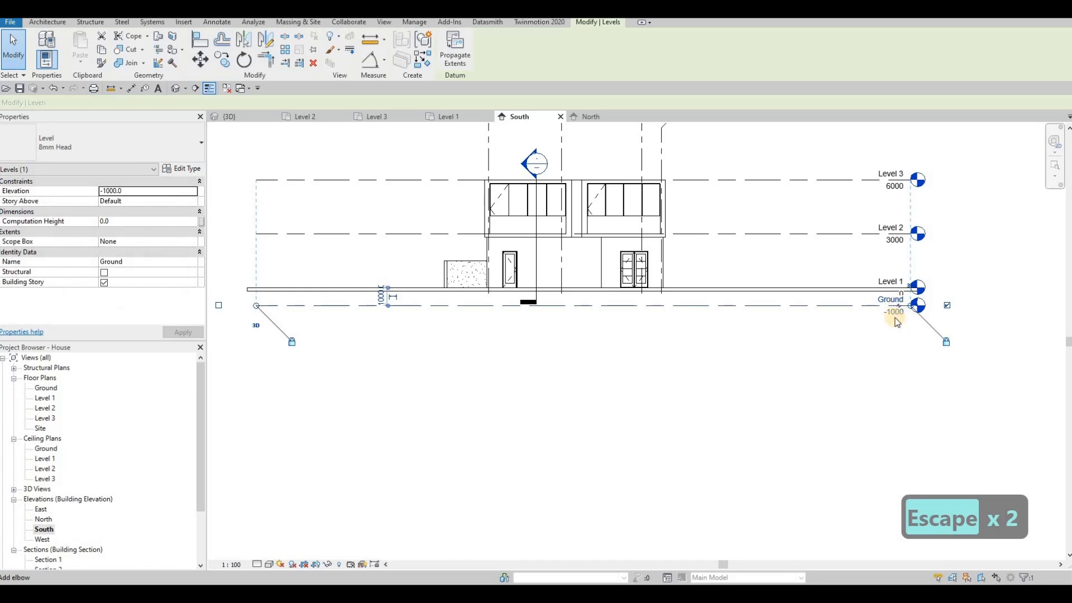
pyautogui.click(896, 322)
pyautogui.moveTo(888, 314); pyautogui.dragTo(903, 338)
pyautogui.press('Escape')
pyautogui.press('Escape')
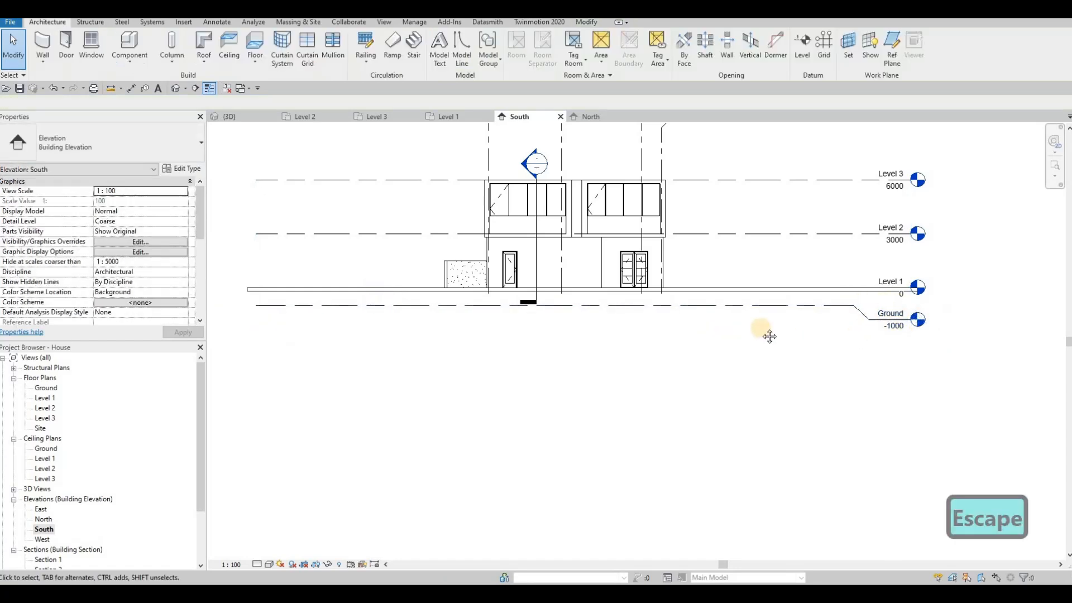
# Set the Ground level's elevation to -600 mm in the South elevation.
pyautogui.moveTo(911, 308); pyautogui.dragTo(886, 303, button='middle')
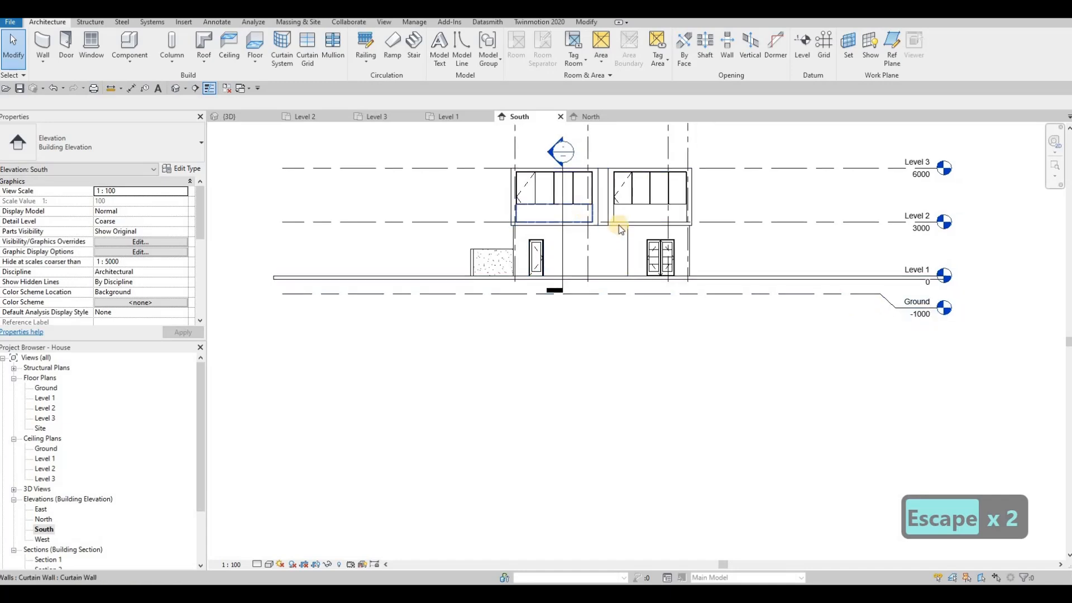
pyautogui.click(892, 306)
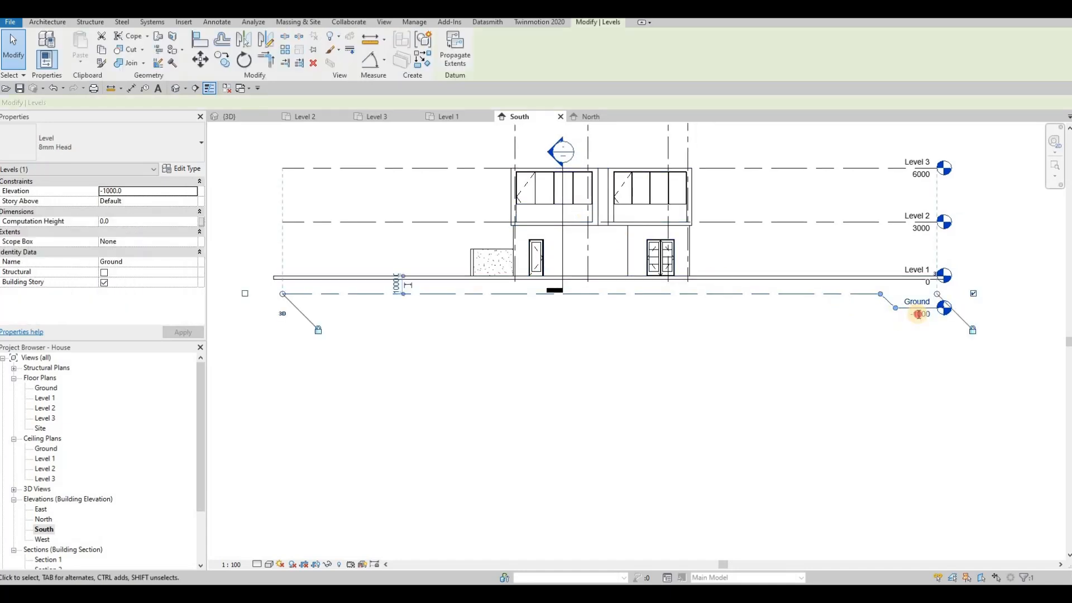
pyautogui.click(926, 330)
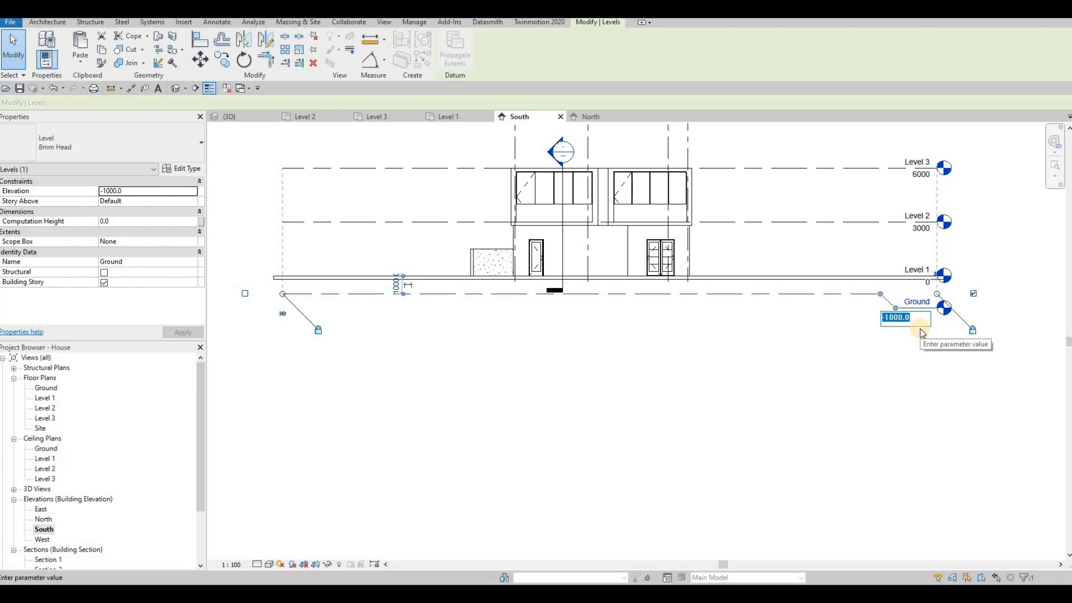
pyautogui.write('-600')
pyautogui.press('Return')
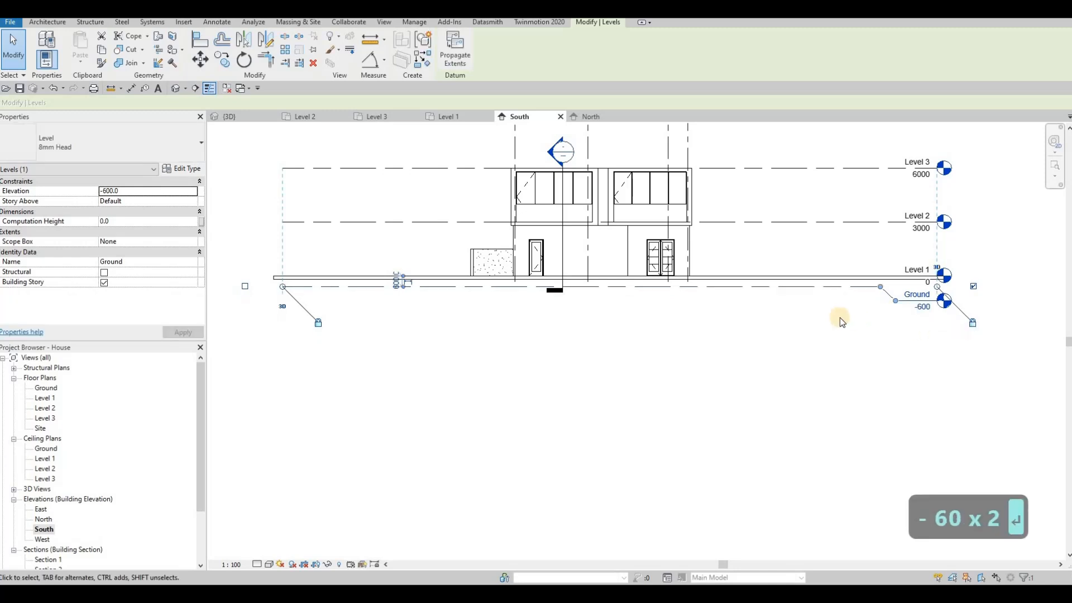
pyautogui.press('Escape')
pyautogui.press('Escape')
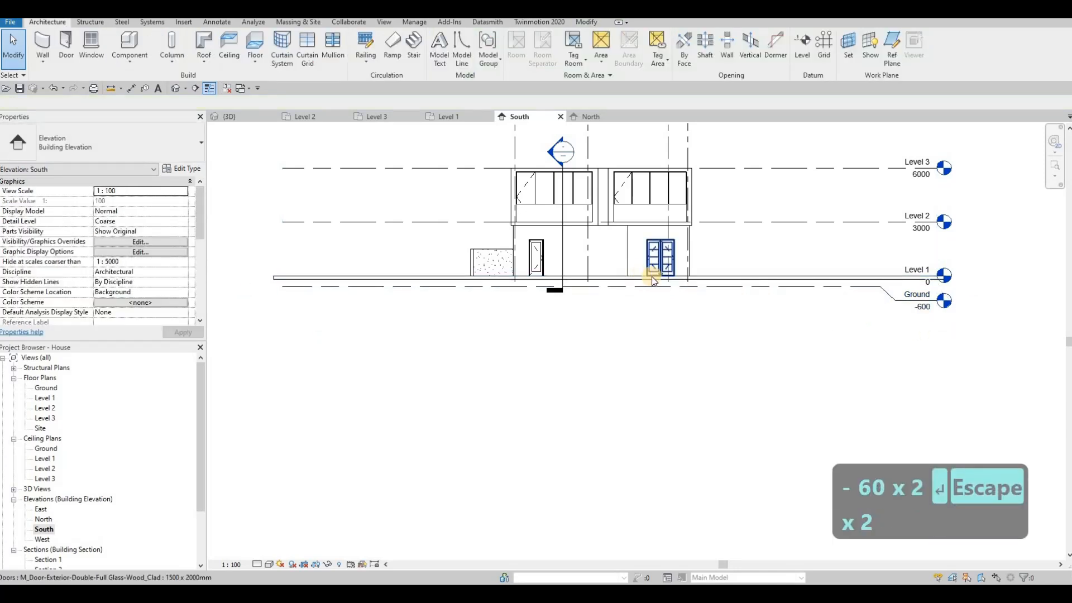
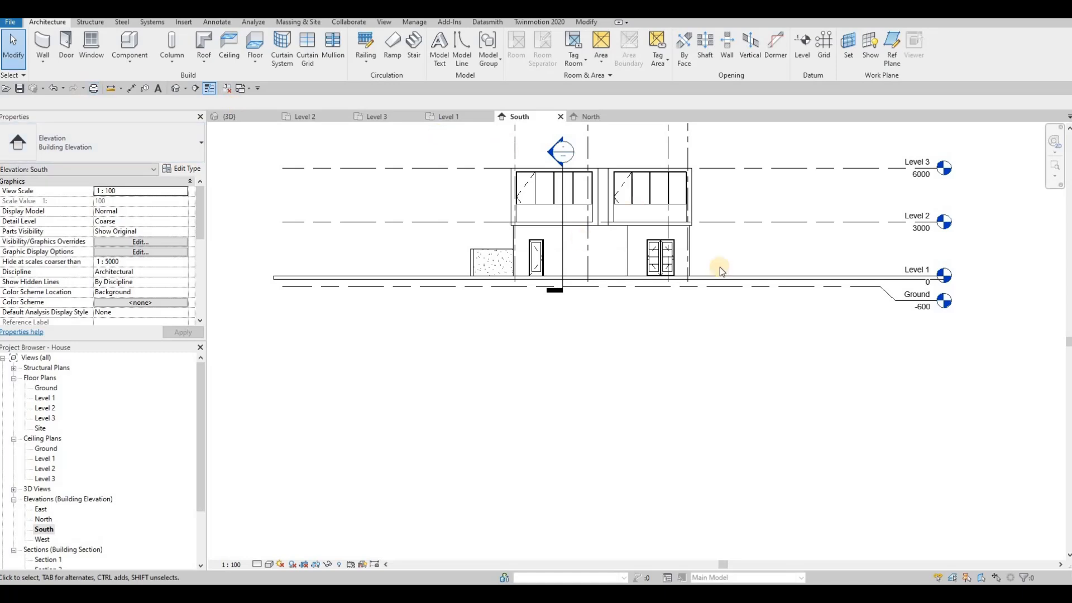
# In the 3D view, delete the large FLOOR 4 site slab that extends on both sides of the house.
pyautogui.click(256, 120)
pyautogui.press('Escape')
pyautogui.scroll(-3, 698, 329)
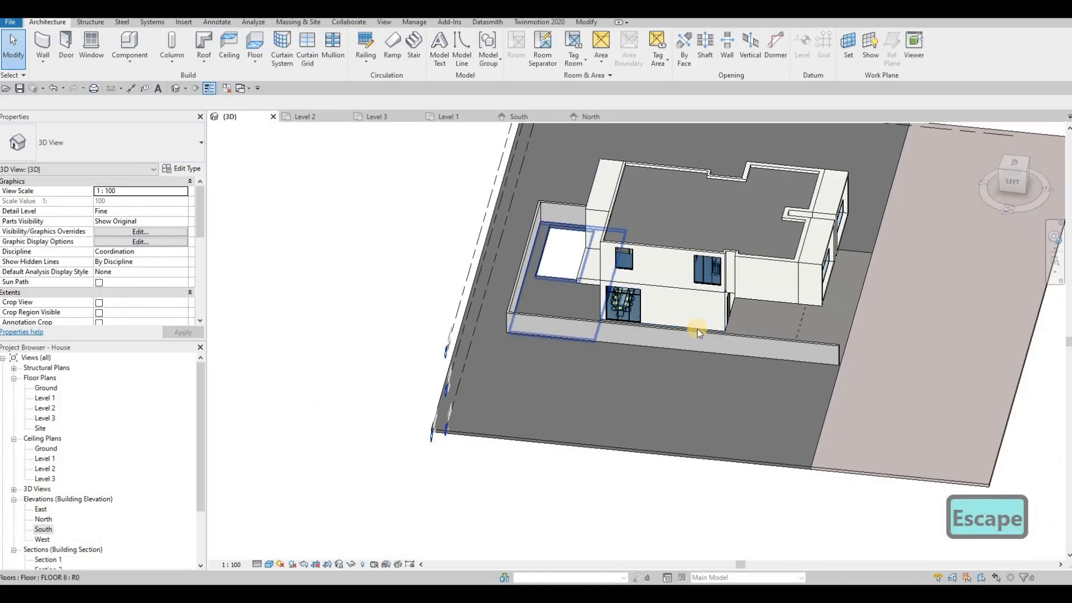
pyautogui.moveTo(823, 347)
pyautogui.keyDown('shift'); pyautogui.mouseDown(button='middle')
pyautogui.moveTo(791, 340)
pyautogui.moveTo(813, 343)
pyautogui.mouseUp(button='middle'); pyautogui.keyUp('shift')
pyautogui.click(784, 335)
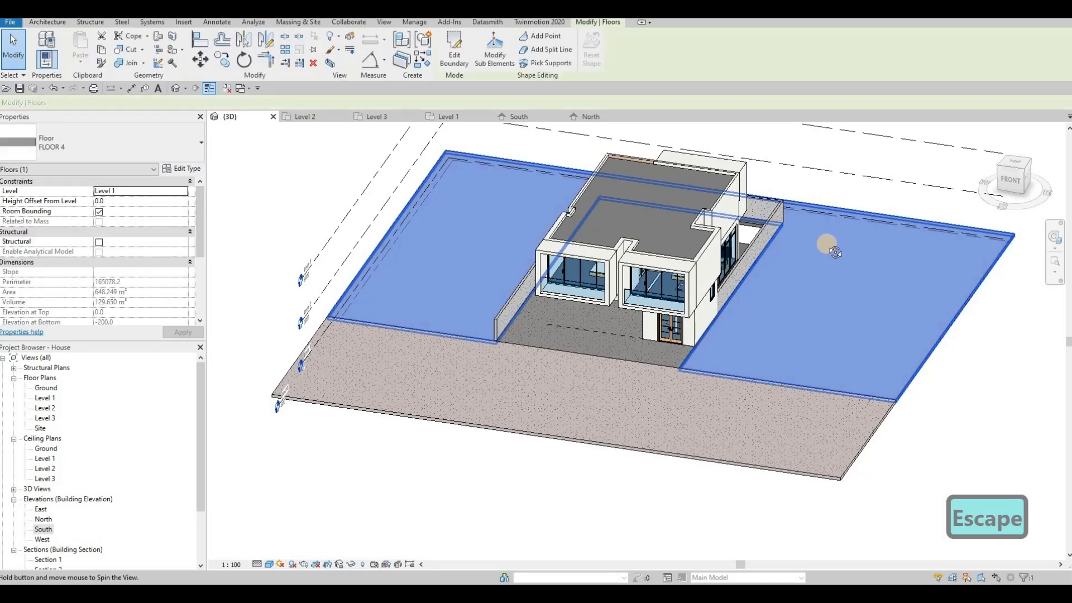
pyautogui.keyDown('shift'); pyautogui.moveTo(834, 252); pyautogui.dragTo(758, 301, button='middle'); pyautogui.keyUp('shift')
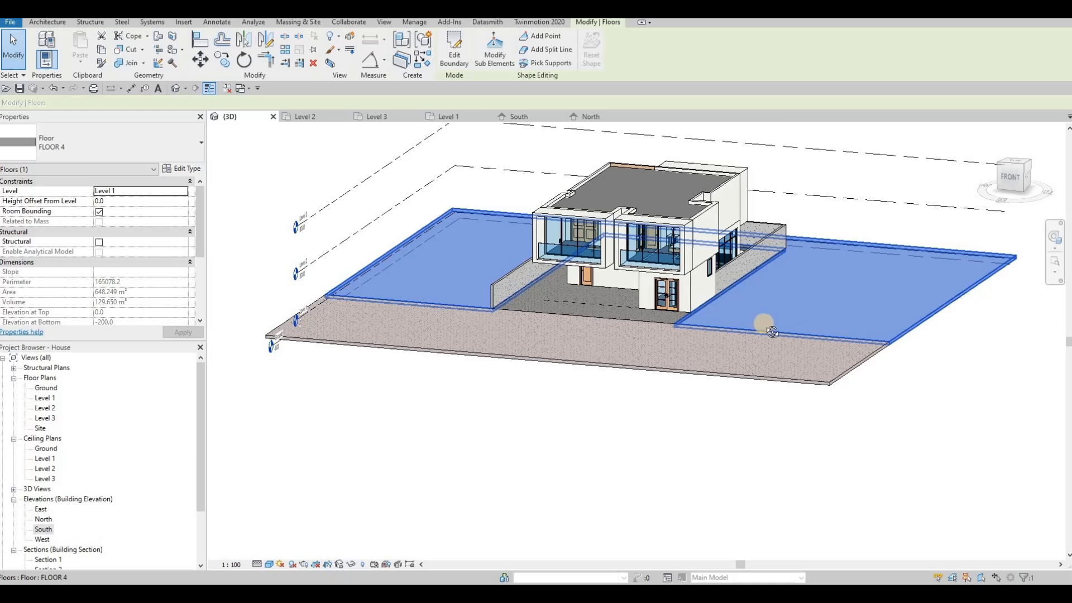
pyautogui.keyDown('shift'); pyautogui.moveTo(770, 331); pyautogui.dragTo(739, 342, button='middle'); pyautogui.keyUp('shift')
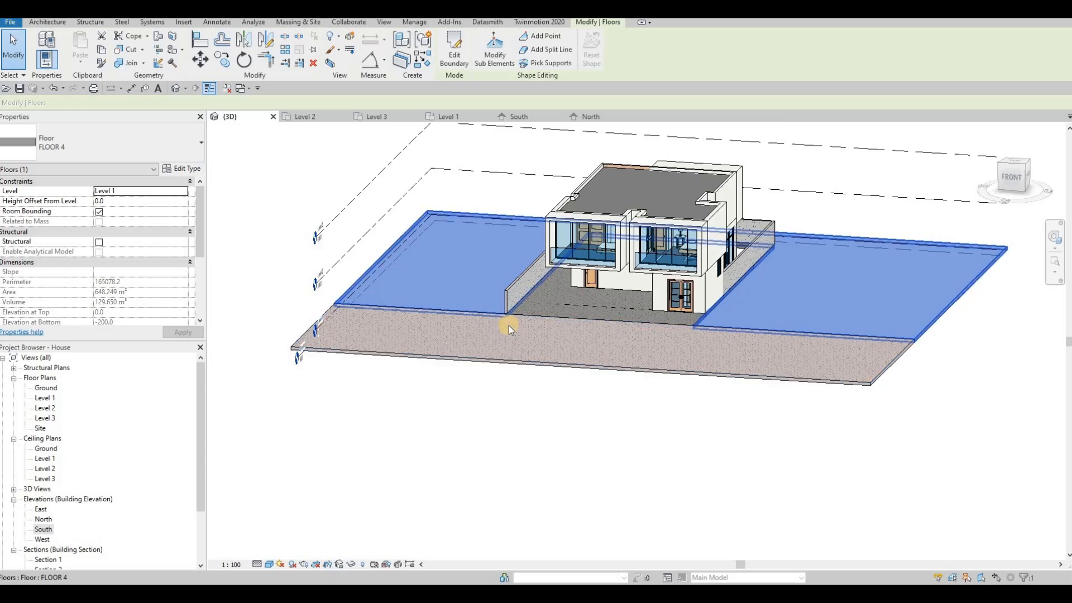
pyautogui.press('Delete')
# Reassign the FLOOR 3 paving at the front and side of the house to the Ground level.
pyautogui.click(541, 300)
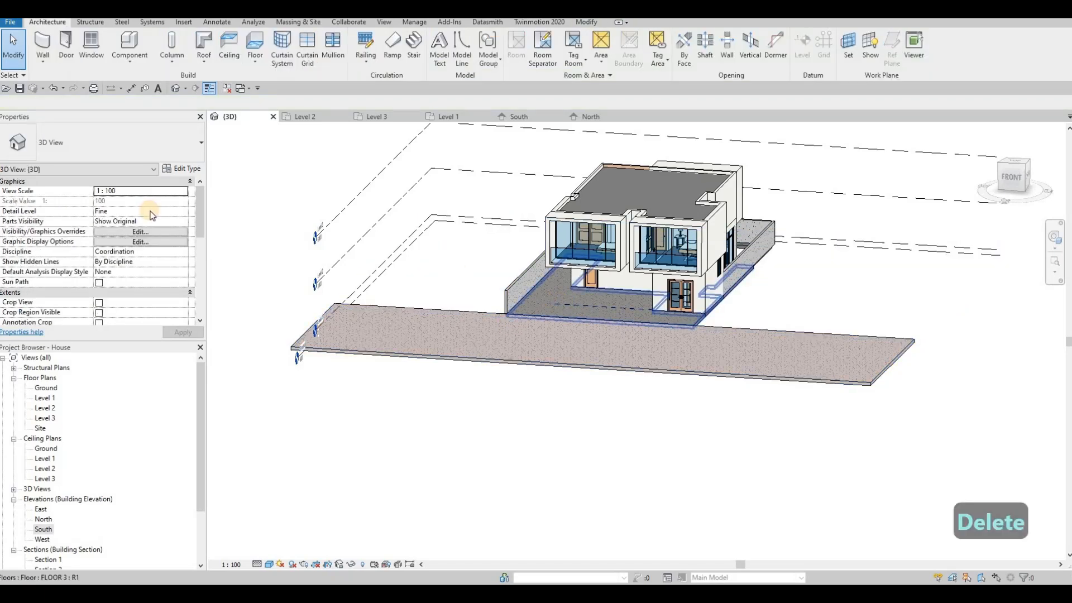
pyautogui.click(173, 191)
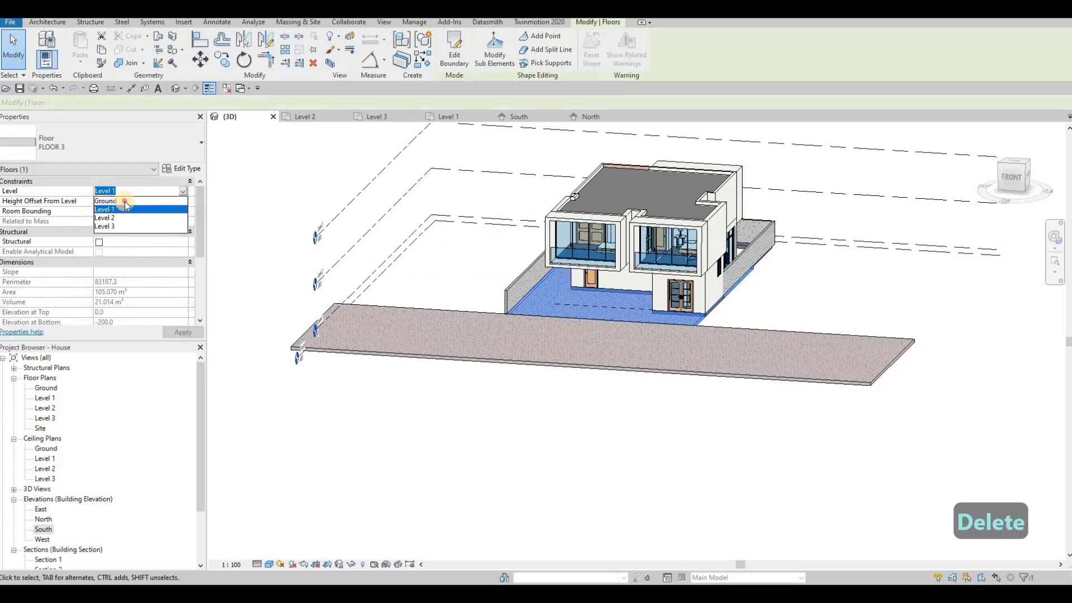
pyautogui.click(106, 201)
pyautogui.press('Escape')
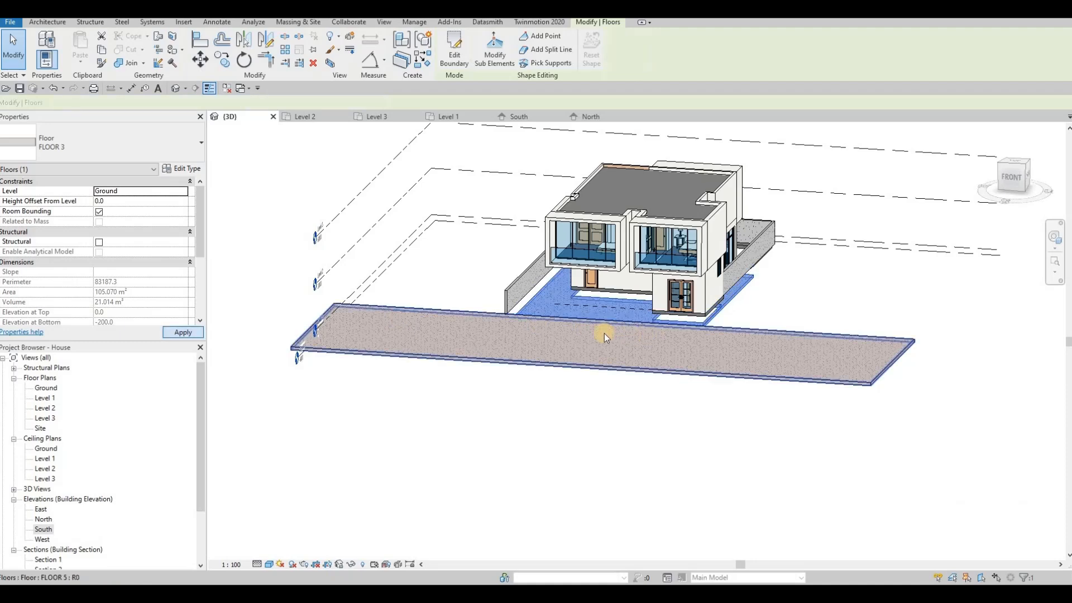
pyautogui.press('Escape')
# Select the rear yard floor with the rectangular opening and open its Level constraint for editing.
pyautogui.keyDown('shift'); pyautogui.moveTo(586, 338); pyautogui.dragTo(501, 296, button='middle'); pyautogui.keyUp('shift')
pyautogui.click(500, 296)
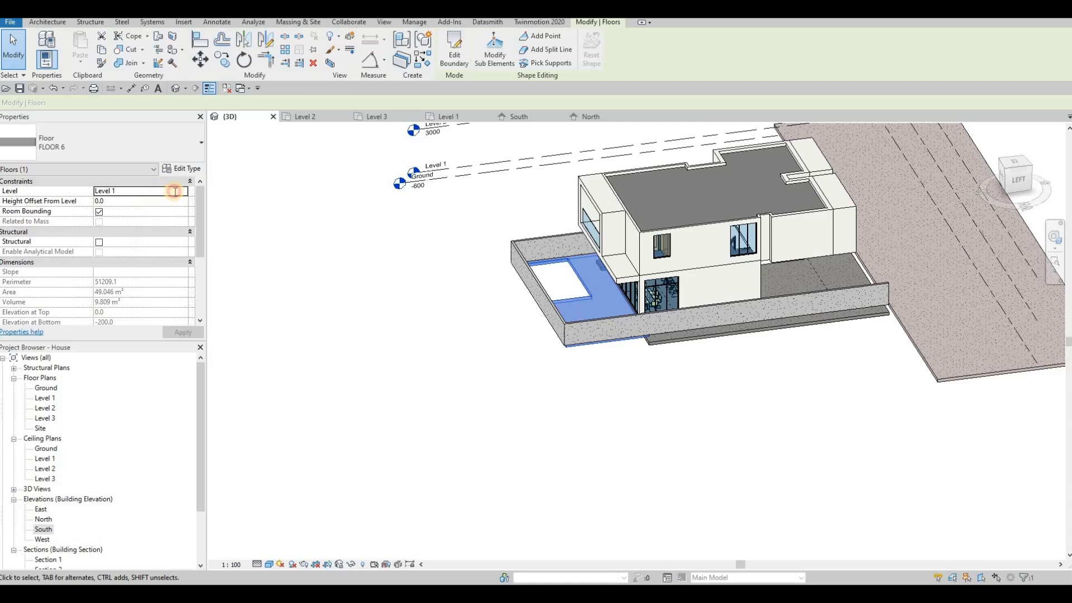
pyautogui.click(131, 192)
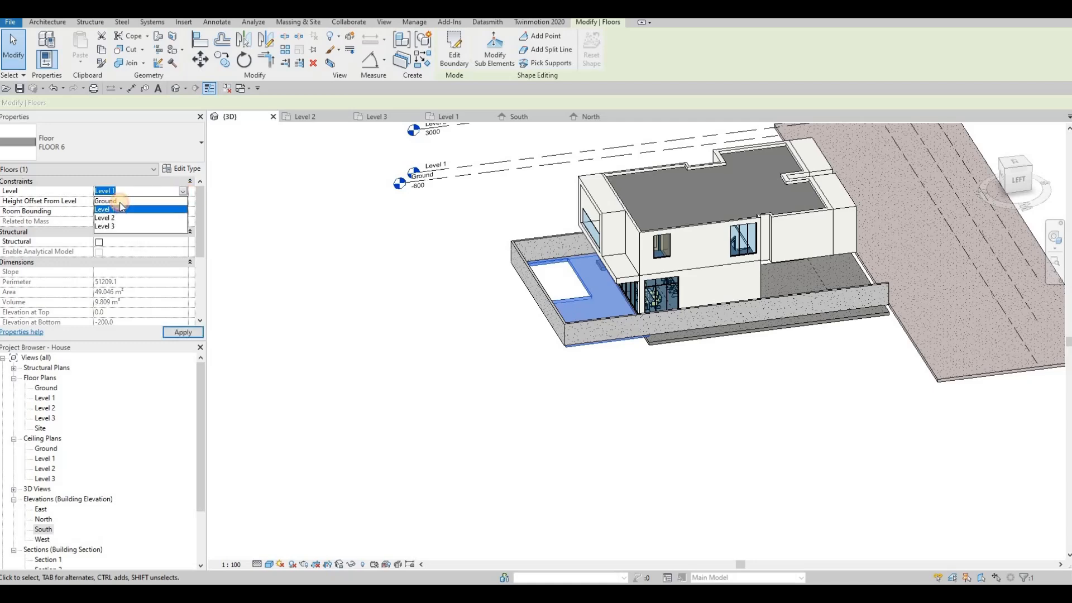
# Set the level of the selected pool-surround floor to Ground and apply it.
pyautogui.click(111, 201)
pyautogui.click(179, 333)
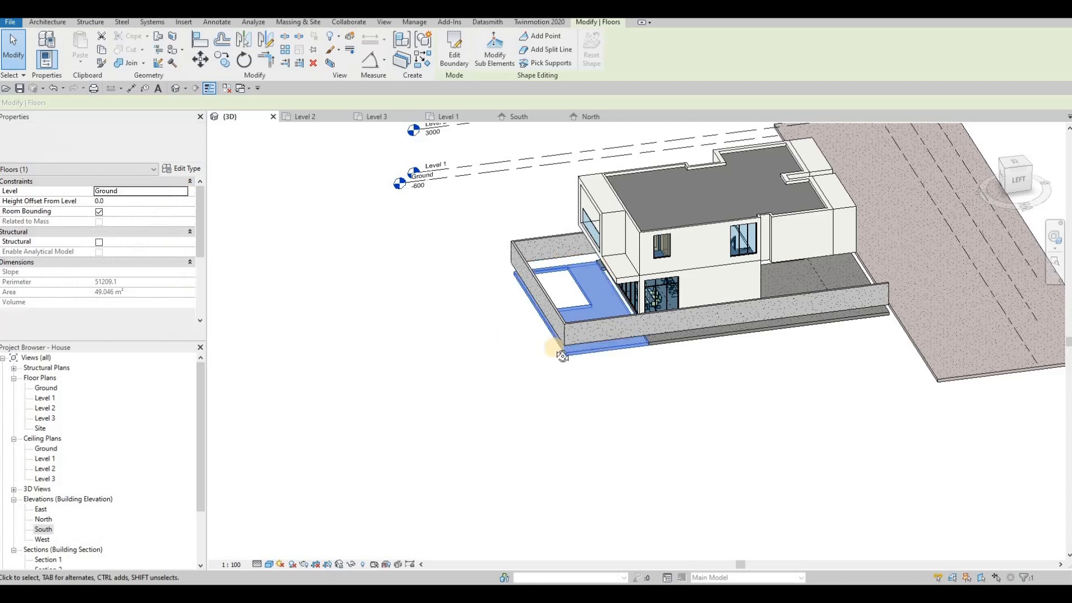
pyautogui.press('Escape')
# Select the chain of three boundary walls around the site and set their base constraint to Ground.
pyautogui.keyDown('shift'); pyautogui.moveTo(646, 337); pyautogui.dragTo(474, 302, button='middle'); pyautogui.keyUp('shift')
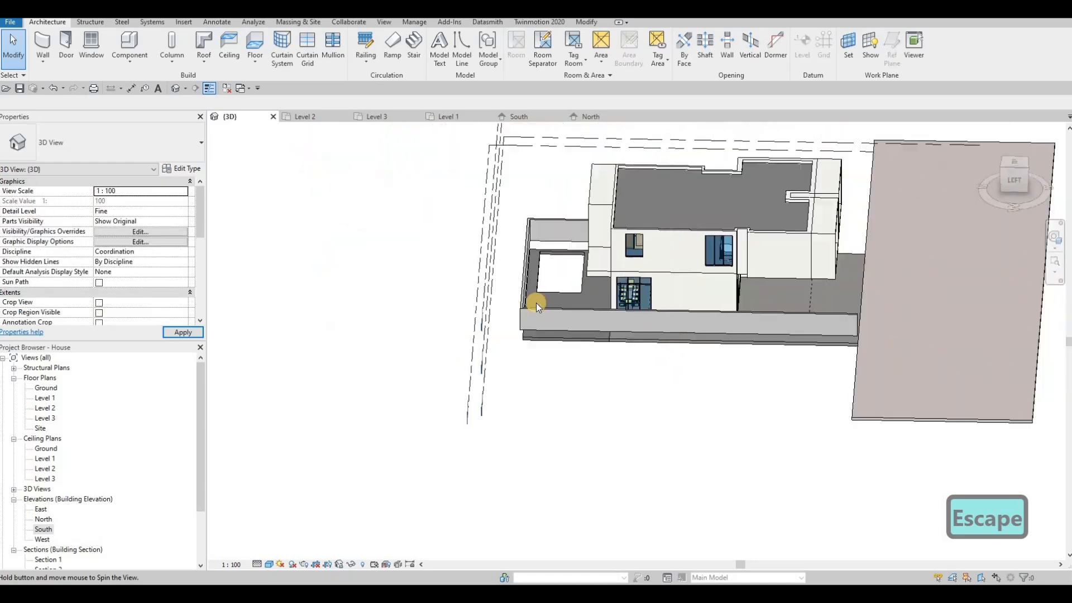
pyautogui.press('Tab')
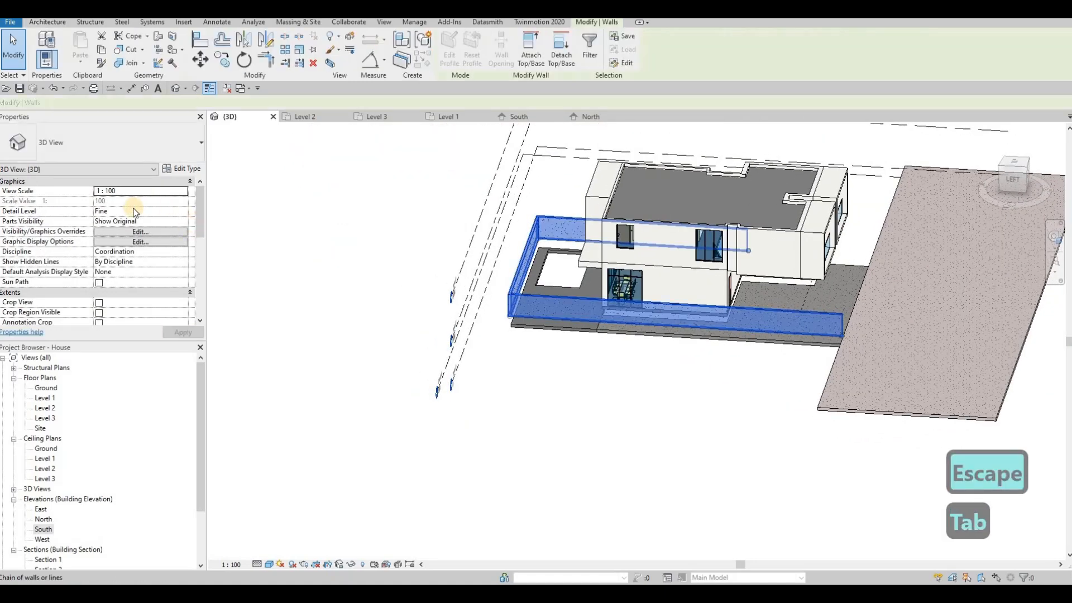
pyautogui.click(181, 200)
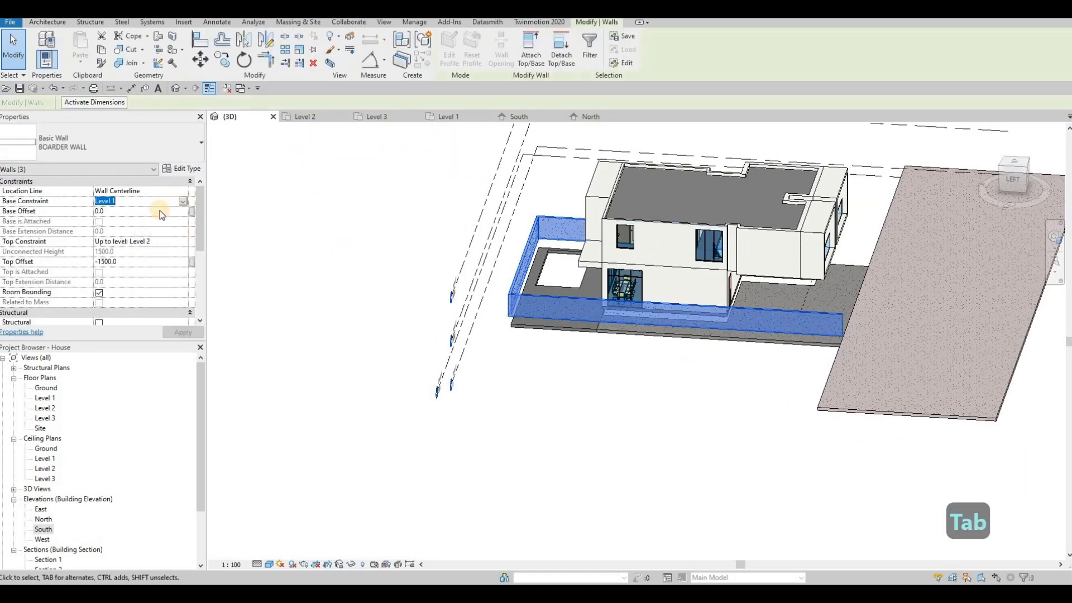
pyautogui.click(183, 200)
pyautogui.click(126, 209)
pyautogui.click(184, 332)
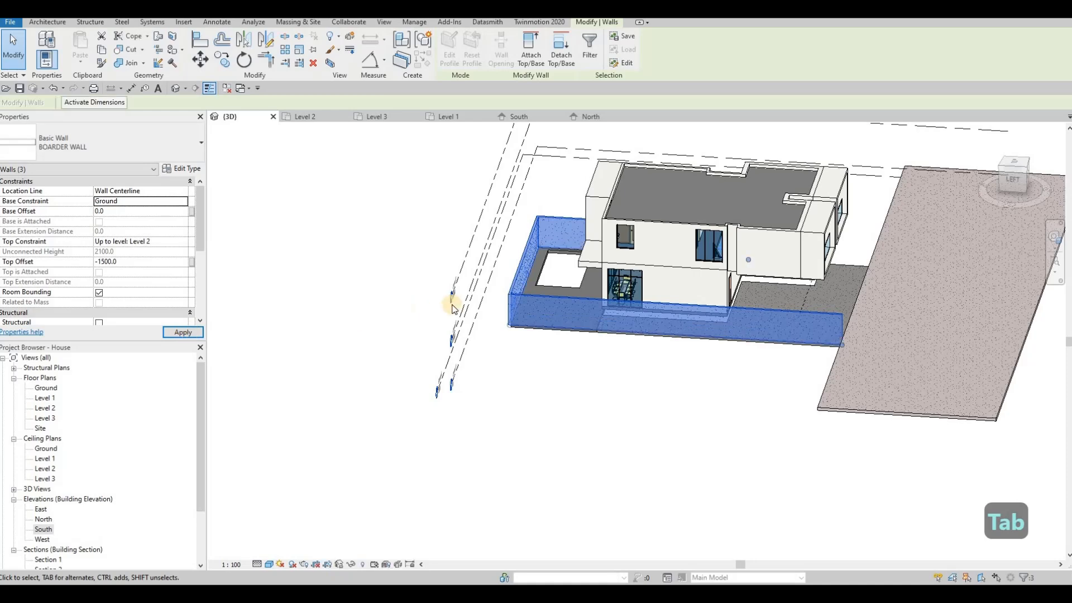
pyautogui.press('Escape')
pyautogui.press('Escape')
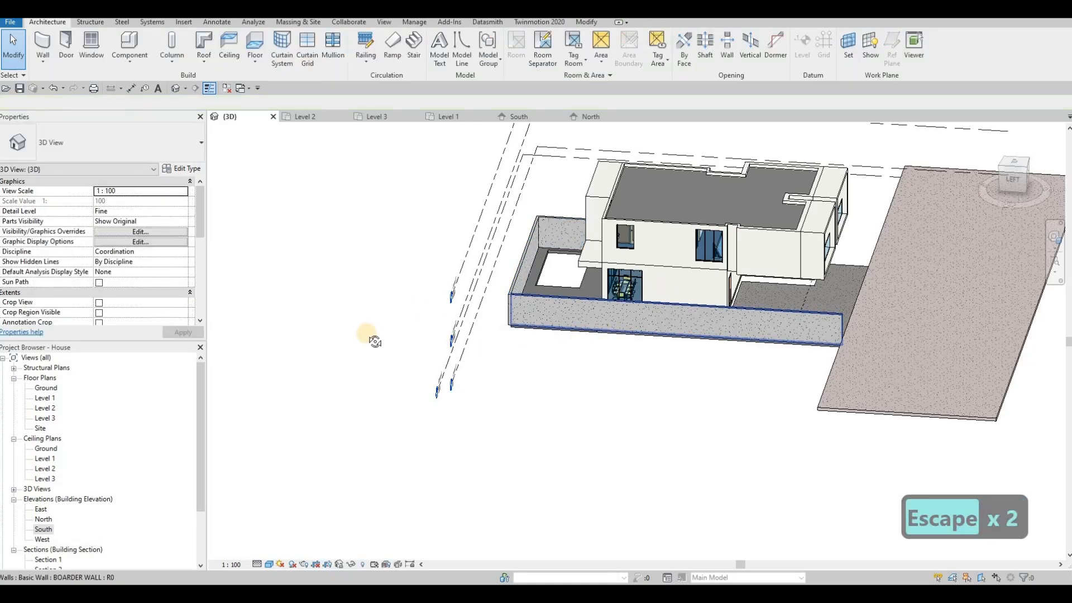
pyautogui.keyDown('shift'); pyautogui.moveTo(374, 341); pyautogui.dragTo(723, 317, button='middle'); pyautogui.keyUp('shift')
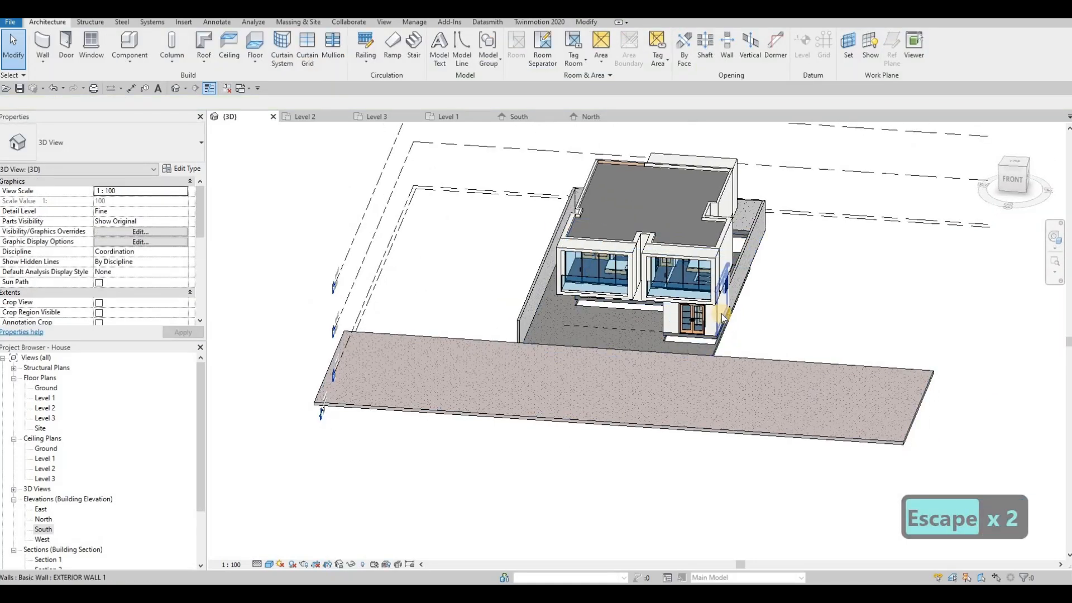
pyautogui.press('Tab')
pyautogui.press('Escape')
pyautogui.press('Escape')
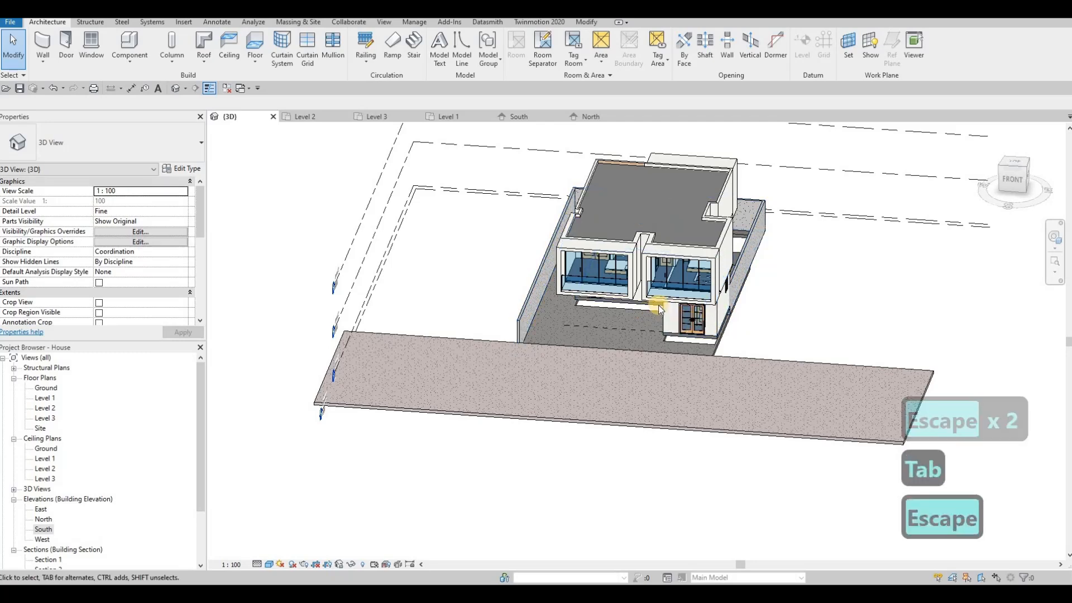
# Select the connected chain of lower-floor EXTERIOR WALL 1 walls and set their base constraint to Ground.
pyautogui.keyDown('shift'); pyautogui.moveTo(658, 305); pyautogui.dragTo(624, 317, button='middle'); pyautogui.keyUp('shift')
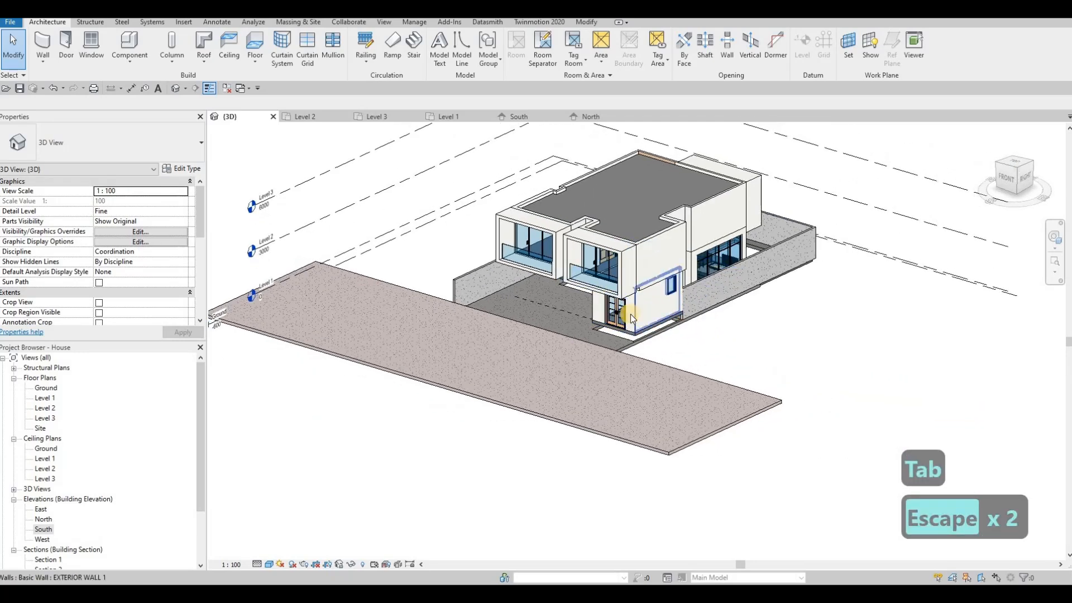
pyautogui.scroll(2, 630, 314)
pyautogui.press('Tab')
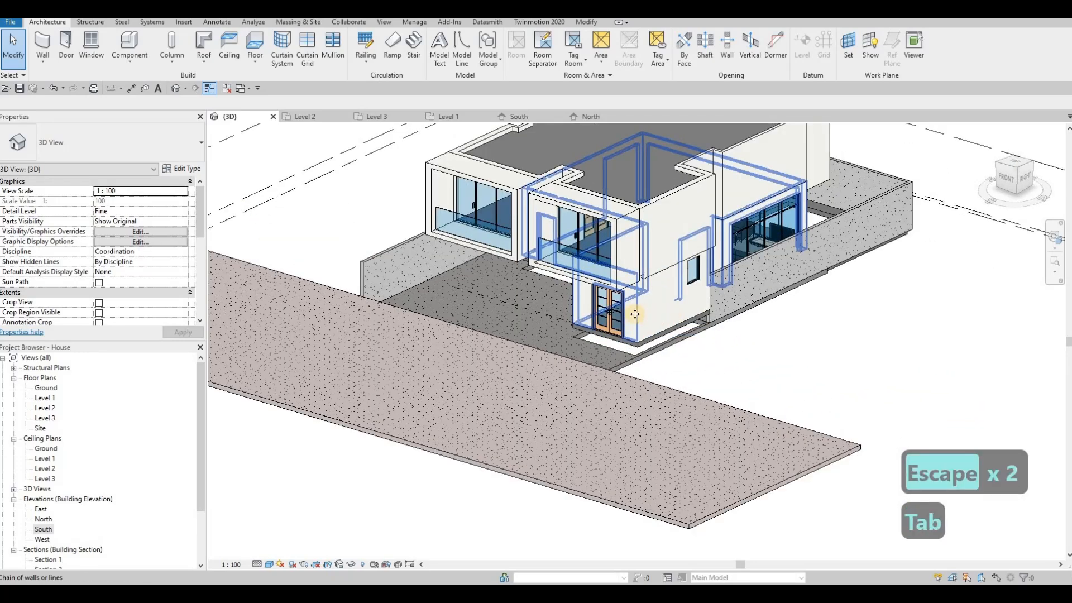
pyautogui.click(646, 314)
pyautogui.click(179, 200)
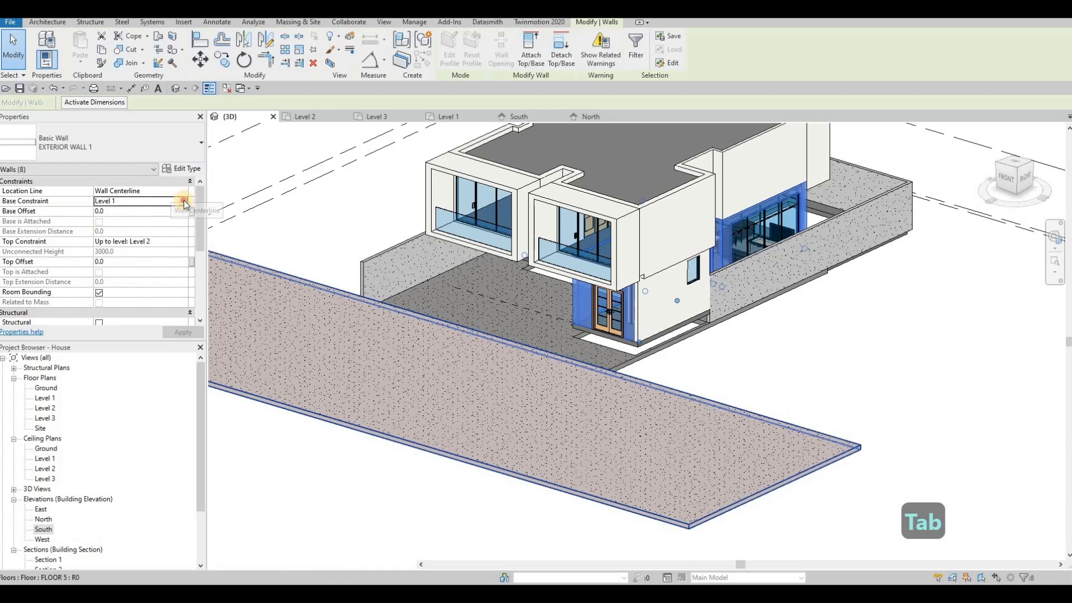
pyautogui.click(183, 200)
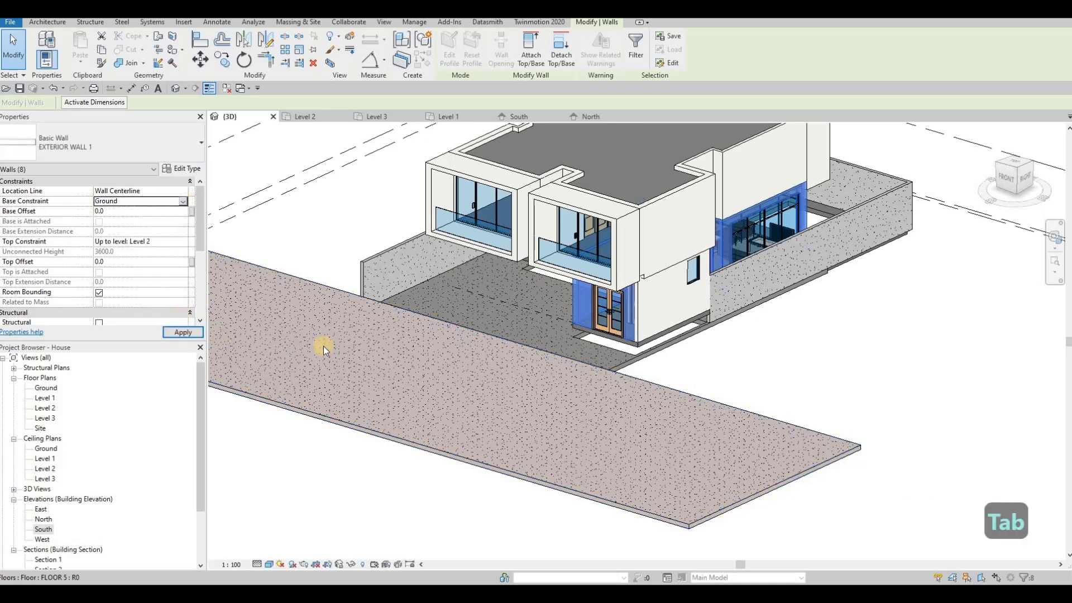
pyautogui.press('Escape')
pyautogui.press('Escape')
pyautogui.press('Escape')
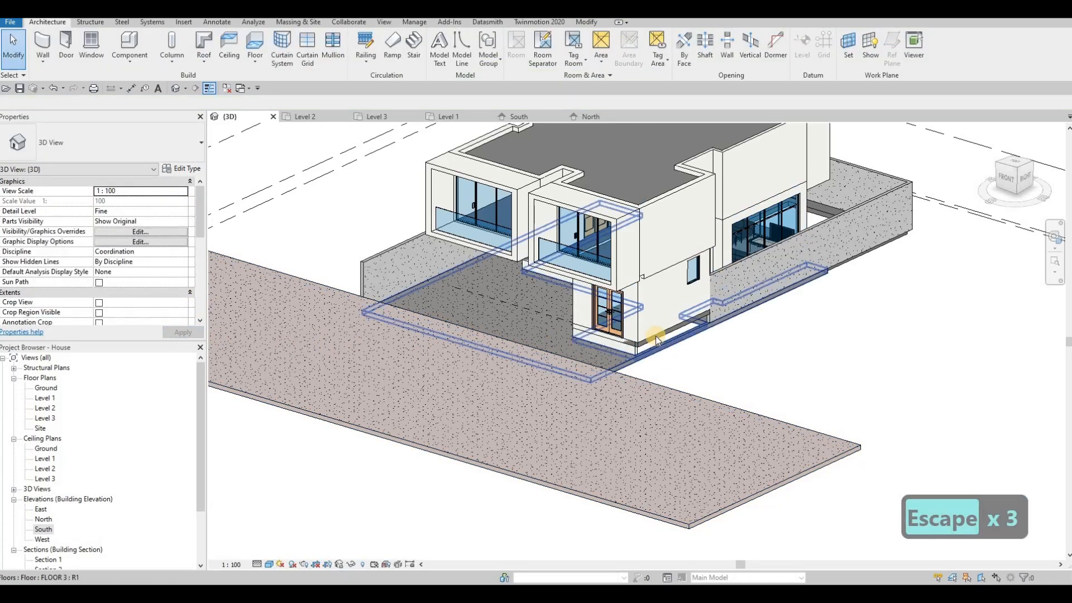
pyautogui.click(679, 342)
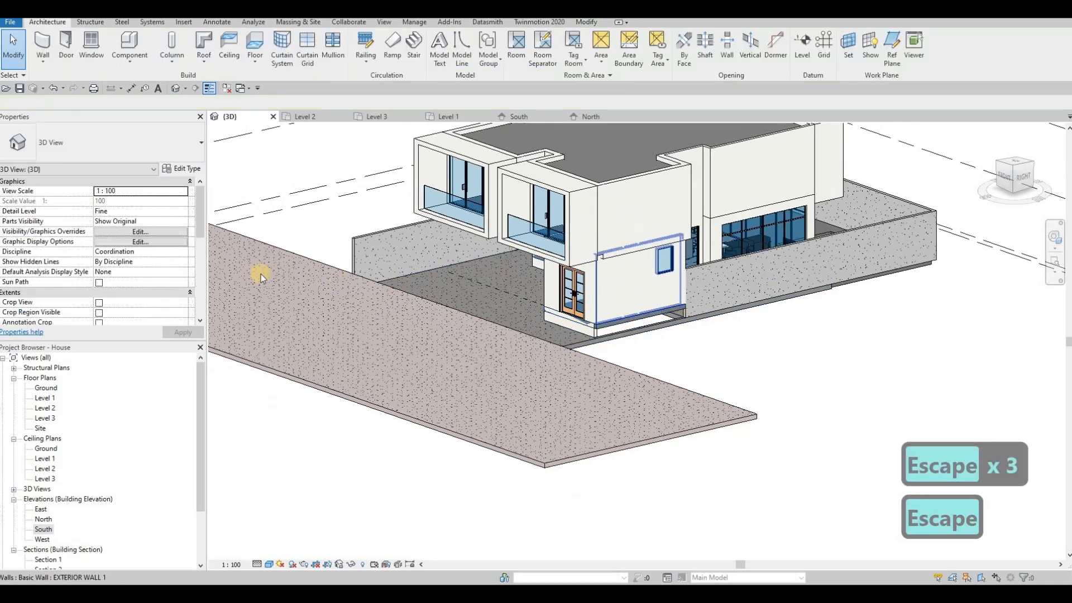
pyautogui.click(177, 201)
pyautogui.click(180, 202)
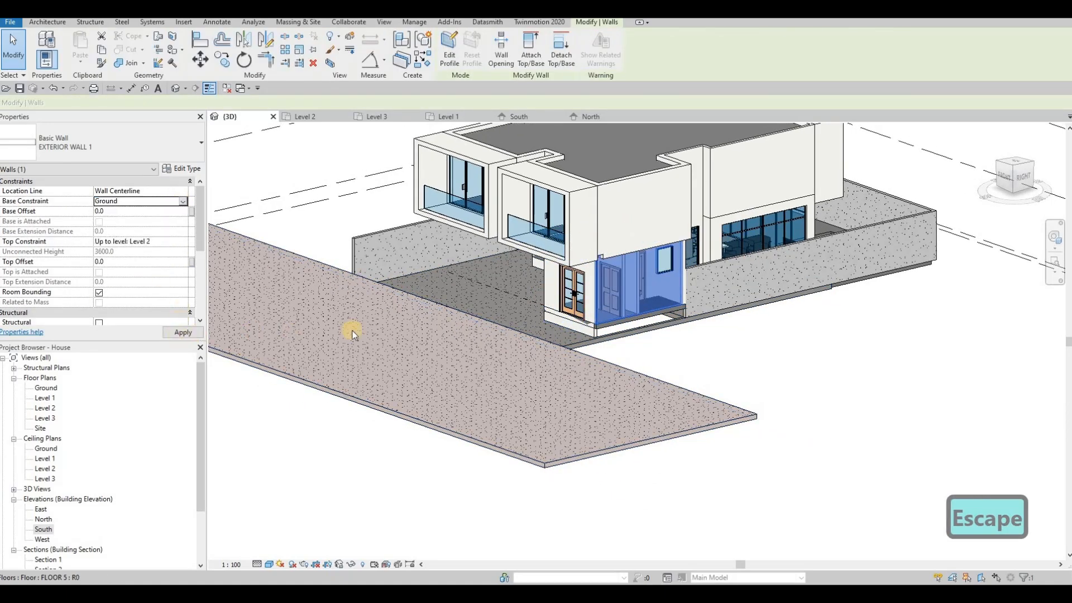
pyautogui.press('Escape')
pyautogui.press('Escape')
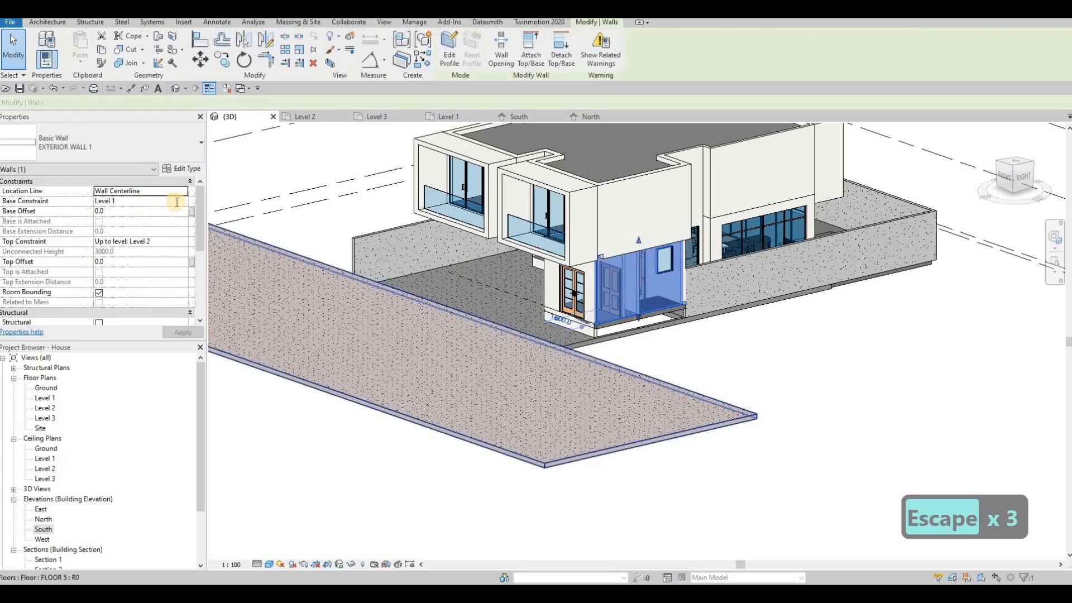
# Set the base constraint of the lower-floor side wall with the small window to Ground and dismiss the overlap warning.
pyautogui.click(160, 200)
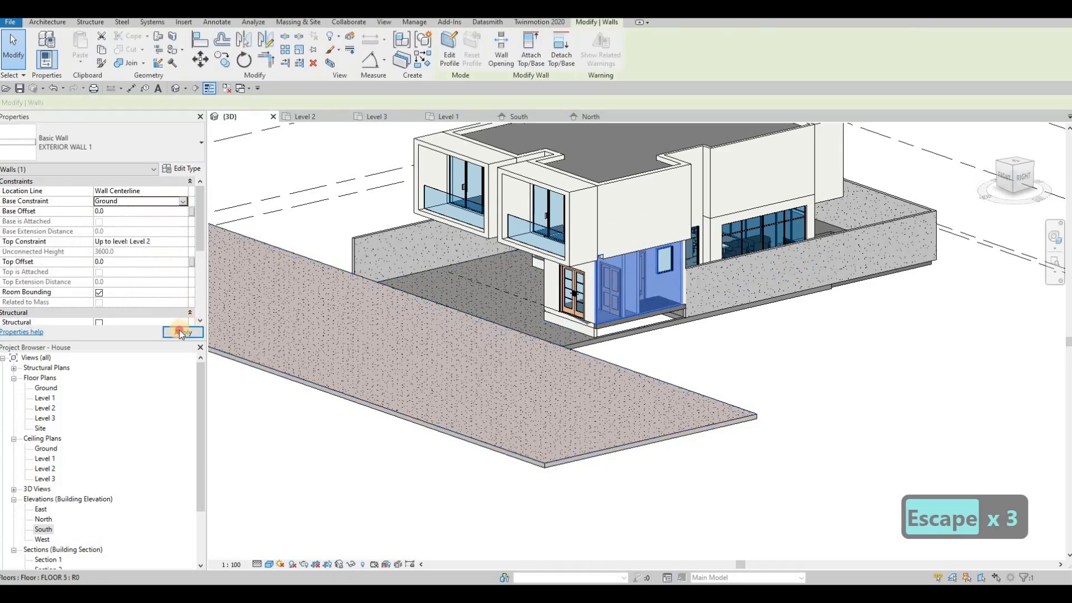
pyautogui.click(180, 332)
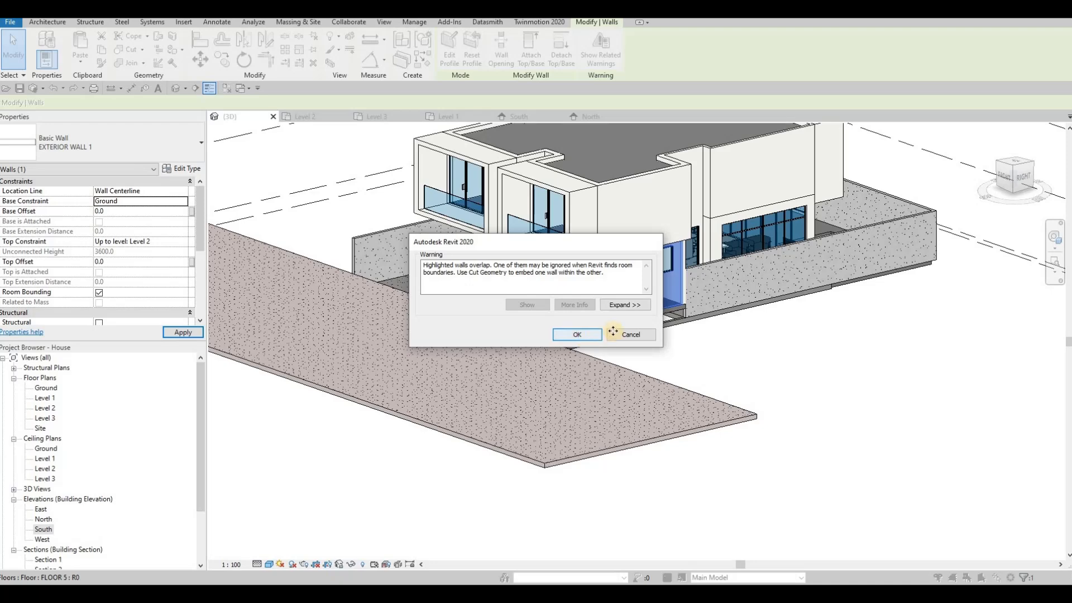
pyautogui.click(613, 331)
pyautogui.press('Escape')
pyautogui.press('Escape')
# Select the upper-floor wall at the front corner above the entrance and examine it in the Level 2 floor plan.
pyautogui.keyDown('shift'); pyautogui.moveTo(628, 341); pyautogui.dragTo(495, 232, button='middle'); pyautogui.keyUp('shift')
pyautogui.scroll(5, 555, 232)
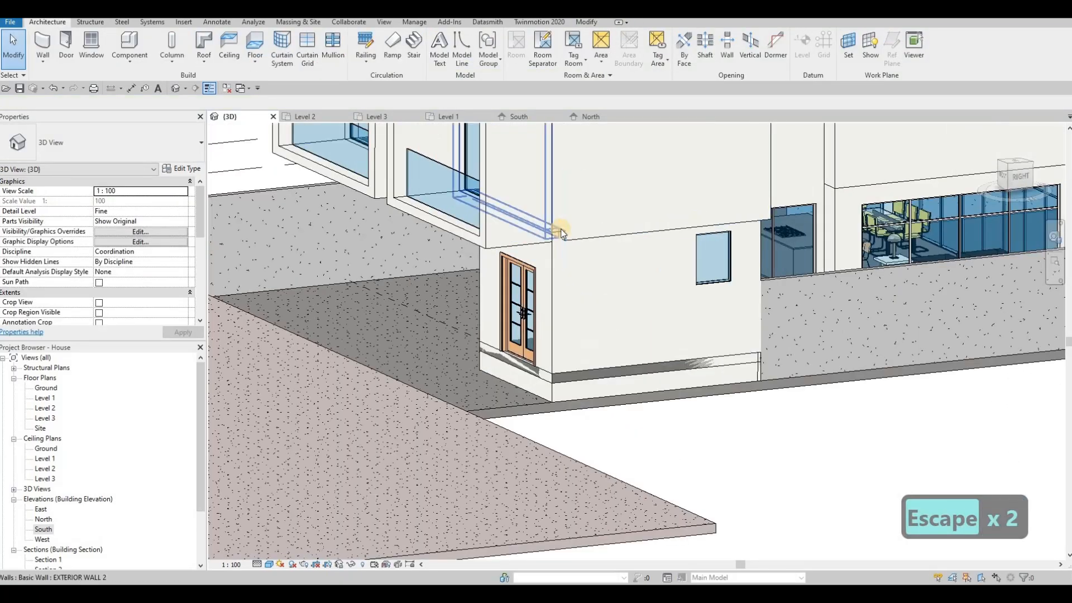
pyautogui.click(568, 234)
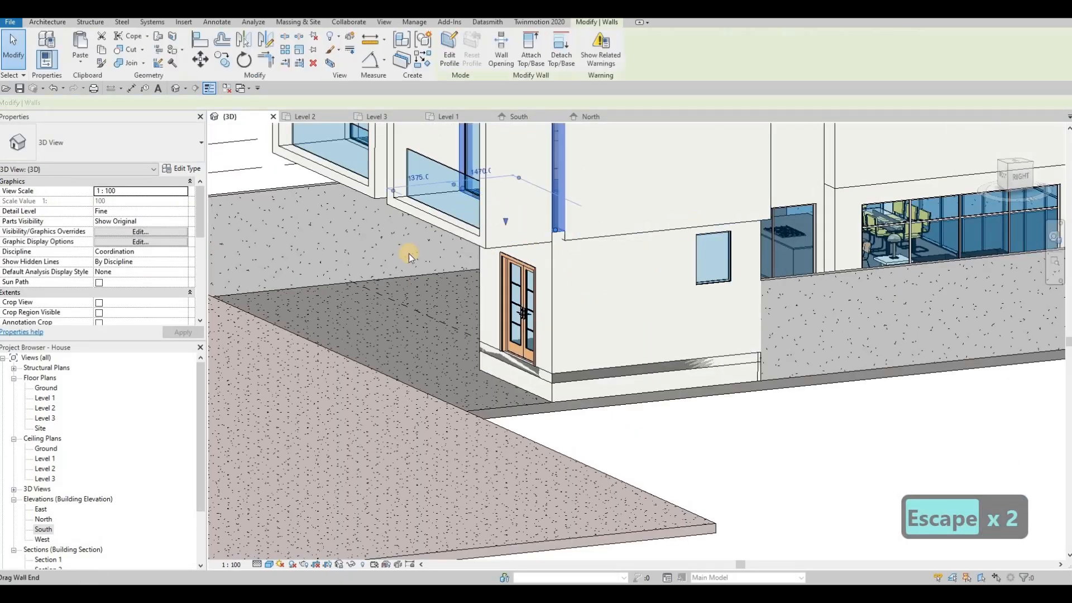
pyautogui.doubleClick(45, 405)
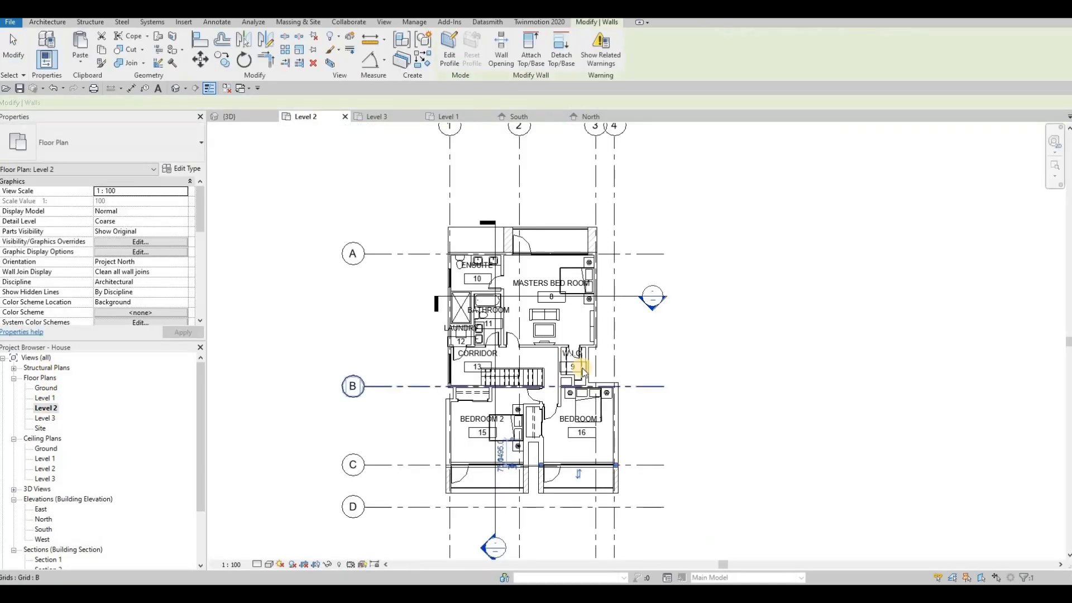
pyautogui.scroll(6, 538, 364)
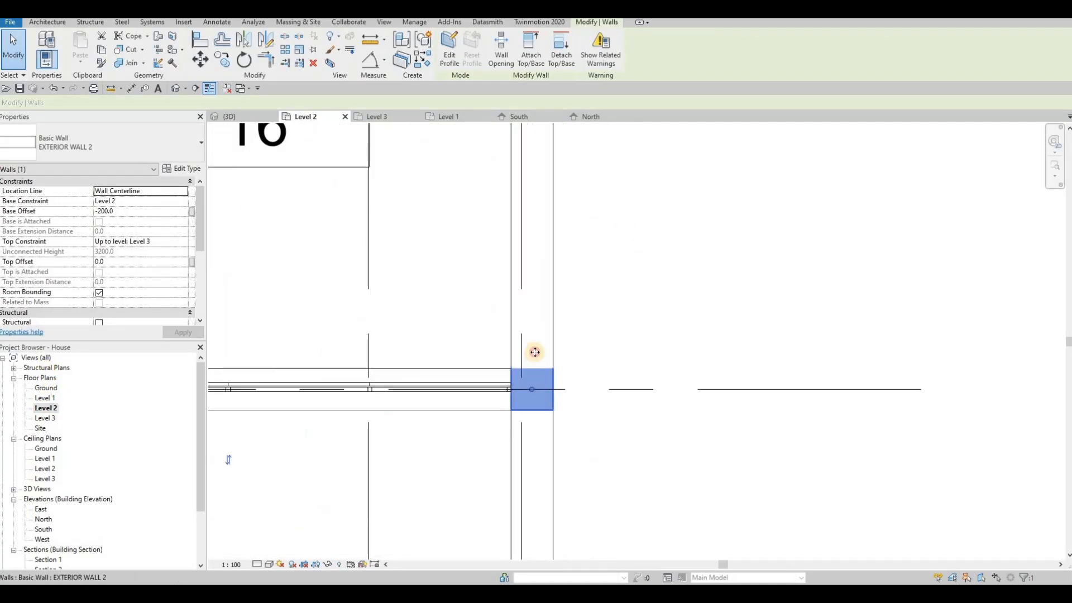
pyautogui.press('Escape')
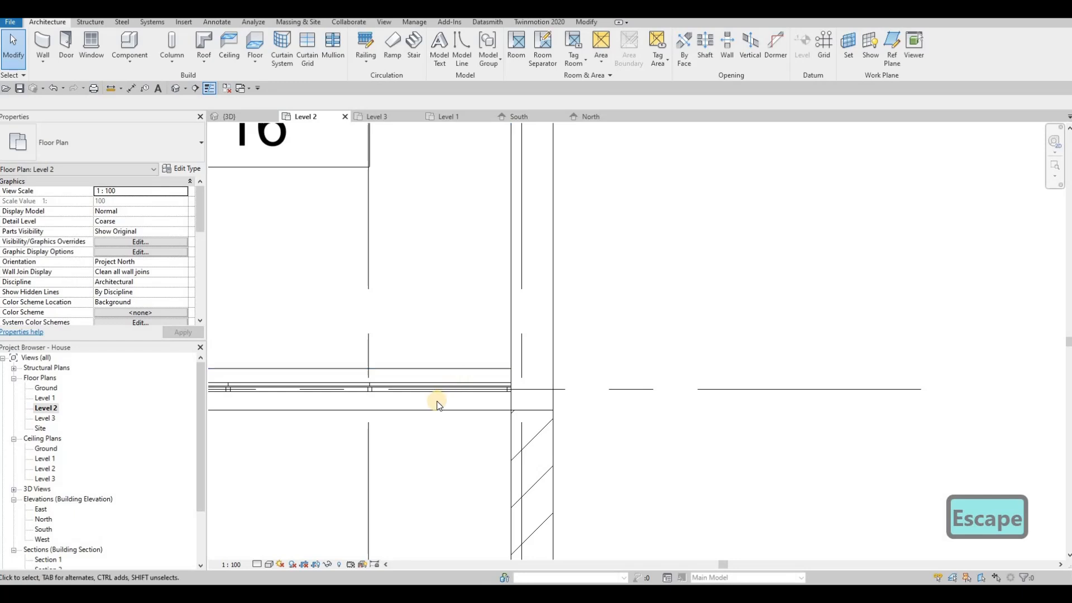
# Try to extend Bedroom 1's outer side wall to the balcony side of the cross wall, and inspect the corner in 3D.
pyautogui.click(531, 357)
pyautogui.click(528, 385)
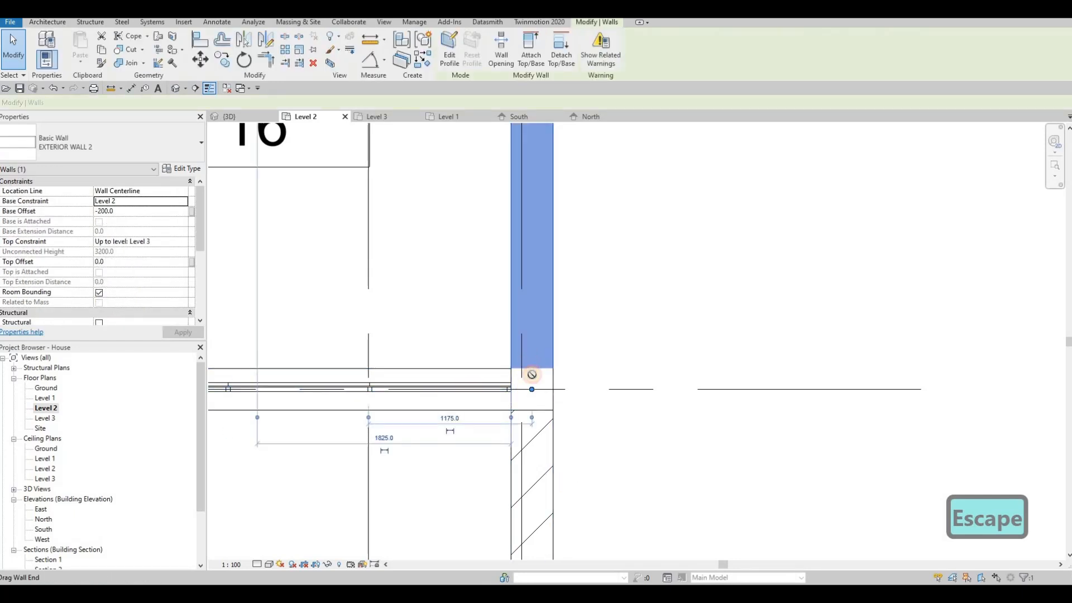
pyautogui.moveTo(531, 374); pyautogui.dragTo(529, 411)
pyautogui.press('Escape')
pyautogui.click(529, 375)
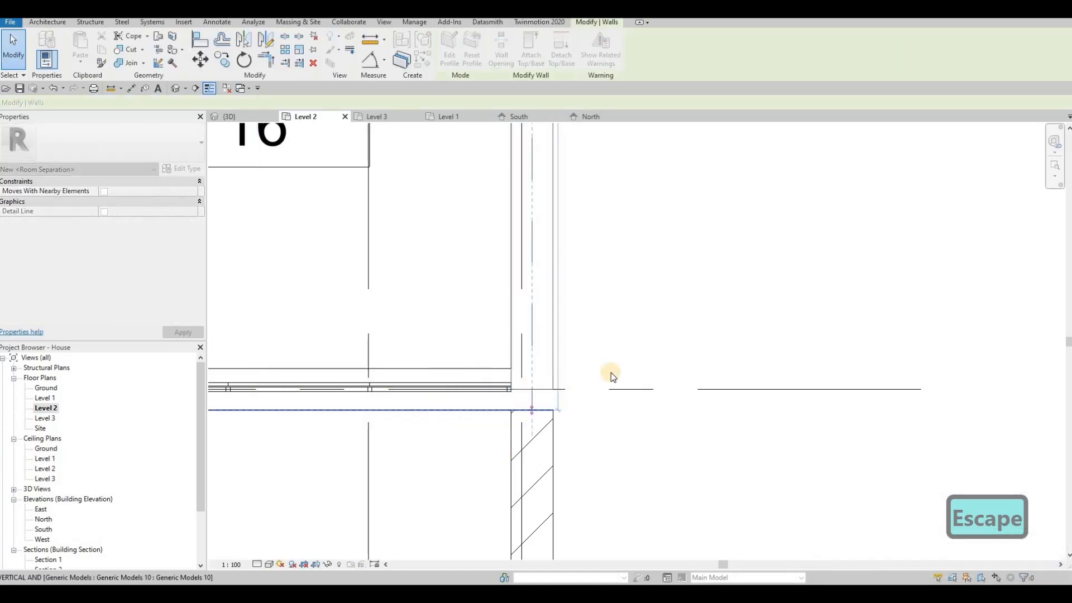
pyautogui.press('Escape')
pyautogui.press('Escape')
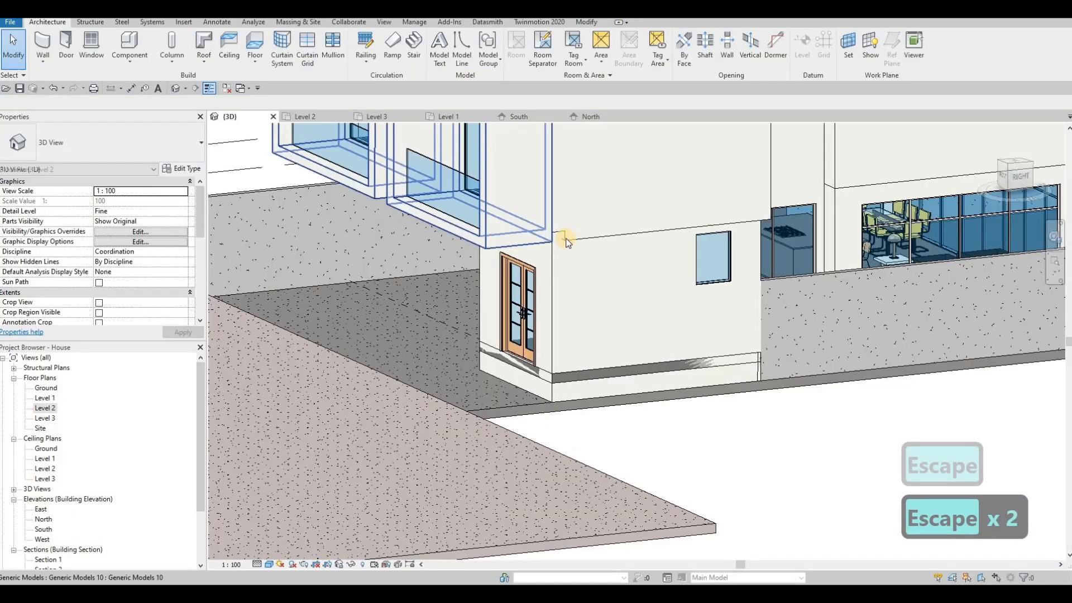
pyautogui.press('Escape')
pyautogui.press('Escape')
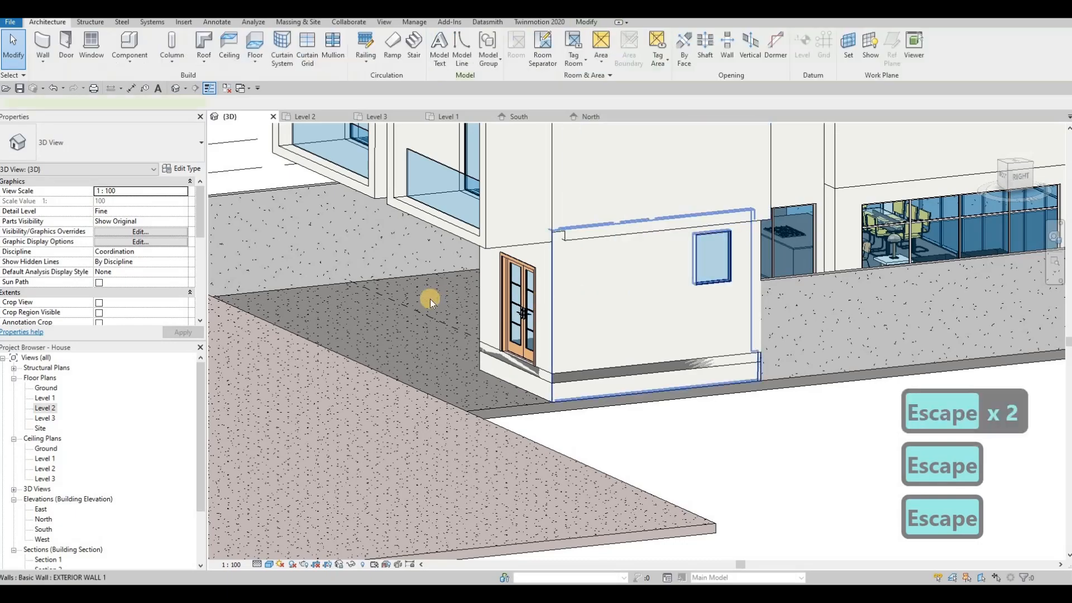
pyautogui.keyDown('shift'); pyautogui.moveTo(430, 300); pyautogui.dragTo(621, 206, button='middle'); pyautogui.keyUp('shift')
pyautogui.press('Escape')
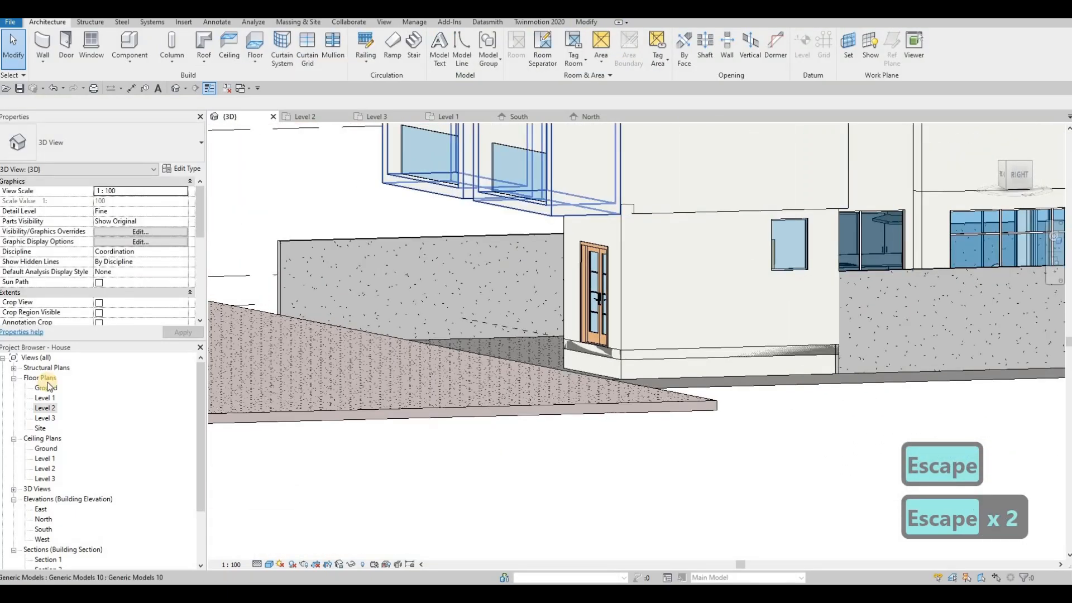
# Examine the exterior walls along the balcony doors of Bedroom 1 and Bedroom 2 in the Level 2 floor plan.
pyautogui.doubleClick(52, 410)
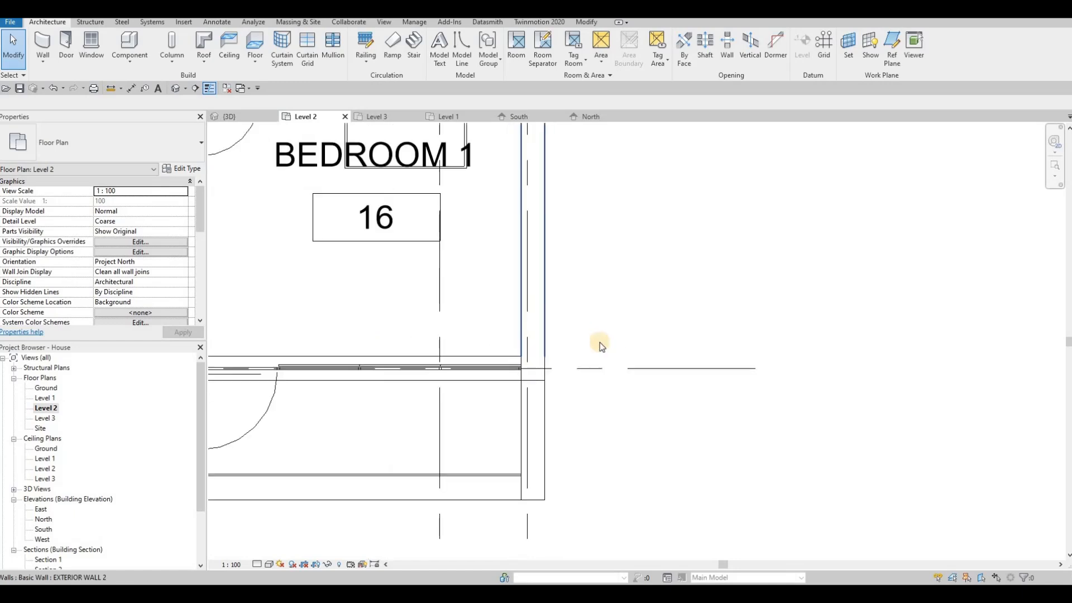
pyautogui.scroll(-3, 598, 338)
pyautogui.scroll(3, 600, 338)
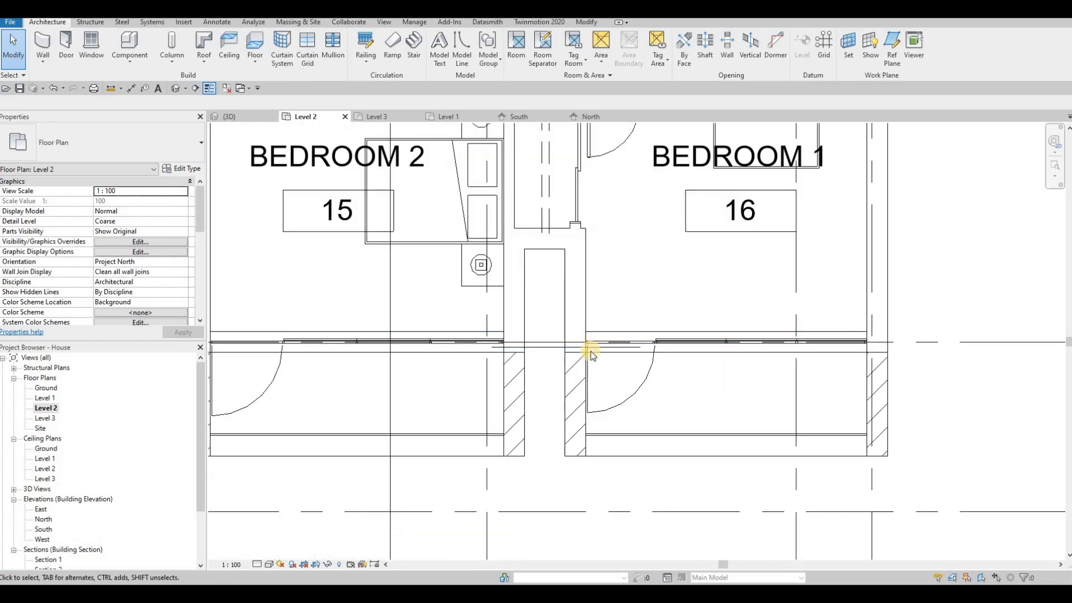
pyautogui.click(591, 349)
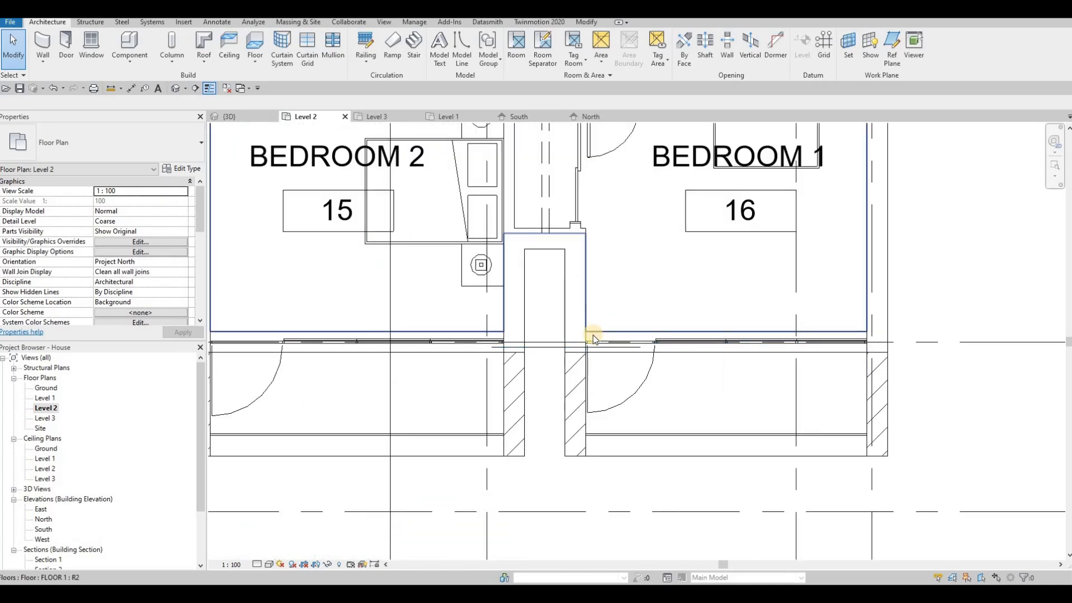
pyautogui.press('Tab')
pyautogui.press('Tab')
pyautogui.press('Tab')
pyautogui.press('Tab')
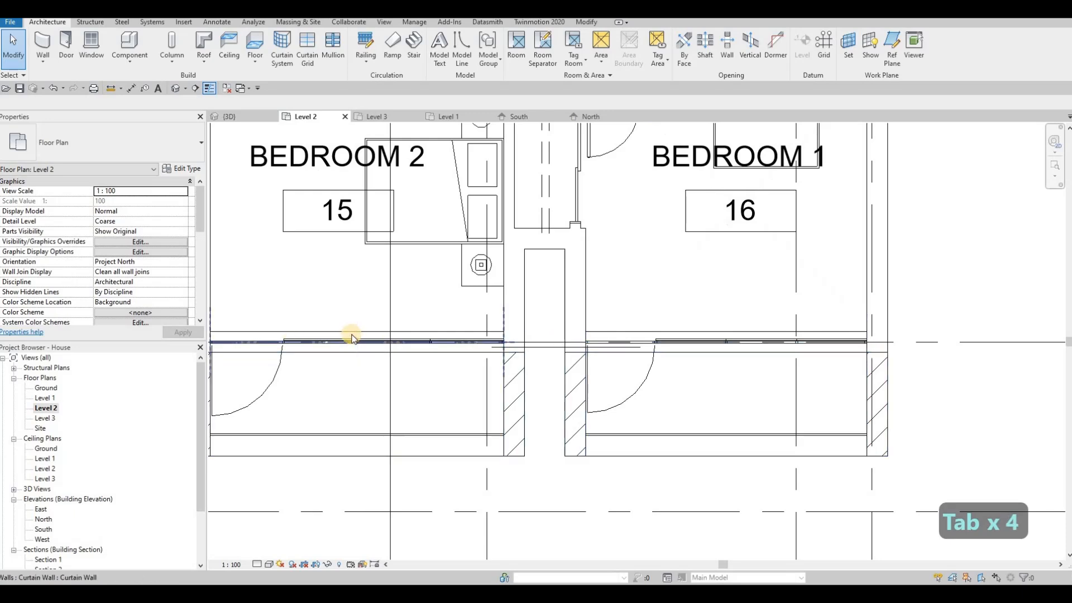
pyautogui.press('Tab')
pyautogui.press('Tab')
pyautogui.moveTo(210, 344); pyautogui.dragTo(416, 336, button='middle')
pyautogui.press('Escape')
pyautogui.click(413, 338)
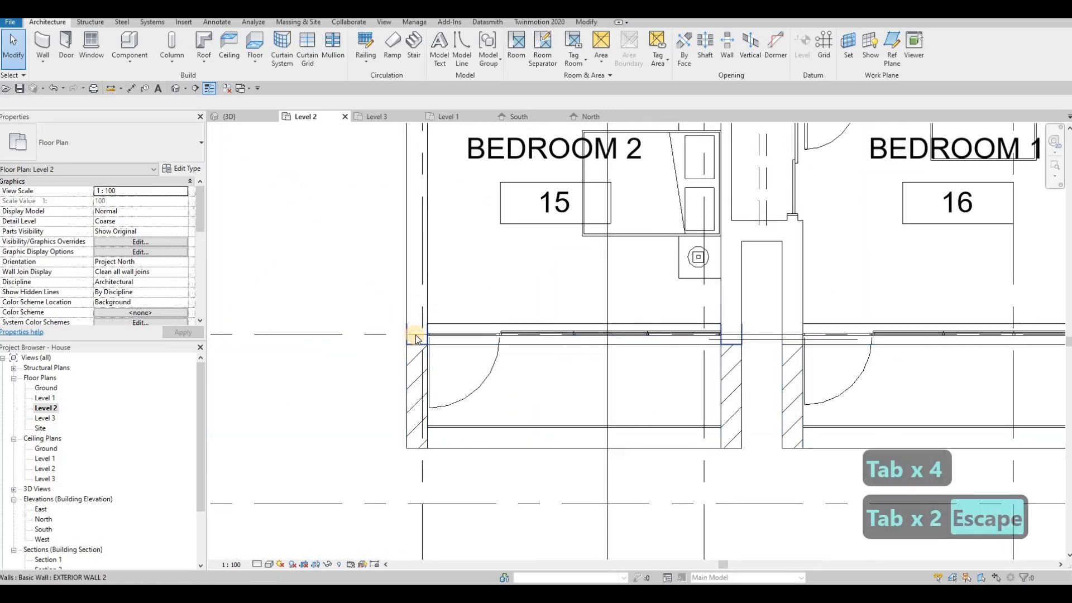
pyautogui.press('Escape')
# Select the cross wall along Bedroom 1's balcony doors in the Level 2 plan and check where its ends meet the side walls.
pyautogui.moveTo(783, 334); pyautogui.dragTo(431, 337, button='middle')
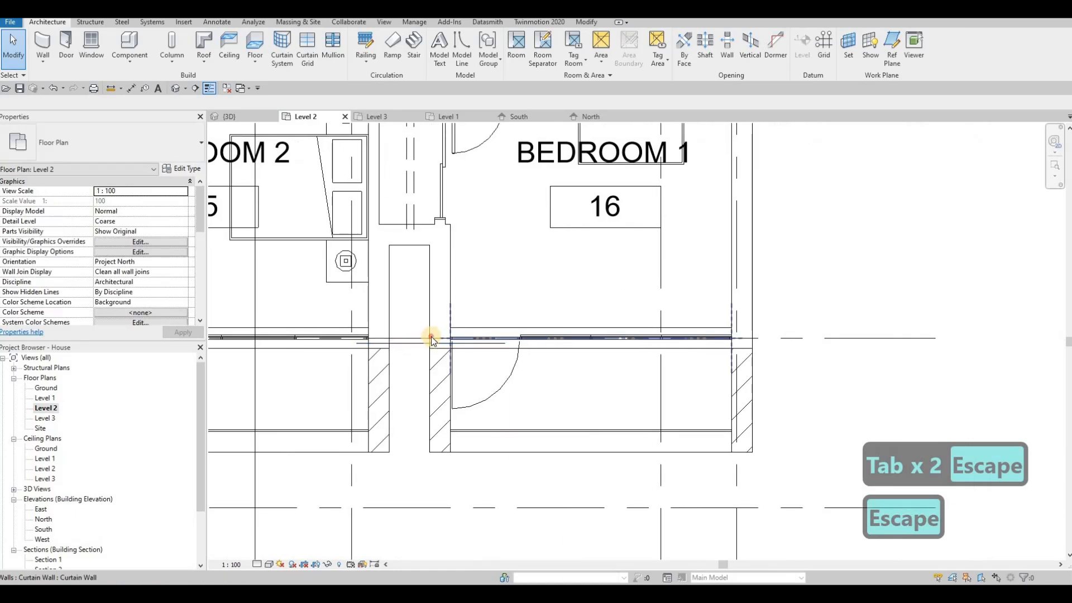
pyautogui.click(614, 339)
pyautogui.scroll(4, 709, 329)
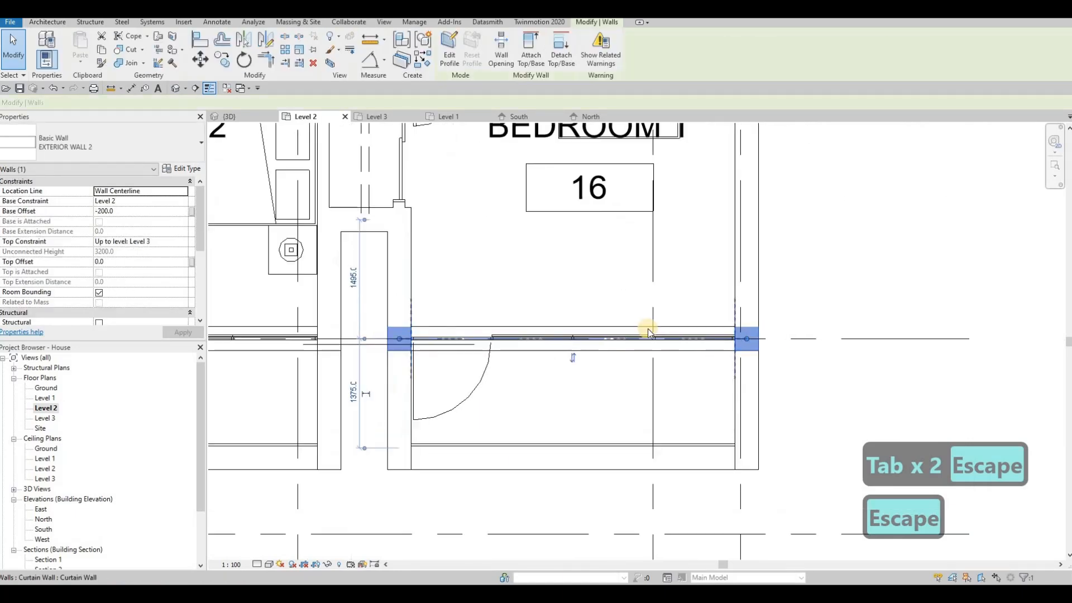
pyautogui.press('Escape')
pyautogui.press('Escape')
pyautogui.press('Escape')
pyautogui.click(229, 116)
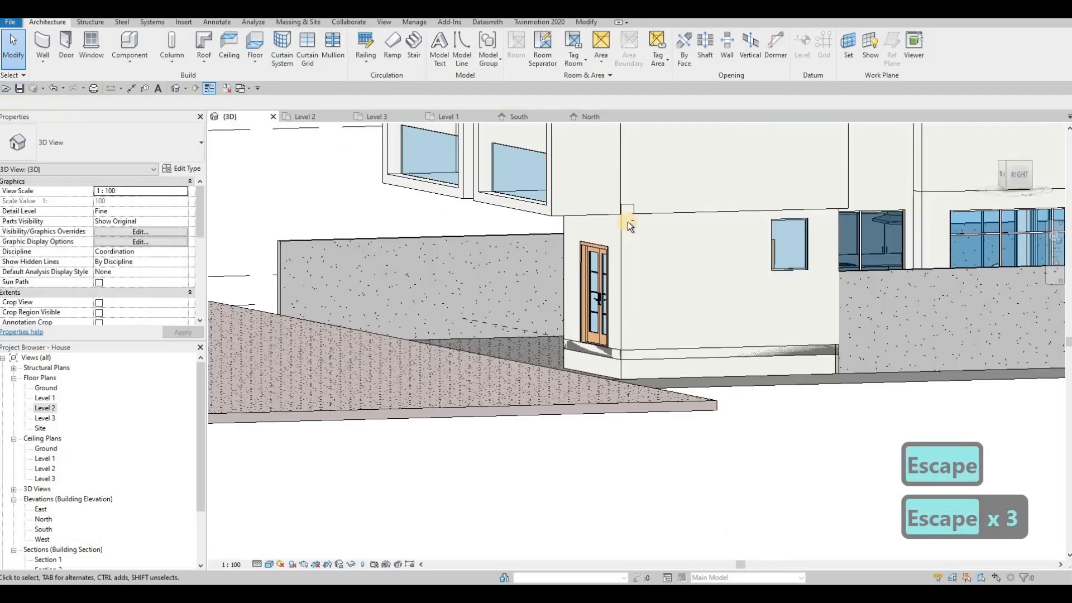
# Try to stretch the end of the balcony-door cross wall at the front corner in 3D, and undo it.
pyautogui.click(622, 176)
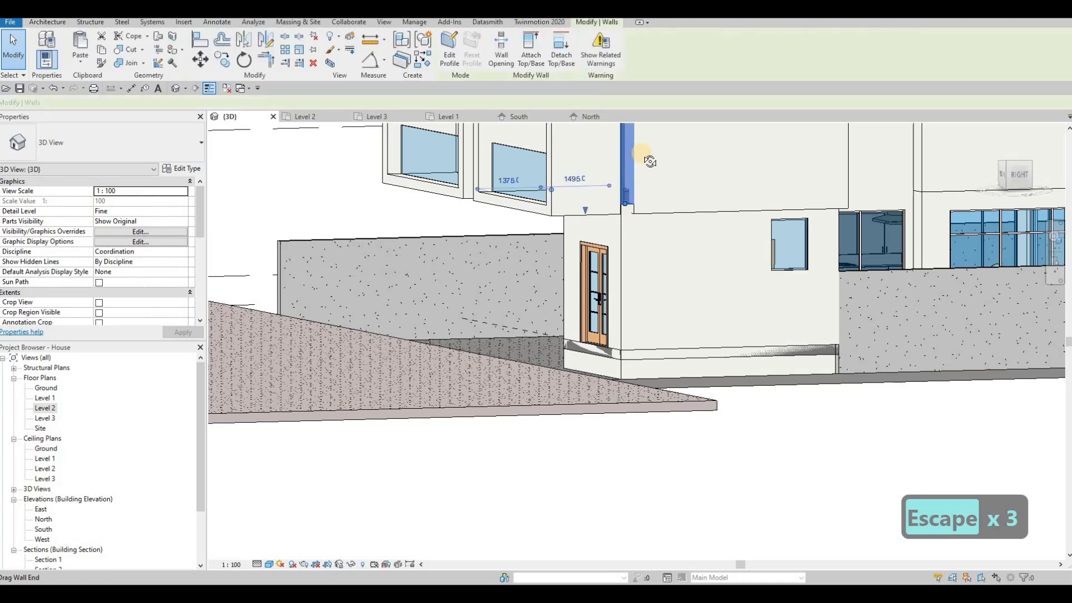
pyautogui.scroll(6, 621, 172)
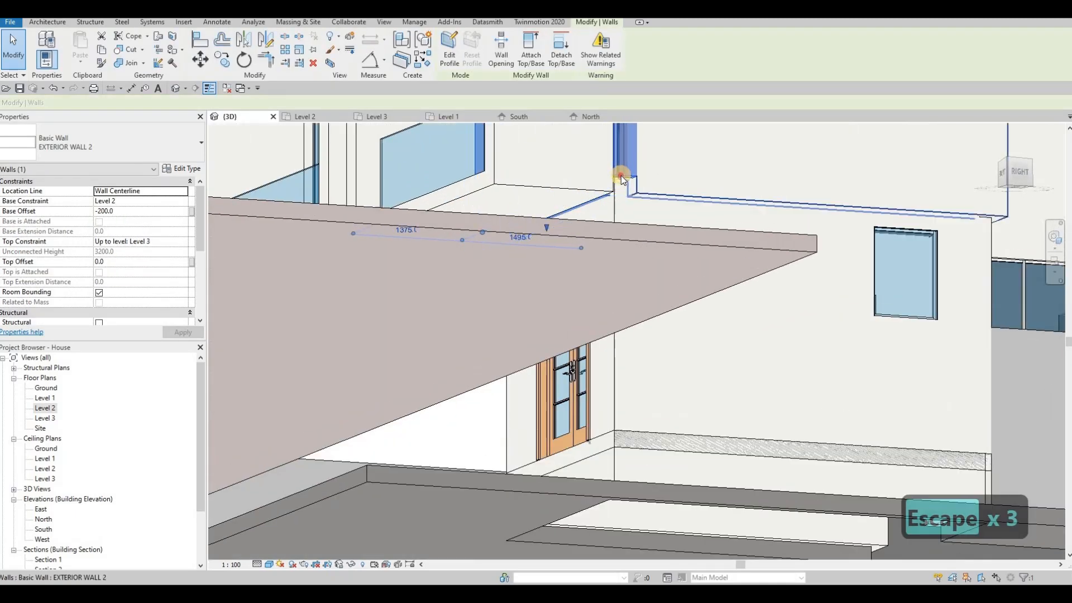
pyautogui.moveTo(621, 183); pyautogui.dragTo(659, 194)
pyautogui.scroll(-5, 610, 276)
pyautogui.press('Escape')
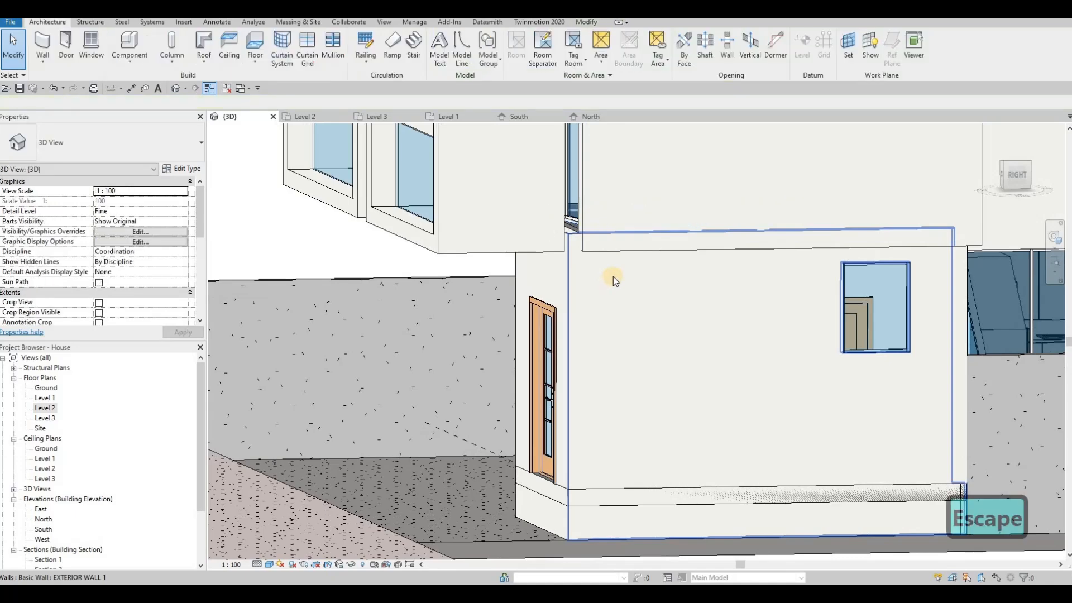
pyautogui.hotkey('ctrl', 'z')
# Stretch the outer end of Bedroom 1's cross wall past the side wall in the Level 2 plan and inspect the corner in 3D.
pyautogui.keyDown('shift'); pyautogui.moveTo(561, 296); pyautogui.dragTo(43, 412, button='middle'); pyautogui.keyUp('shift')
pyautogui.scroll(5, 575, 202)
pyautogui.click(575, 200)
pyautogui.click(45, 407)
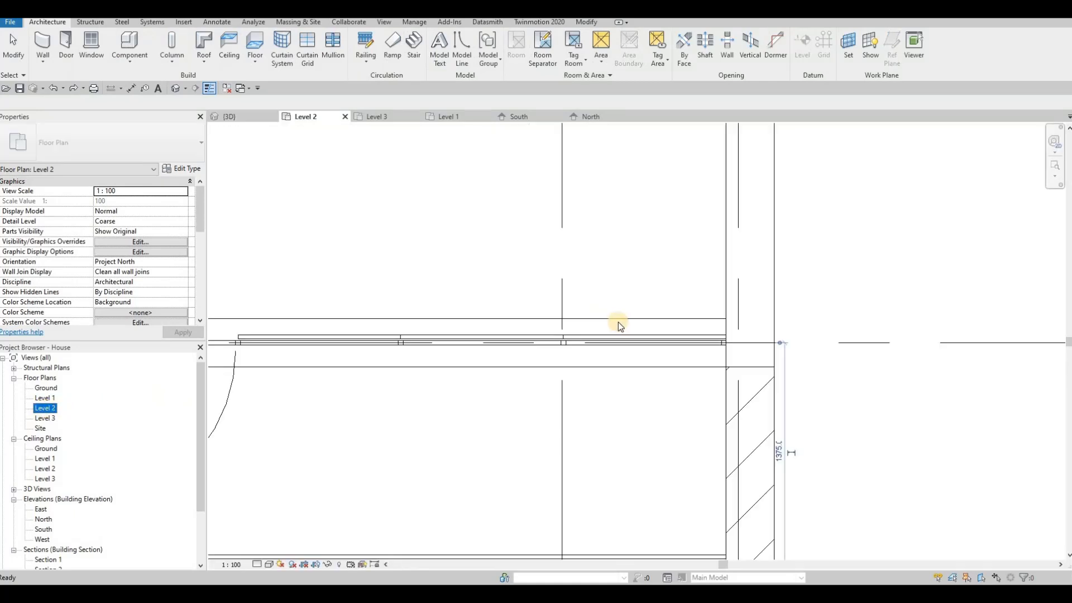
pyautogui.click(617, 322)
pyautogui.moveTo(660, 337); pyautogui.dragTo(645, 294, button='middle')
pyautogui.scroll(-2, 644, 294)
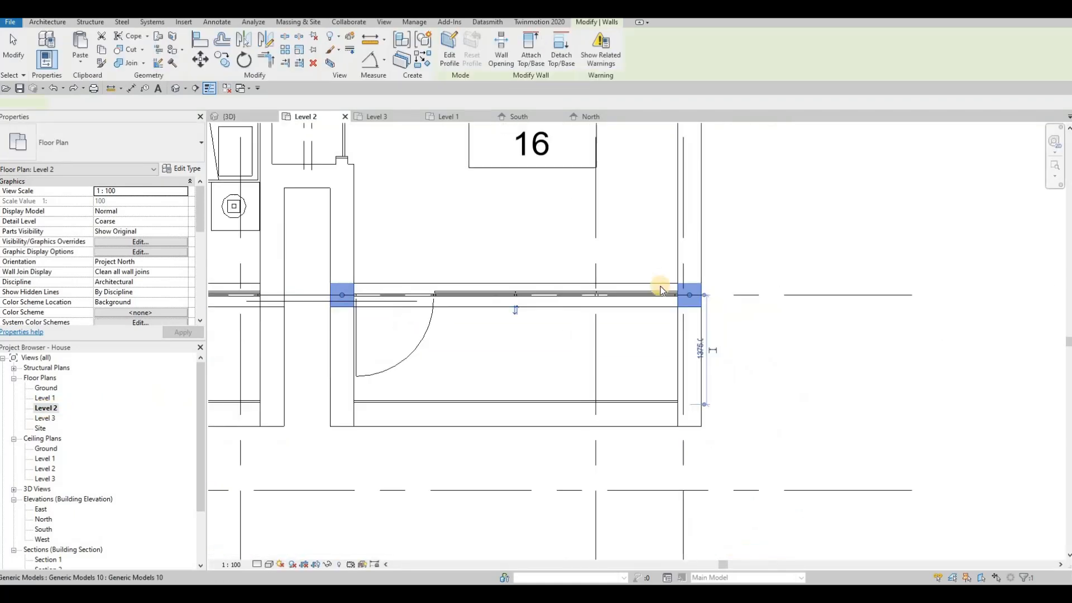
pyautogui.click(674, 295)
pyautogui.moveTo(723, 290); pyautogui.dragTo(724, 294)
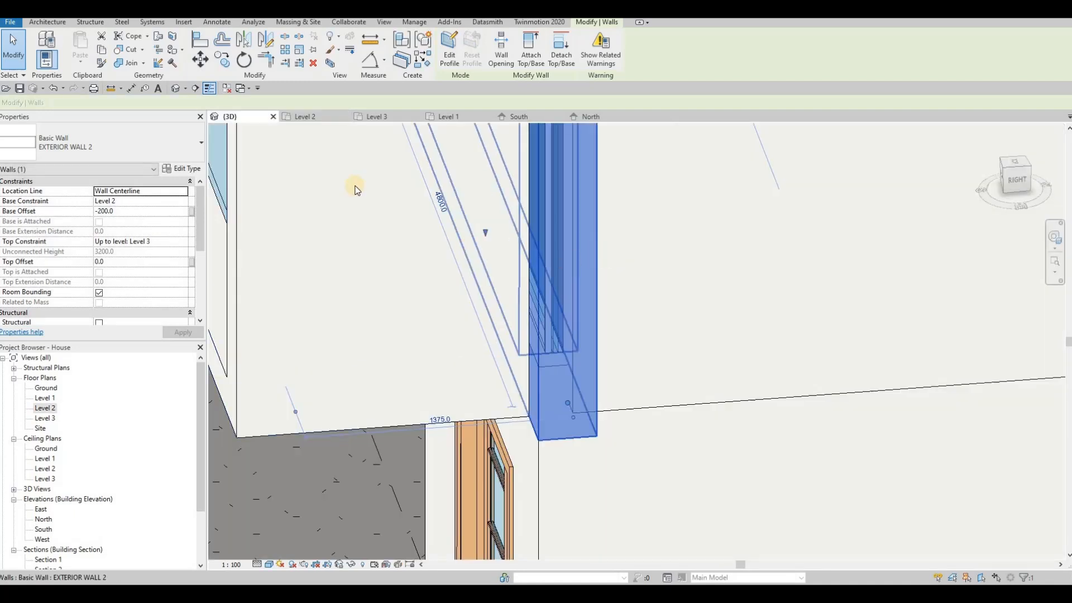
pyautogui.keyDown('shift'); pyautogui.moveTo(356, 187); pyautogui.dragTo(345, 168, button='middle'); pyautogui.keyUp('shift')
pyautogui.click(303, 118)
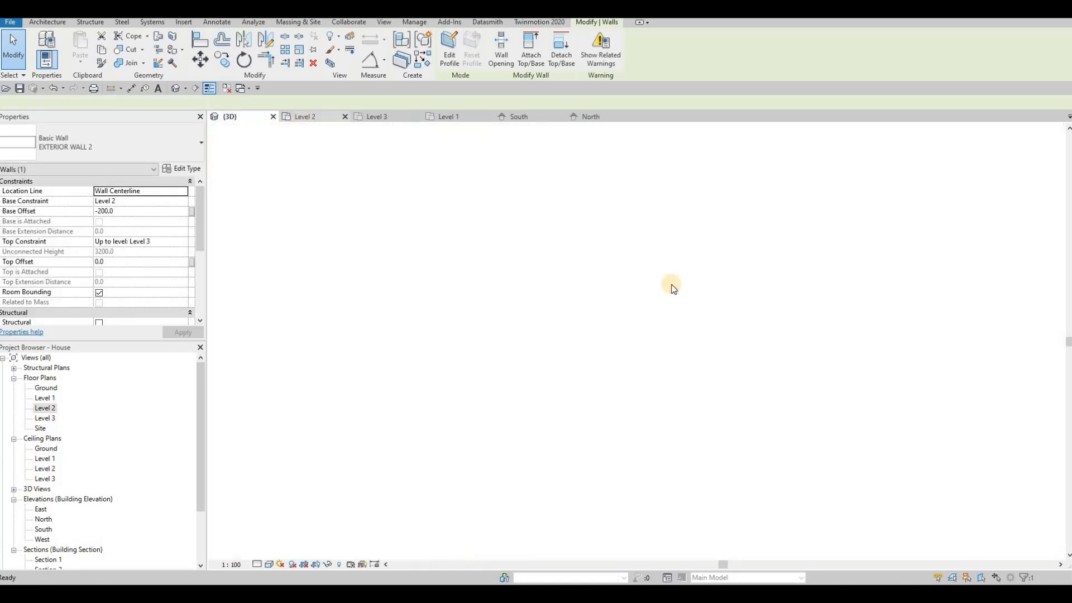
# Try to trim Bedroom 1's outer side wall and the protruding cross wall to a corner.
pyautogui.scroll(6, 728, 299)
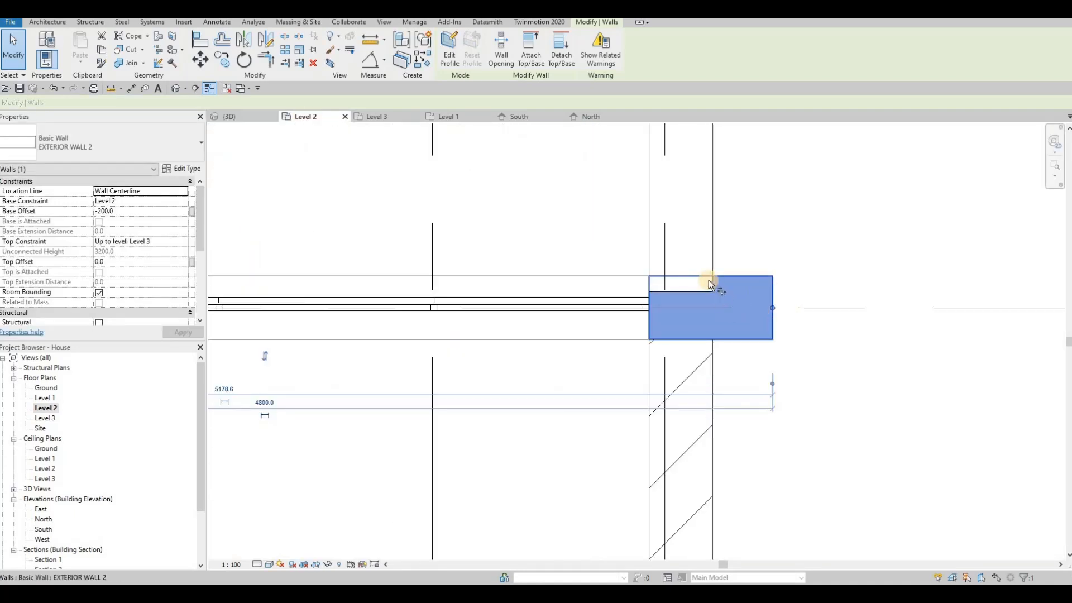
pyautogui.press('t')
pyautogui.press('r')
pyautogui.click(725, 279)
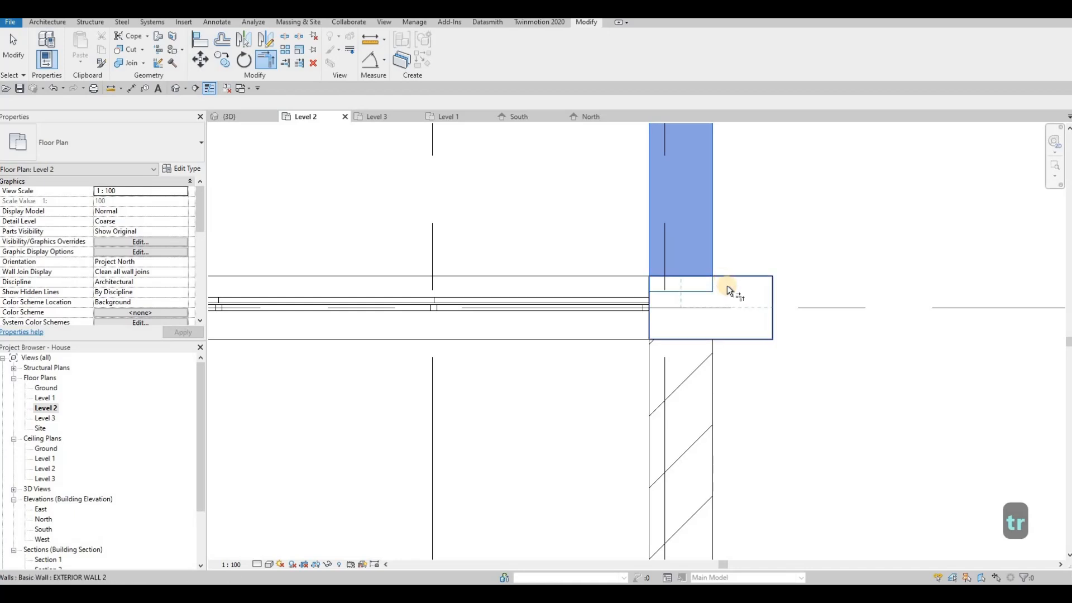
pyautogui.click(719, 298)
pyautogui.press('Escape')
pyautogui.press('Escape')
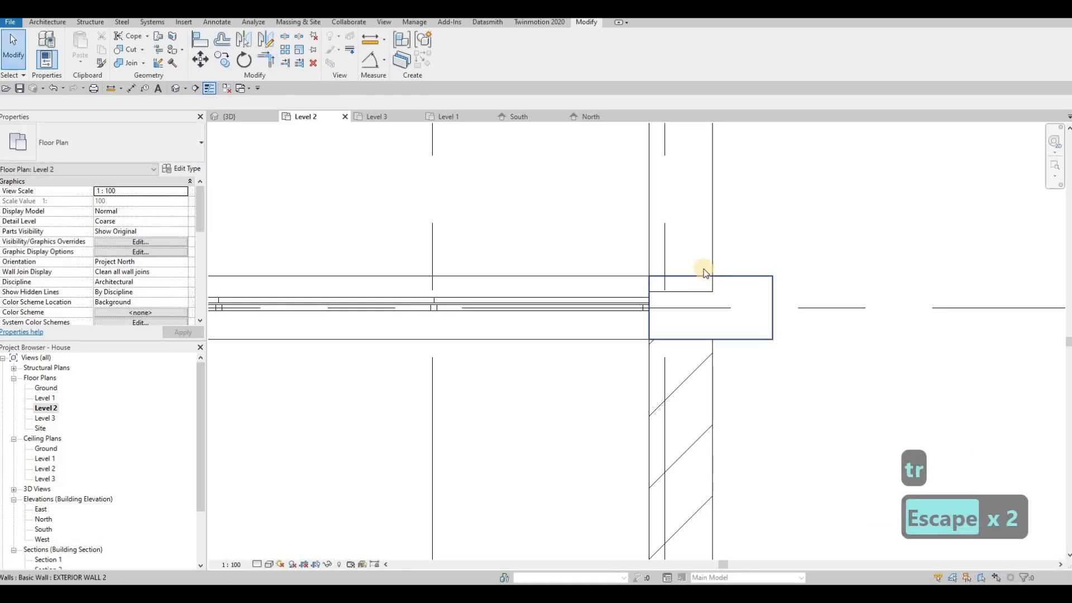
pyautogui.press('Escape')
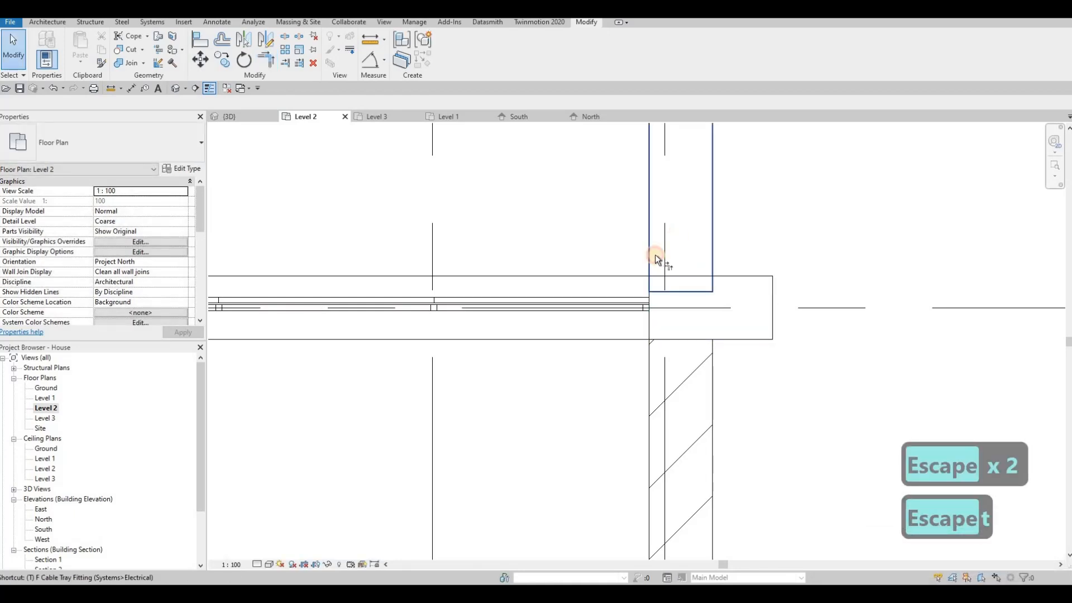
pyautogui.press('Escape')
pyautogui.press('Escape')
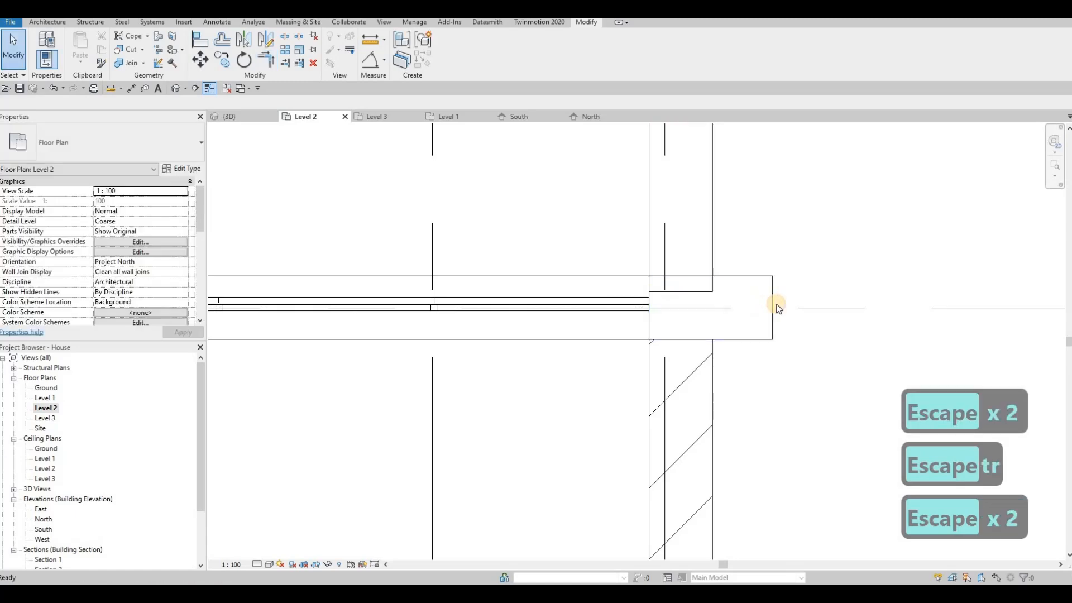
# Pull the protruding cross wall end back to just beyond the side wall's outer face and check the corner in 3D.
pyautogui.click(771, 309)
pyautogui.moveTo(771, 307); pyautogui.dragTo(718, 307)
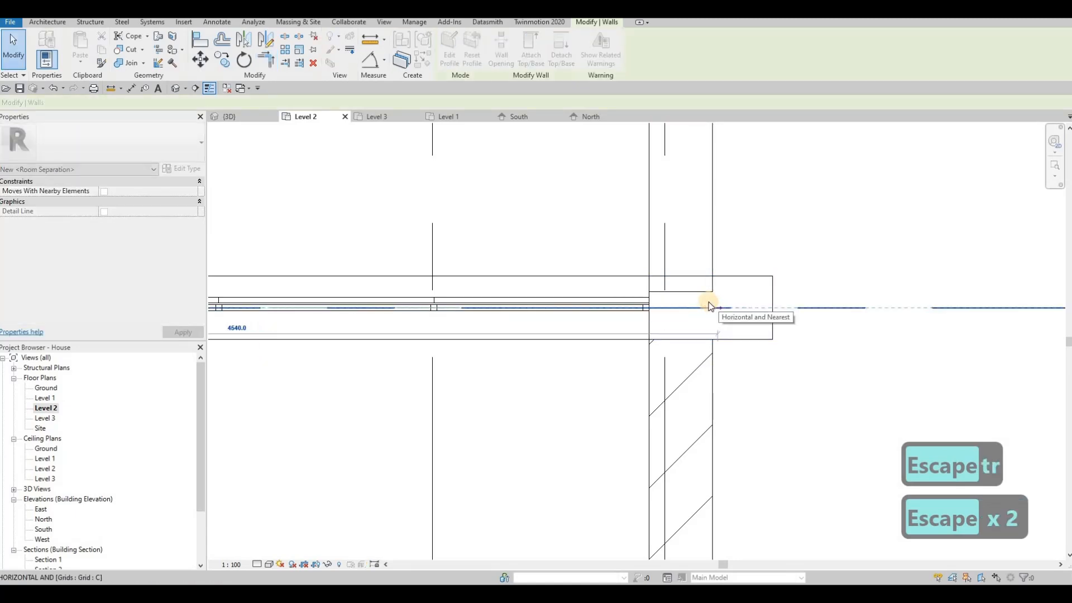
pyautogui.press('Escape')
pyautogui.click(255, 117)
pyautogui.press('Escape')
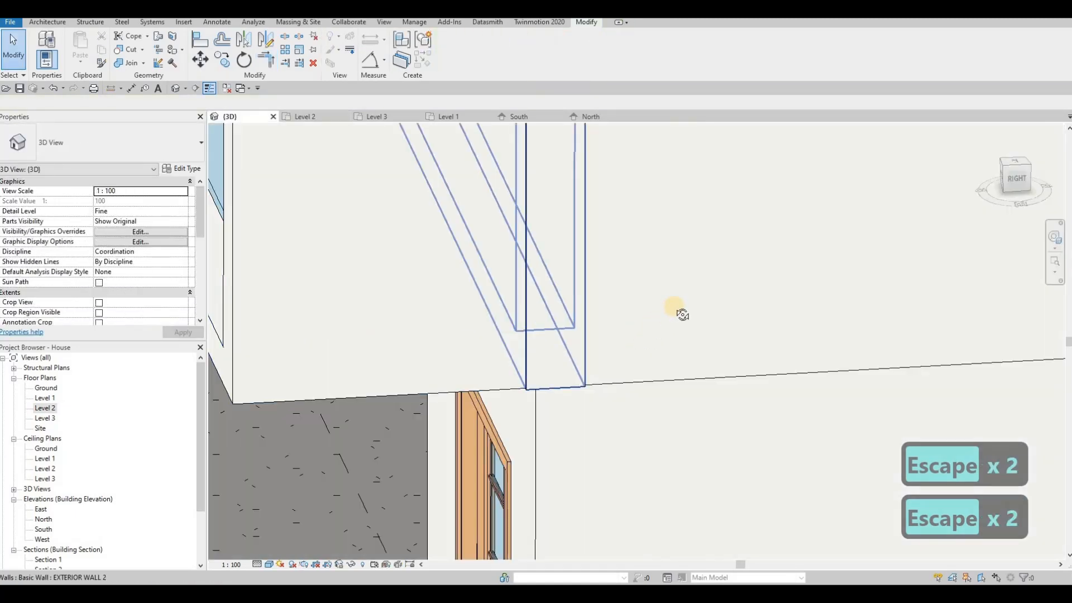
pyautogui.press('Escape')
pyautogui.scroll(-5, 635, 314)
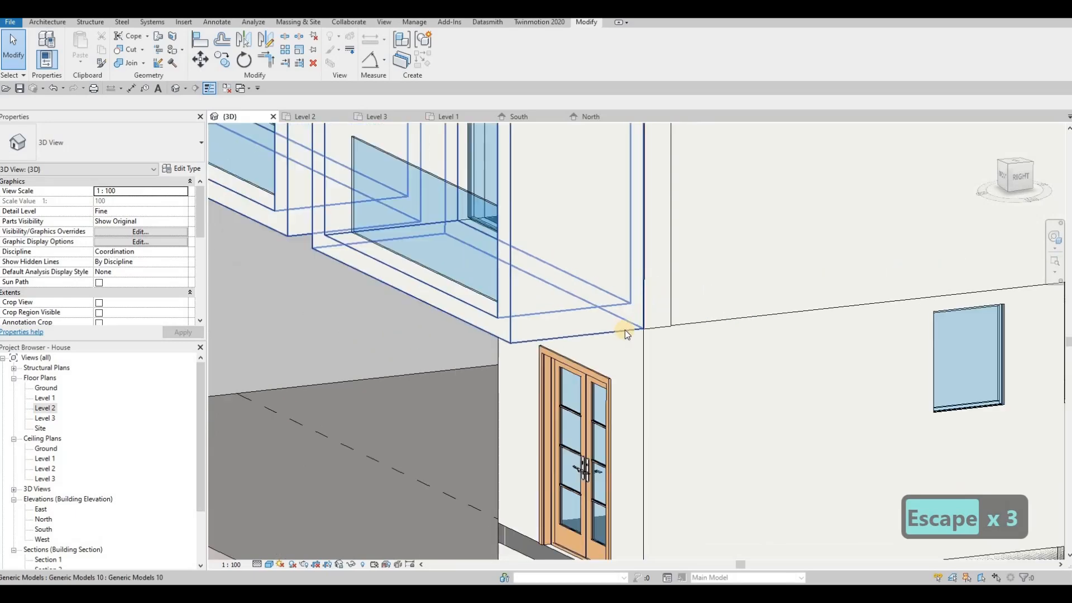
# Try to align the upper-floor wall faces at the corner above the entrance in 3D, and undo it.
pyautogui.press('a')
pyautogui.press('l')
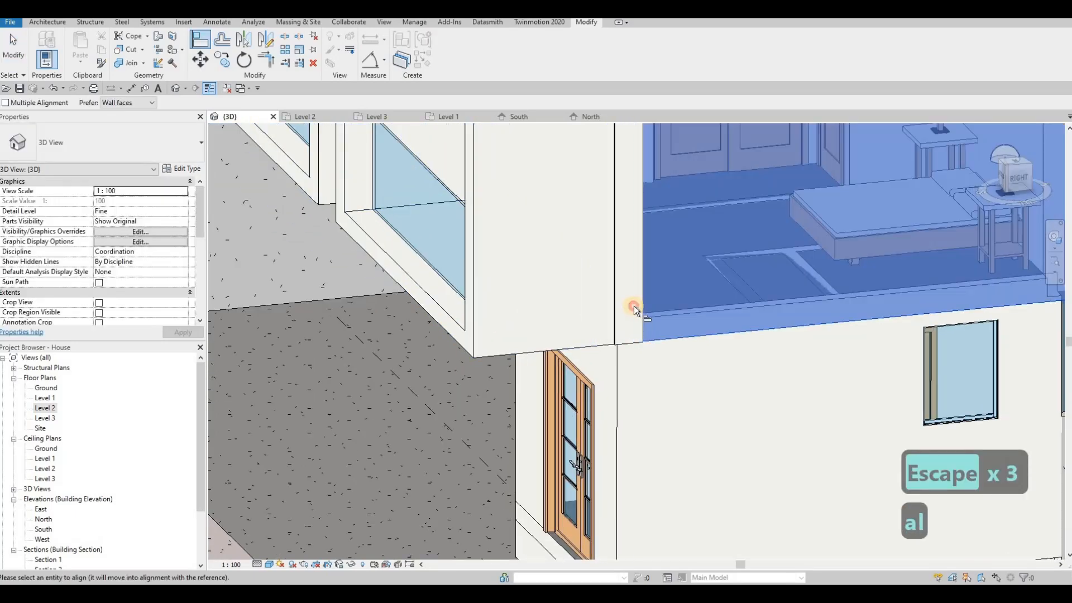
pyautogui.click(677, 321)
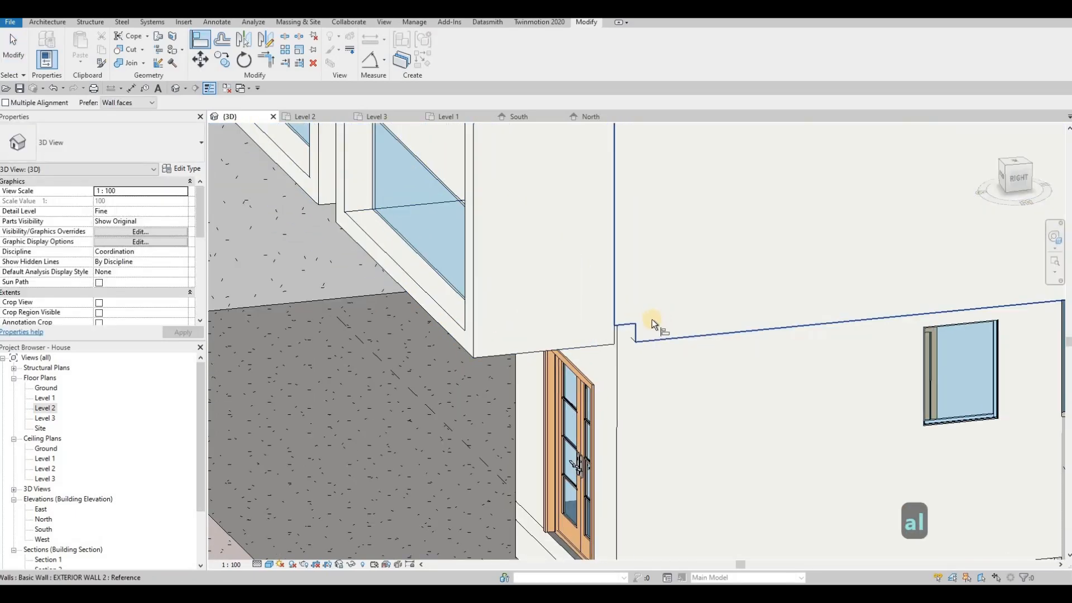
pyautogui.hotkey('ctrl', 'z')
pyautogui.press('Escape')
pyautogui.scroll(2, 672, 274)
# Try moving the cross wall's end onto the side wall's outer face in the Level 2 plan, and undo the move.
pyautogui.moveTo(697, 223)
pyautogui.keyDown('shift'); pyautogui.mouseDown(button='middle')
pyautogui.moveTo(699, 235)
pyautogui.moveTo(282, 316)
pyautogui.moveTo(58, 388)
pyautogui.mouseUp(button='middle'); pyautogui.keyUp('shift')
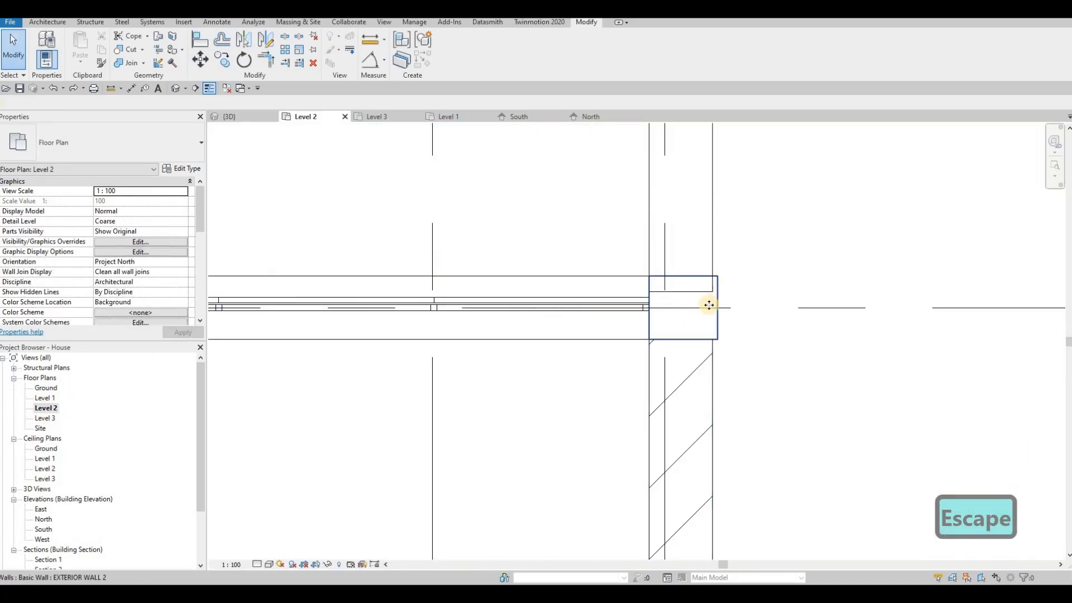
pyautogui.click(709, 305)
pyautogui.scroll(4, 711, 335)
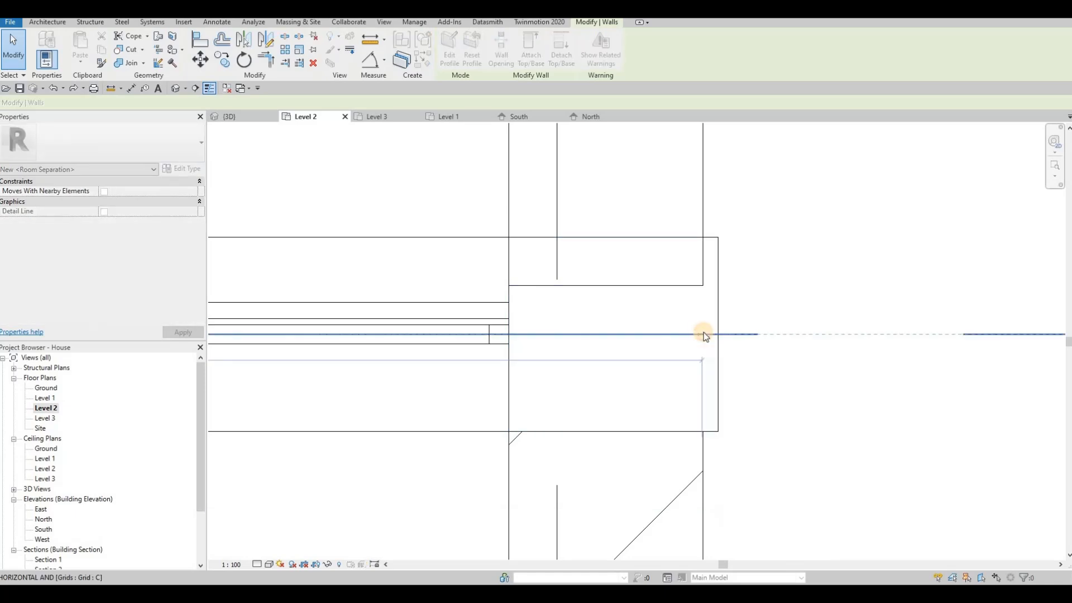
pyautogui.click(703, 332)
pyautogui.click(240, 118)
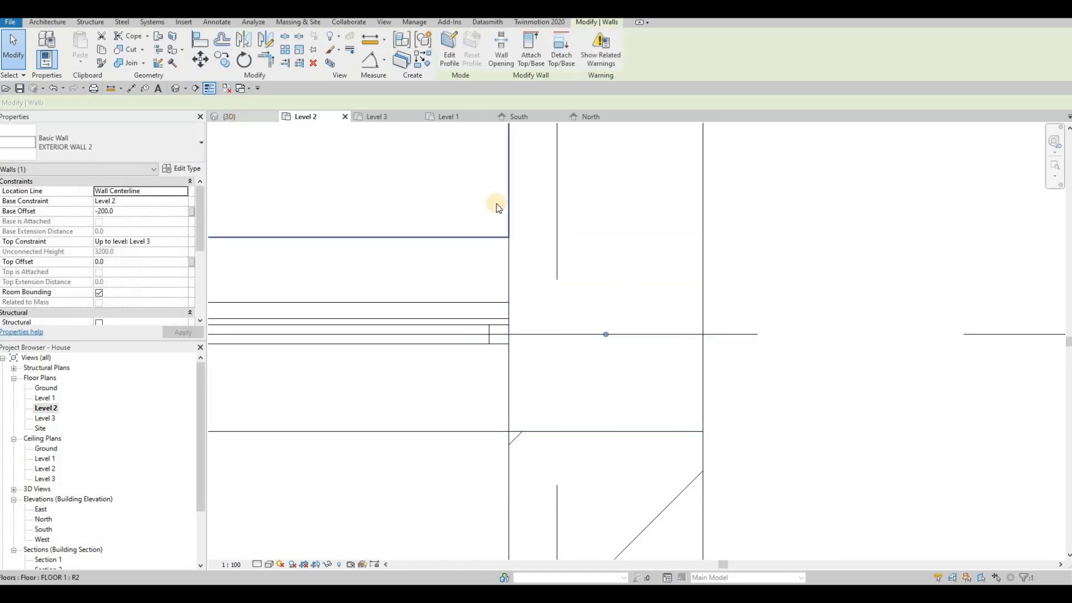
pyautogui.hotkey('ctrl', 'z')
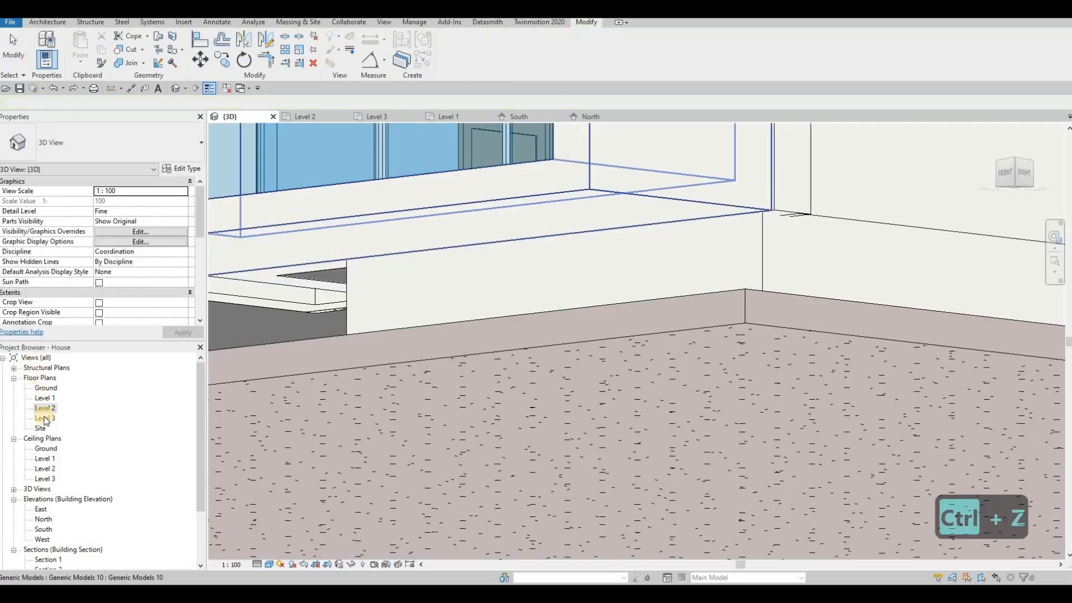
# Shorten Bedroom 1's outer side wall so that it ends clear of the cross wall and is separated from it.
pyautogui.click(49, 409)
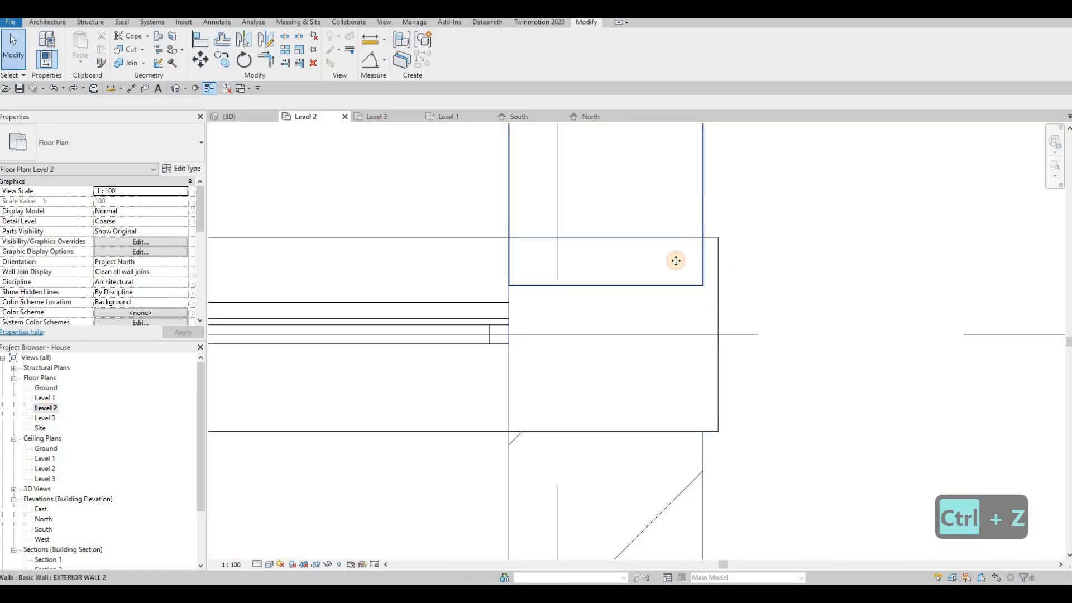
pyautogui.click(603, 331)
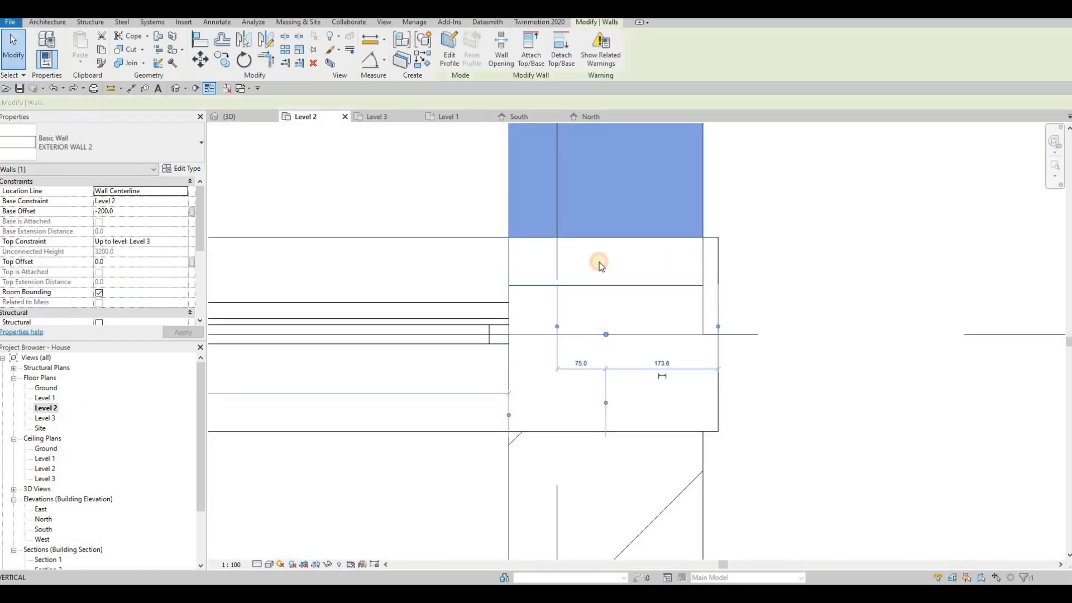
pyautogui.click(598, 263)
pyautogui.click(604, 331)
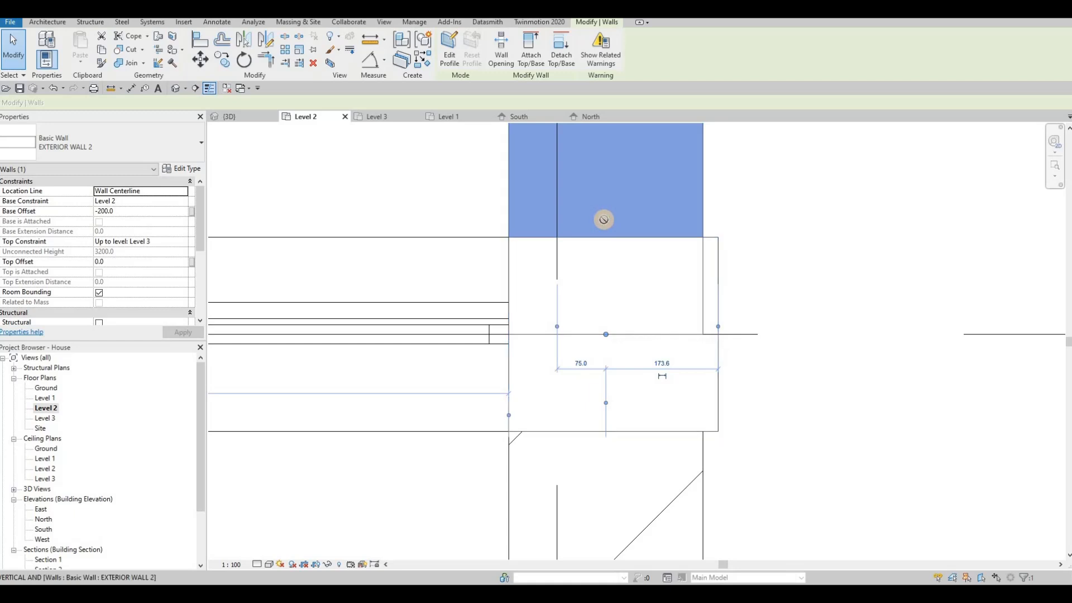
pyautogui.moveTo(603, 220); pyautogui.dragTo(605, 220)
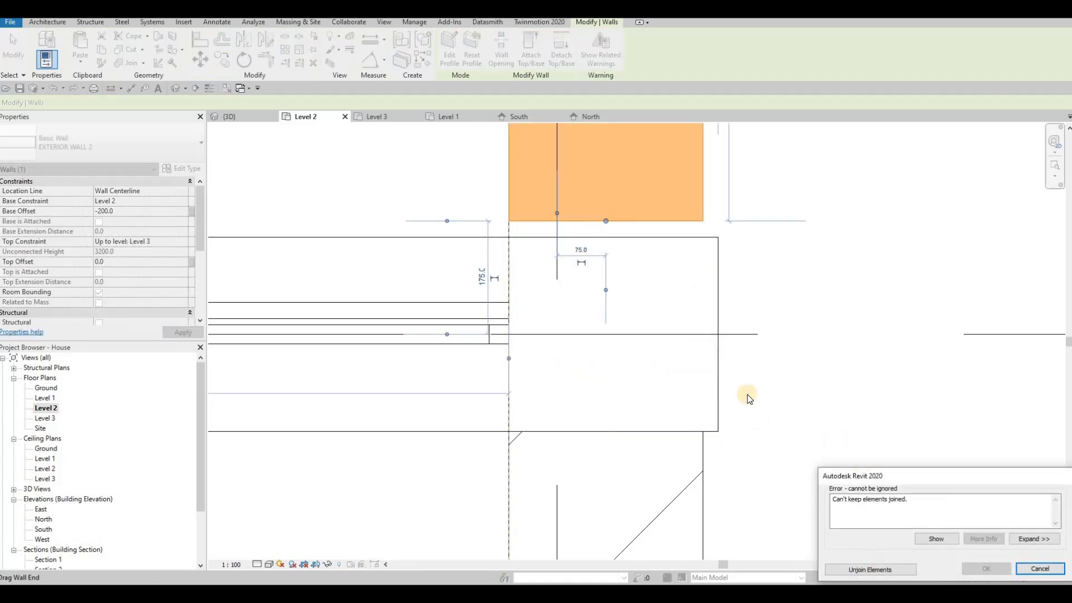
pyautogui.press('Escape')
pyautogui.press('Escape')
# Shorten the cross wall's free end until it nearly reaches the line of the side wall's outer face.
pyautogui.click(718, 333)
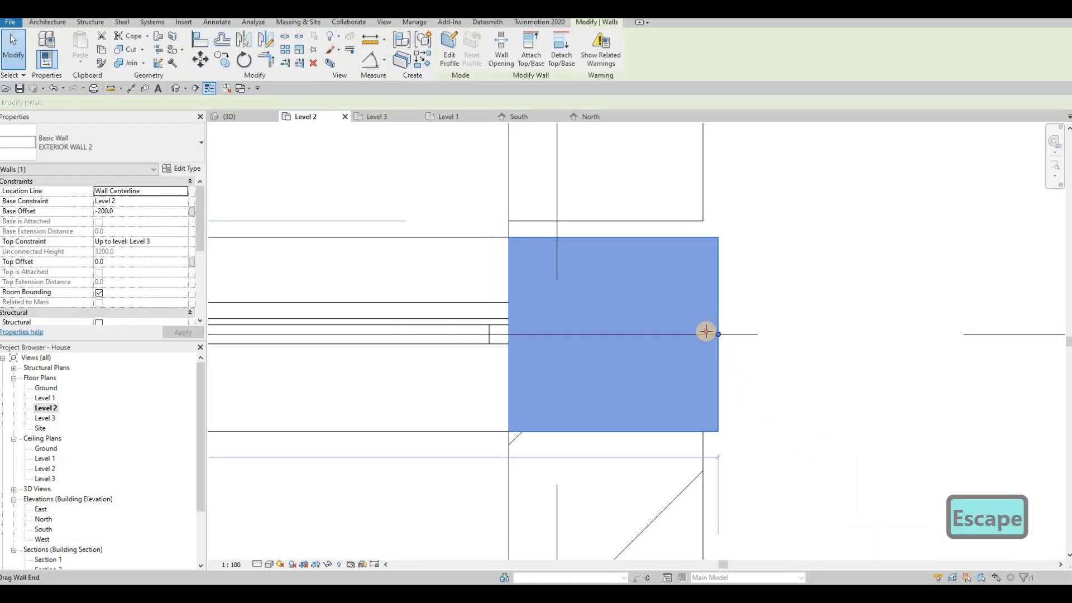
pyautogui.moveTo(707, 333); pyautogui.dragTo(705, 332)
pyautogui.press('Escape')
pyautogui.press('Escape')
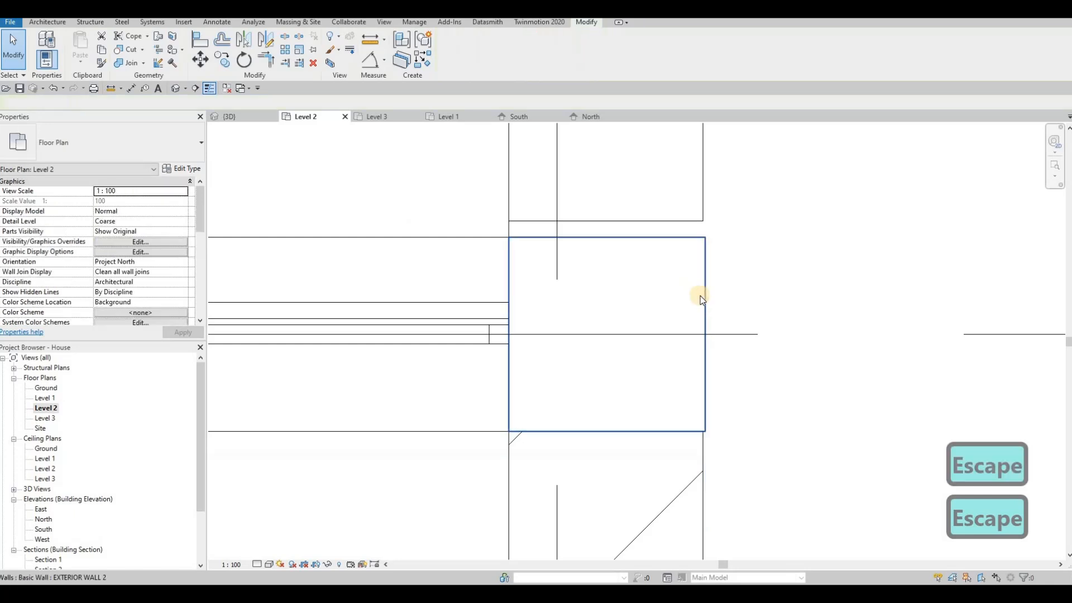
# Align the cross wall's end with the balcony side wall's outer face and extend Bedroom 1's side wall back to meet the cross wall.
pyautogui.click(698, 357)
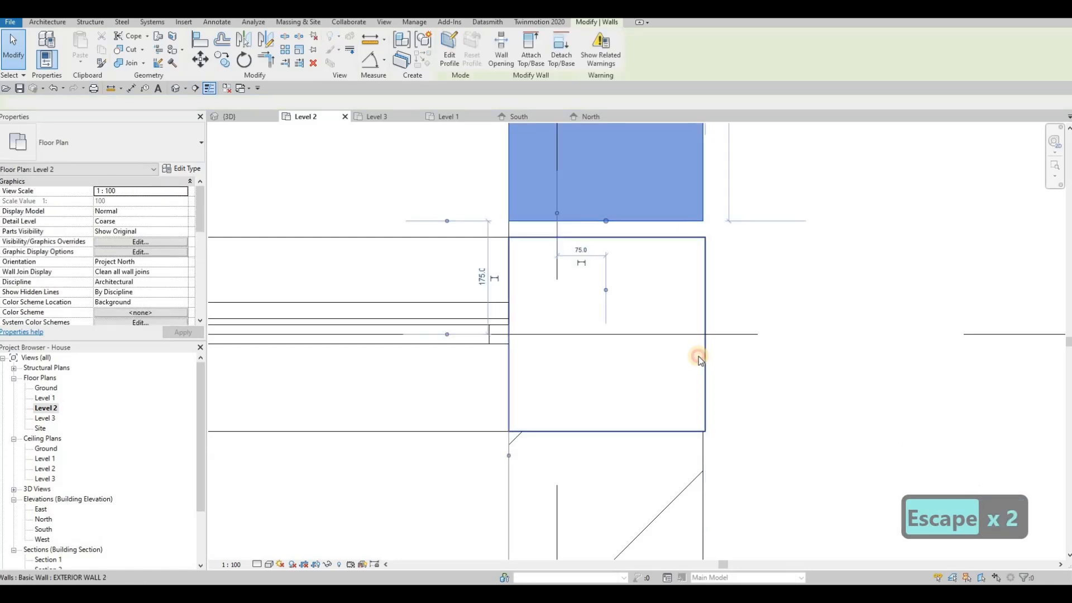
pyautogui.press('Escape')
pyautogui.click(698, 358)
pyautogui.press('Escape')
pyautogui.press('a')
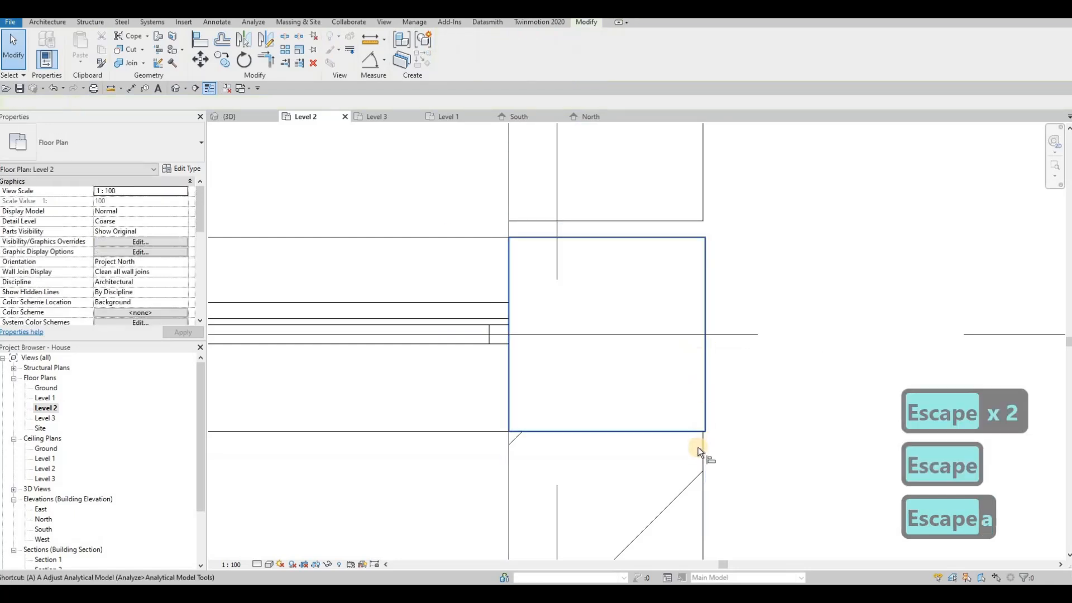
pyautogui.click(703, 440)
pyautogui.click(703, 404)
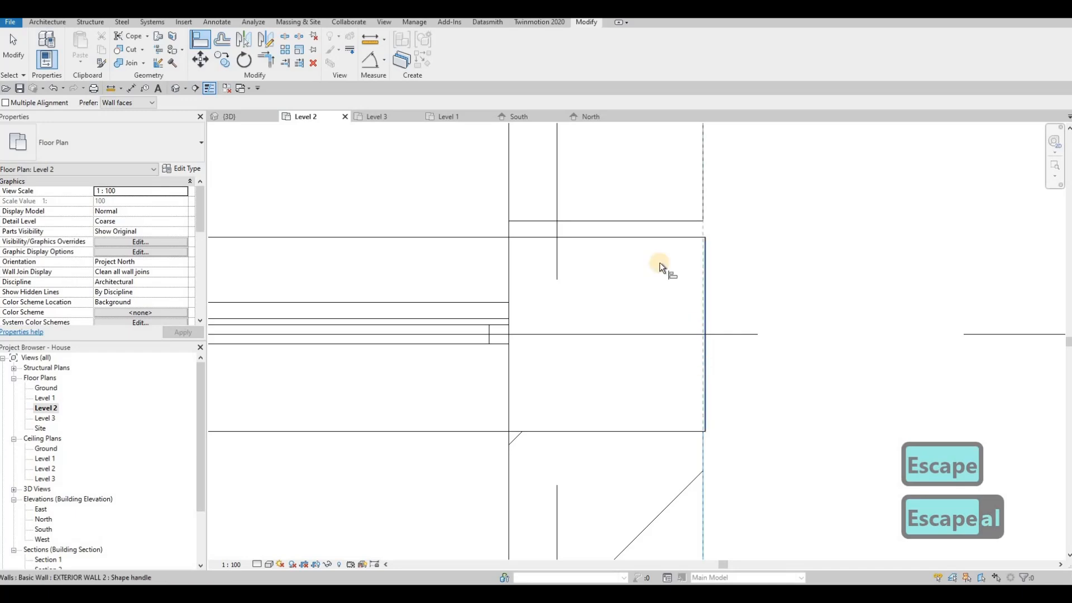
pyautogui.press('Escape')
pyautogui.press('Escape')
pyautogui.click(603, 221)
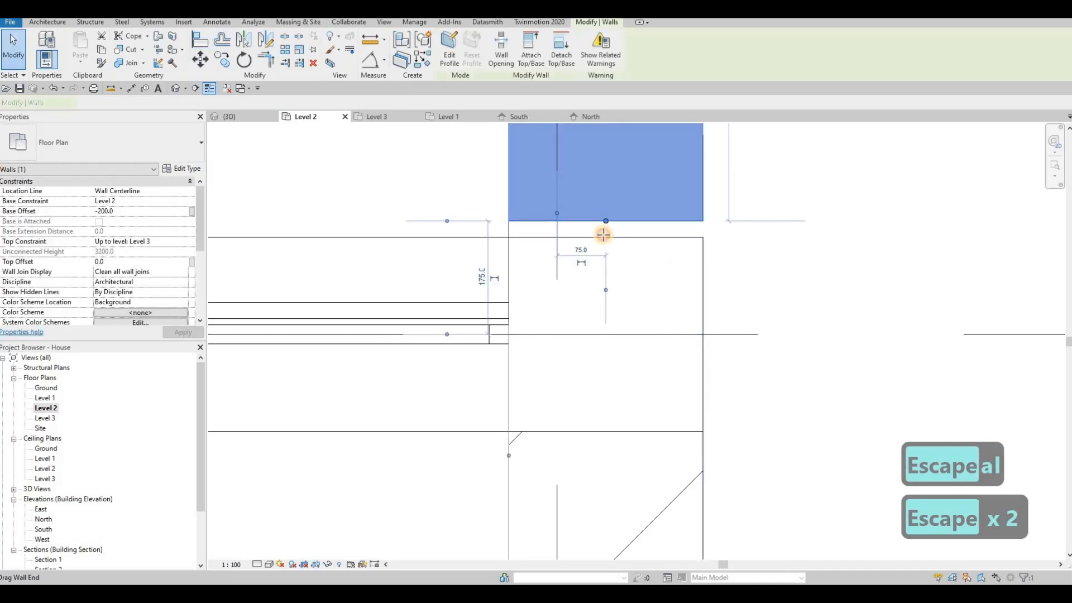
pyautogui.moveTo(604, 233)
pyautogui.mouseDown()
pyautogui.moveTo(619, 250)
pyautogui.moveTo(615, 239)
pyautogui.mouseUp()
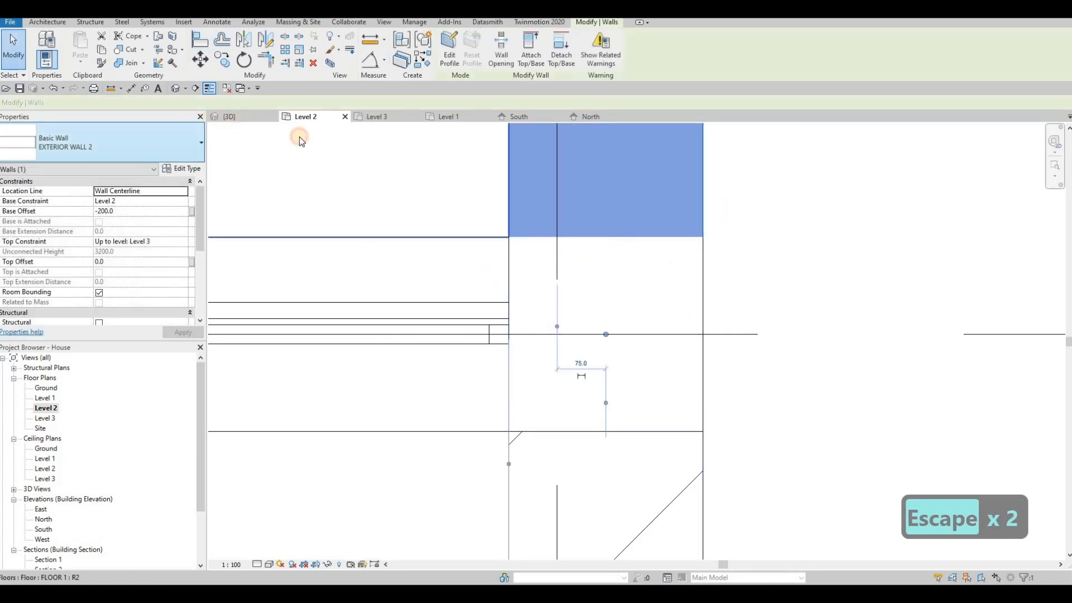
# Open the boundary of the ground-storey FLOOR 2 slab for editing in the Level 1 floor plan.
pyautogui.press('Escape')
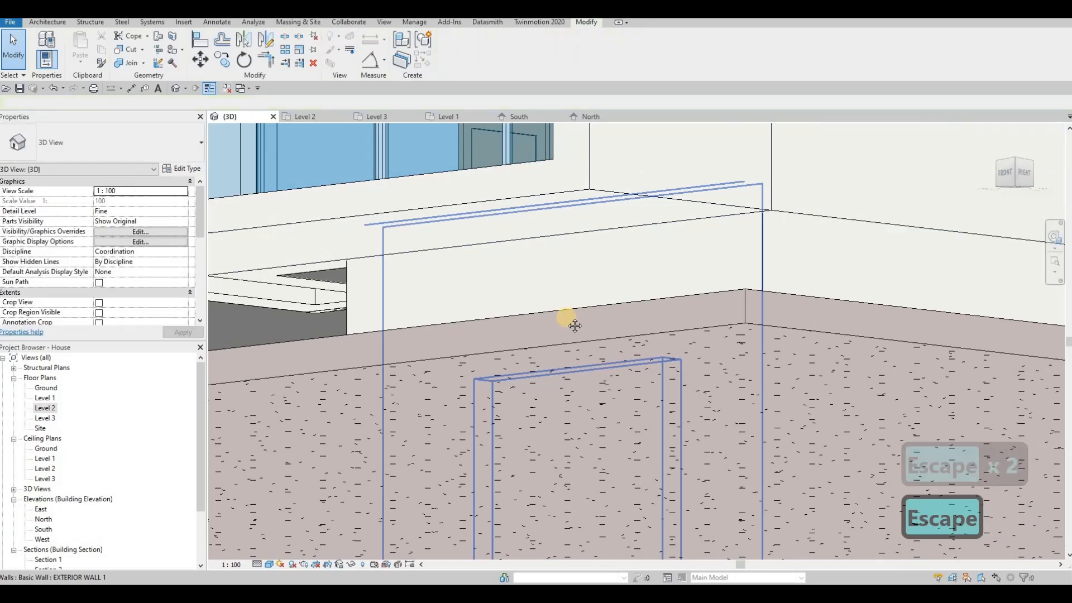
pyautogui.scroll(-3, 726, 294)
pyautogui.moveTo(725, 295); pyautogui.dragTo(601, 327, button='middle')
pyautogui.scroll(-1, 519, 408)
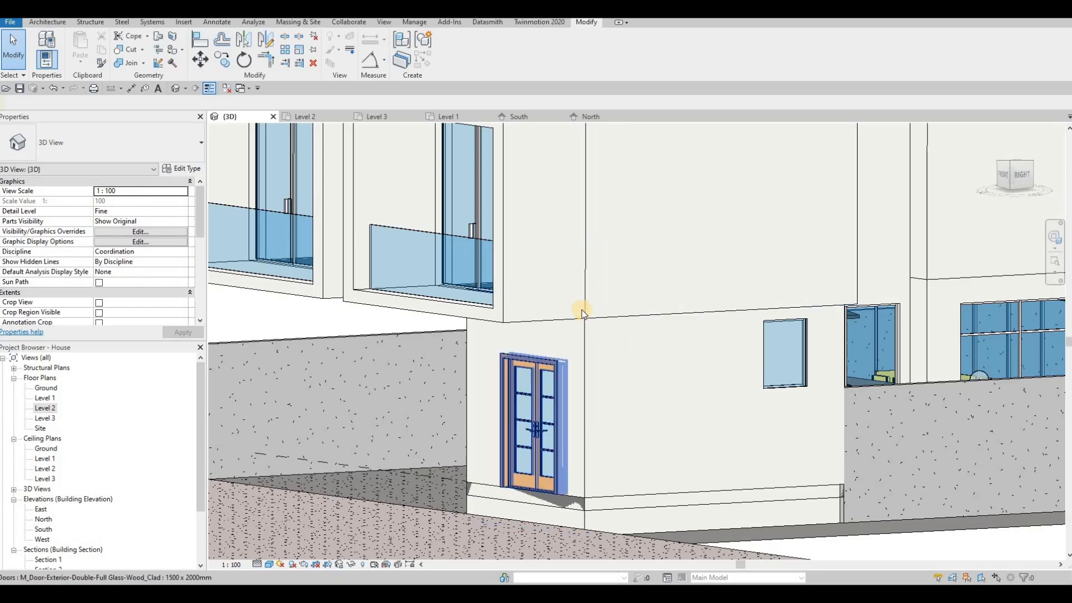
pyautogui.scroll(-3, 602, 397)
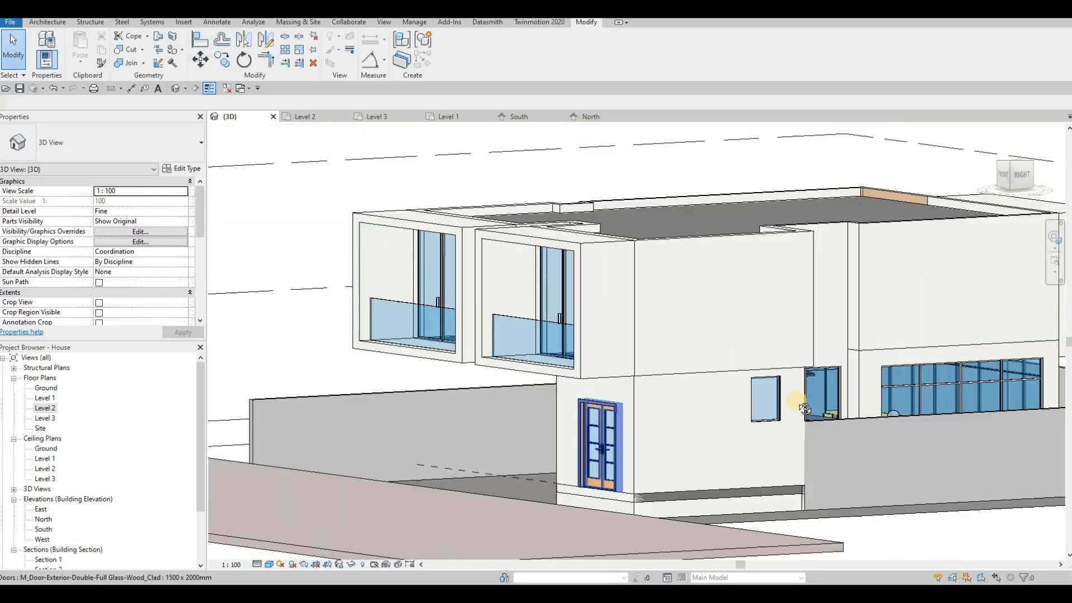
pyautogui.keyDown('shift'); pyautogui.moveTo(601, 398); pyautogui.dragTo(693, 371, button='middle'); pyautogui.keyUp('shift')
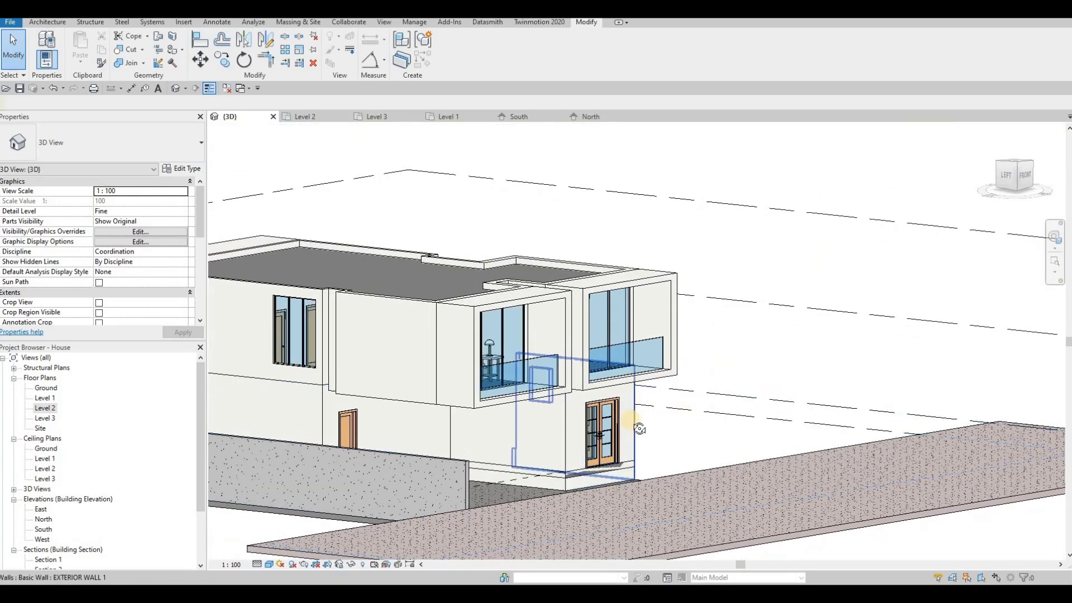
pyautogui.keyDown('shift'); pyautogui.moveTo(639, 426); pyautogui.dragTo(497, 444, button='middle'); pyautogui.keyUp('shift')
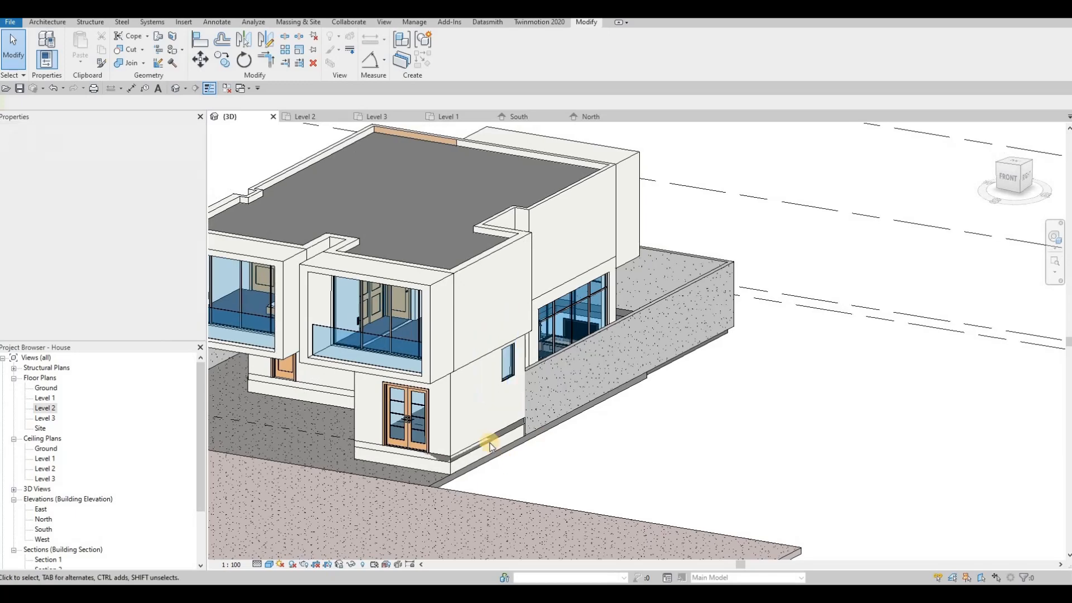
pyautogui.click(489, 445)
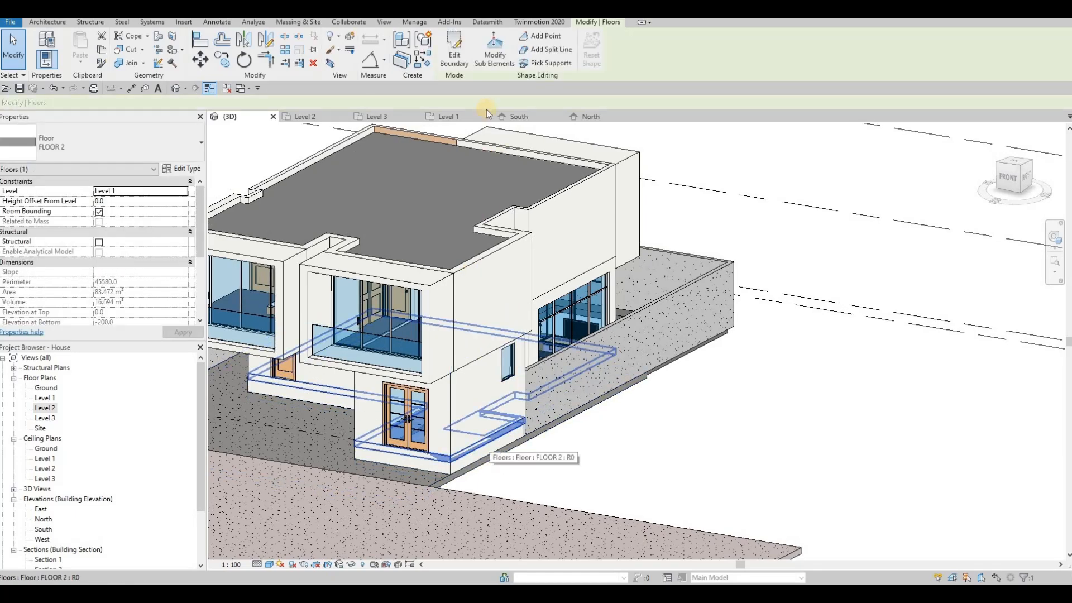
pyautogui.click(313, 118)
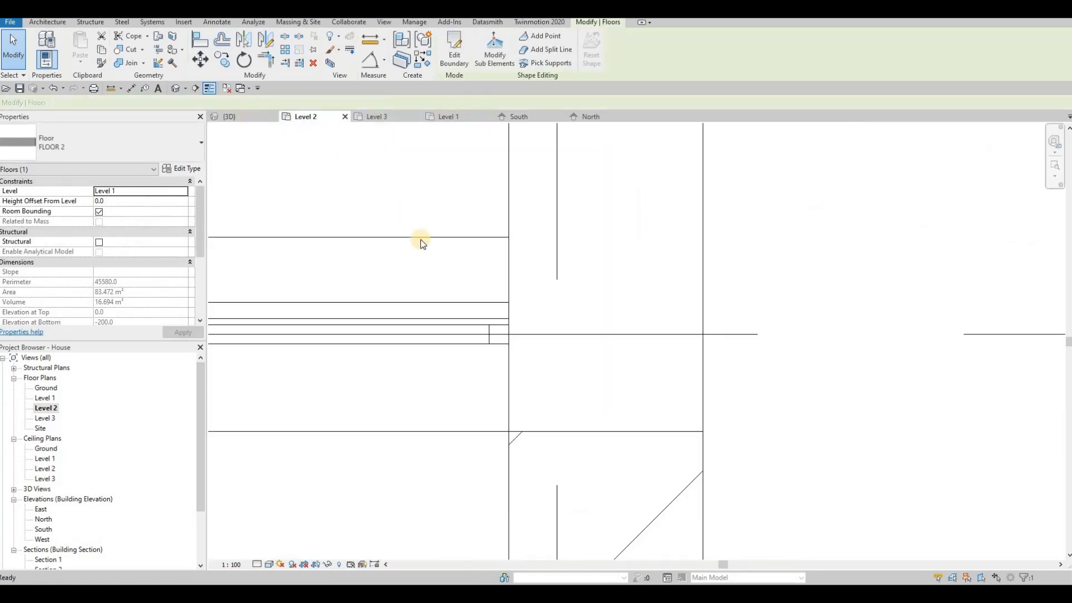
pyautogui.hotkey('ctrl', 'Tab')
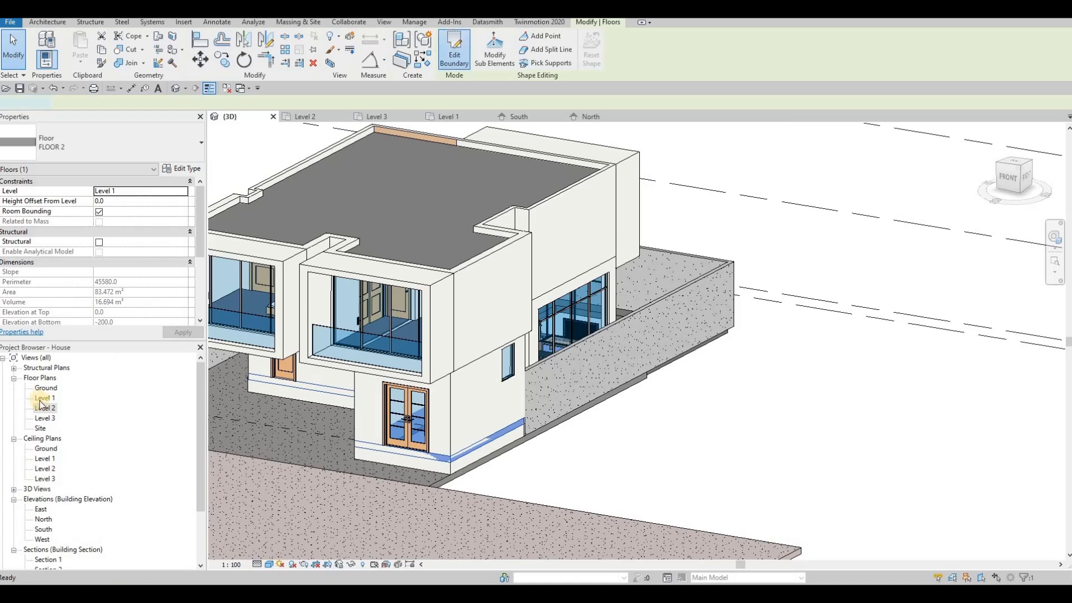
pyautogui.hotkey('ctrl', 'Tab')
# Move the floor boundary's outer side and rear edges at the powder room onto the inner faces of its walls.
pyautogui.moveTo(613, 387); pyautogui.dragTo(594, 373, button='middle')
pyautogui.scroll(-5, 594, 373)
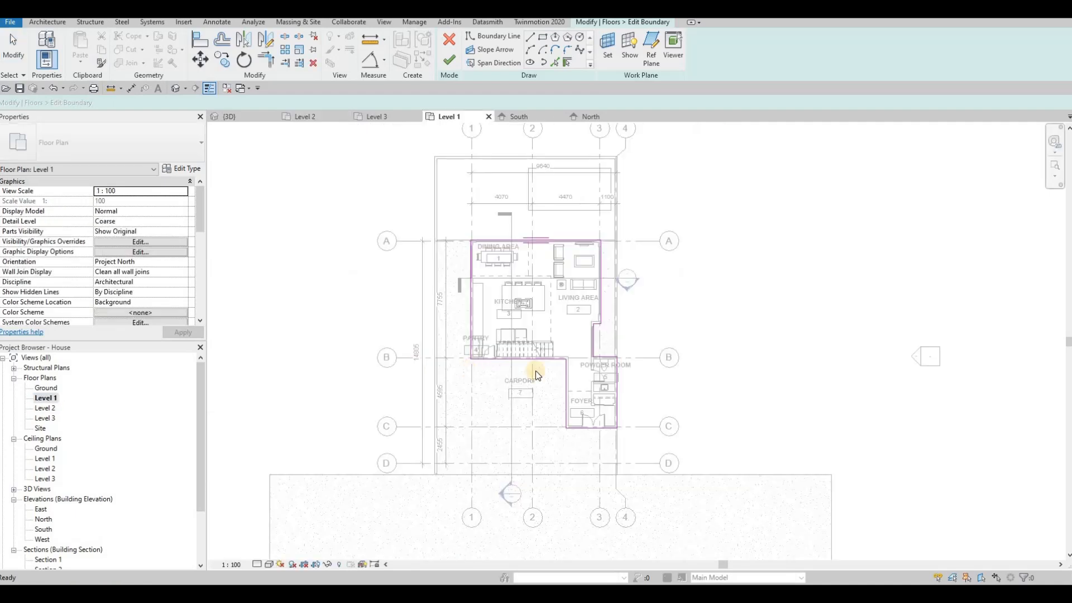
pyautogui.scroll(4, 708, 378)
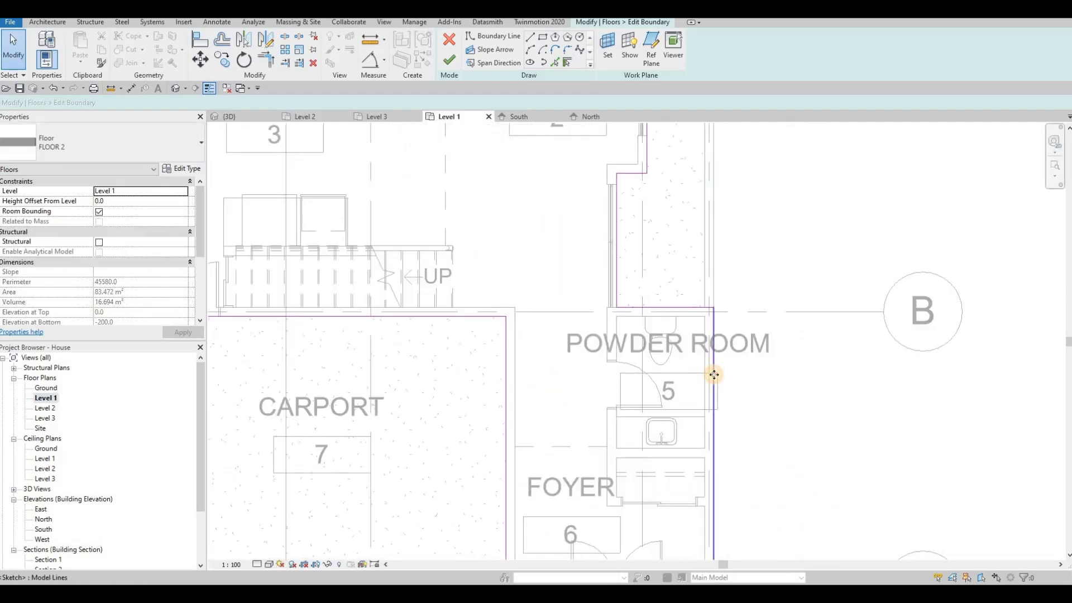
pyautogui.click(713, 375)
pyautogui.moveTo(706, 377); pyautogui.dragTo(704, 377)
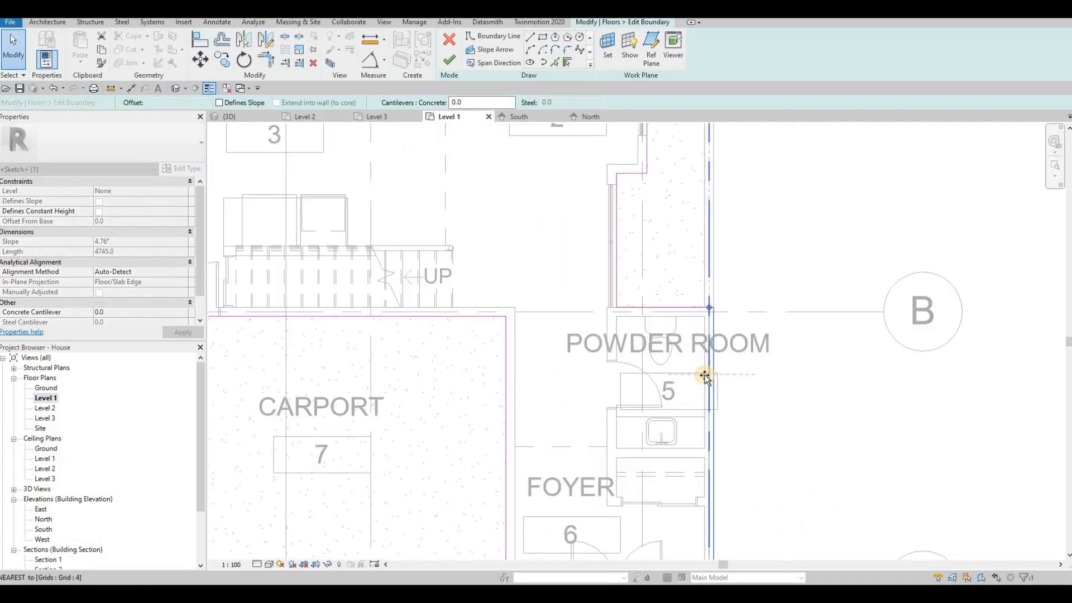
pyautogui.click(664, 309)
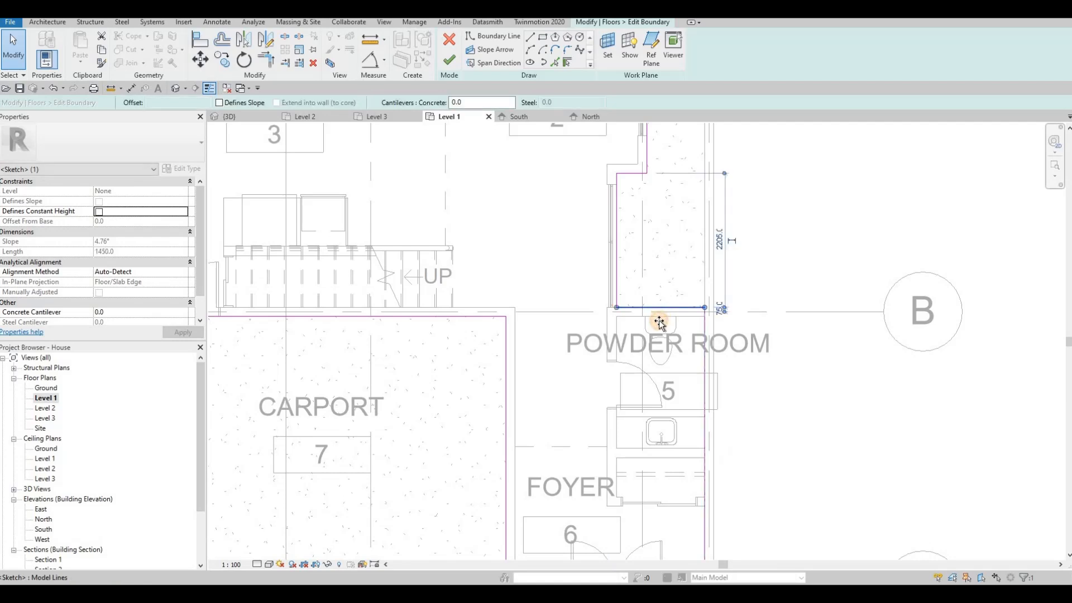
pyautogui.moveTo(659, 319); pyautogui.dragTo(660, 327)
# Move the boundary edges around the living area's recess and along its outer side onto the inner wall faces.
pyautogui.click(613, 199)
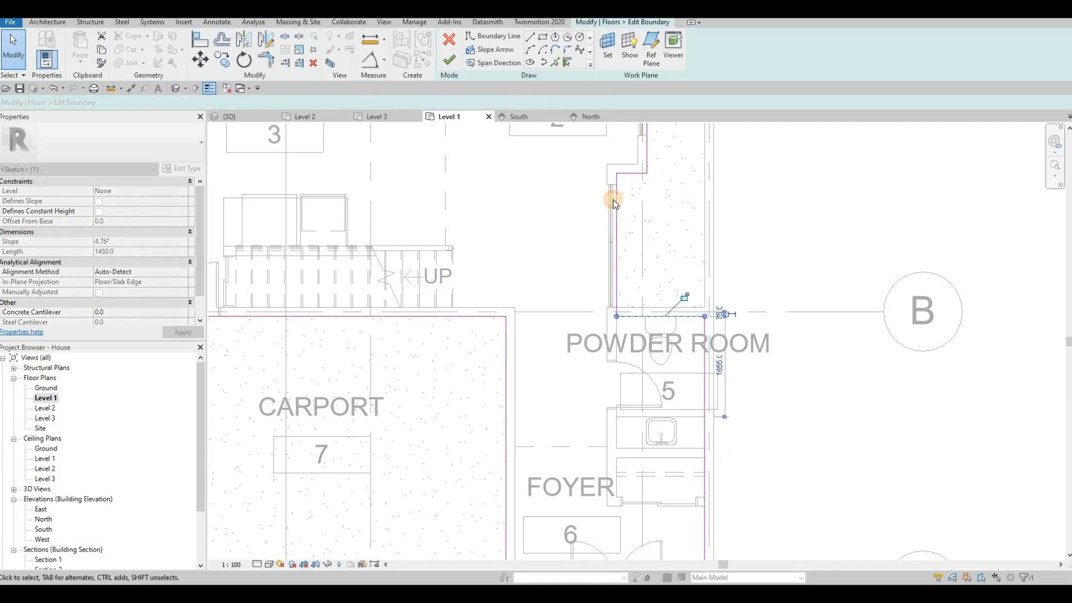
pyautogui.moveTo(613, 200)
pyautogui.mouseDown()
pyautogui.moveTo(598, 200)
pyautogui.moveTo(627, 160)
pyautogui.mouseUp()
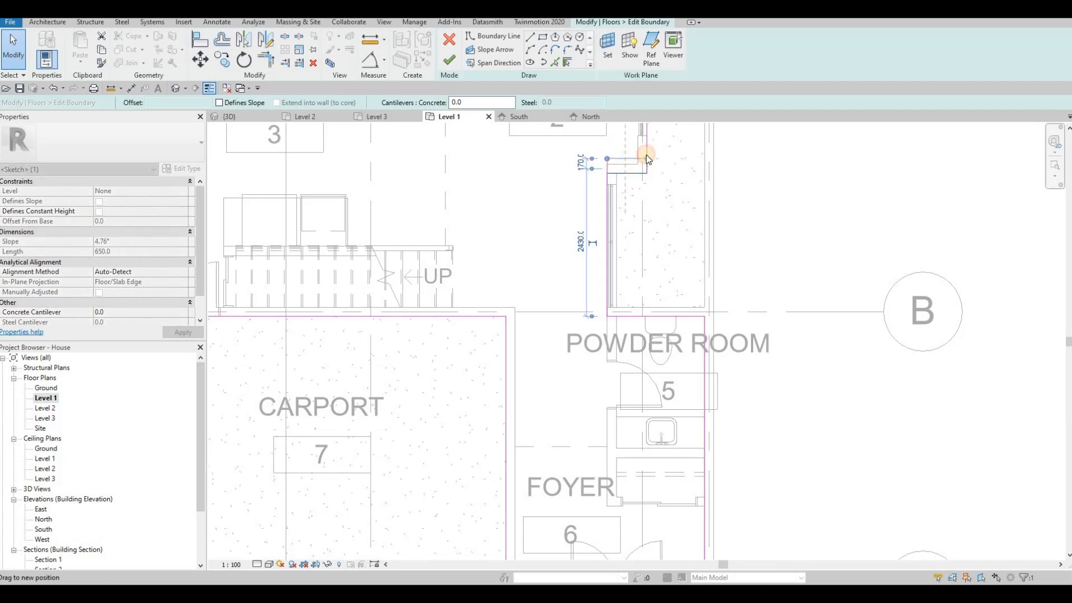
pyautogui.click(648, 152)
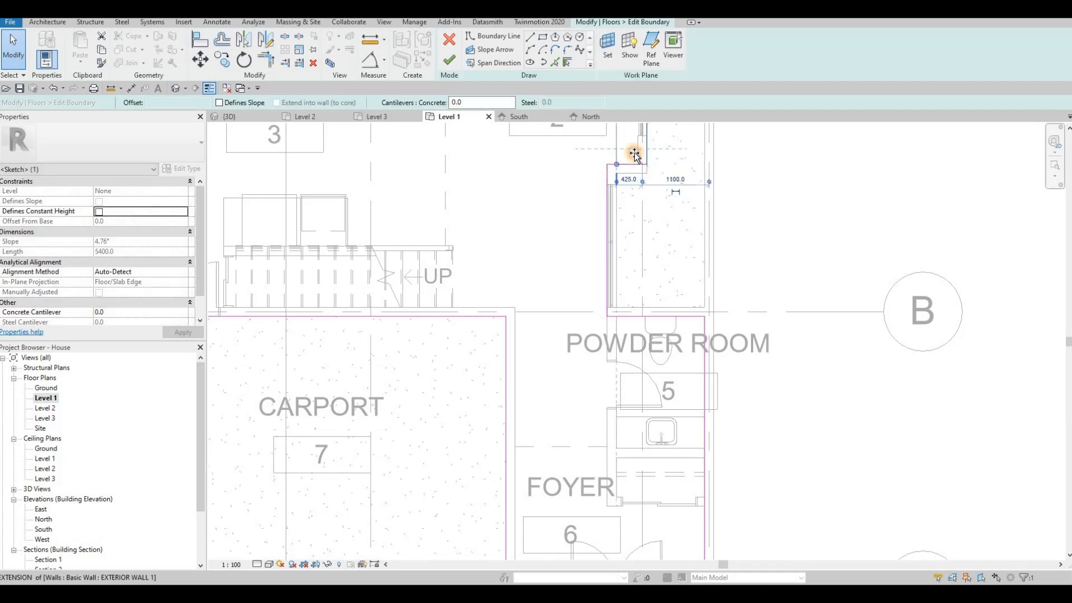
pyautogui.moveTo(634, 154); pyautogui.dragTo(597, 162)
# Move the foyer's front edge and its carport-side edge of the floor boundary onto the inner wall faces.
pyautogui.moveTo(560, 433); pyautogui.dragTo(560, 363, button='middle')
pyautogui.scroll(2, 558, 372)
pyautogui.moveTo(557, 360); pyautogui.dragTo(547, 356)
pyautogui.moveTo(513, 308); pyautogui.dragTo(527, 304)
pyautogui.scroll(-3, 523, 301)
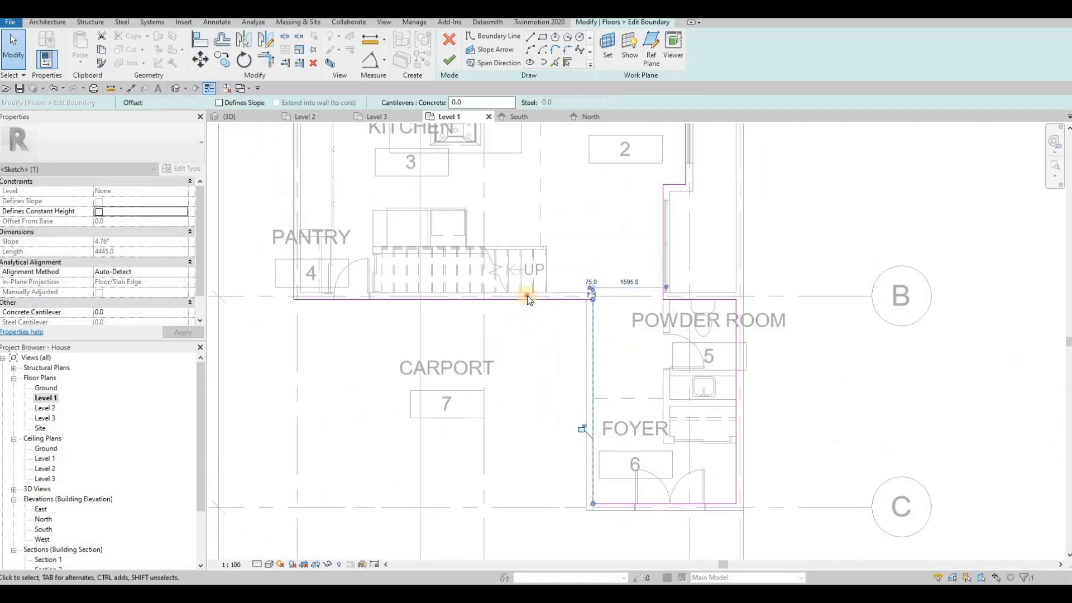
# Move the boundary edges along the stair wall beside the carport and the kitchen-pantry outer wall onto the inner wall faces.
pyautogui.scroll(2, 526, 296)
pyautogui.click(529, 282)
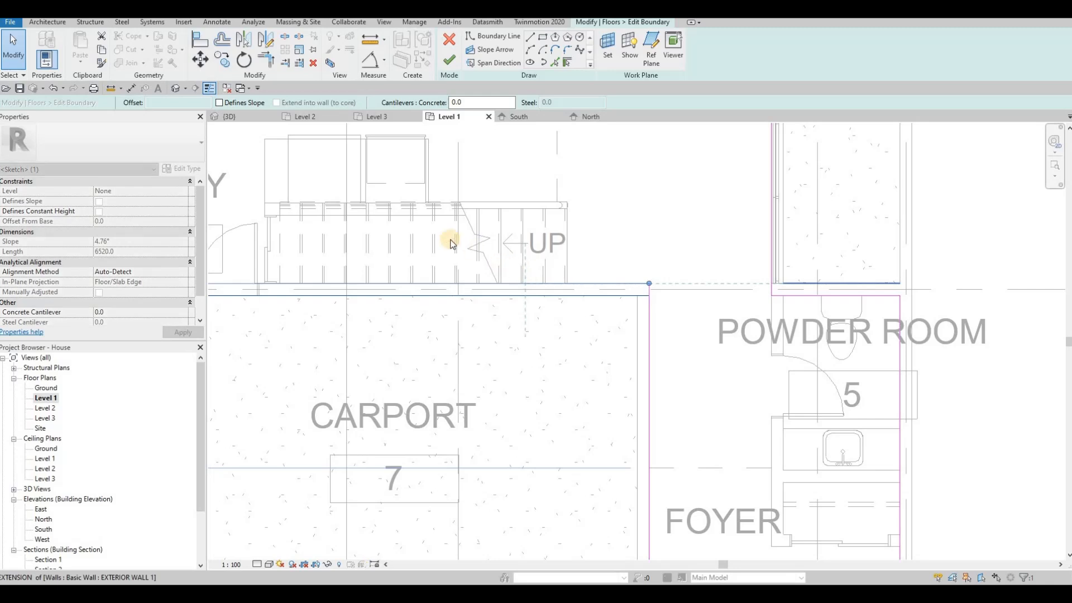
pyautogui.scroll(-2, 391, 229)
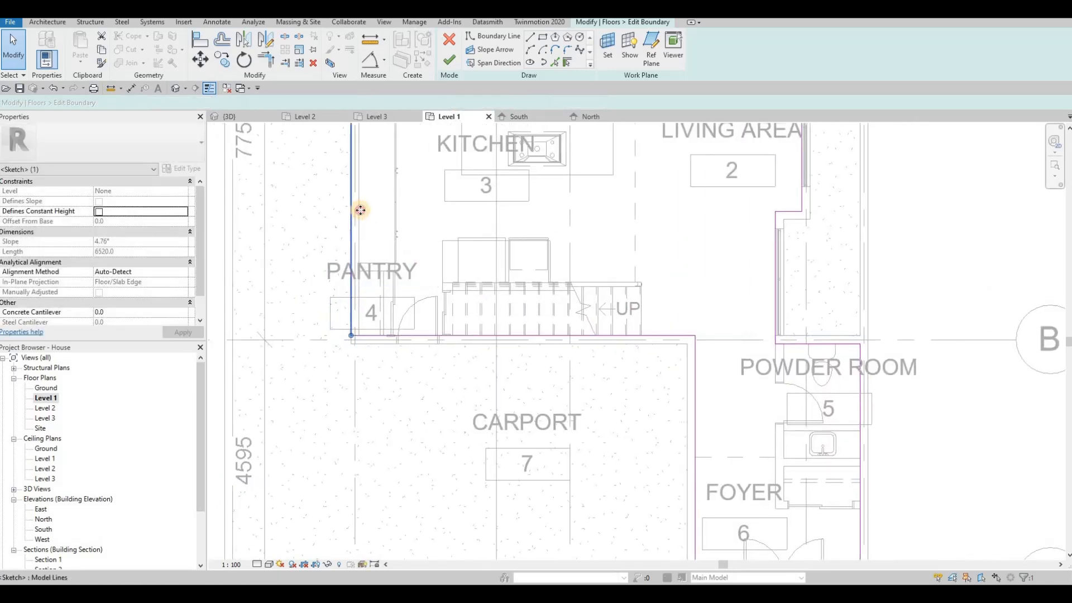
pyautogui.moveTo(360, 211); pyautogui.dragTo(374, 212)
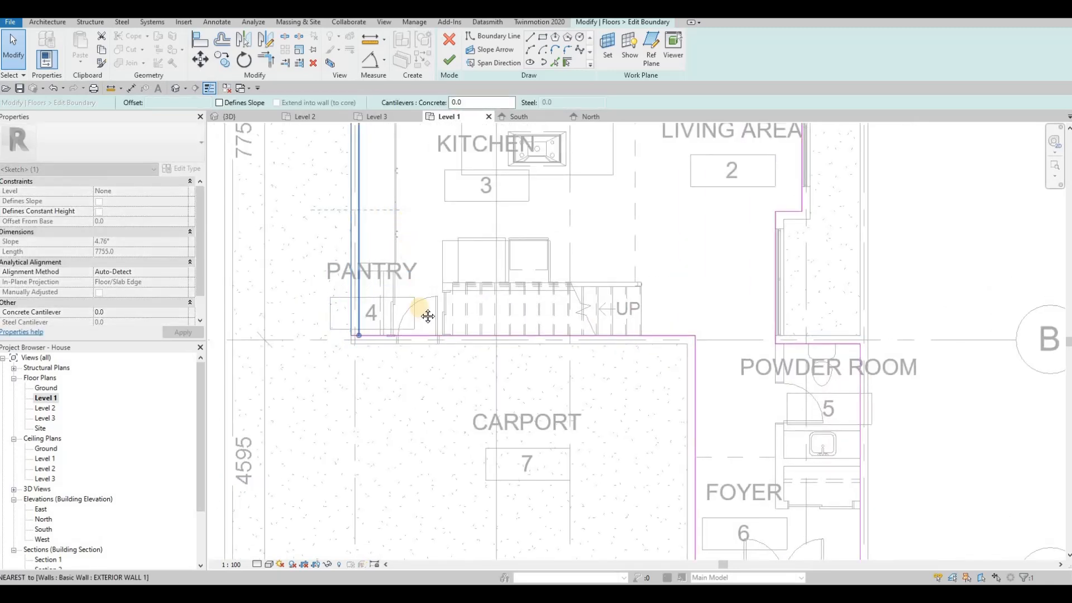
# Move the floor boundary's rear edge behind the dining and living areas onto the inner face of the rear wall.
pyautogui.scroll(-2, 419, 323)
pyautogui.scroll(-1, 458, 265)
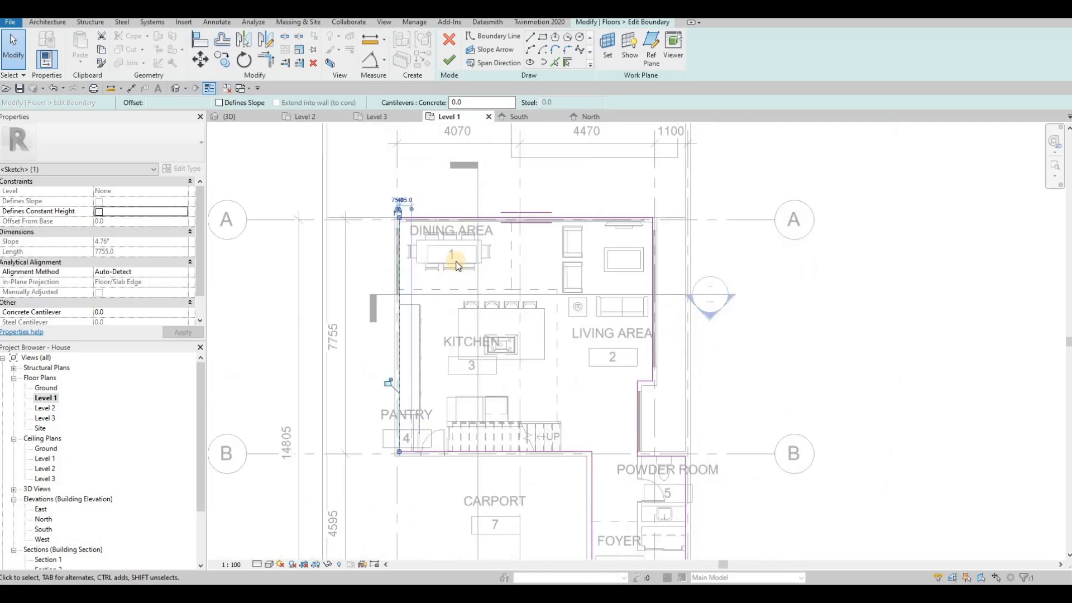
pyautogui.scroll(4, 408, 245)
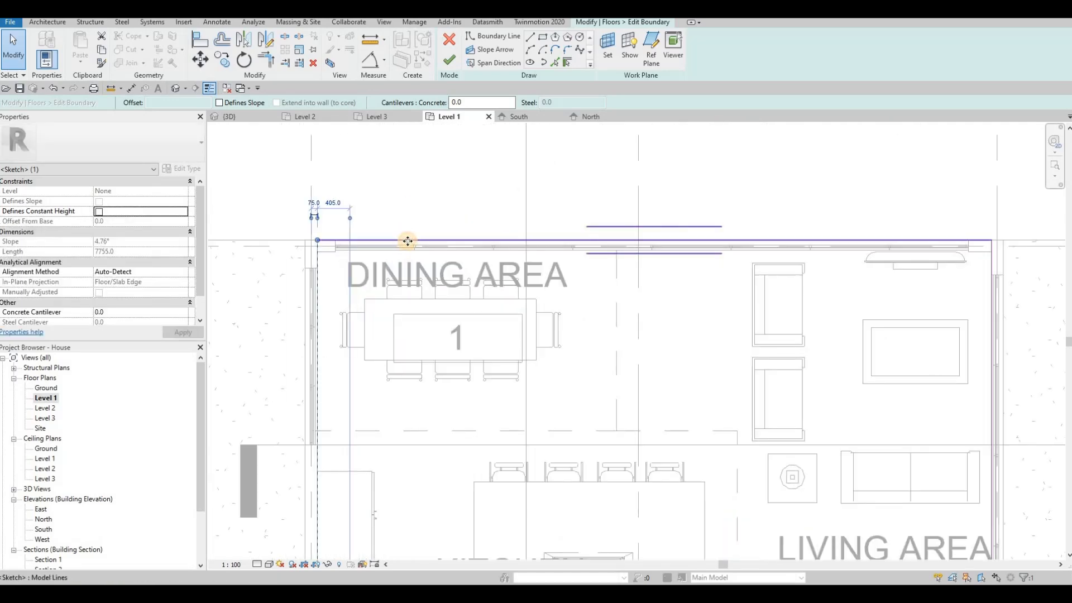
pyautogui.click(406, 251)
pyautogui.scroll(-2, 437, 312)
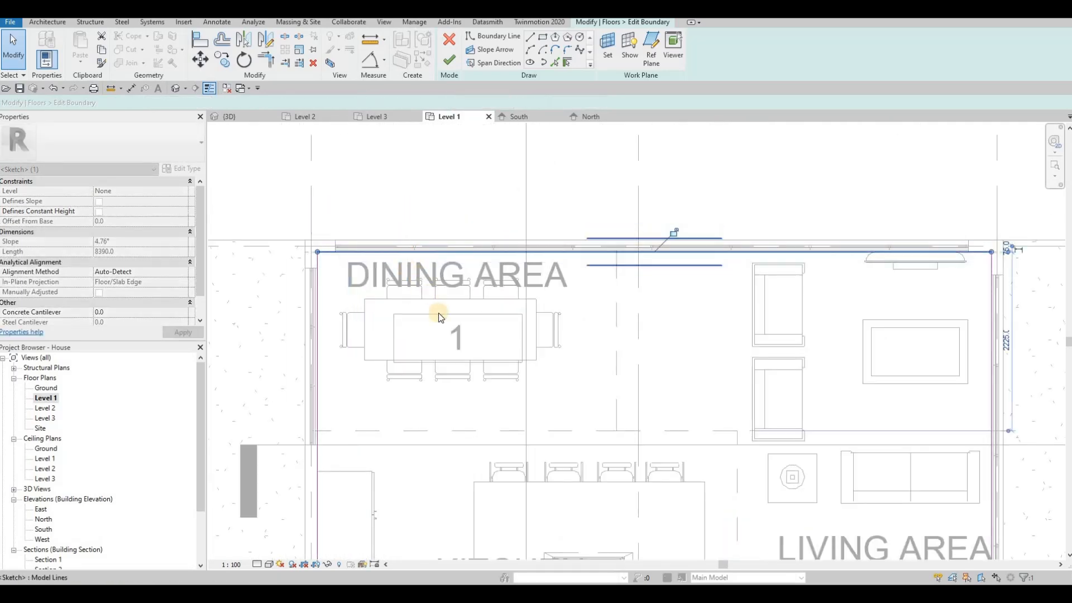
pyautogui.scroll(-2, 451, 308)
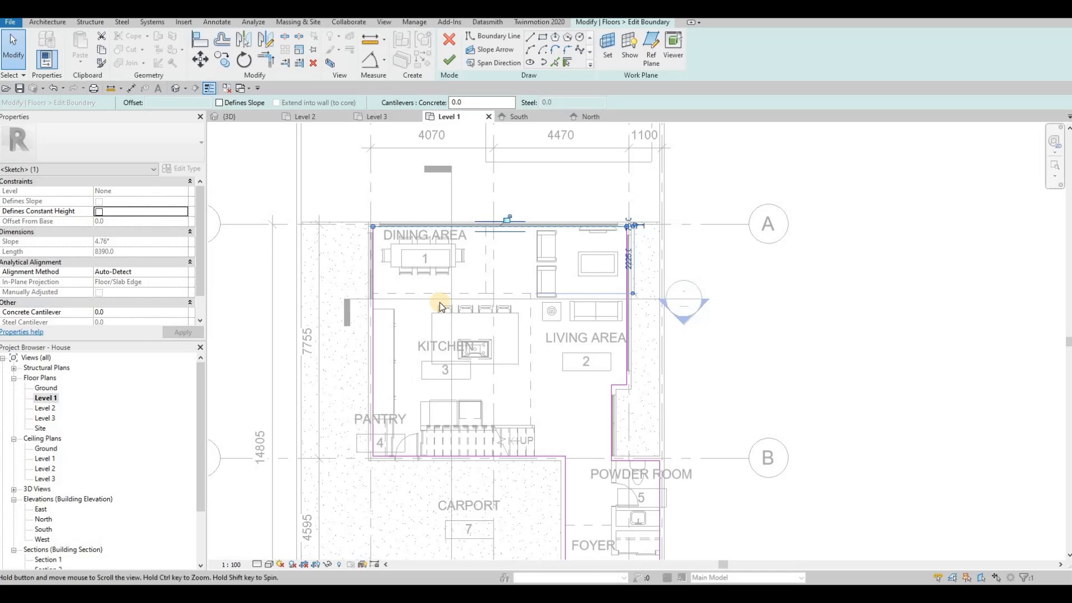
pyautogui.moveTo(441, 306); pyautogui.dragTo(435, 293, button='middle')
pyautogui.moveTo(490, 240); pyautogui.dragTo(479, 273, button='middle')
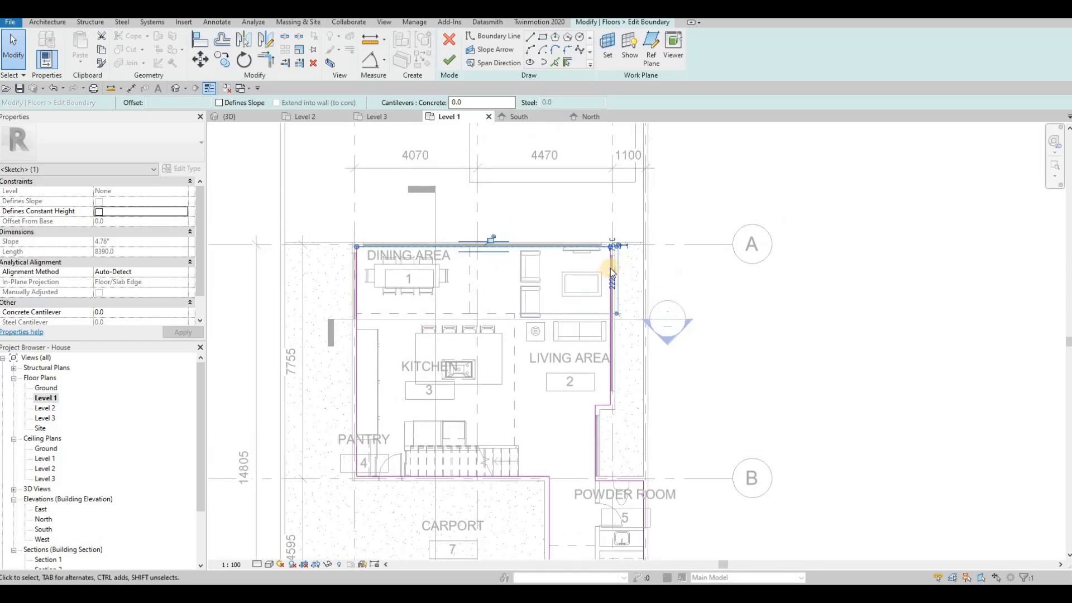
pyautogui.scroll(6, 587, 268)
pyautogui.scroll(-5, 478, 187)
pyautogui.press('Escape')
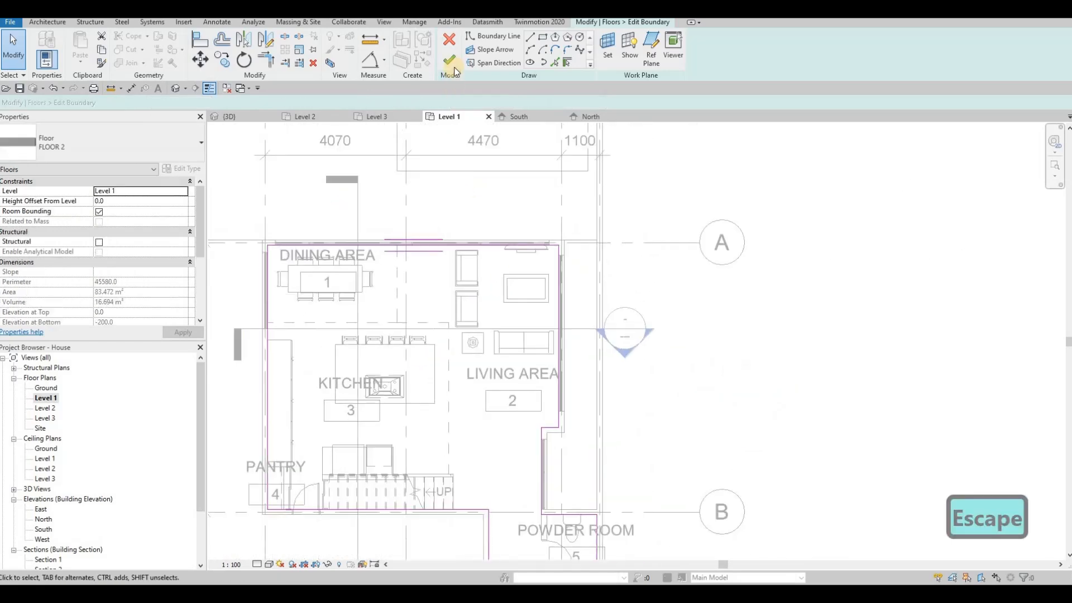
# Finish the floor boundary edit and delete the splitting element that conflicts with the changed floor.
pyautogui.moveTo(789, 546); pyautogui.dragTo(802, 521, button='middle')
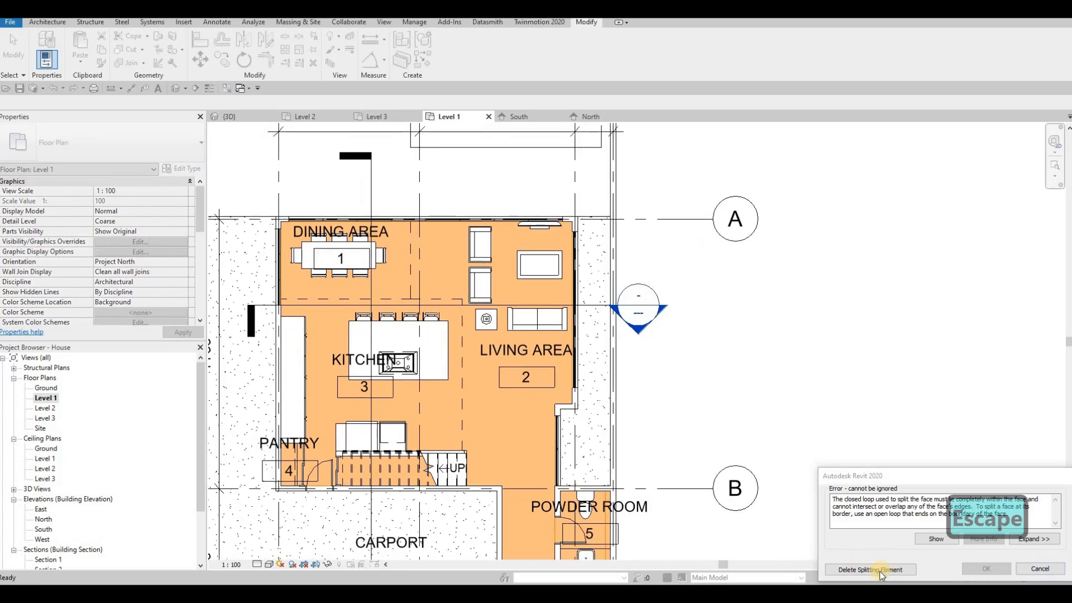
pyautogui.click(879, 571)
pyautogui.press('Escape')
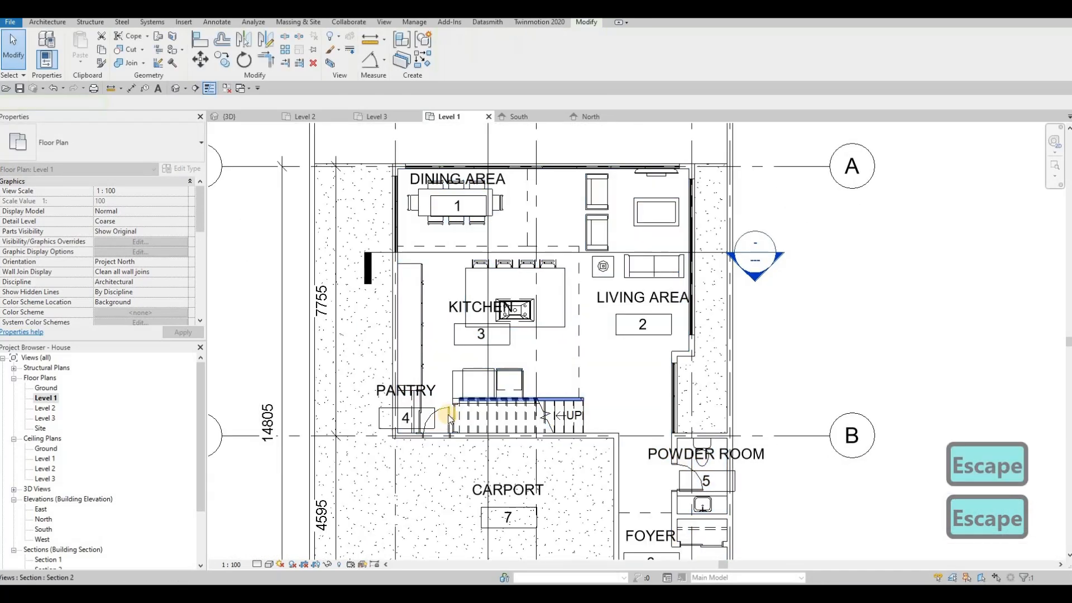
pyautogui.press('Escape')
# Delete the 750 x 2000 mm single-panel door in the carport wall beside the pantry.
pyautogui.click(450, 416)
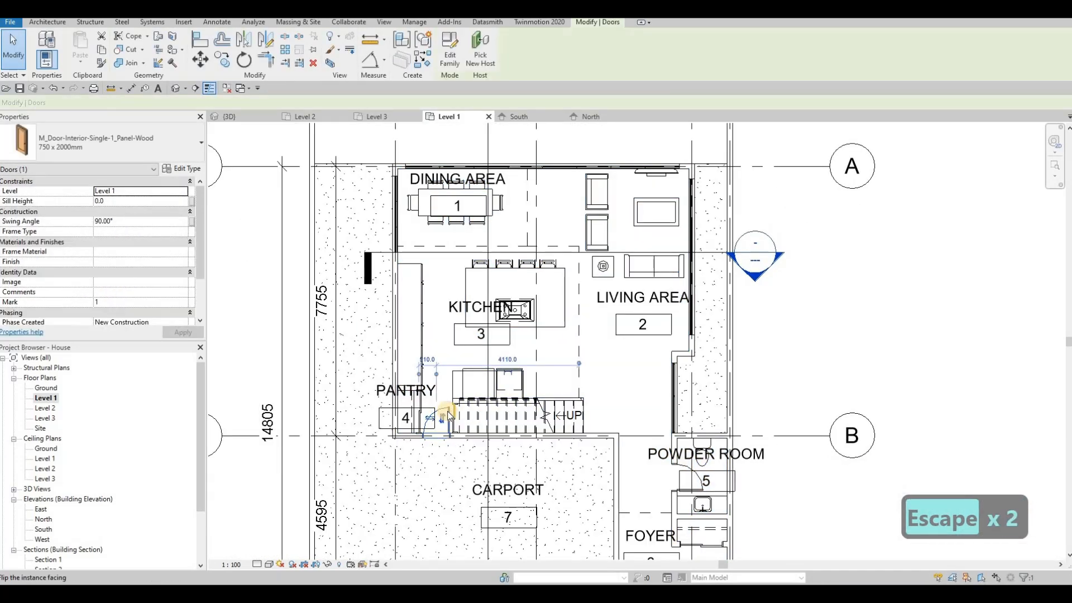
pyautogui.press('Delete')
pyautogui.scroll(2, 480, 425)
pyautogui.press('Escape')
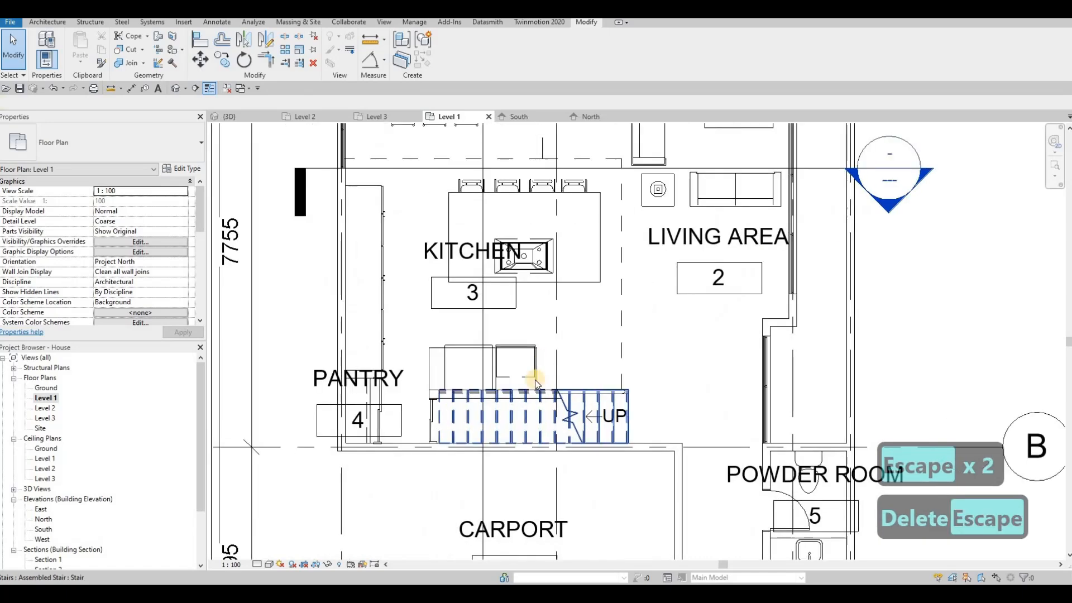
pyautogui.moveTo(402, 358); pyautogui.dragTo(411, 305, button='middle')
pyautogui.press('Escape')
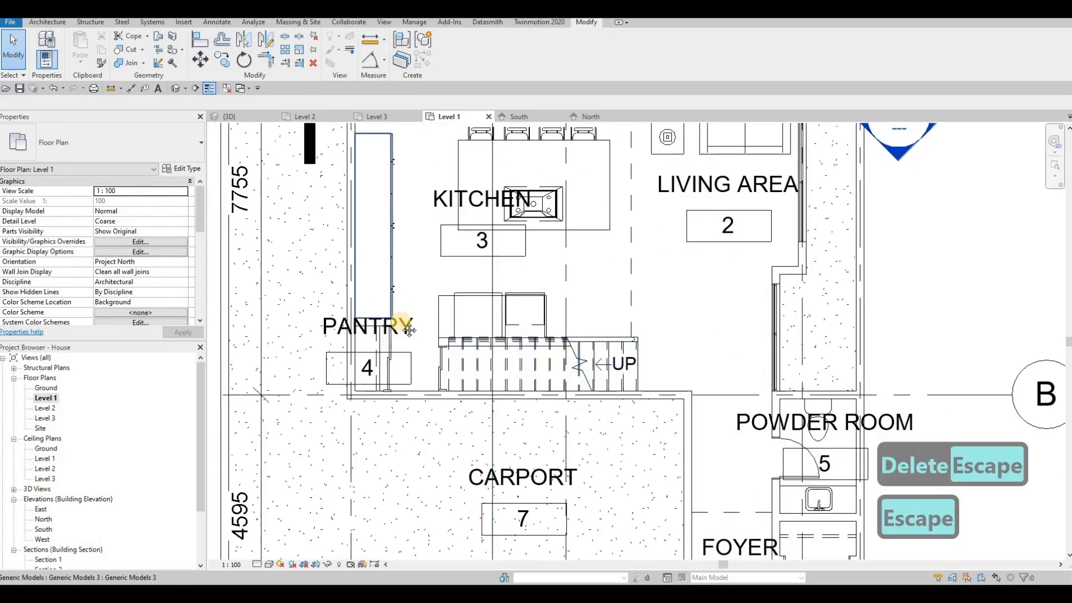
# Draw a 5200 mm curtain wall, similar to the existing one, along the centreline of the wall between stairs and carport.
pyautogui.scroll(-2, 402, 323)
pyautogui.moveTo(594, 428); pyautogui.dragTo(609, 454, button='middle')
pyautogui.press('Escape')
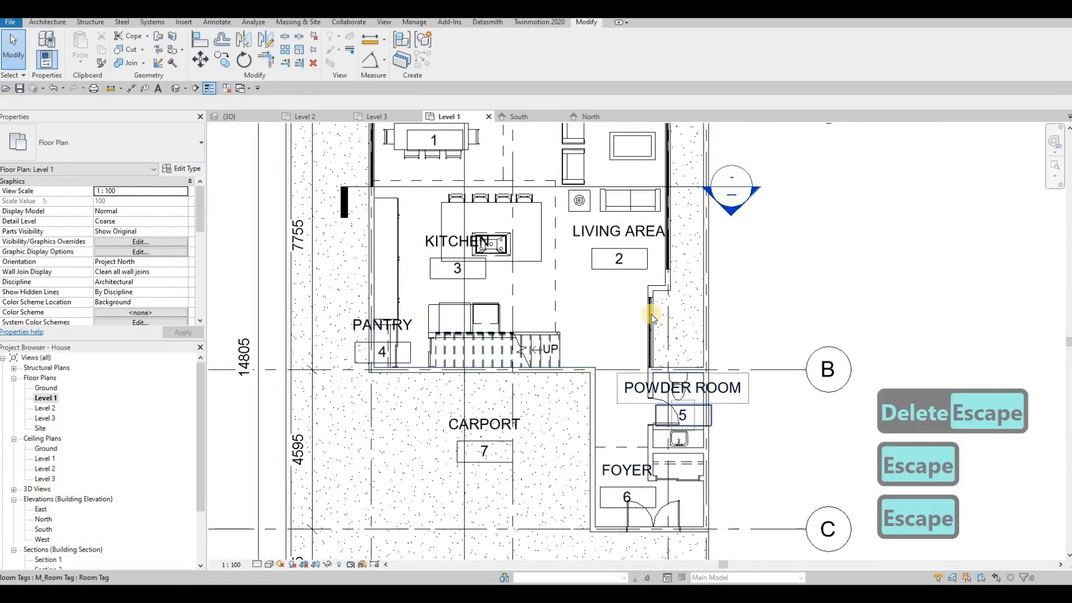
pyautogui.click(424, 367)
pyautogui.press('c')
pyautogui.press('s')
pyautogui.scroll(3, 391, 365)
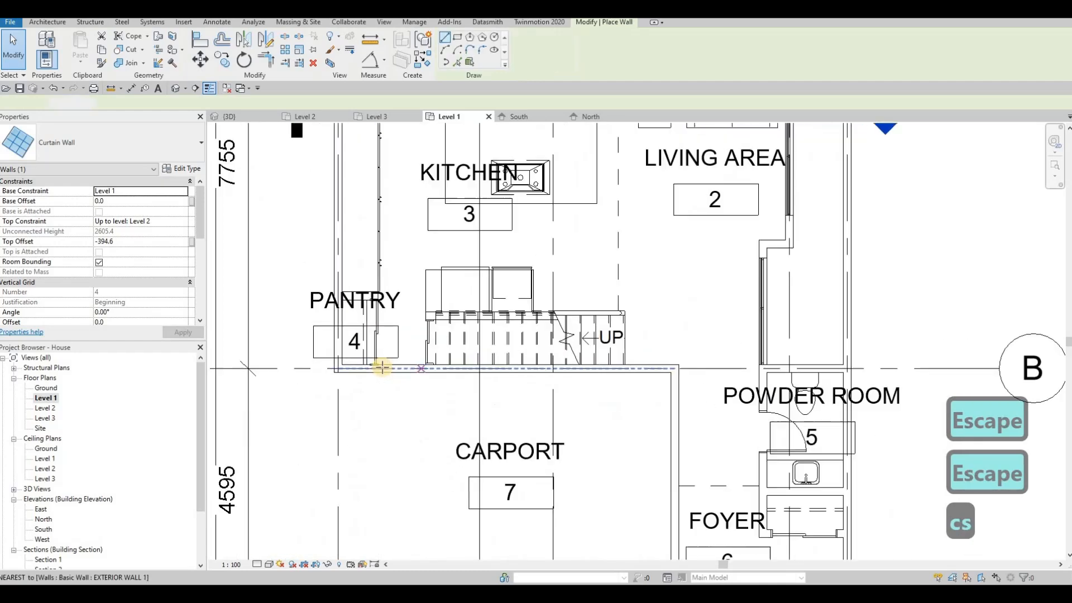
pyautogui.click(383, 366)
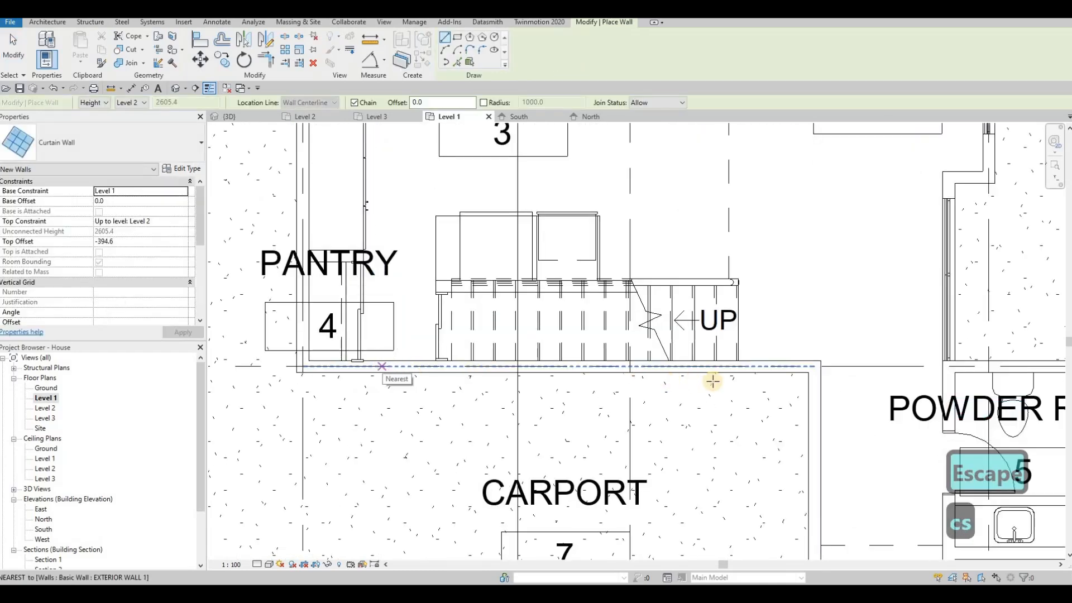
pyautogui.click(795, 366)
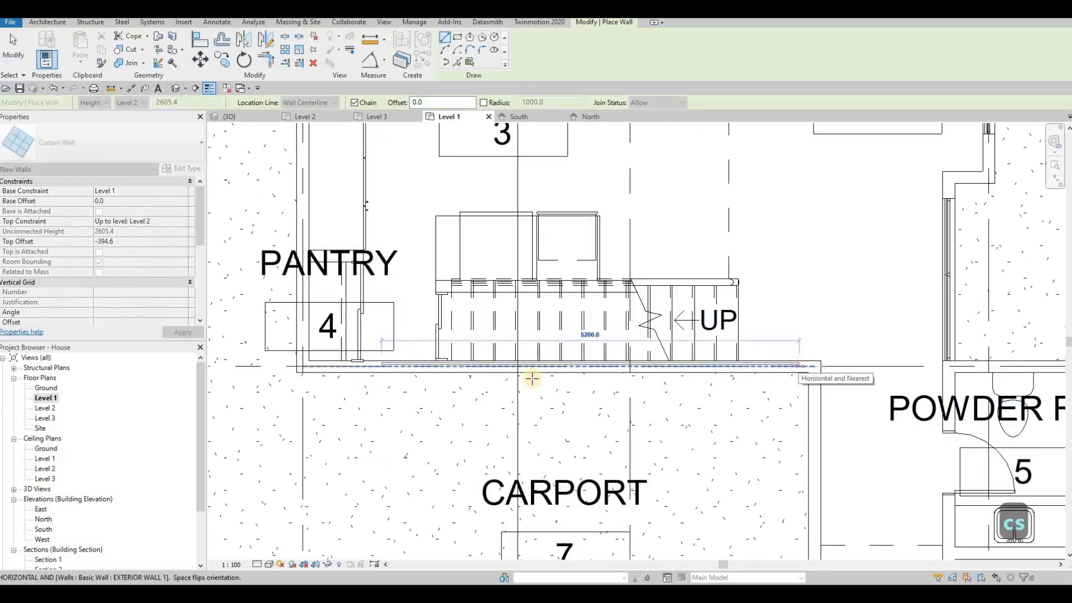
pyautogui.press('Escape')
pyautogui.press('Escape')
pyautogui.press('Escape')
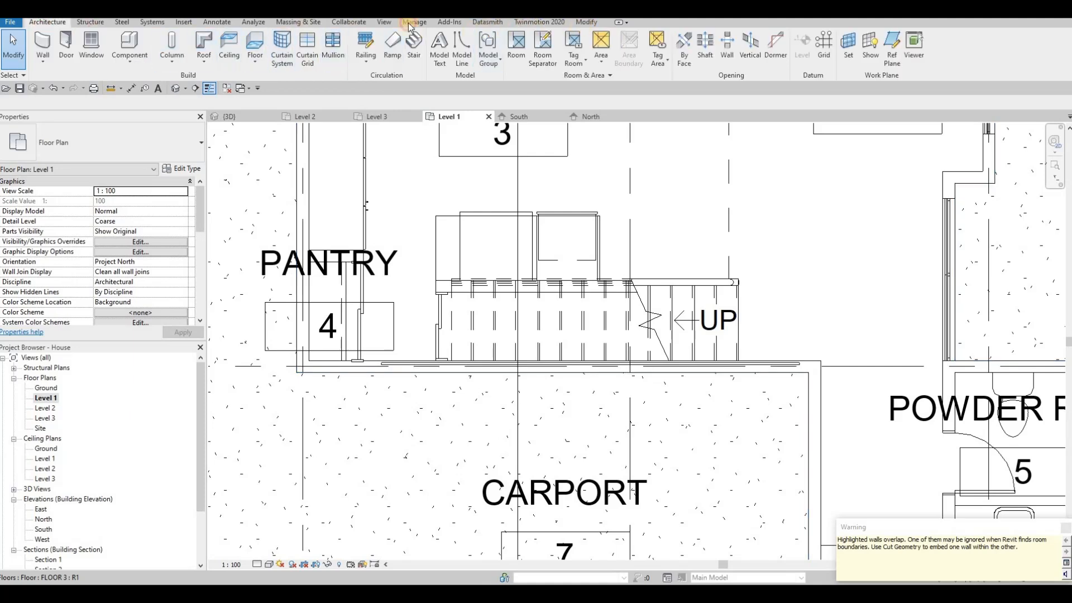
# Cut the exterior wall between the stairs and carport with the overlapping curtain wall.
pyautogui.click(586, 22)
pyautogui.click(124, 54)
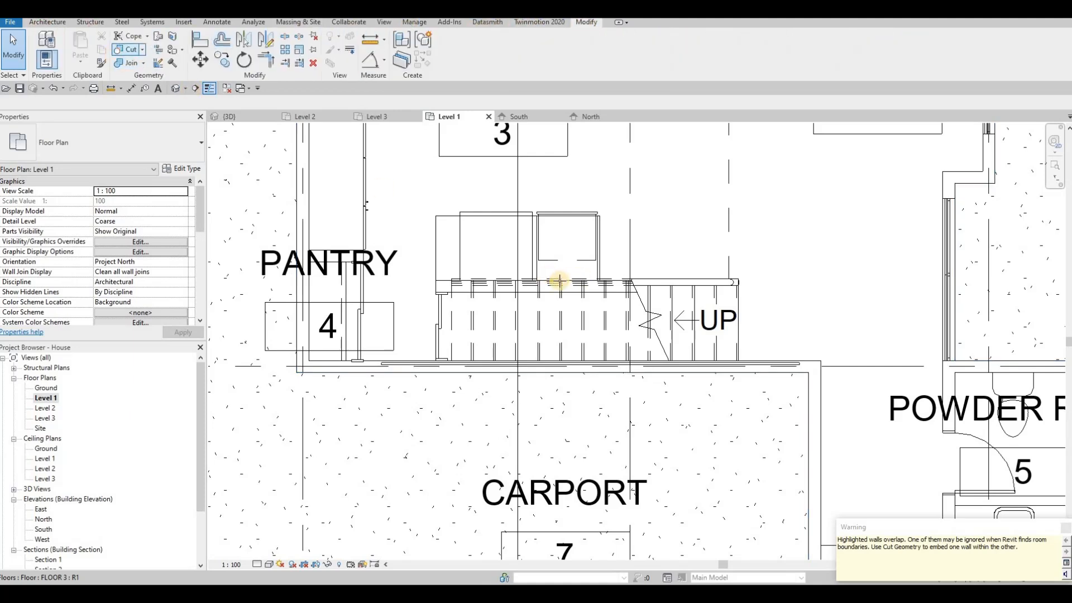
pyautogui.click(779, 367)
pyautogui.press('Escape')
pyautogui.scroll(3, 792, 367)
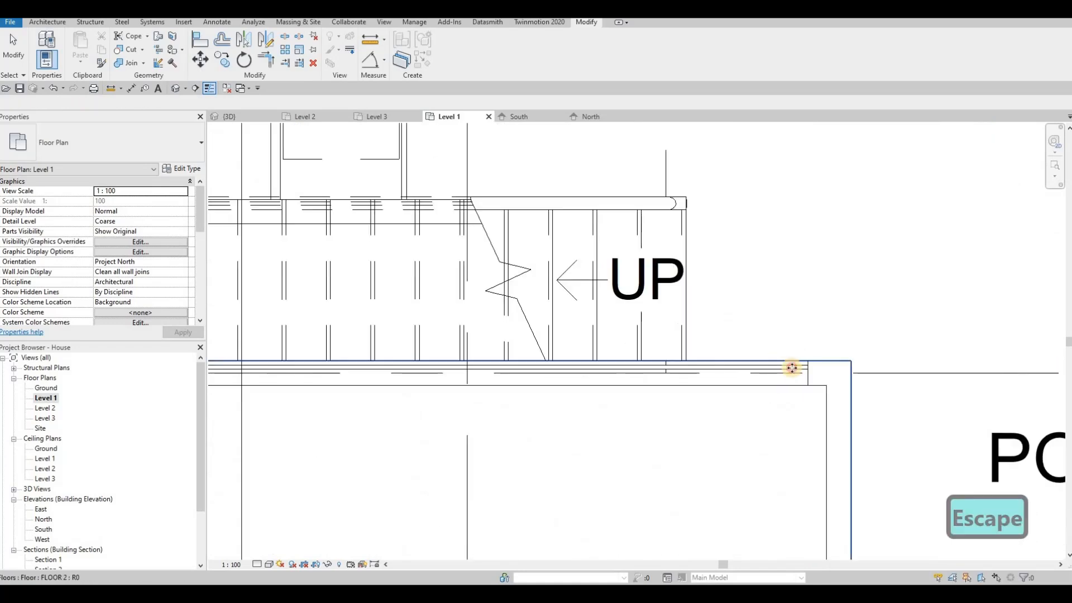
# Lengthen the carport curtain wall at both ends, toward the foyer-side corner and toward the pantry.
pyautogui.press('Escape')
pyautogui.click(817, 371)
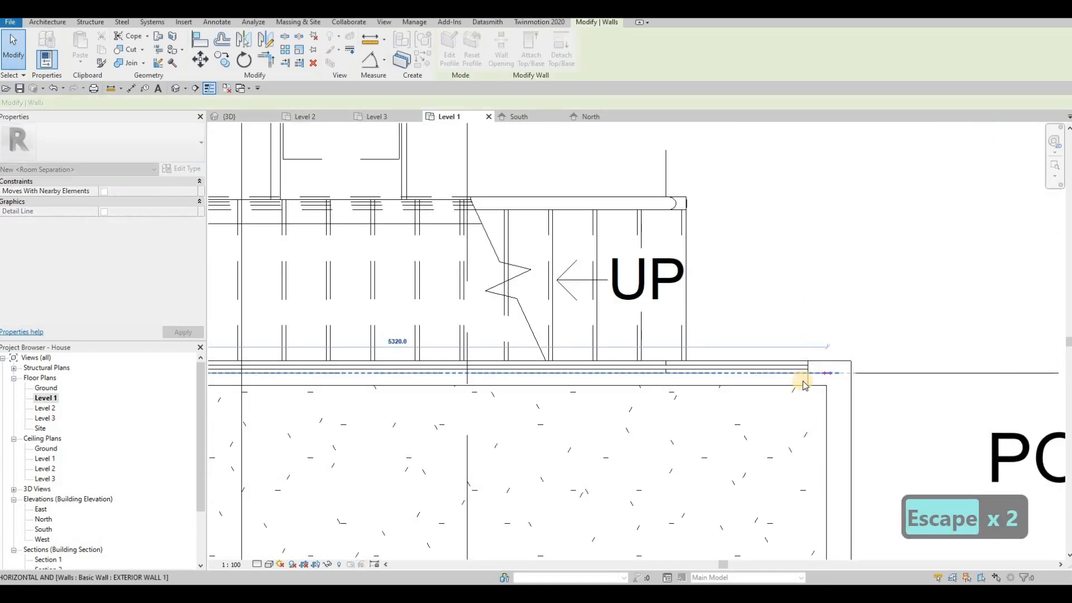
pyautogui.click(467, 357)
pyautogui.scroll(-4, 575, 354)
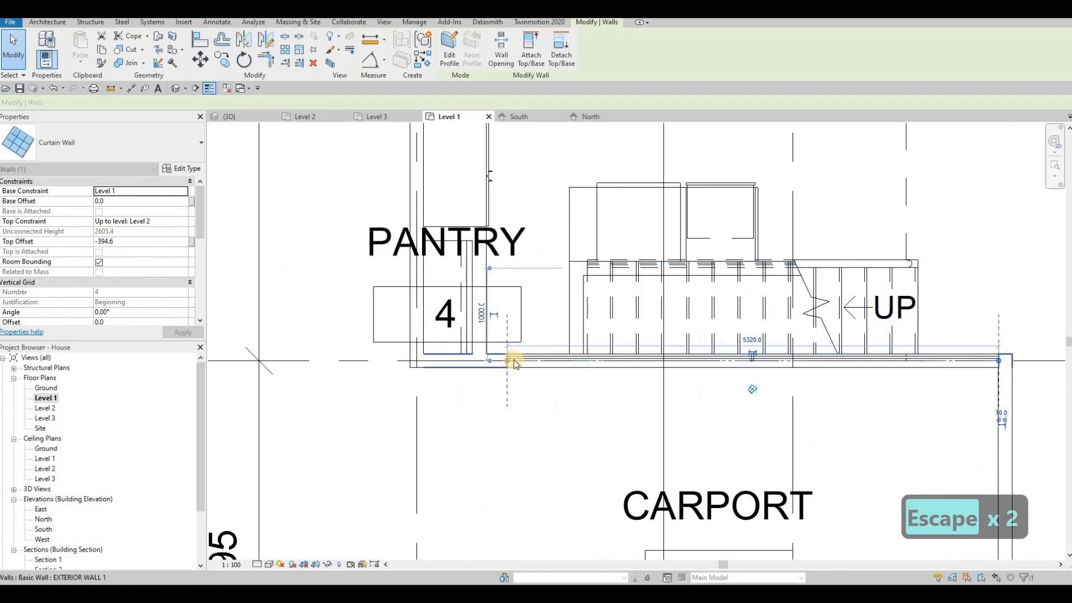
pyautogui.scroll(3, 501, 361)
pyautogui.moveTo(510, 361); pyautogui.dragTo(479, 360)
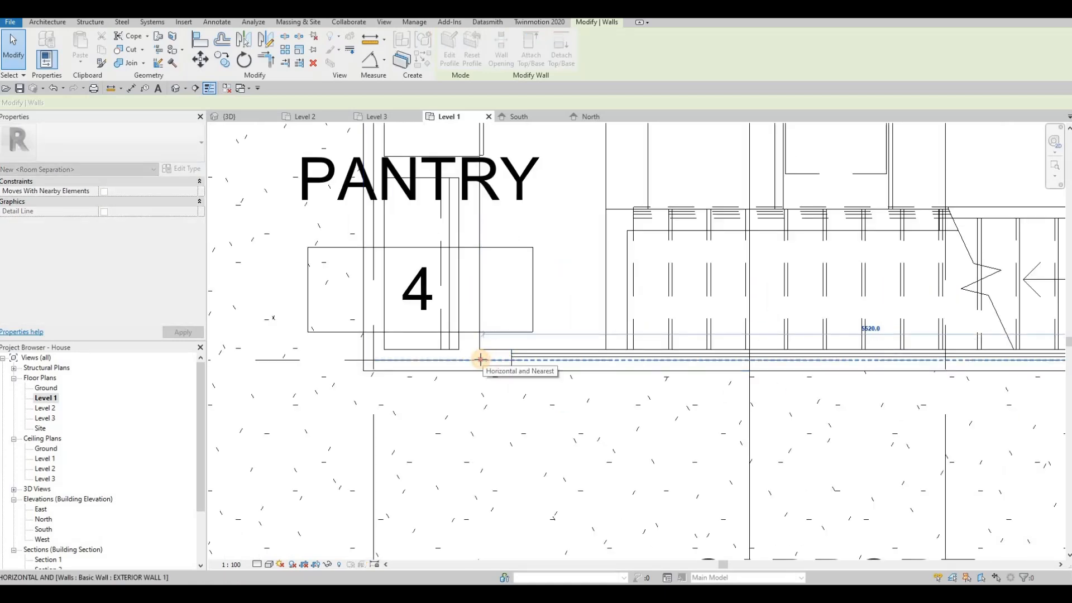
pyautogui.scroll(-4, 543, 304)
pyautogui.press('Escape')
pyautogui.moveTo(552, 290); pyautogui.dragTo(415, 276, button='middle')
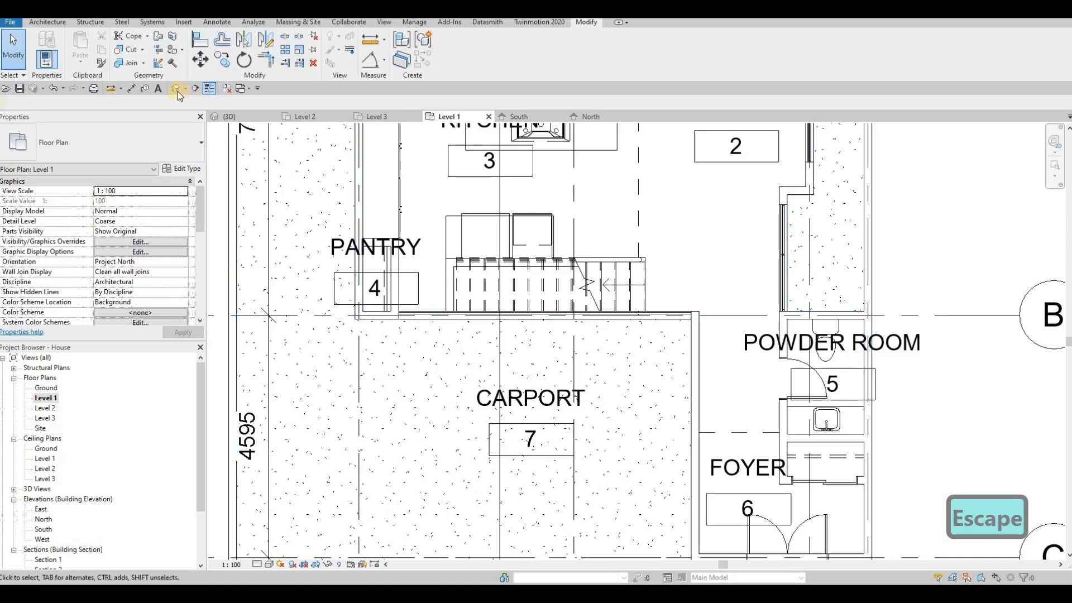
# In the 3D view, raise the top of the exterior wall behind the carport to a top offset of 127 mm.
pyautogui.press('Escape')
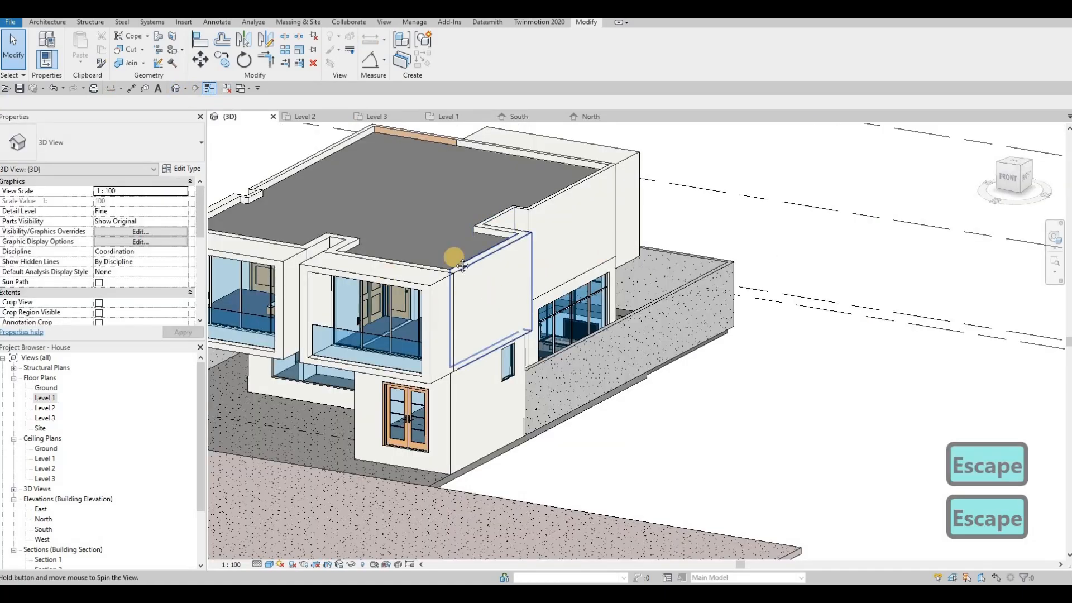
pyautogui.keyDown('shift'); pyautogui.moveTo(455, 259); pyautogui.dragTo(471, 313, button='middle'); pyautogui.keyUp('shift')
pyautogui.click(505, 329)
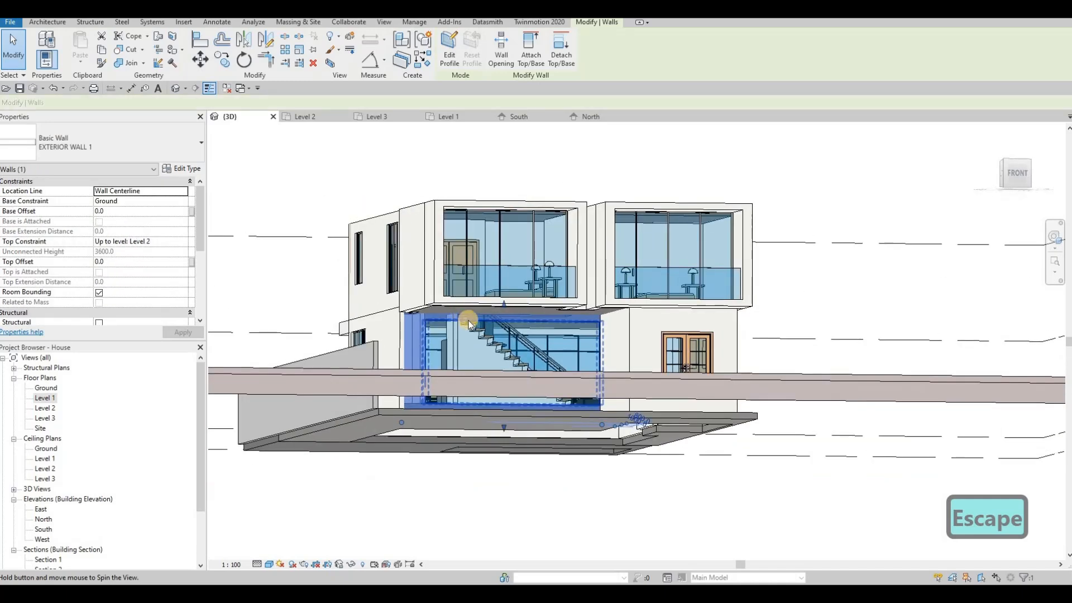
pyautogui.scroll(5, 419, 328)
pyautogui.press('Escape')
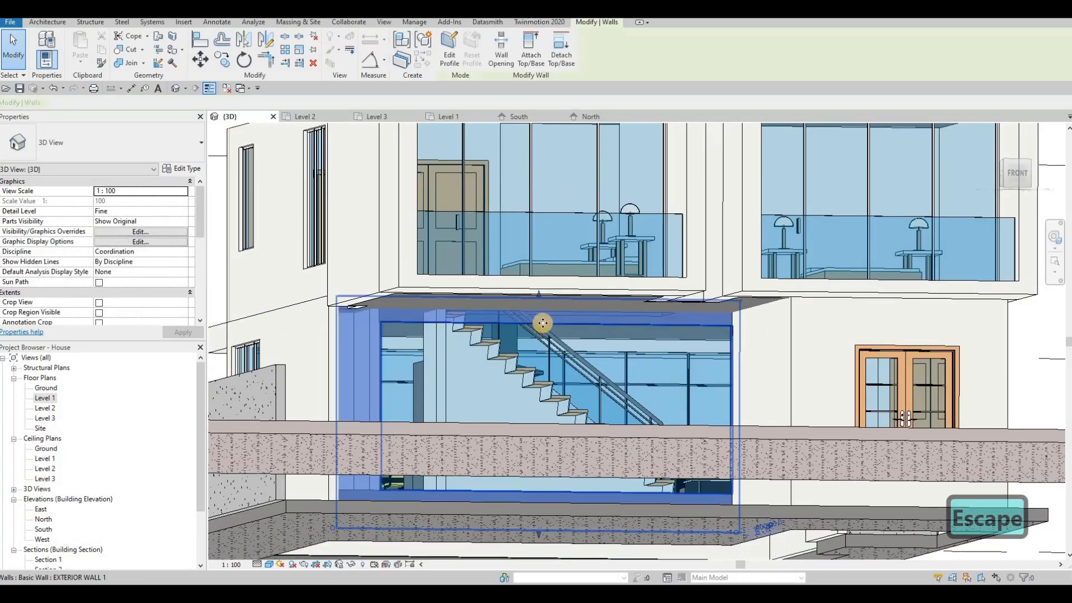
pyautogui.click(537, 297)
pyautogui.moveTo(537, 297); pyautogui.dragTo(534, 290)
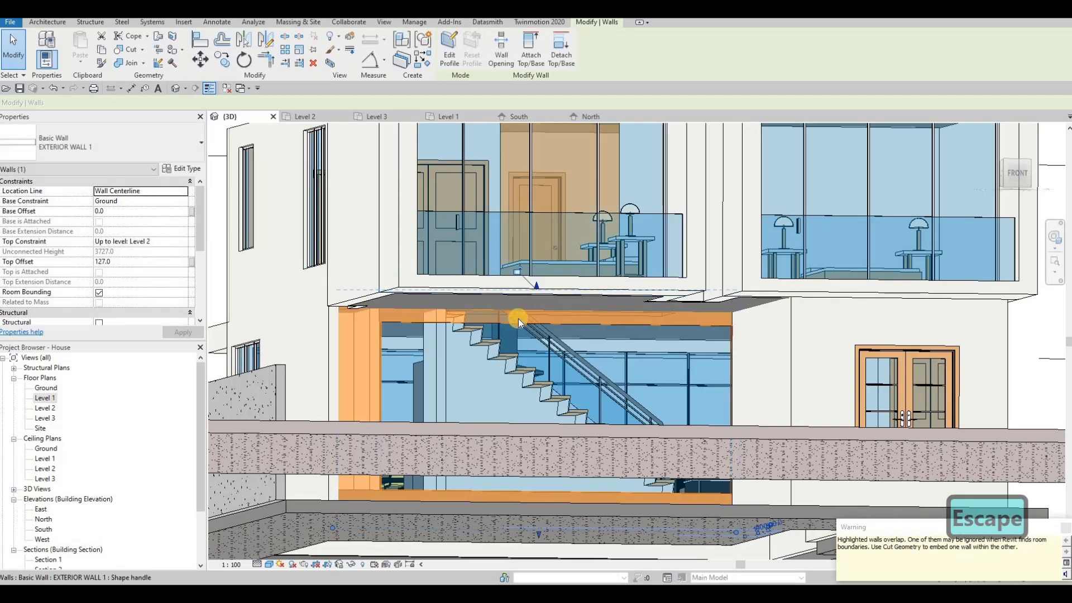
pyautogui.press('Escape')
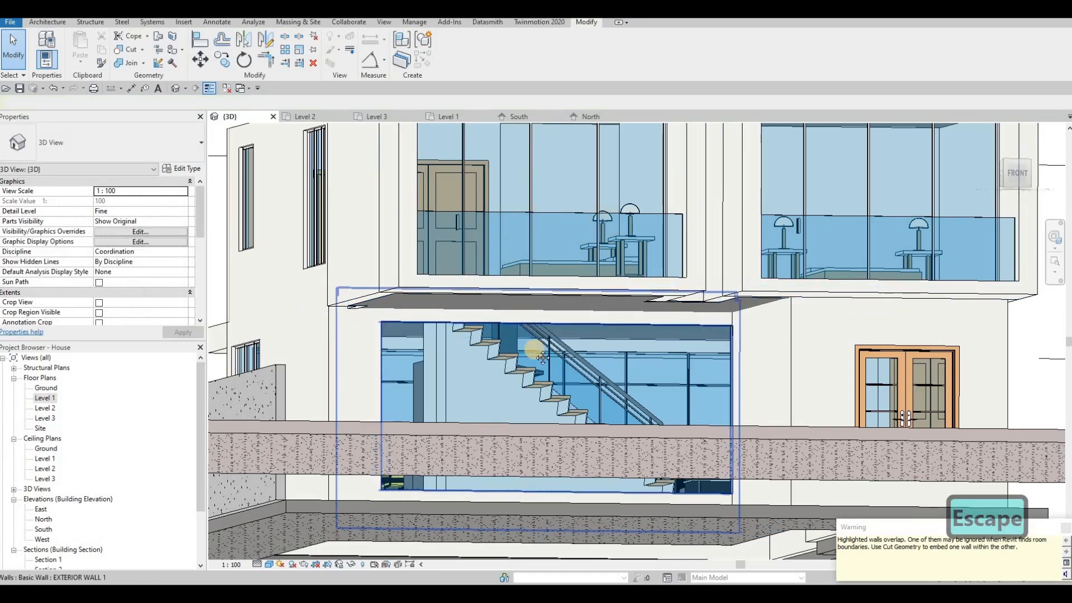
# Try to extend the base of the exterior wall behind the carport down to an offset of -224.9 mm.
pyautogui.keyDown('shift'); pyautogui.moveTo(507, 359); pyautogui.dragTo(561, 391, button='middle'); pyautogui.keyUp('shift')
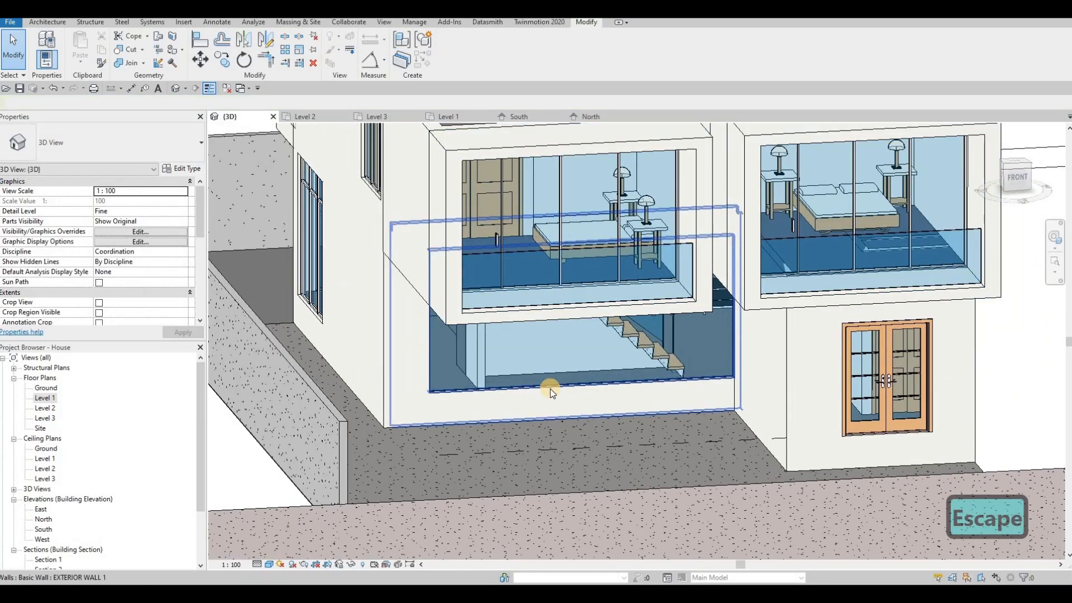
pyautogui.click(570, 422)
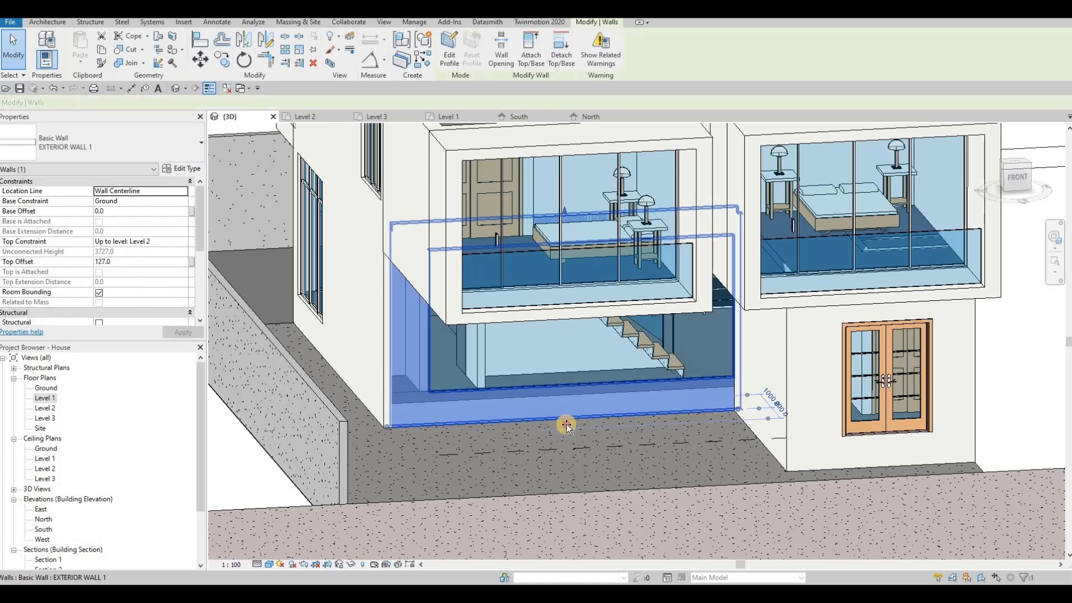
pyautogui.press('Escape')
pyautogui.click(578, 386)
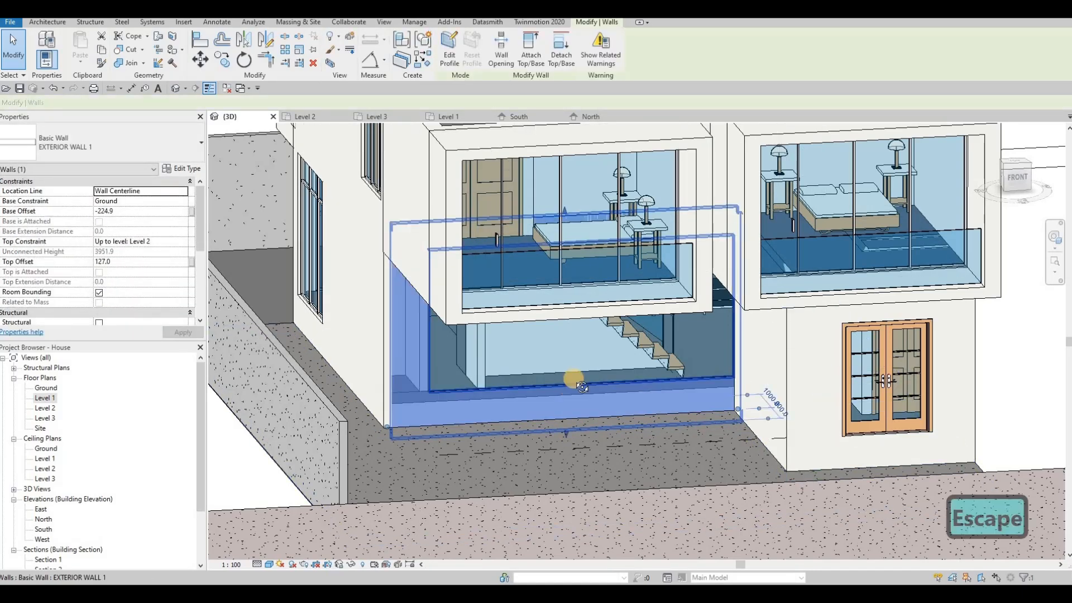
pyautogui.keyDown('shift'); pyautogui.moveTo(572, 380); pyautogui.dragTo(571, 374, button='middle'); pyautogui.keyUp('shift')
pyautogui.press('Escape')
pyautogui.hotkey('ctrl', 'z')
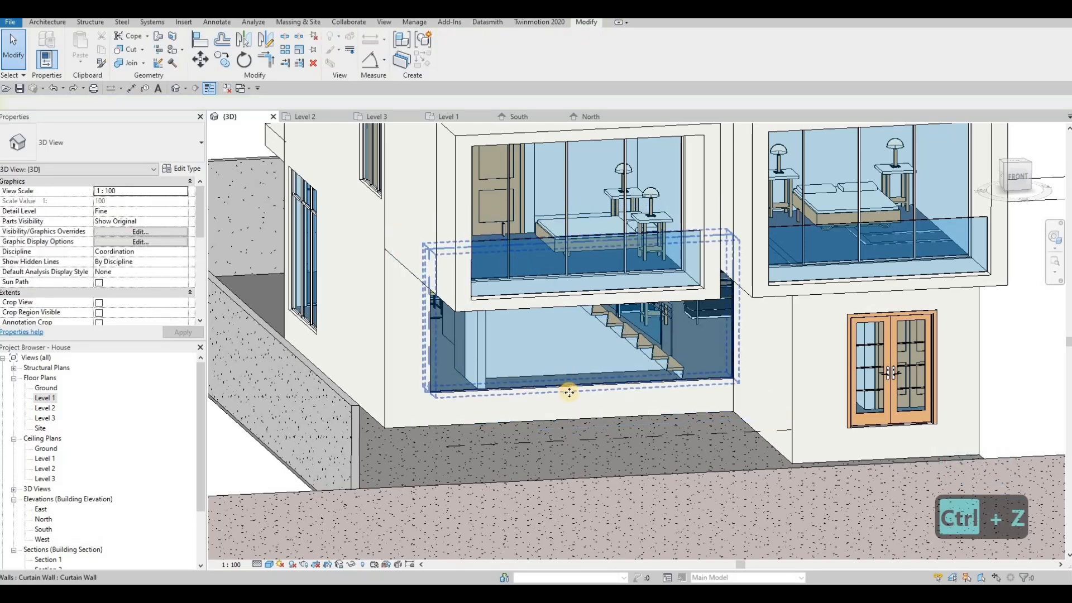
# Set the top offset of the carport curtain wall to -200 mm.
pyautogui.click(575, 395)
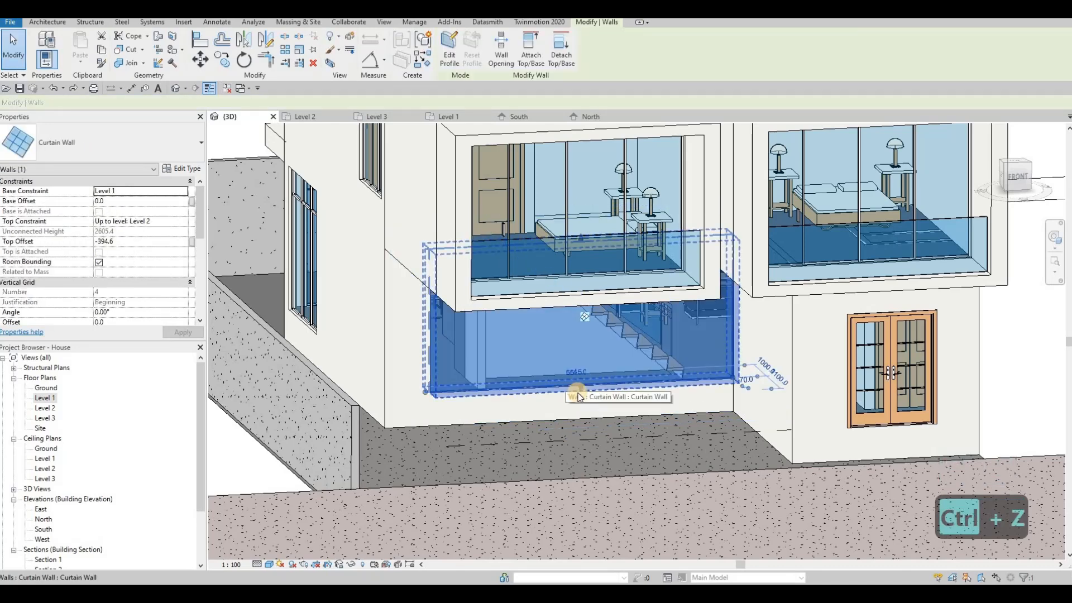
pyautogui.click(132, 242)
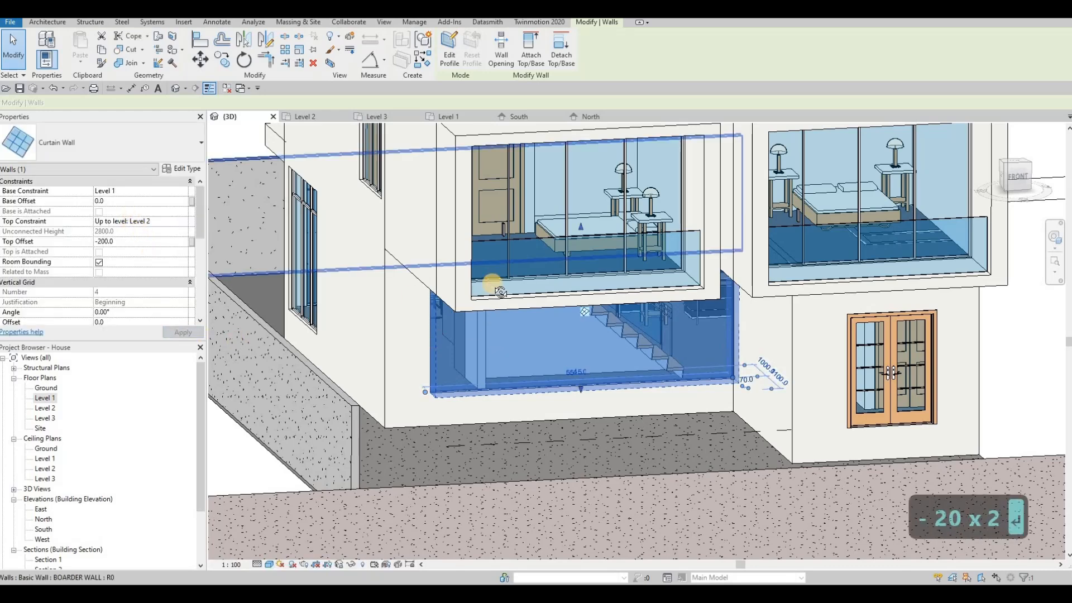
pyautogui.keyDown('shift'); pyautogui.moveTo(500, 291); pyautogui.dragTo(522, 307, button='middle'); pyautogui.keyUp('shift')
pyautogui.press('Escape')
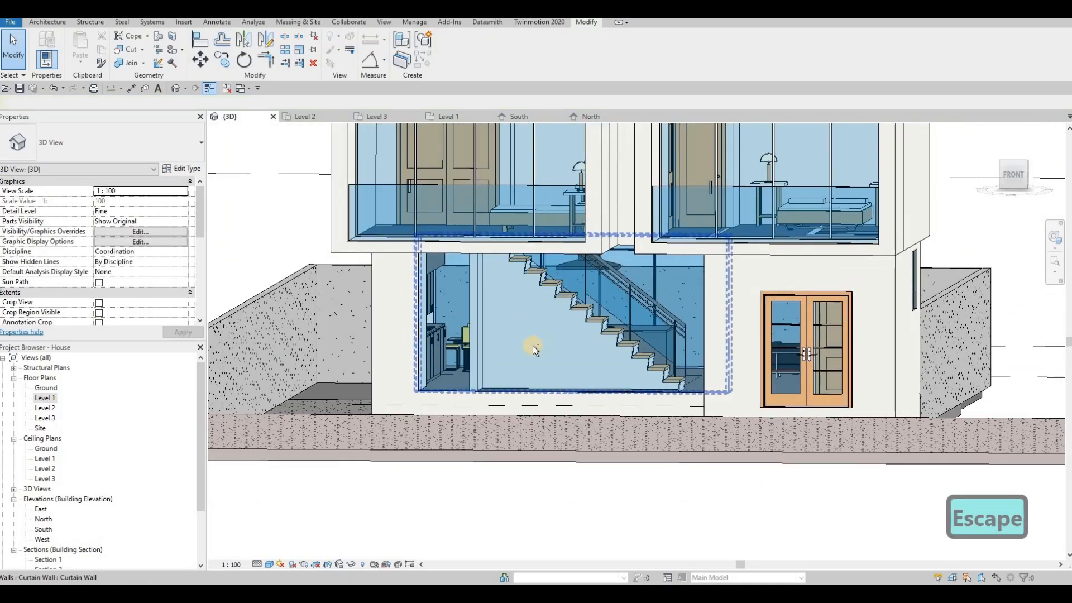
# Open the type properties of the stair behind the curtain wall and enable its middle support.
pyautogui.keyDown('shift'); pyautogui.moveTo(486, 382); pyautogui.dragTo(604, 345, button='middle'); pyautogui.keyUp('shift')
pyautogui.scroll(3, 625, 320)
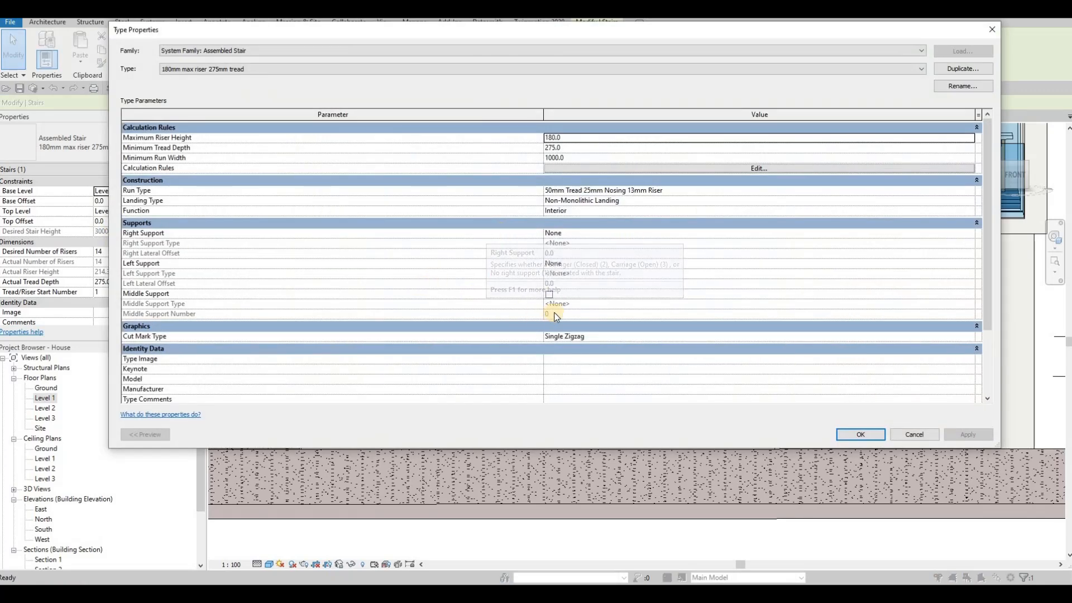
pyautogui.click(550, 295)
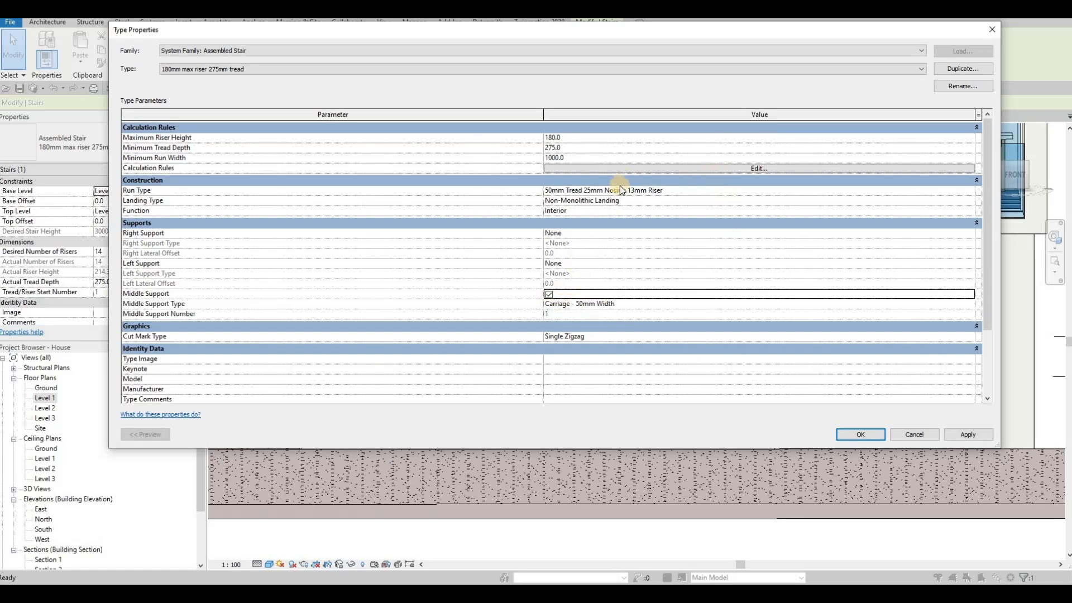
# Turn off the riser and slanted options in the stair's run type and accept the stair type changes.
pyautogui.click(958, 194)
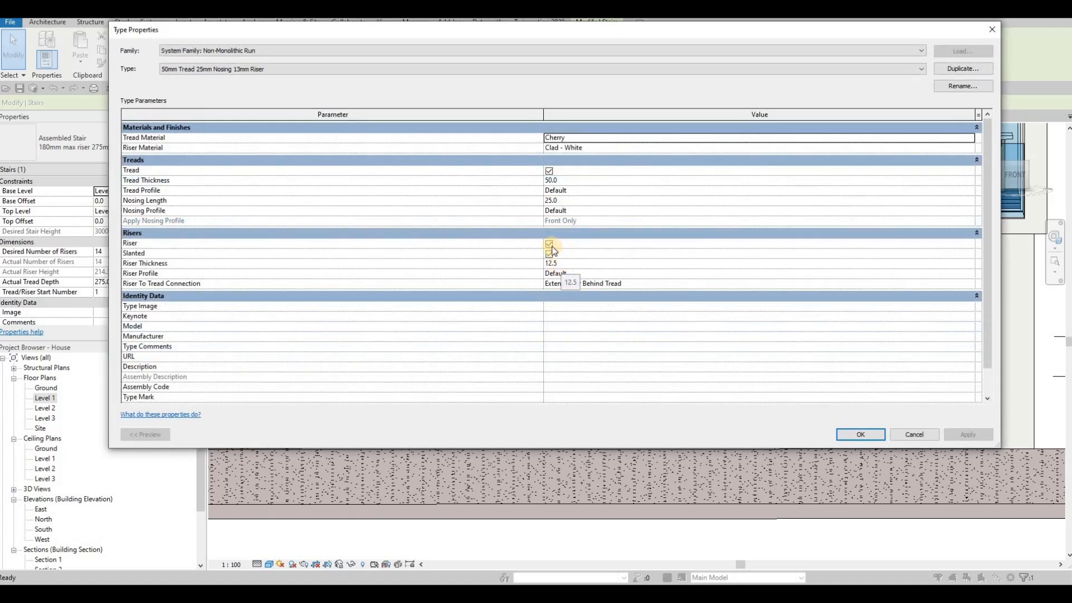
pyautogui.click(549, 244)
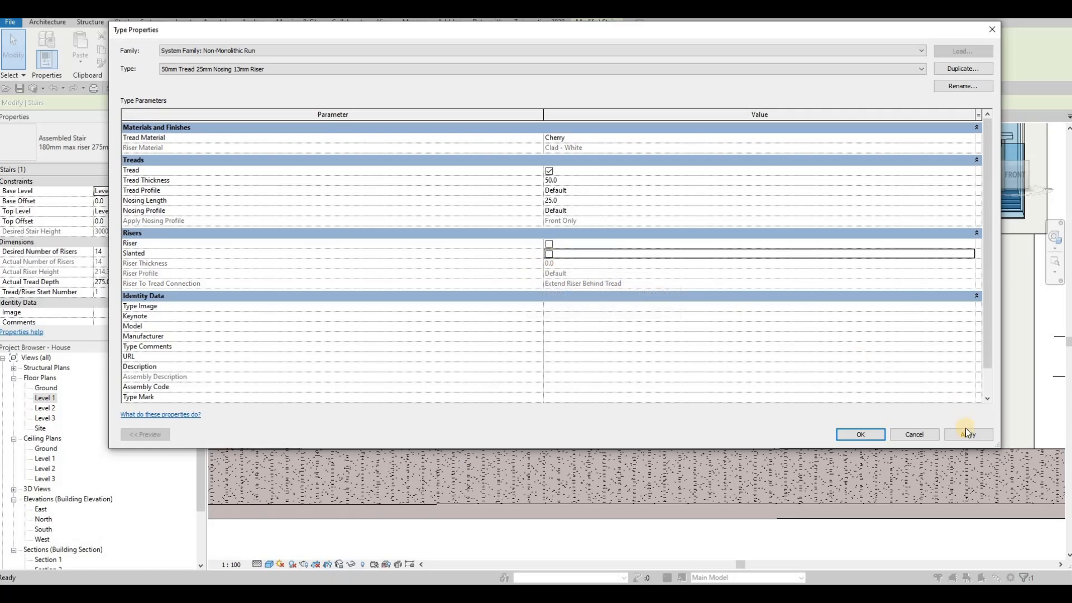
pyautogui.click(860, 435)
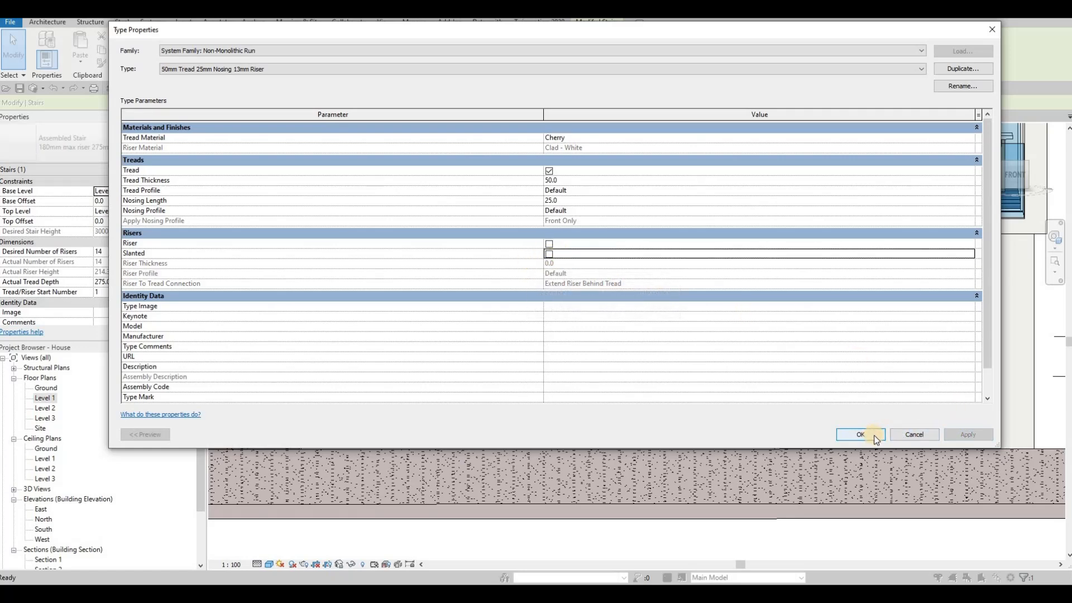
pyautogui.click(928, 434)
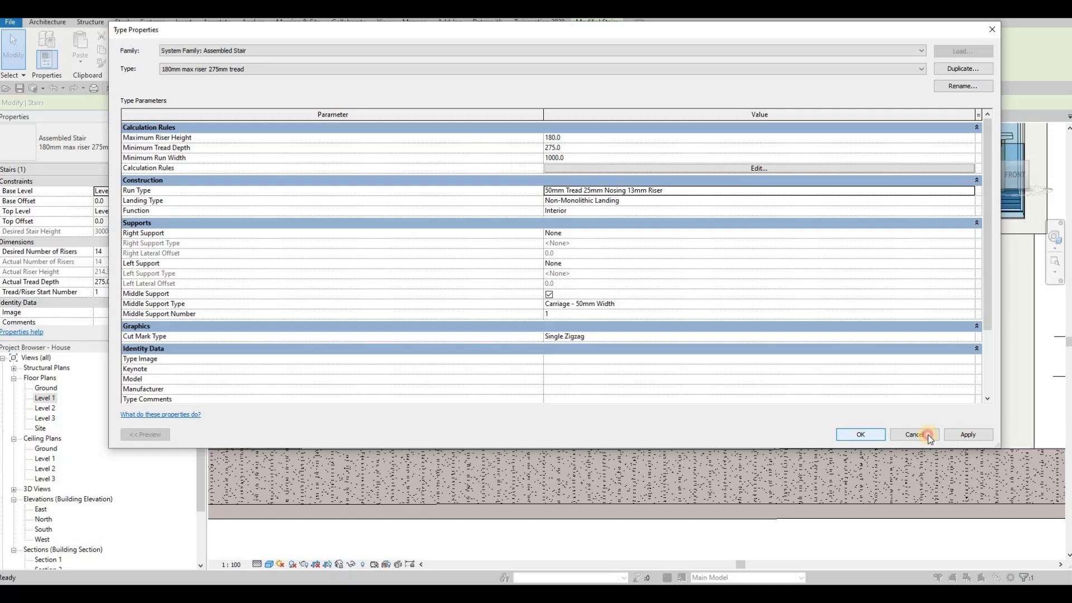
pyautogui.click(869, 434)
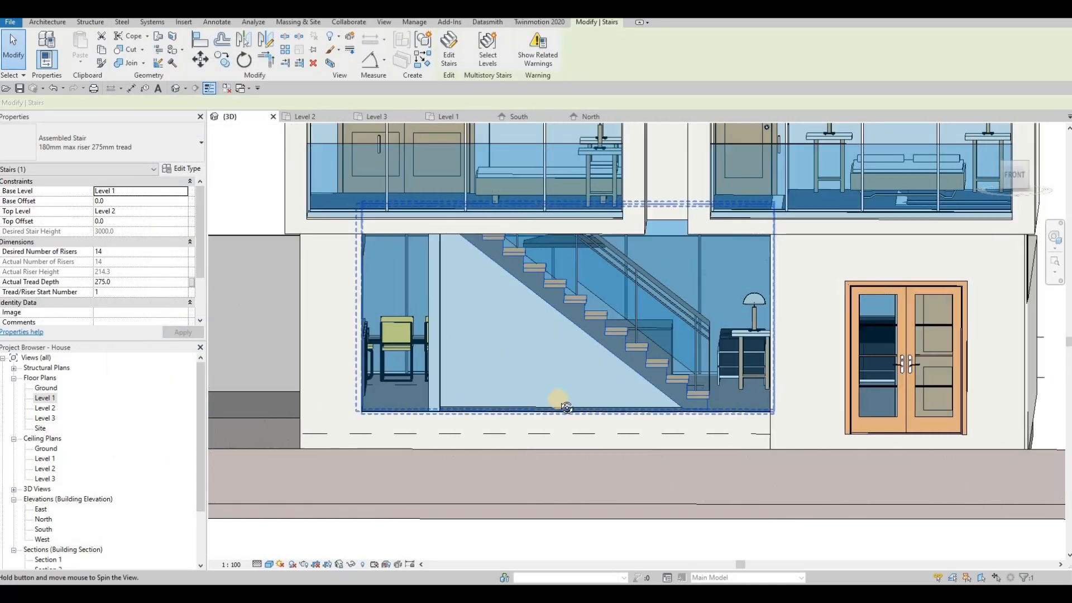
pyautogui.moveTo(566, 407)
pyautogui.keyDown('shift'); pyautogui.mouseDown(button='middle')
pyautogui.moveTo(617, 401)
pyautogui.moveTo(533, 388)
pyautogui.moveTo(387, 392)
pyautogui.moveTo(296, 411)
pyautogui.moveTo(309, 394)
pyautogui.moveTo(389, 410)
pyautogui.moveTo(610, 411)
pyautogui.moveTo(668, 366)
pyautogui.moveTo(651, 359)
pyautogui.moveTo(598, 387)
pyautogui.moveTo(524, 363)
pyautogui.moveTo(531, 343)
pyautogui.mouseUp(button='middle'); pyautogui.keyUp('shift')
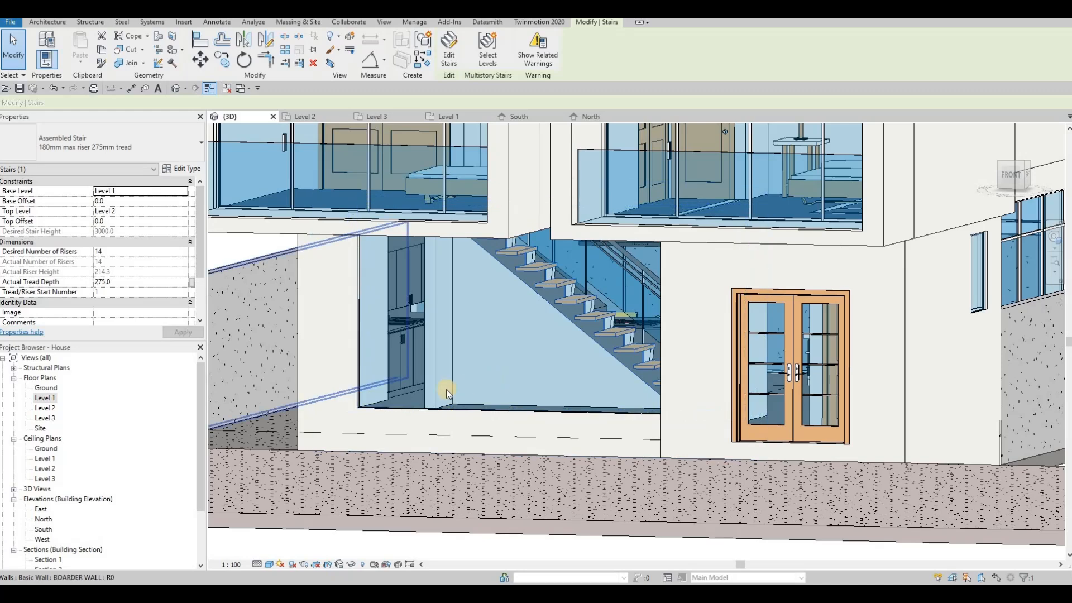
# Examine the stair's glass panel railing and the adjacent refrigerator in the Level 1 plan and the 3D view.
pyautogui.doubleClick(43, 399)
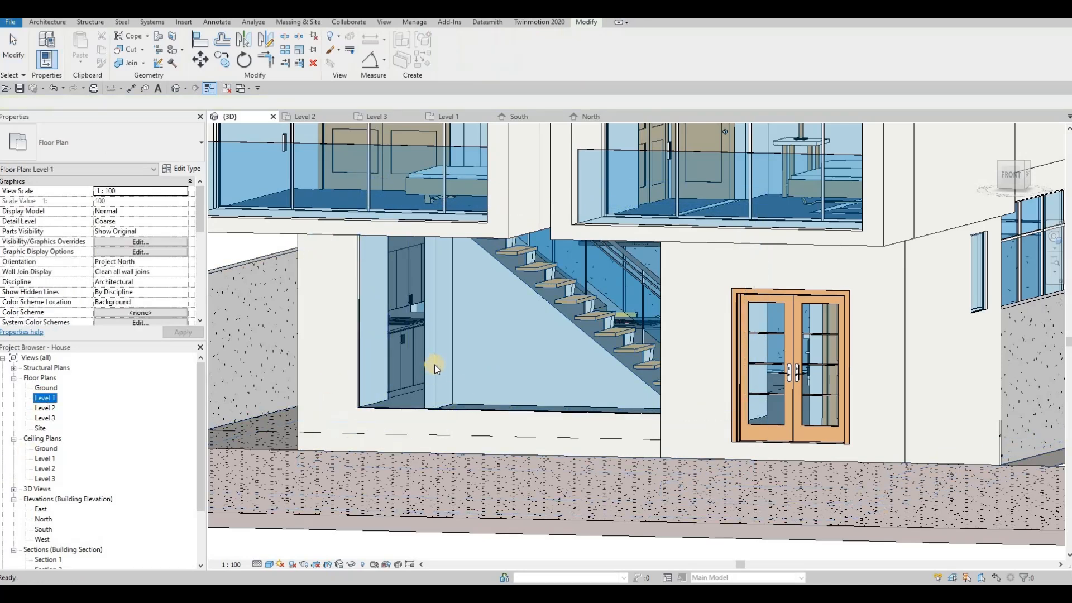
pyautogui.click(586, 262)
pyautogui.press('Escape')
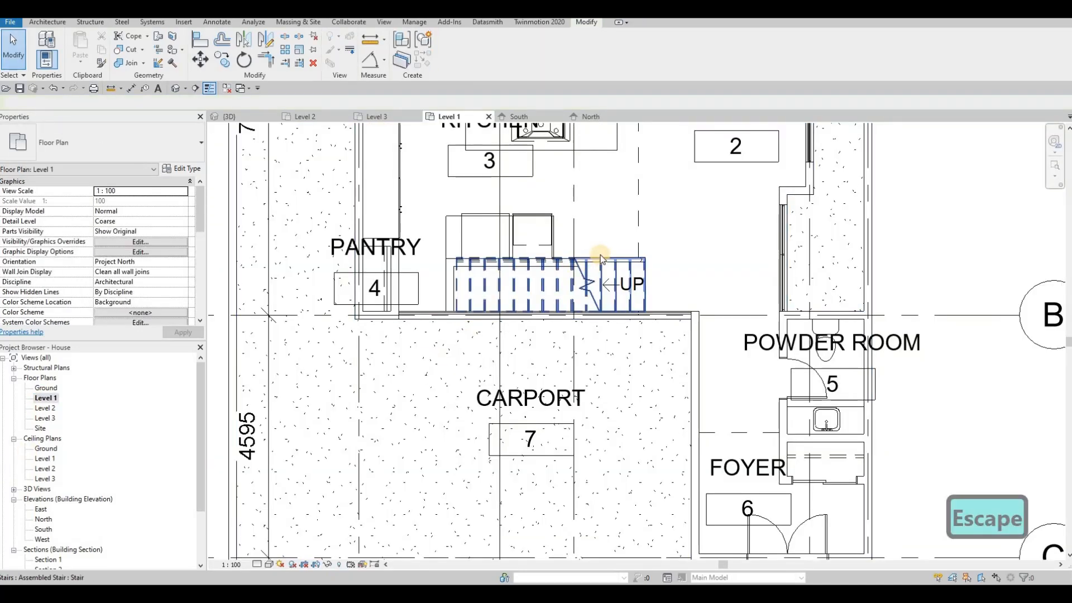
pyautogui.press('Tab')
pyautogui.click(557, 265)
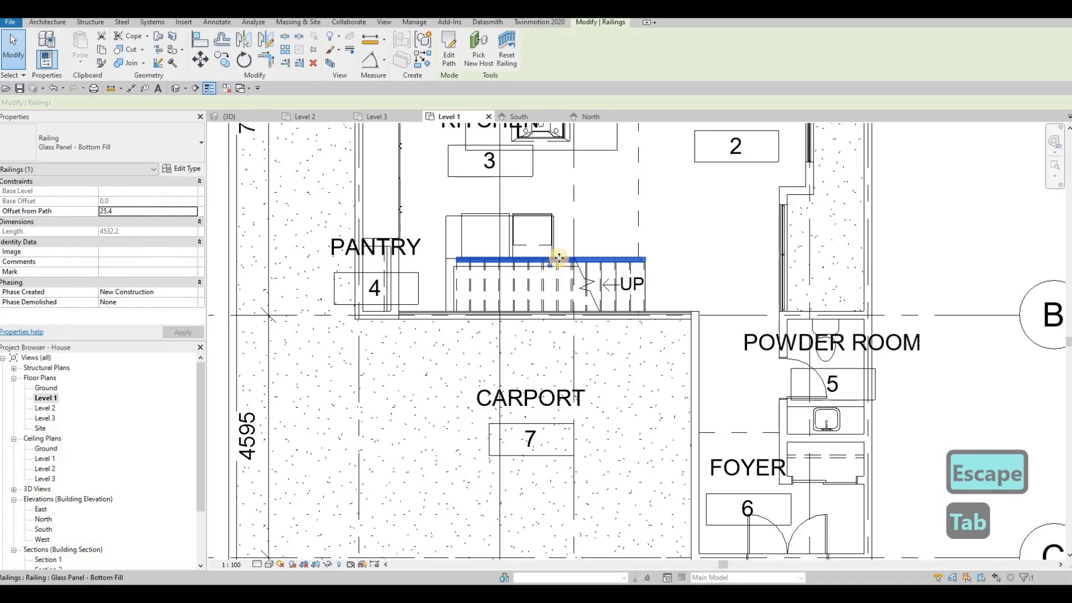
pyautogui.scroll(1, 560, 260)
pyautogui.moveTo(560, 260); pyautogui.dragTo(557, 296, button='middle')
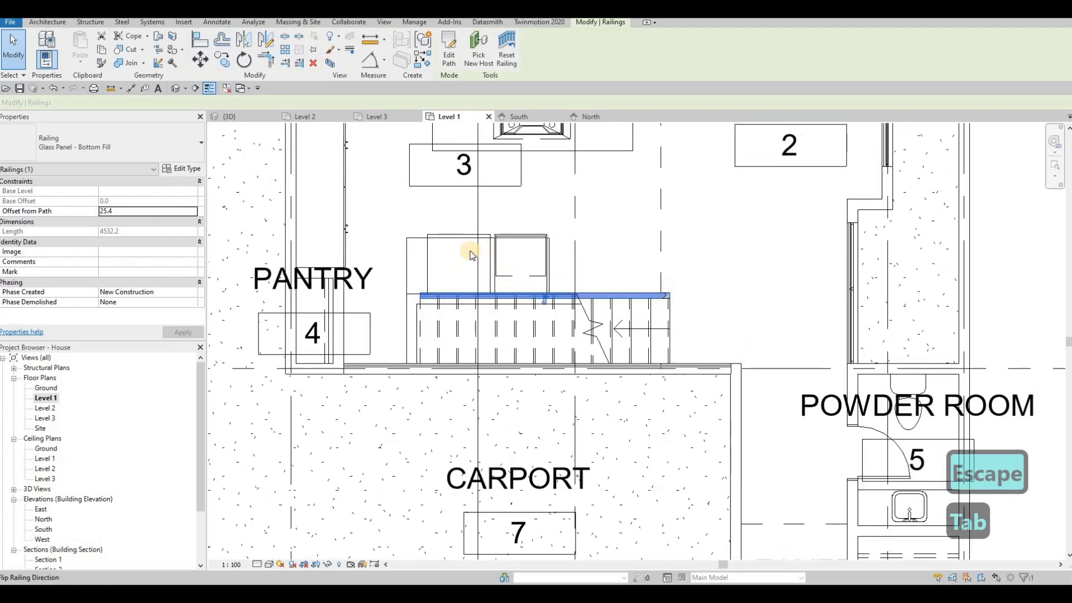
pyautogui.click(471, 251)
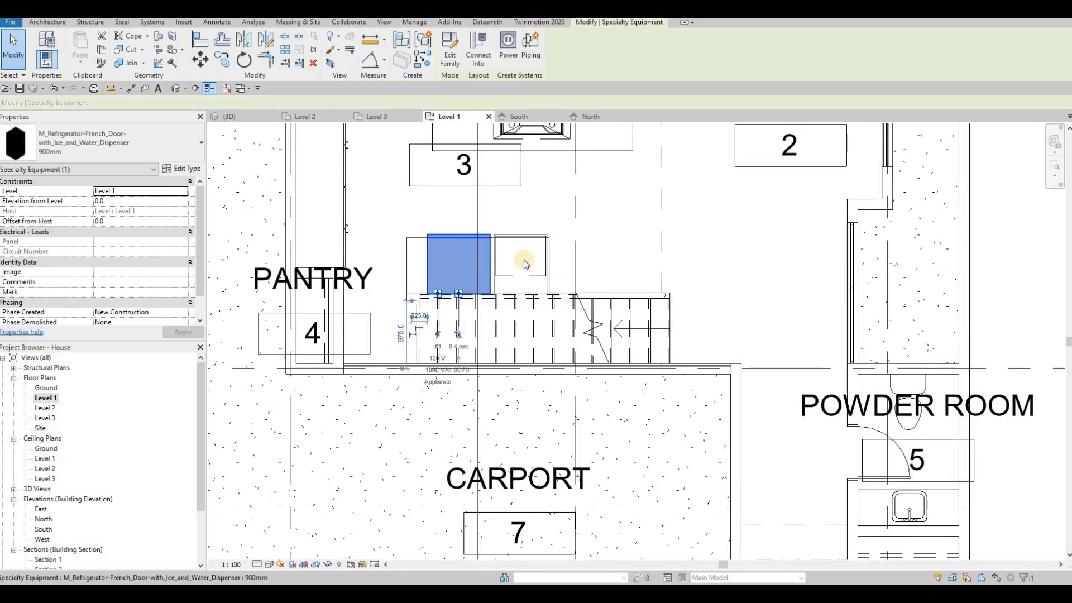
pyautogui.press('Escape')
pyautogui.scroll(-1, 544, 348)
pyautogui.press('Escape')
pyautogui.press('Escape')
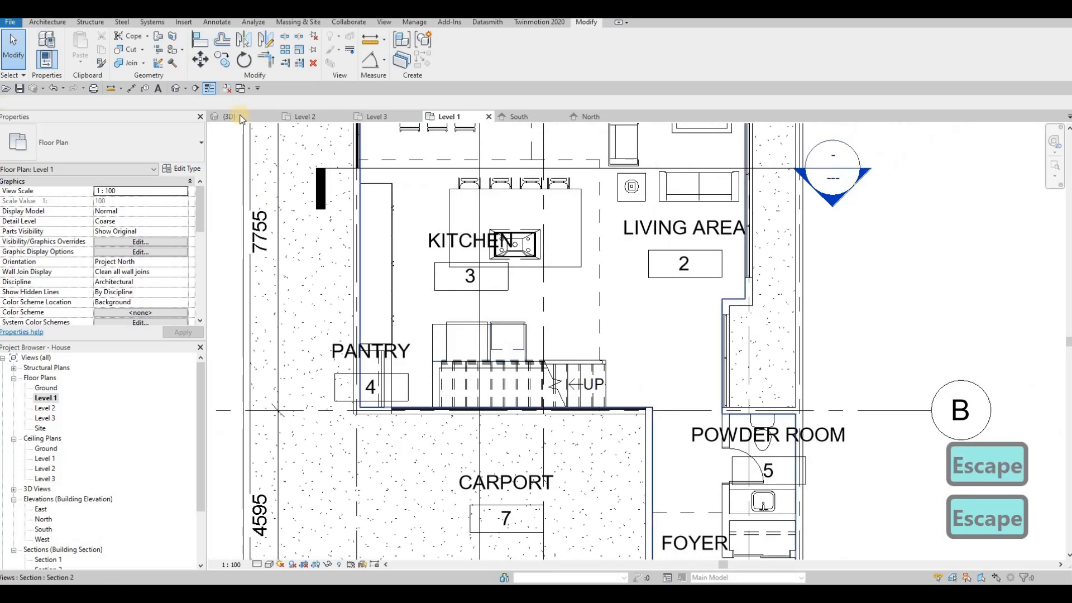
pyautogui.click(240, 115)
pyautogui.moveTo(550, 316)
pyautogui.keyDown('shift'); pyautogui.mouseDown(button='middle')
pyautogui.moveTo(314, 342)
pyautogui.moveTo(248, 297)
pyautogui.moveTo(187, 282)
pyautogui.moveTo(335, 314)
pyautogui.moveTo(555, 314)
pyautogui.moveTo(441, 318)
pyautogui.mouseUp(button='middle'); pyautogui.keyUp('shift')
# Delete the glass panel railing along the stair's kitchen side in the Level 1 floor plan.
pyautogui.doubleClick(44, 398)
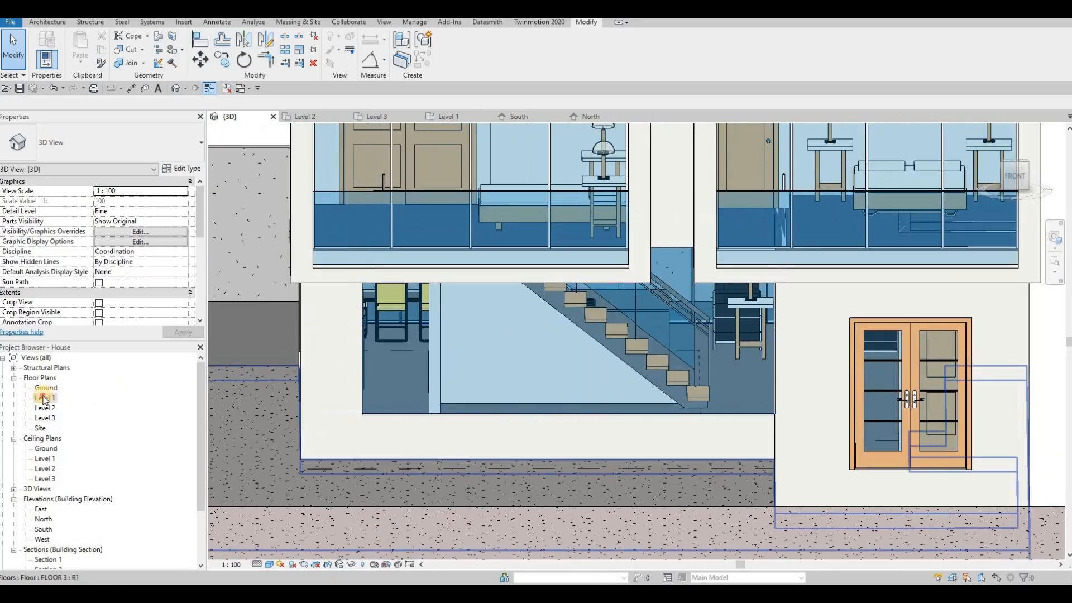
pyautogui.press('Escape')
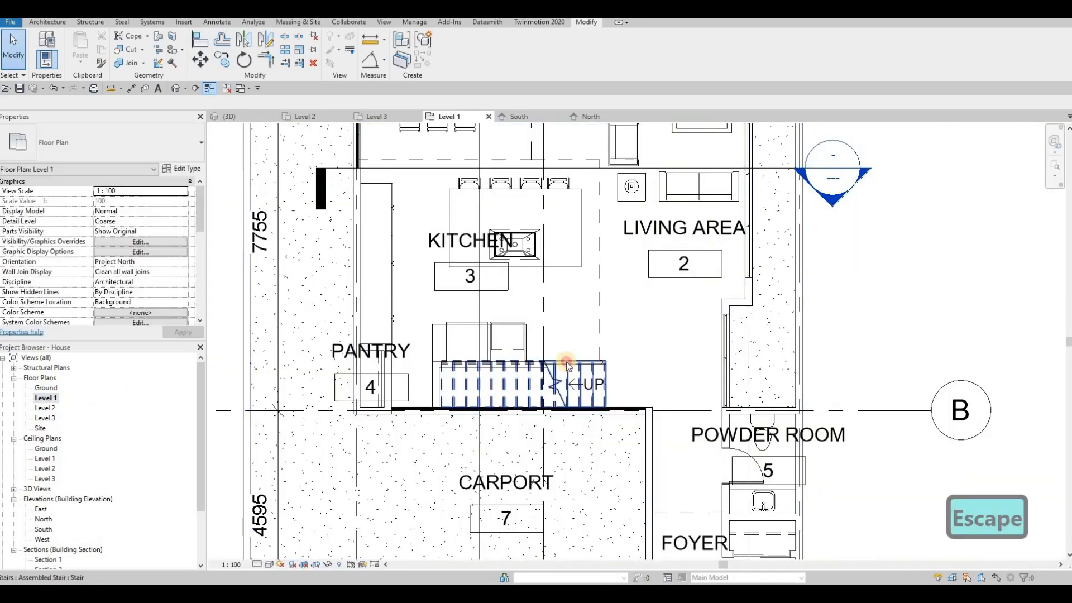
pyautogui.click(551, 362)
pyautogui.press('Escape')
pyautogui.press('Tab')
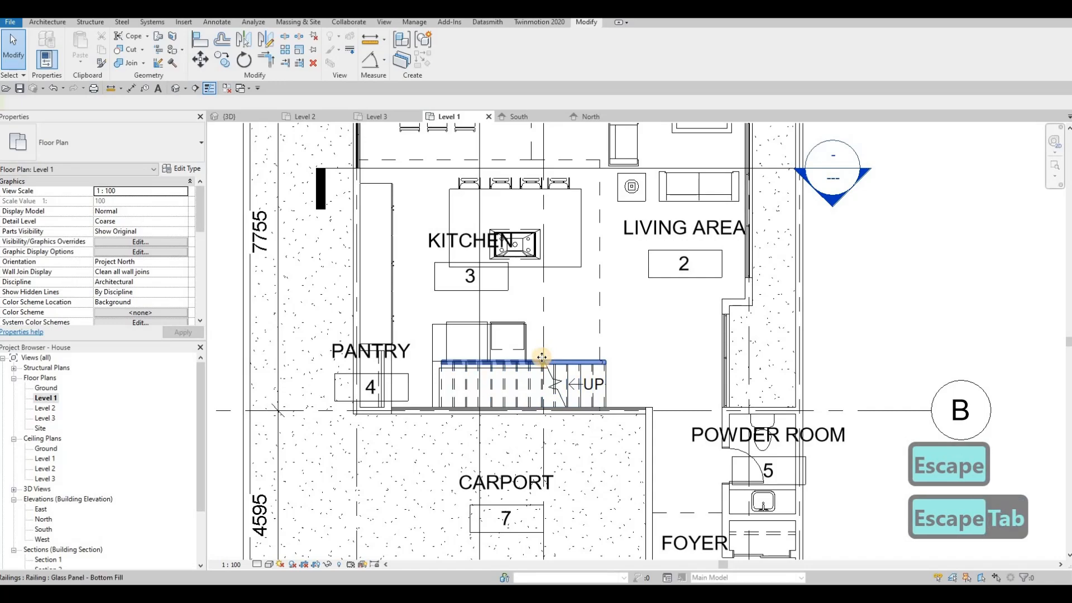
pyautogui.click(536, 357)
pyautogui.press('Delete')
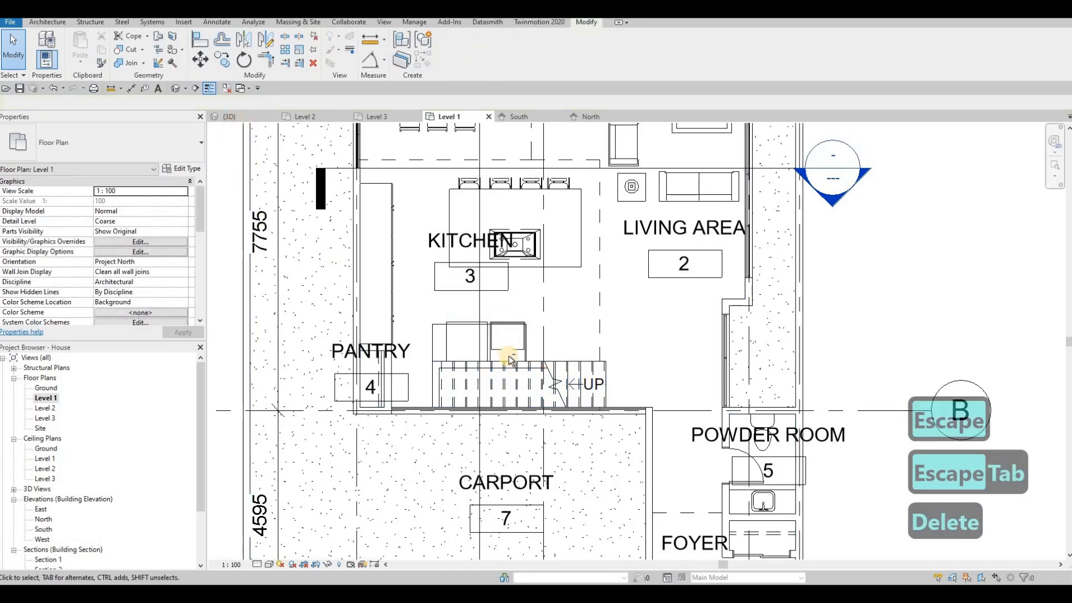
# Delete the stepped interior wall beneath the stair in the 3D view and inspect the stair from the front.
pyautogui.click(229, 116)
pyautogui.keyDown('shift'); pyautogui.moveTo(477, 320); pyautogui.dragTo(532, 404, button='middle'); pyautogui.keyUp('shift')
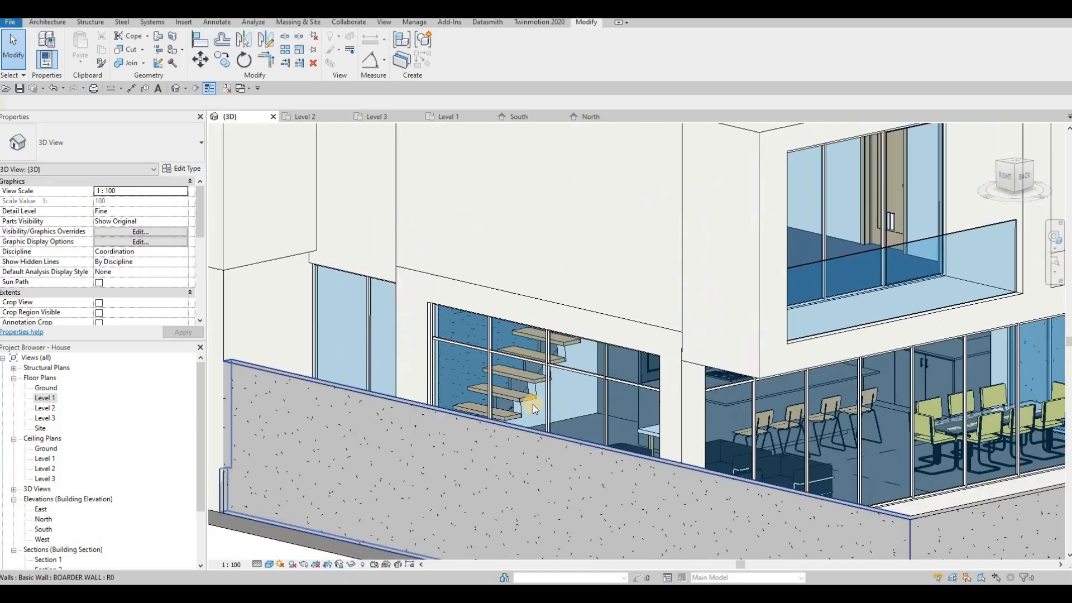
pyautogui.press('Tab')
pyautogui.click(536, 399)
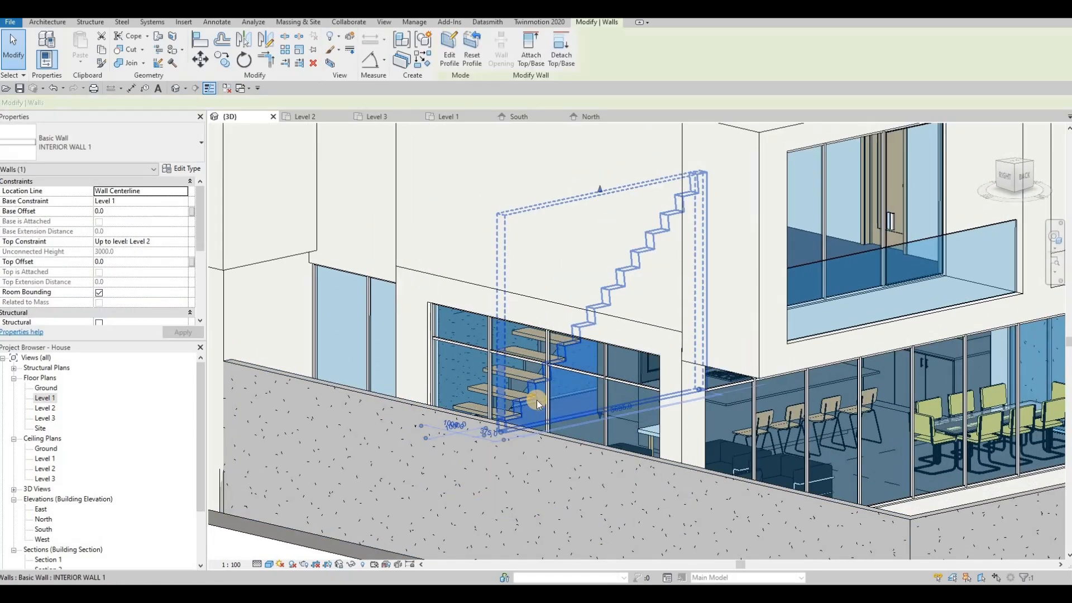
pyautogui.press('Delete')
pyautogui.press('Escape')
pyautogui.moveTo(689, 354)
pyautogui.keyDown('shift'); pyautogui.mouseDown(button='middle')
pyautogui.moveTo(878, 359)
pyautogui.moveTo(881, 370)
pyautogui.moveTo(520, 345)
pyautogui.moveTo(476, 354)
pyautogui.moveTo(498, 344)
pyautogui.moveTo(519, 345)
pyautogui.moveTo(479, 385)
pyautogui.moveTo(478, 352)
pyautogui.moveTo(463, 357)
pyautogui.mouseUp(button='middle'); pyautogui.keyUp('shift')
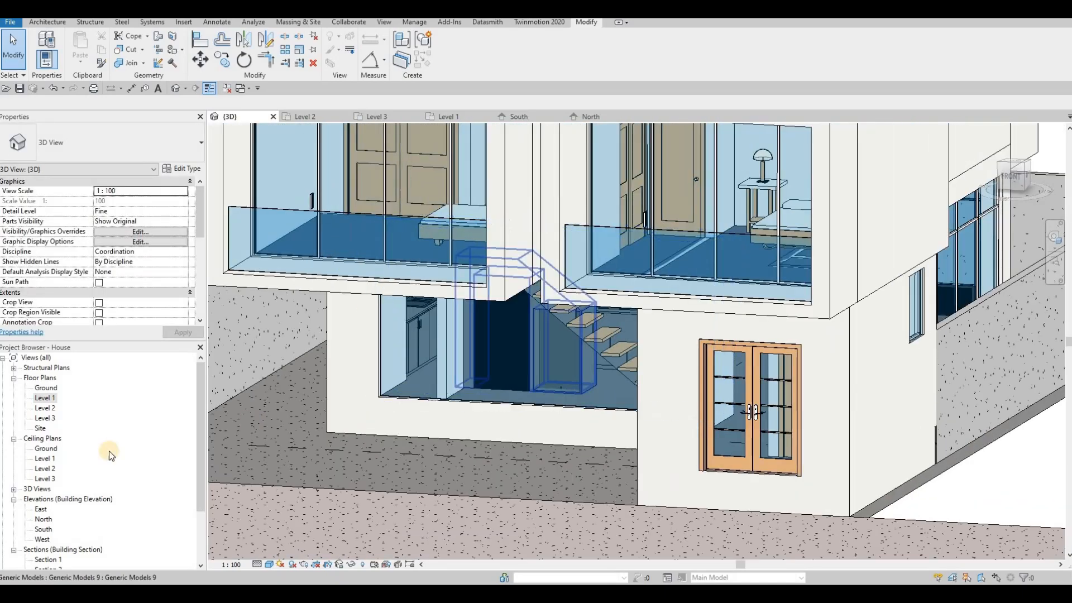
# Examine the dining, kitchen and living area layout around the stair in the Level 1 floor plan.
pyautogui.click(40, 399)
pyautogui.scroll(-1, 637, 327)
pyautogui.moveTo(638, 326); pyautogui.dragTo(580, 384, button='middle')
pyautogui.moveTo(538, 346); pyautogui.dragTo(538, 366, button='middle')
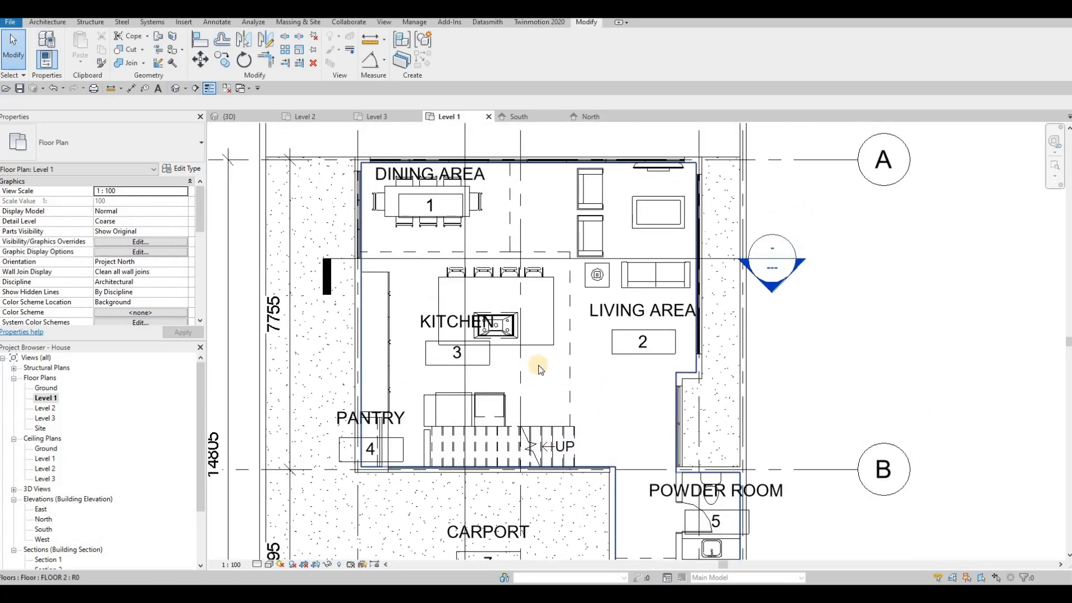
pyautogui.moveTo(406, 291)
pyautogui.mouseDown(button='middle')
pyautogui.moveTo(457, 255)
pyautogui.moveTo(469, 283)
pyautogui.moveTo(489, 276)
pyautogui.mouseUp(button='middle')
pyautogui.scroll(2, 432, 266)
pyautogui.scroll(-1, 437, 272)
pyautogui.scroll(-1, 437, 279)
pyautogui.scroll(1, 480, 273)
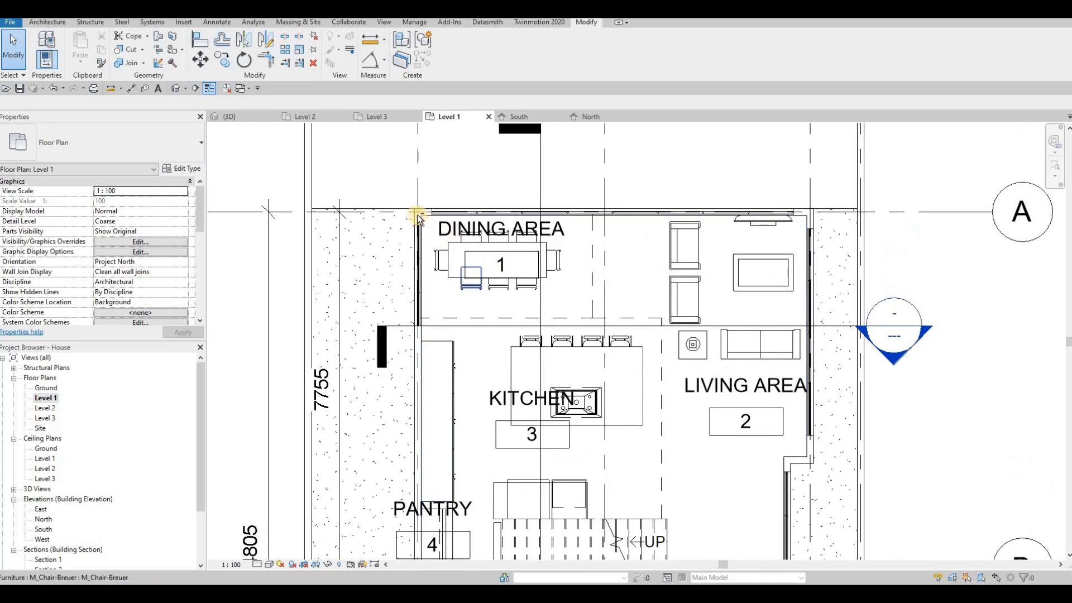
pyautogui.scroll(1, 491, 272)
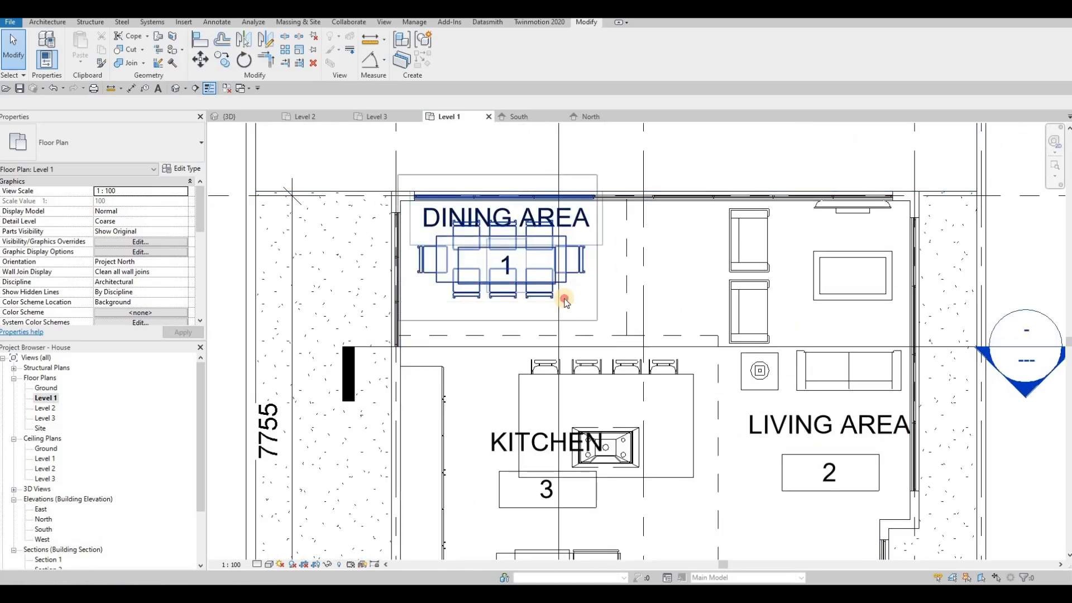
pyautogui.press('Escape')
pyautogui.press('Escape')
pyautogui.click(483, 222)
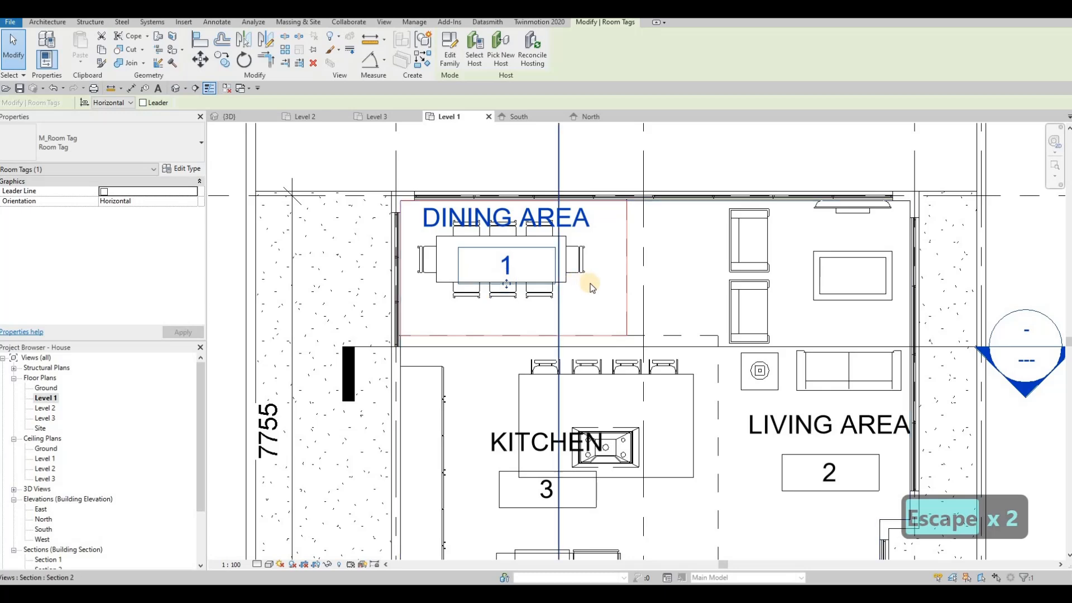
pyautogui.scroll(-1, 589, 282)
pyautogui.moveTo(587, 255); pyautogui.dragTo(594, 256, button='middle')
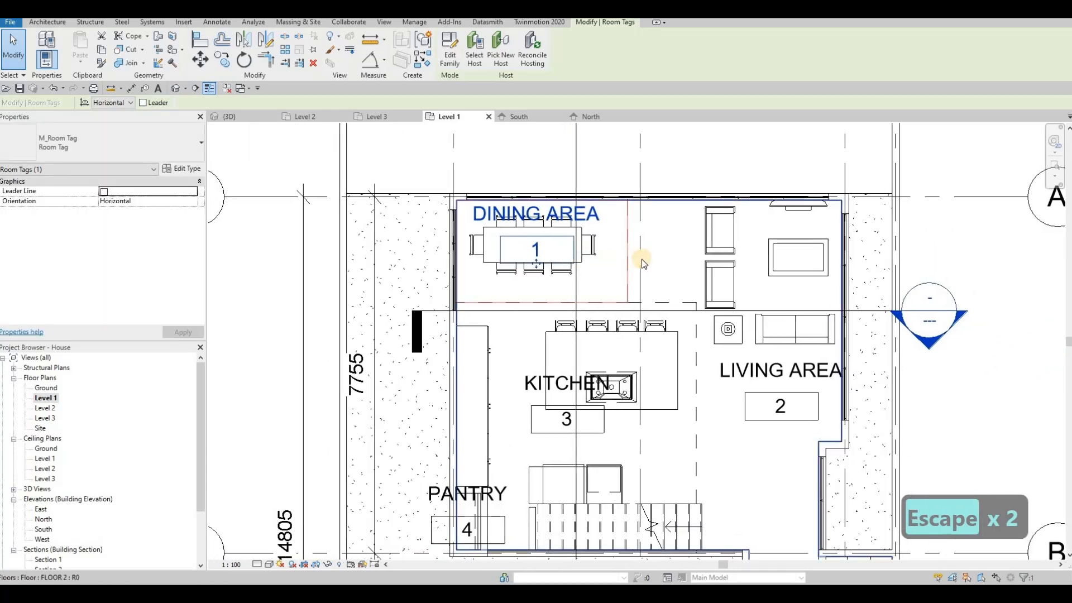
pyautogui.scroll(-1, 561, 366)
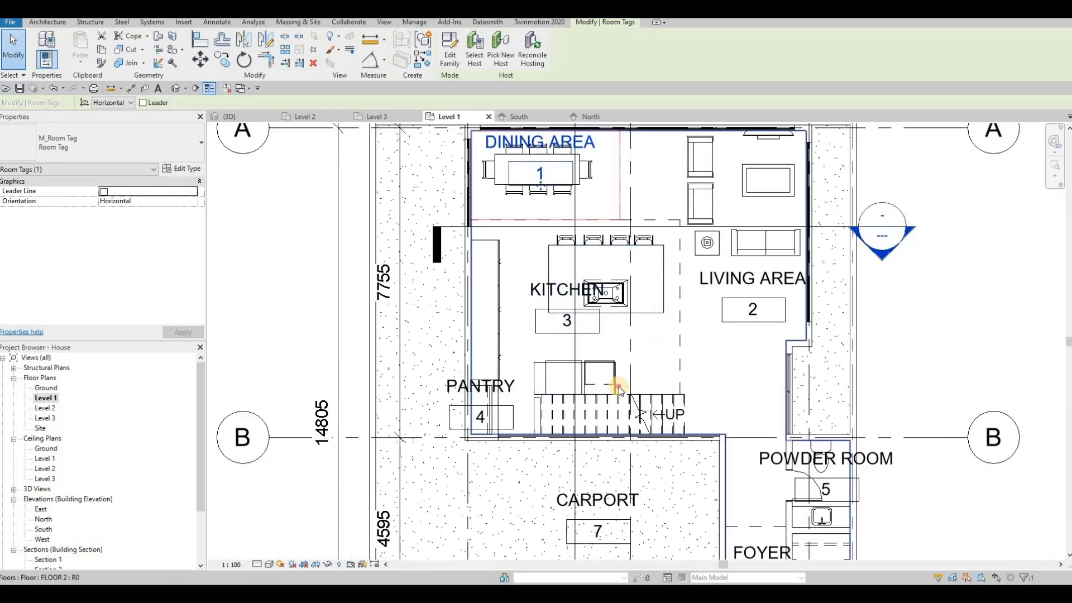
# Move the refrigerator and its surrounding cabinet from beside the stair to between the dining table and the kitchen island.
pyautogui.click(559, 372)
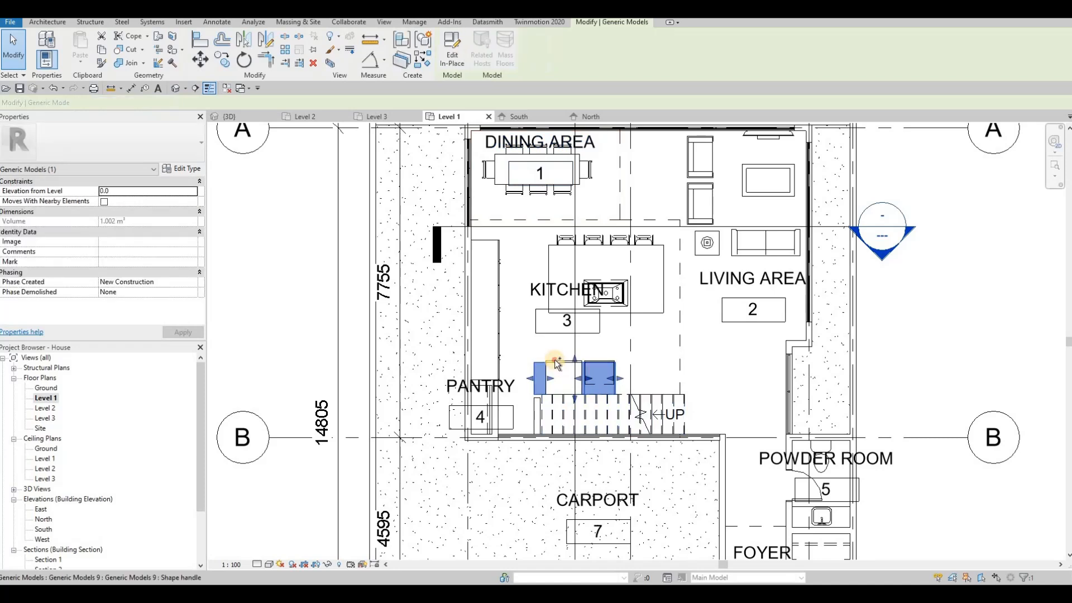
pyautogui.keyDown('ctrl'); pyautogui.click(555, 360); pyautogui.keyUp('ctrl')
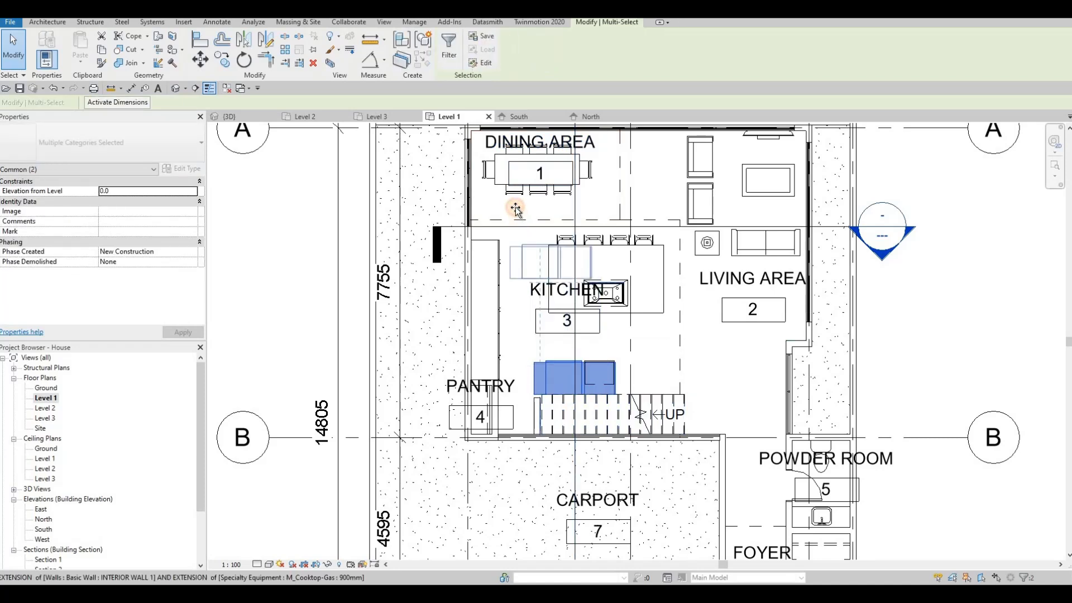
pyautogui.moveTo(515, 210); pyautogui.dragTo(531, 222)
# Rotate the refrigerator and its cabinet 90 degrees clockwise and reposition them at the end of the kitchen wall counter.
pyautogui.press('o')
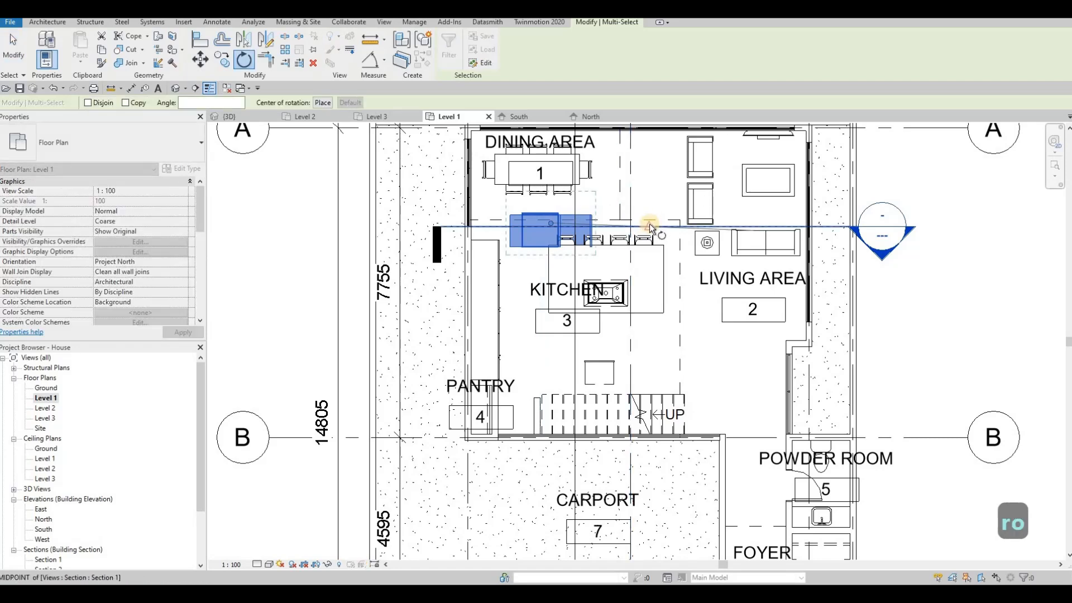
pyautogui.scroll(3, 647, 224)
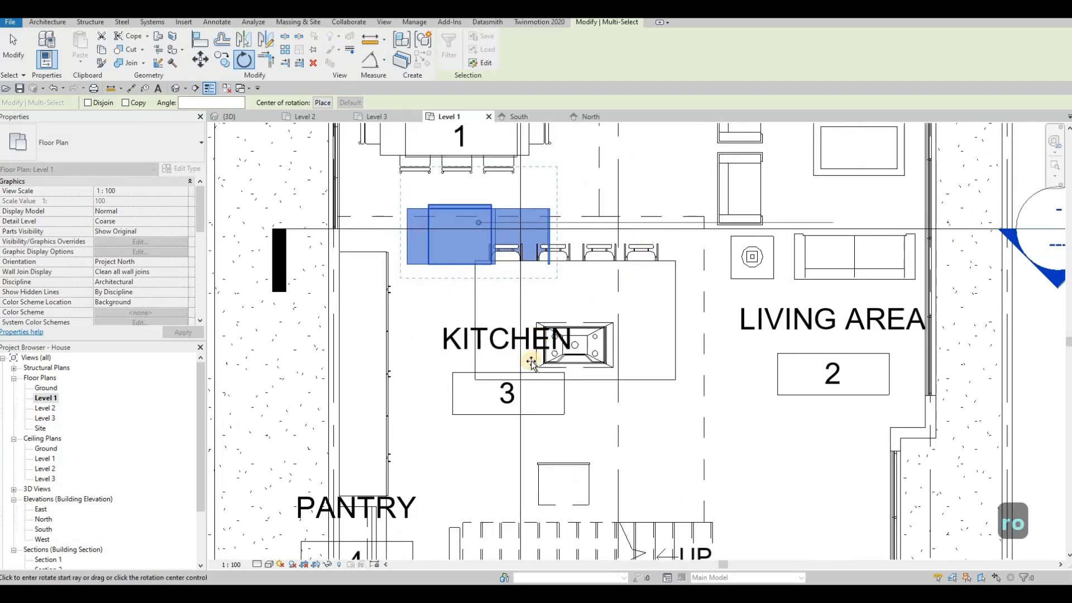
pyautogui.click(580, 222)
pyautogui.click(436, 288)
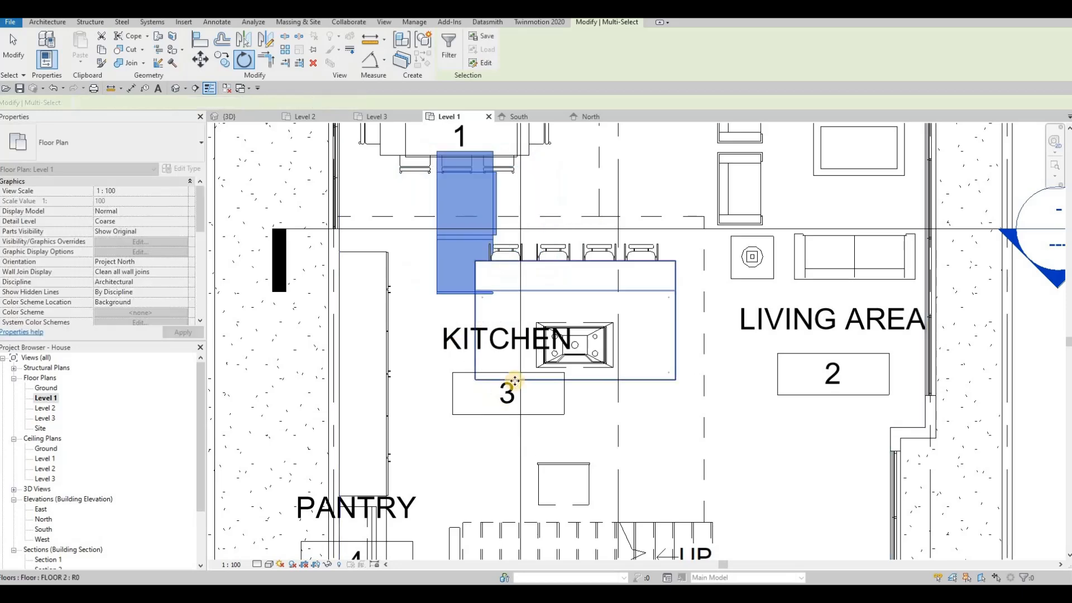
pyautogui.scroll(-3, 504, 324)
pyautogui.moveTo(504, 324); pyautogui.dragTo(470, 285)
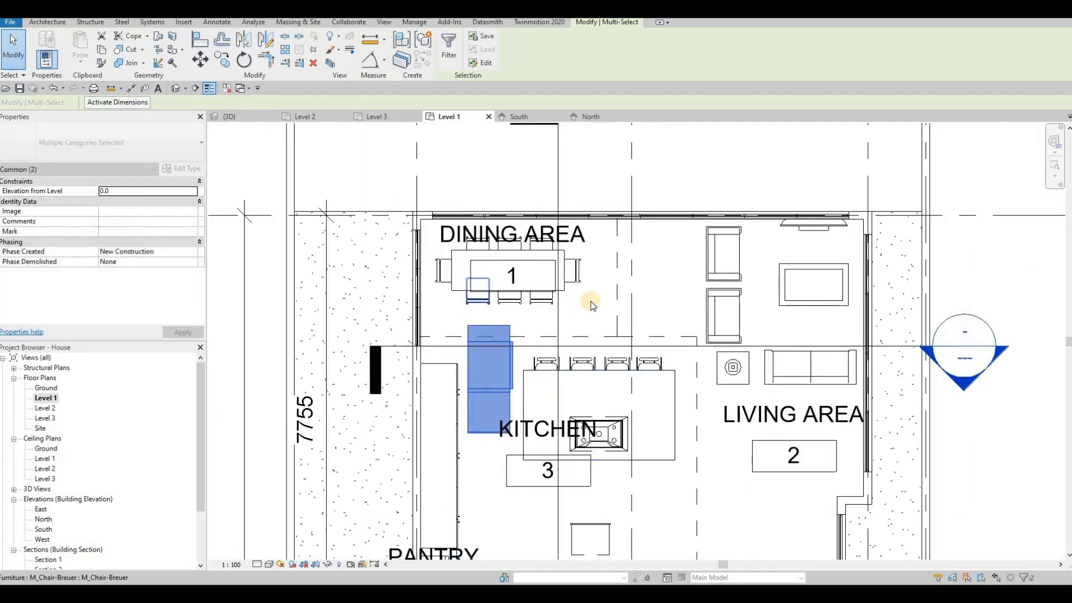
# Move the dining area's vertical room separation line toward the armchairs, about 5300 mm from the outer side wall.
pyautogui.press('Escape')
pyautogui.press('Escape')
pyautogui.click(617, 277)
pyautogui.moveTo(675, 279)
pyautogui.mouseDown()
pyautogui.moveTo(697, 277)
pyautogui.moveTo(670, 288)
pyautogui.mouseUp()
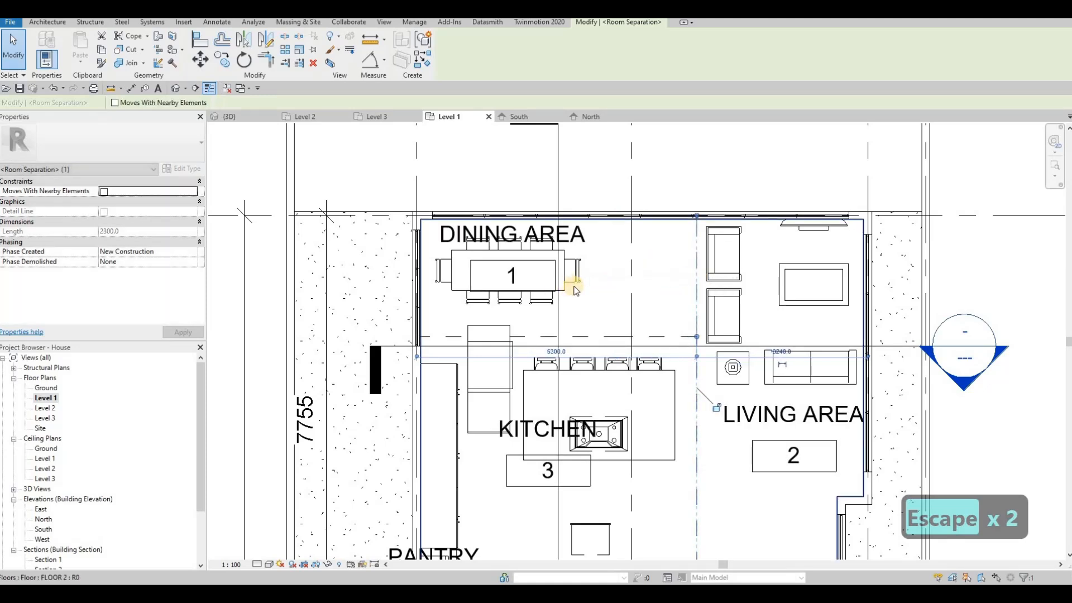
pyautogui.press('Escape')
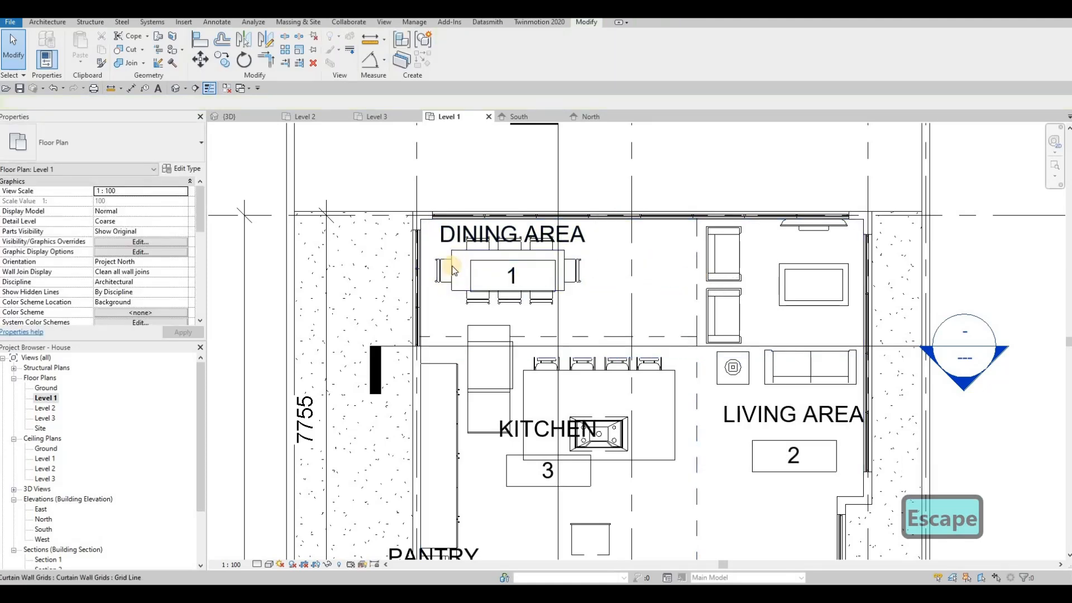
# Move the dining table, its eight chairs and the DINING AREA room tag together toward the living area.
pyautogui.scroll(2, 419, 272)
pyautogui.click(471, 233)
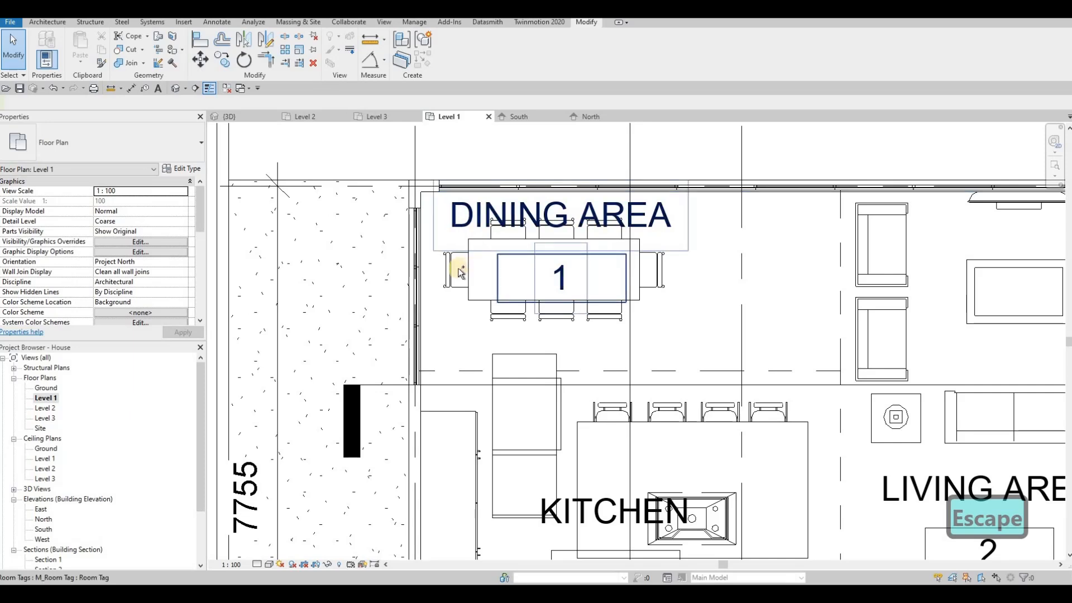
pyautogui.click(457, 263)
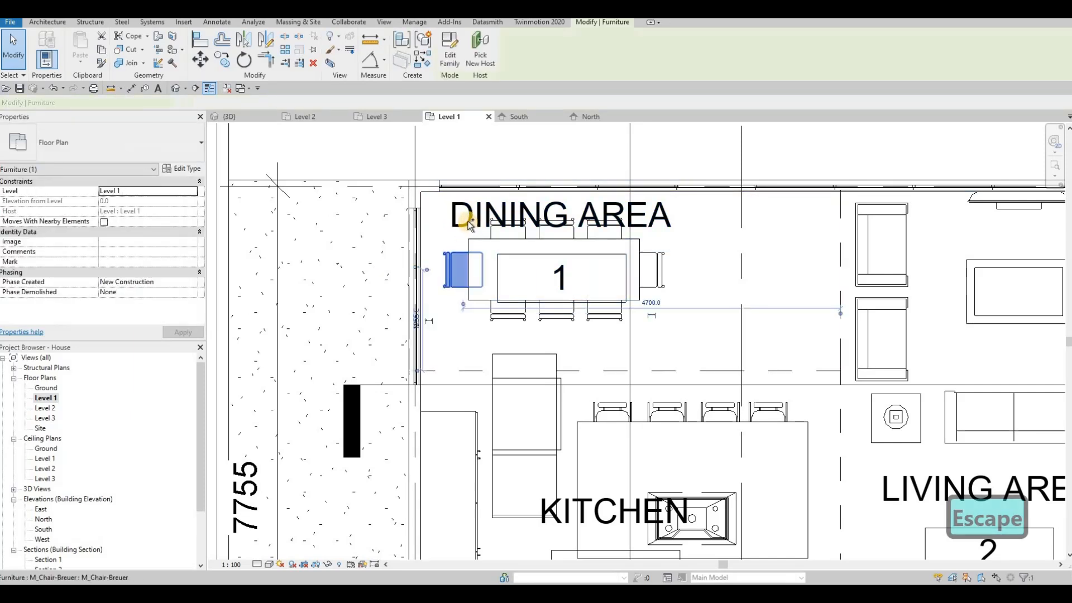
pyautogui.keyDown('ctrl'); pyautogui.click(495, 235); pyautogui.keyUp('ctrl')
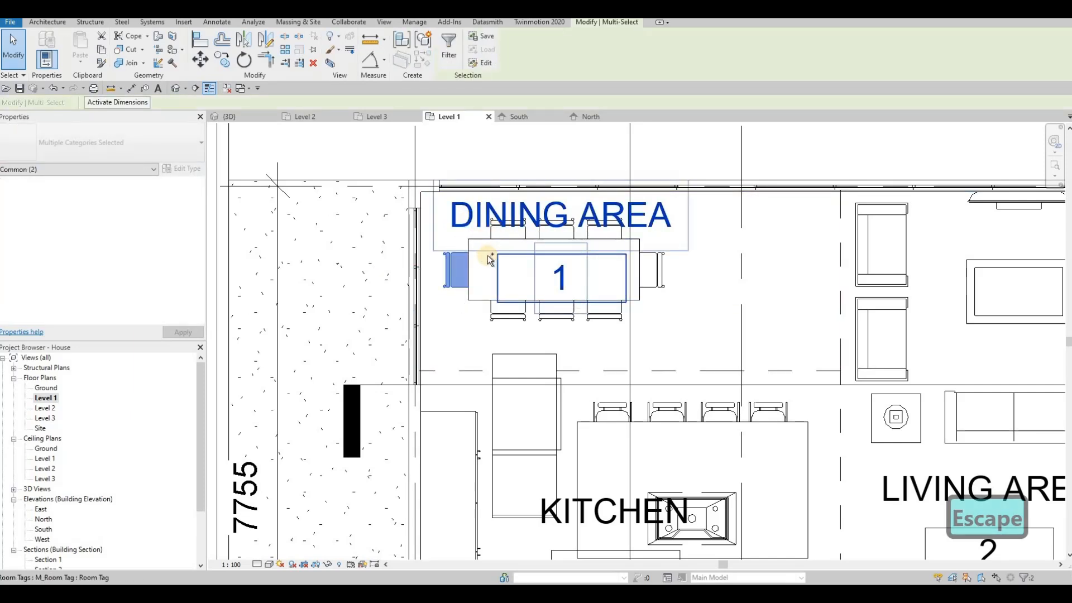
pyautogui.keyDown('ctrl'); pyautogui.click(508, 320); pyautogui.keyUp('ctrl')
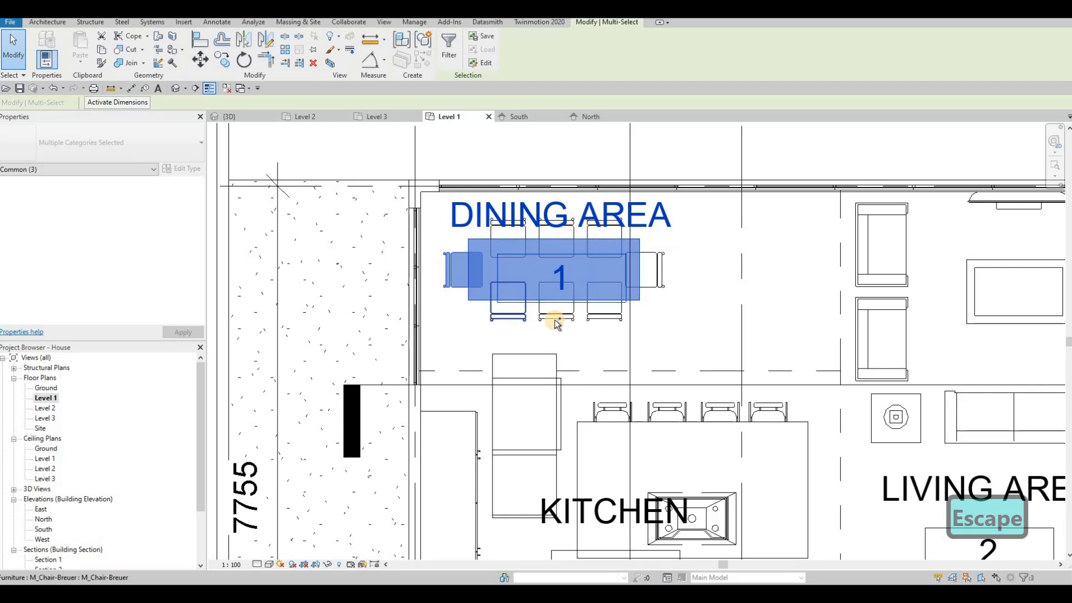
pyautogui.keyDown('ctrl'); pyautogui.click(556, 321); pyautogui.keyUp('ctrl')
pyautogui.keyDown('ctrl'); pyautogui.click(646, 270); pyautogui.keyUp('ctrl')
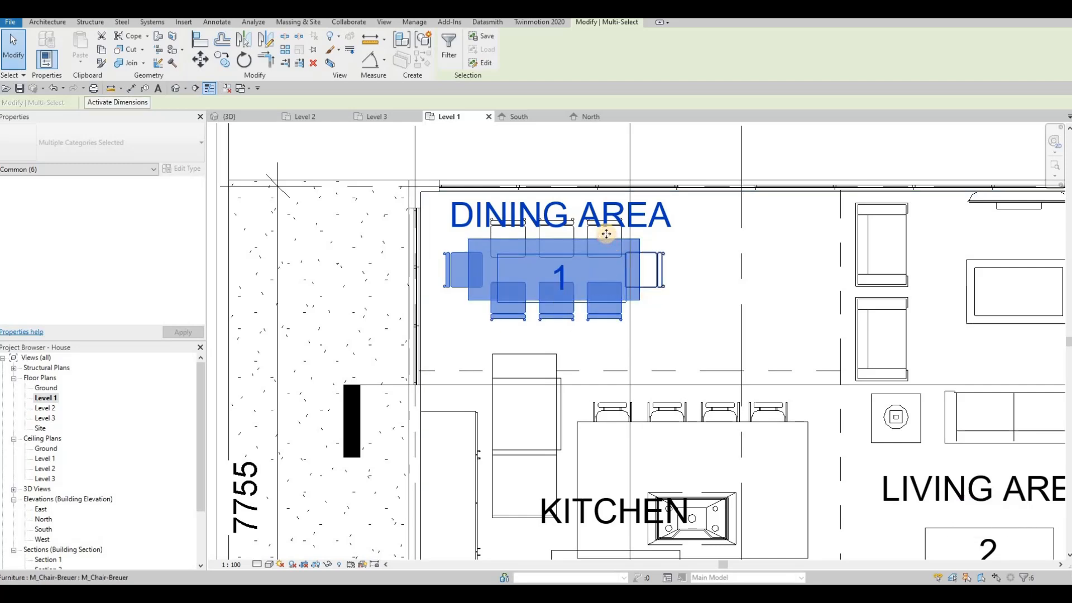
pyautogui.press('capslock')
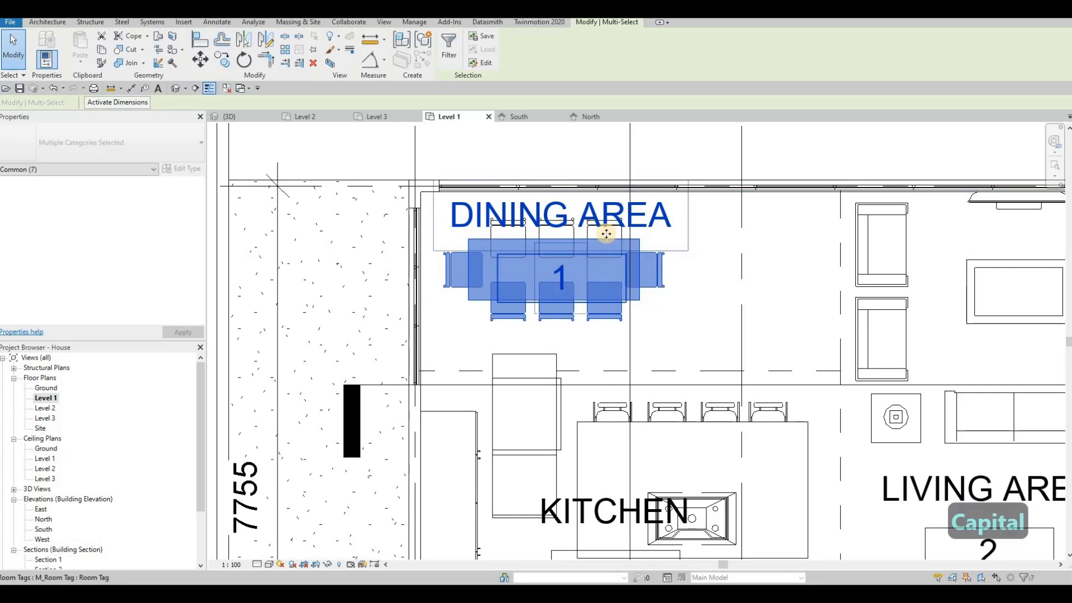
pyautogui.press('Tab')
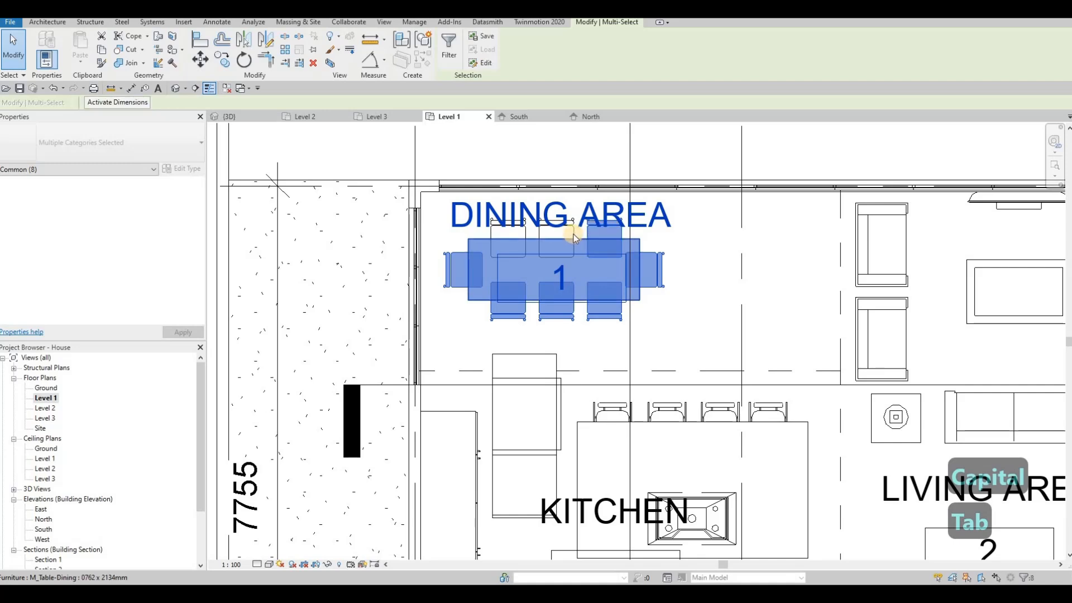
pyautogui.keyDown('ctrl'); pyautogui.click(573, 233); pyautogui.keyUp('ctrl')
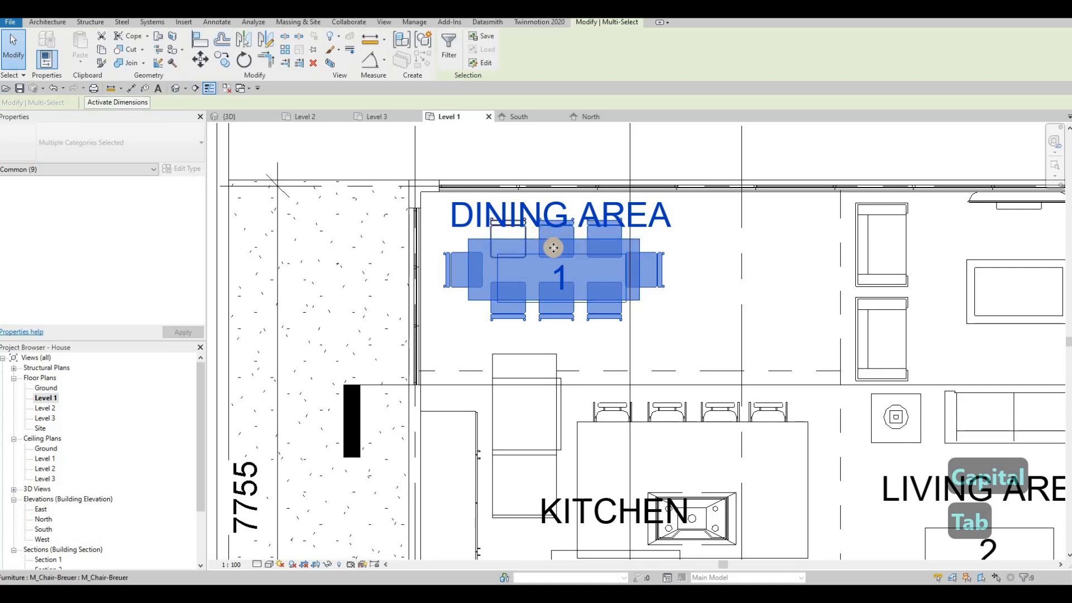
pyautogui.keyDown('ctrl'); pyautogui.moveTo(553, 248); pyautogui.dragTo(691, 259); pyautogui.keyUp('ctrl')
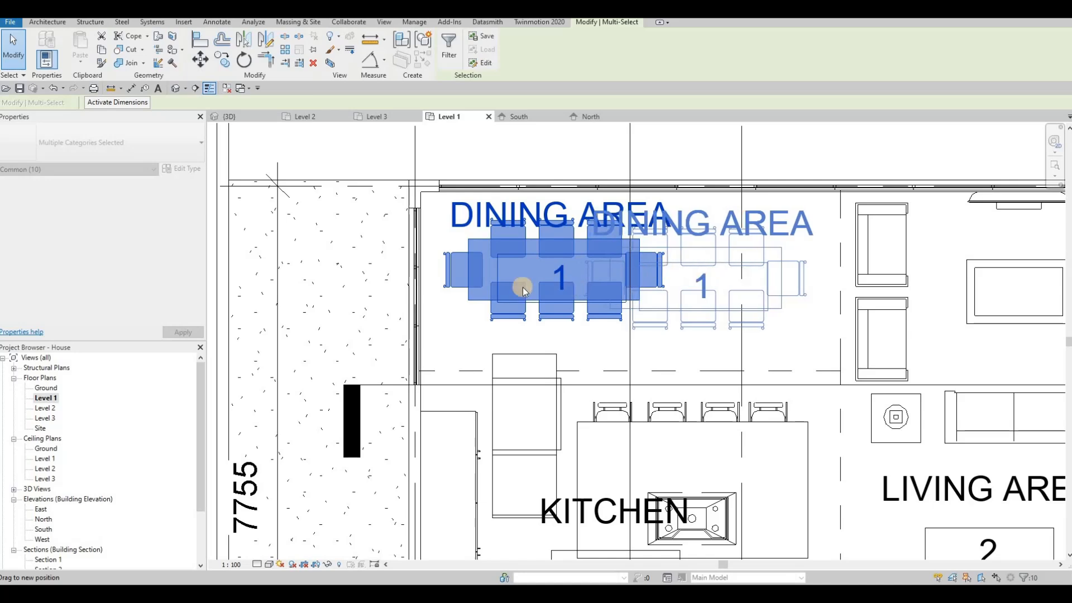
pyautogui.press('Escape')
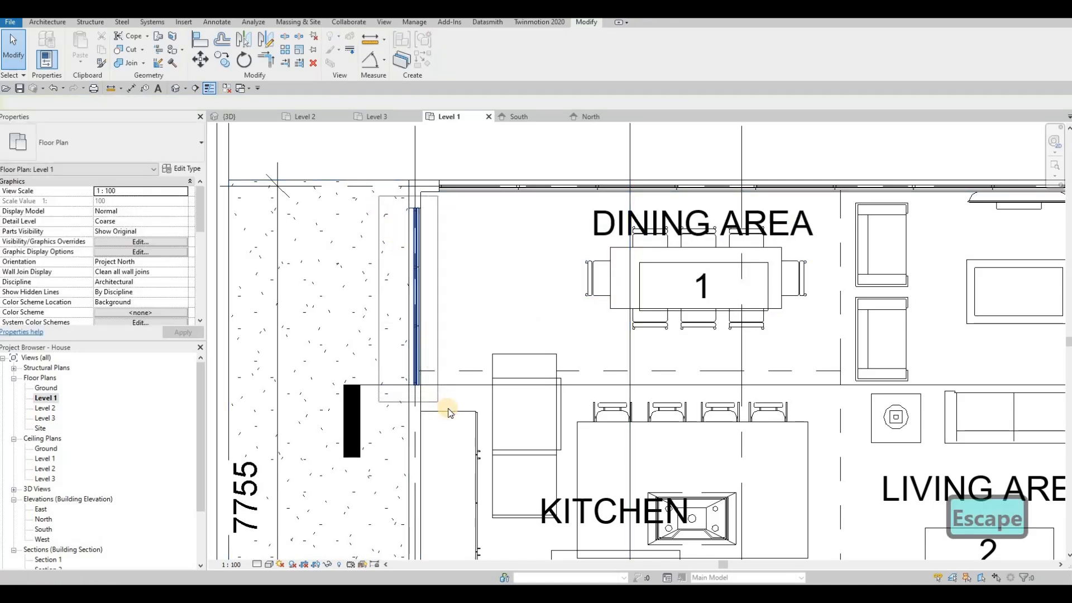
# Delete the components of the curtain wall along the dining area's outer side.
pyautogui.moveTo(448, 409); pyautogui.dragTo(450, 409)
pyautogui.press('Delete')
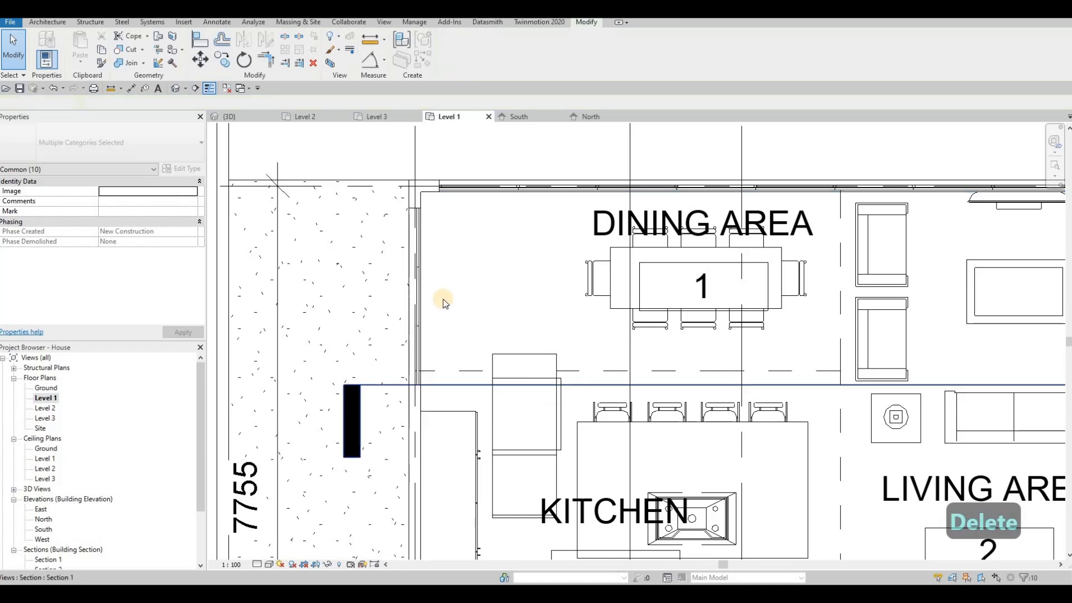
# Delete the curtain wall in the outer side wall next to the dining area.
pyautogui.click(415, 371)
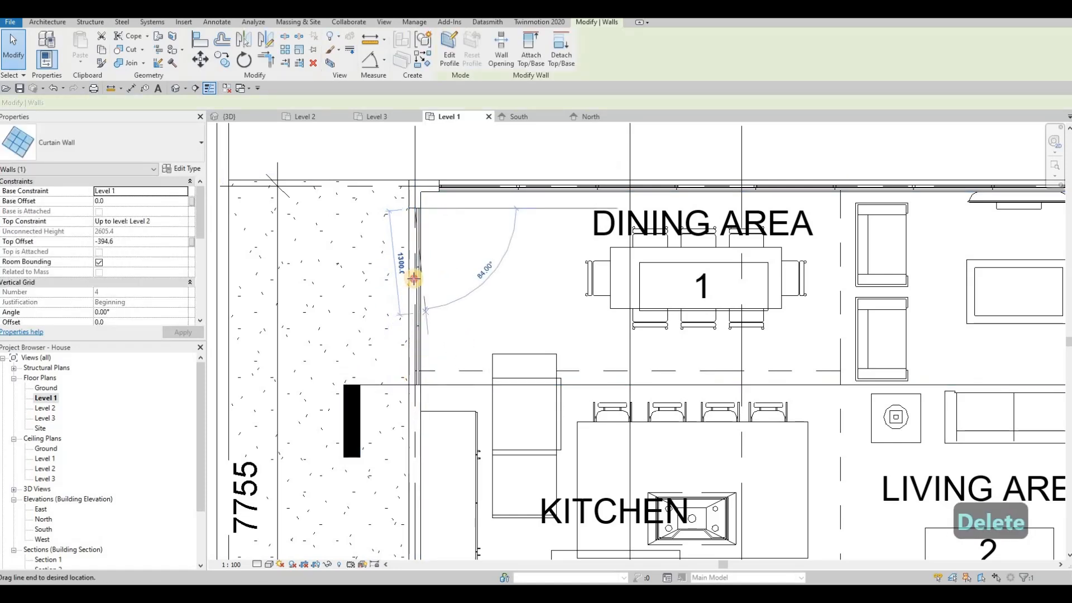
pyautogui.press('Escape')
pyautogui.moveTo(418, 247); pyautogui.dragTo(402, 210, button='middle')
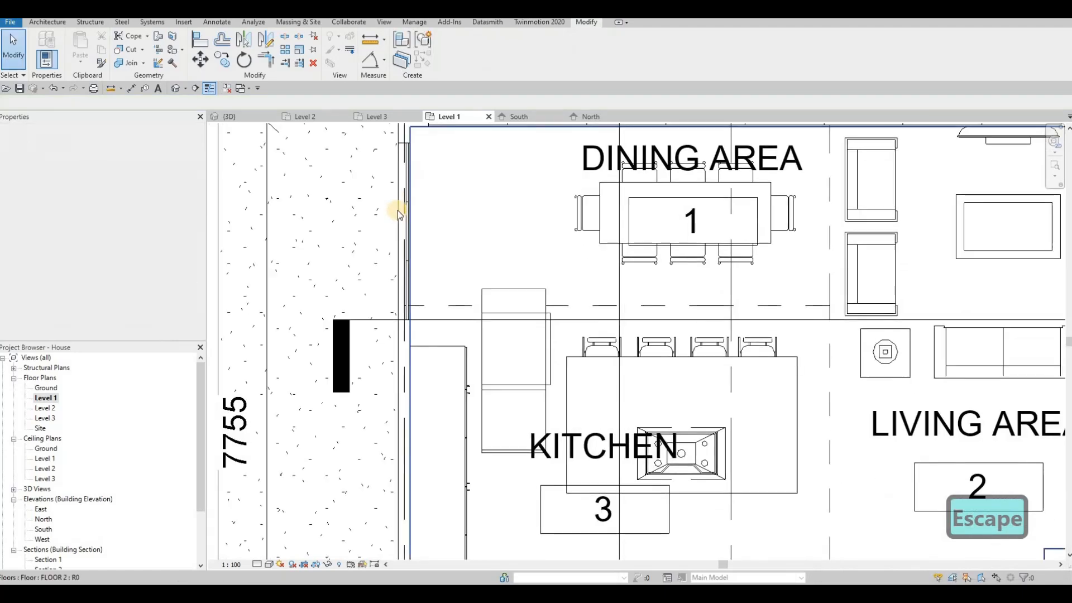
pyautogui.press('Escape')
pyautogui.click(404, 207)
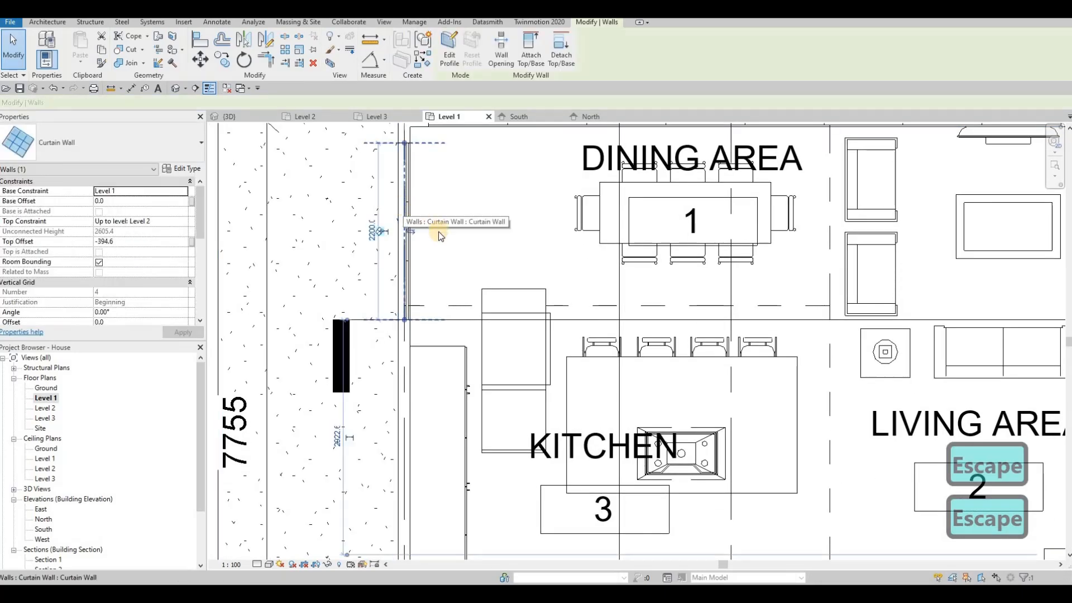
pyautogui.press('Delete')
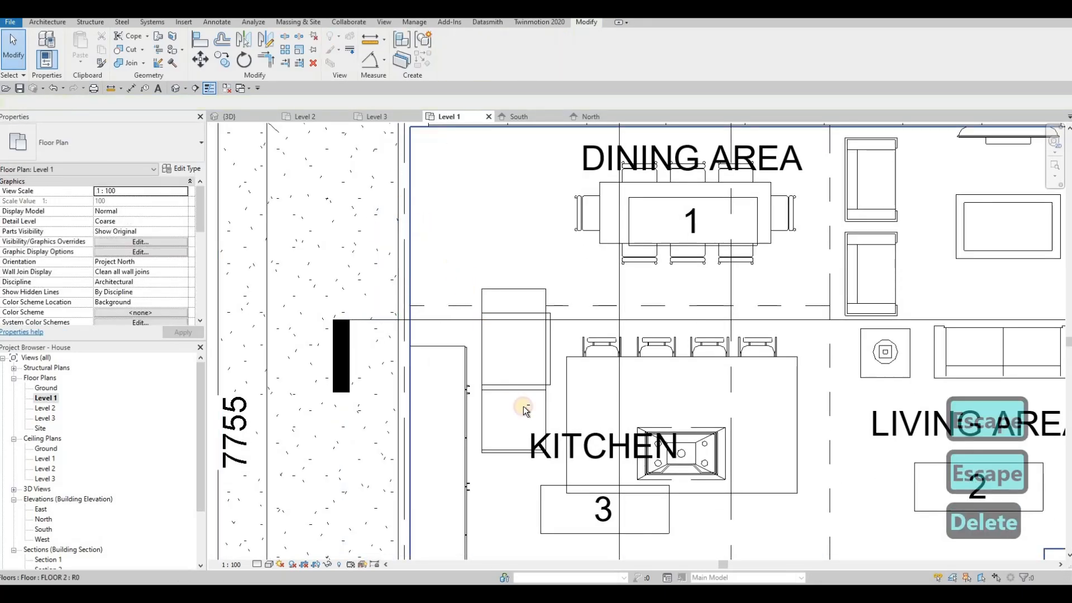
# Move the refrigerator and its cabinets together against the outer side wall, at the end of the kitchen wall counter.
pyautogui.click(568, 475)
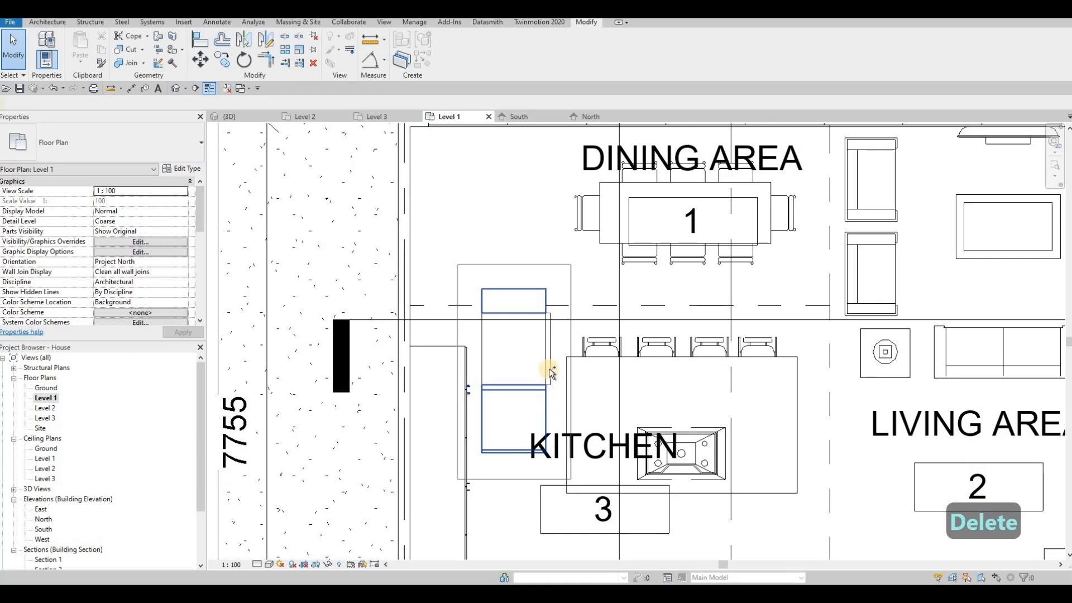
pyautogui.click(538, 349)
pyautogui.moveTo(509, 317); pyautogui.dragTo(465, 243)
pyautogui.moveTo(449, 311); pyautogui.dragTo(449, 311)
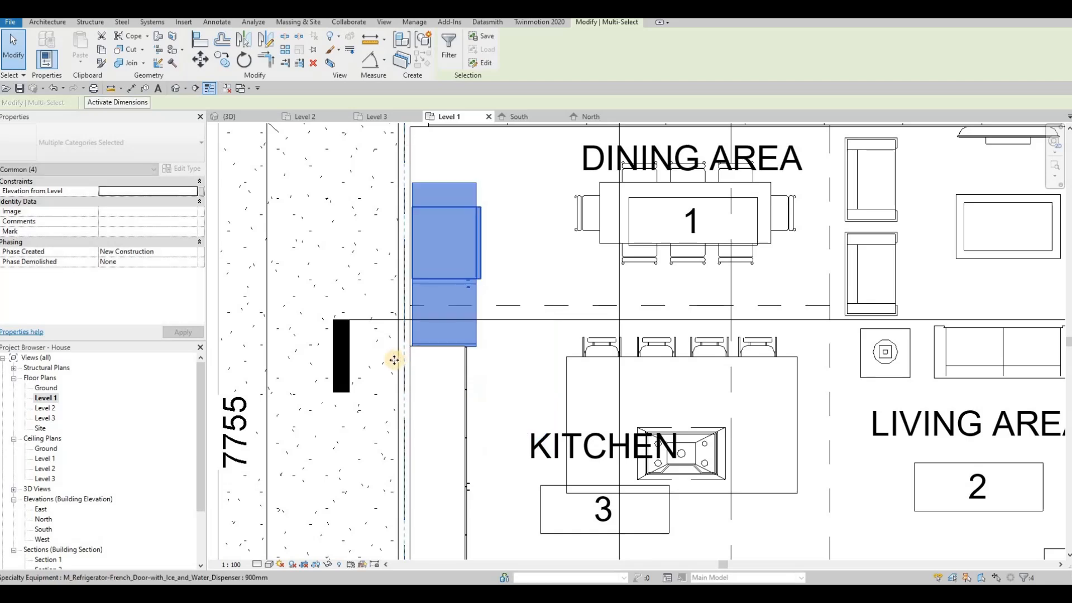
pyautogui.scroll(5, 390, 360)
pyautogui.press('Left')
pyautogui.press('Left')
pyautogui.press('Left')
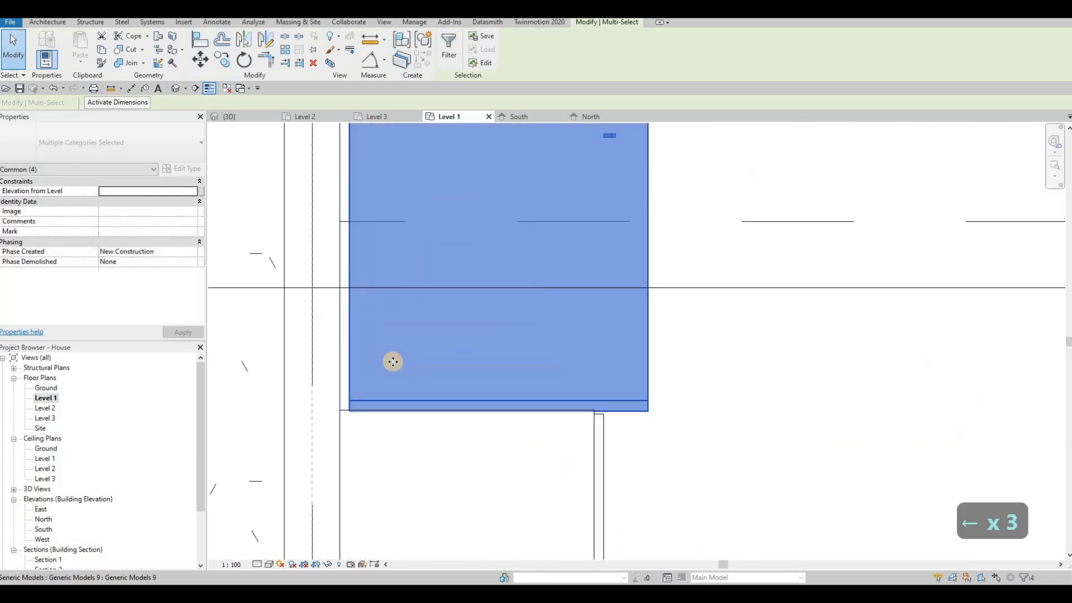
pyautogui.hotkey('shift', 'Left')
pyautogui.hotkey('shift', 'Left')
pyautogui.hotkey('shift', 'Left')
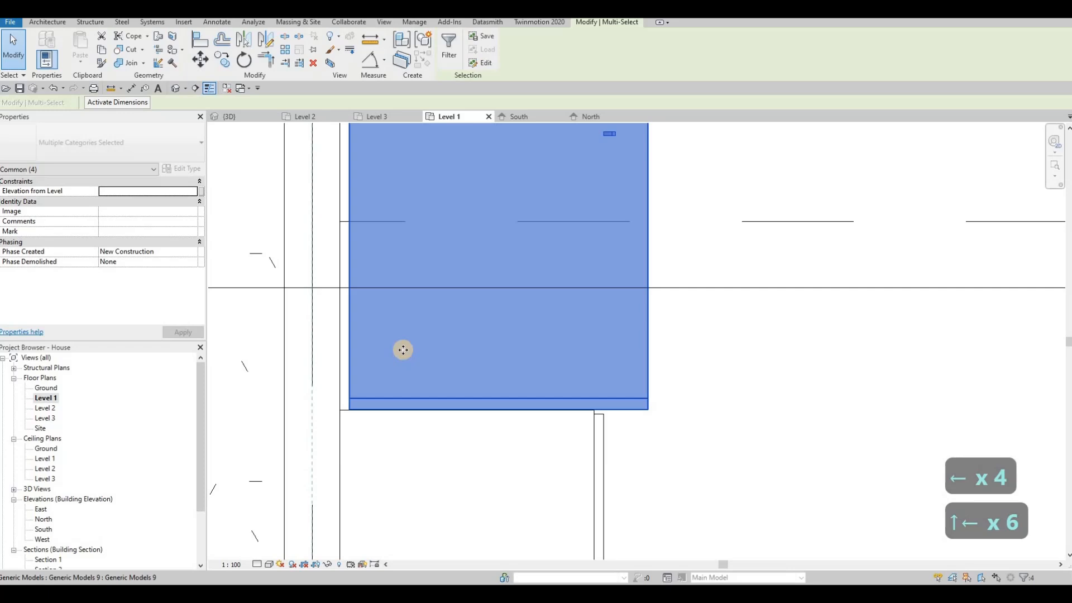
pyautogui.press('a')
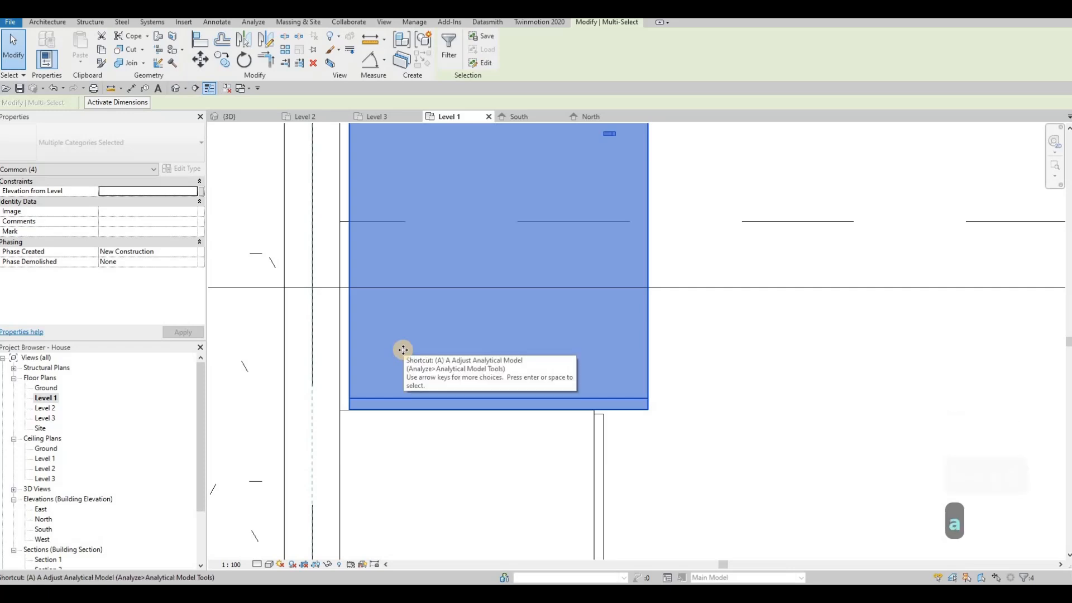
pyautogui.press('m')
pyautogui.press('v')
pyautogui.press('Escape')
pyautogui.press('Escape')
pyautogui.scroll(-5, 411, 375)
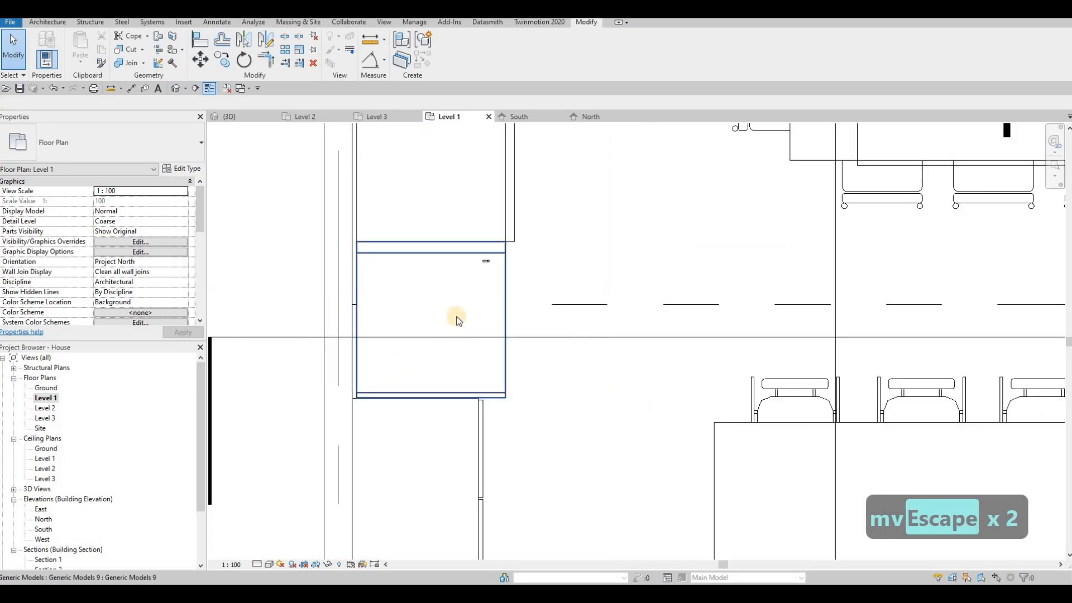
# Move the refrigerator and its cabinets from their lower wall-side corner onto the end edge of the kitchen wall counter.
pyautogui.click(454, 291)
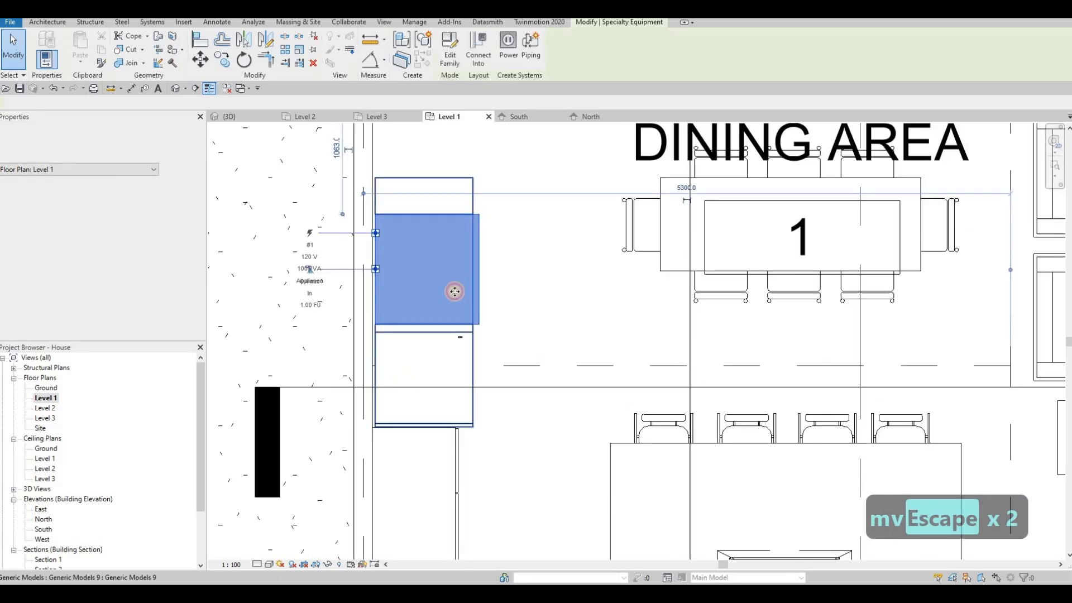
pyautogui.keyDown('ctrl'); pyautogui.click(454, 361); pyautogui.keyUp('ctrl')
pyautogui.scroll(1, 399, 379)
pyautogui.scroll(3, 494, 318)
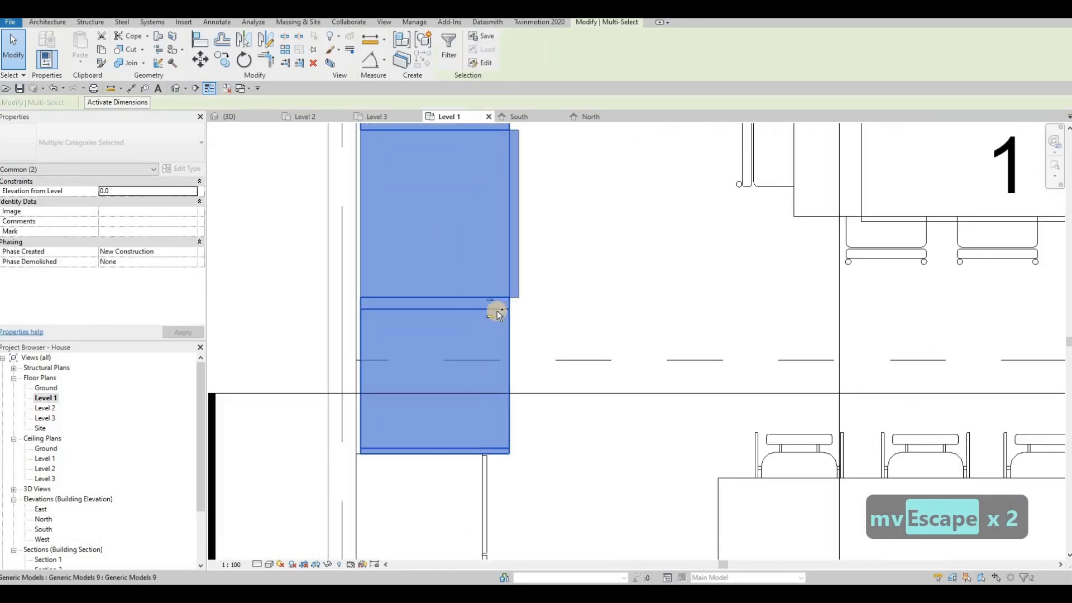
pyautogui.keyDown('ctrl'); pyautogui.click(490, 287); pyautogui.keyUp('ctrl')
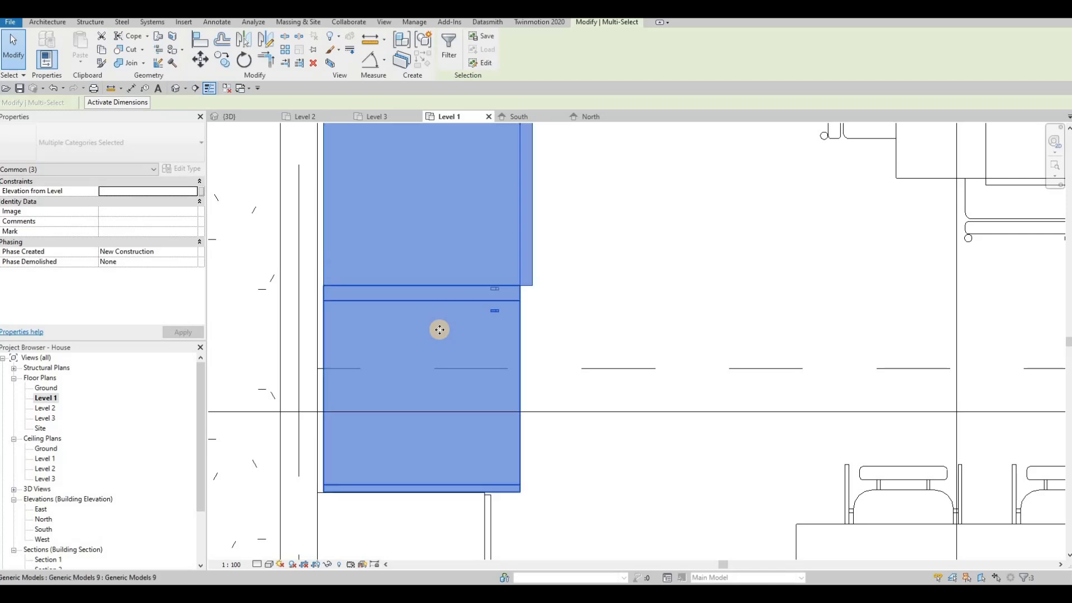
pyautogui.press('m')
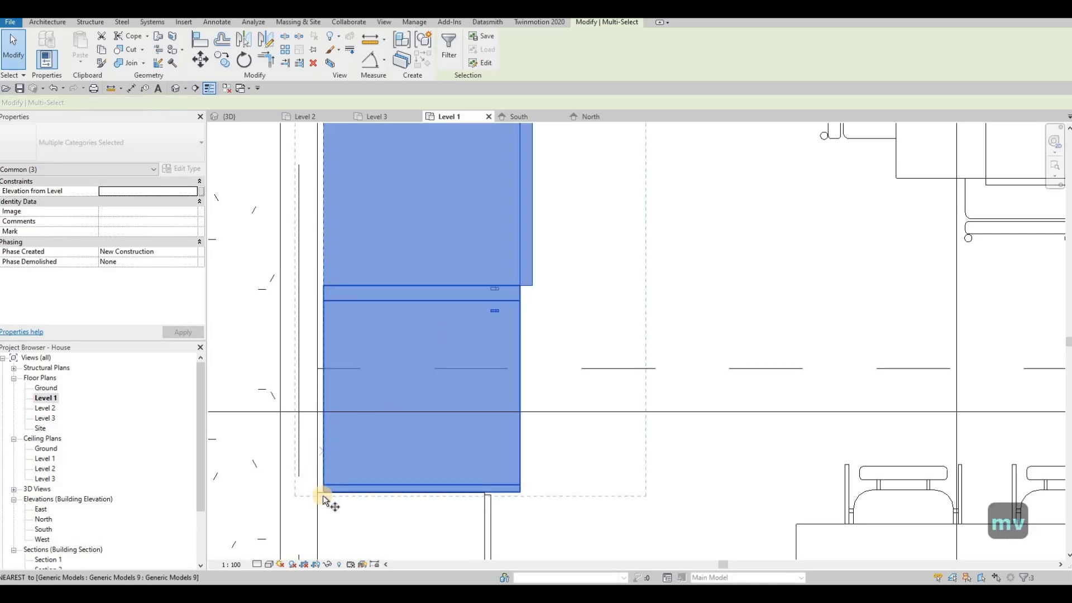
pyautogui.click(323, 494)
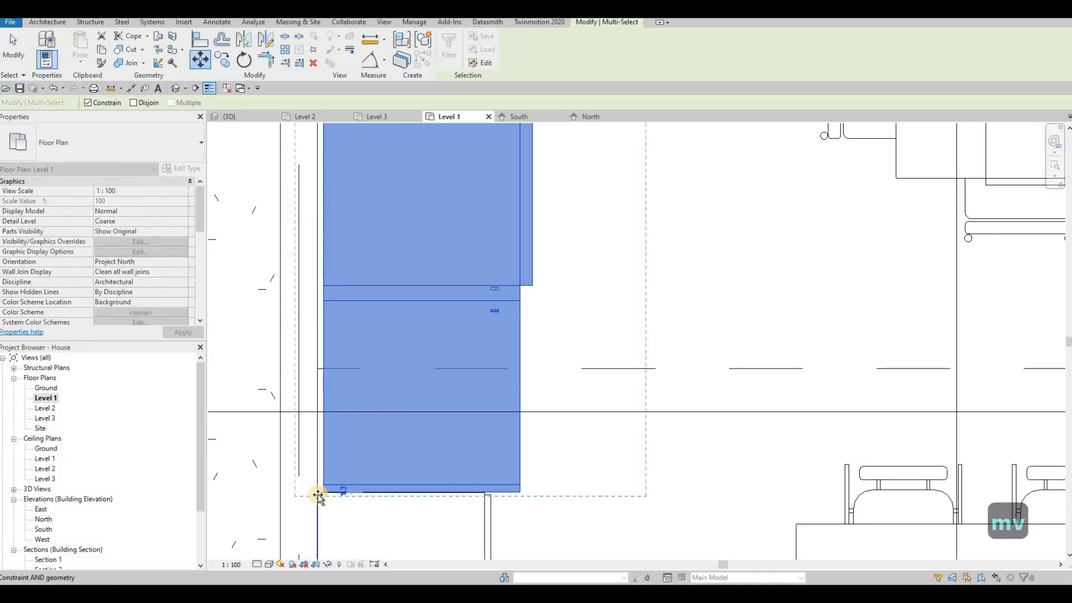
pyautogui.press('Tab')
pyautogui.press('Tab')
pyautogui.press('Tab')
pyautogui.press('Tab')
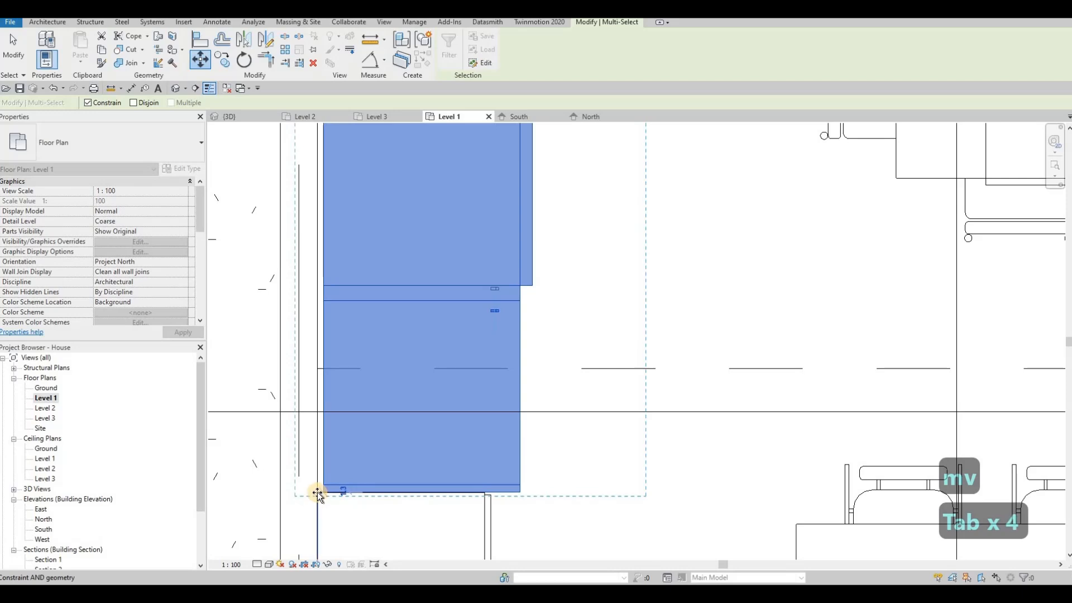
pyautogui.press('Tab')
pyautogui.press('Tab')
pyautogui.scroll(6, 320, 492)
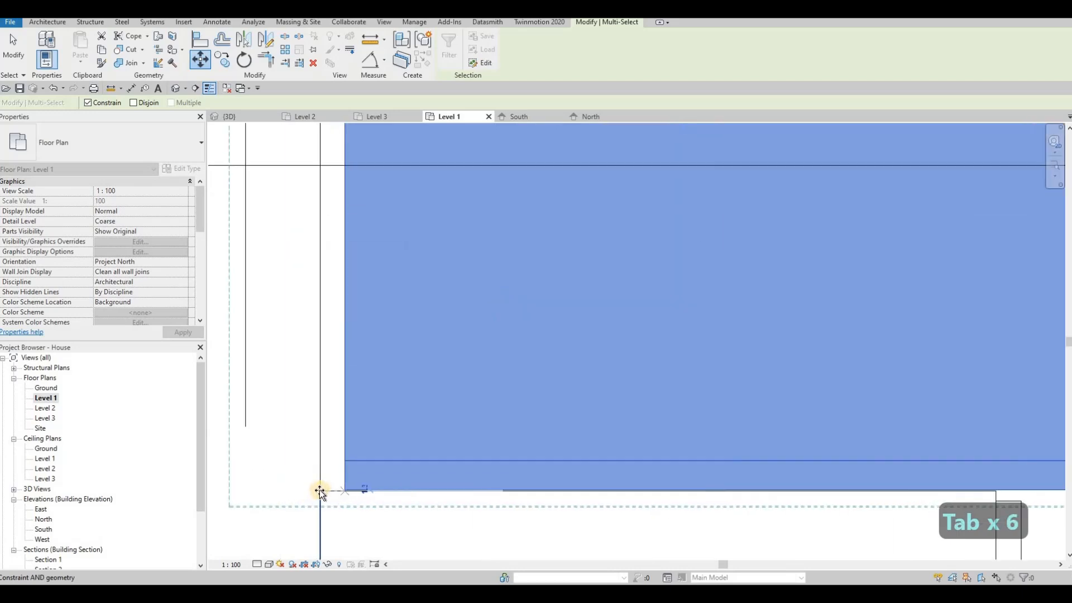
pyautogui.press('Tab')
pyautogui.press('Tab')
pyautogui.click(416, 498)
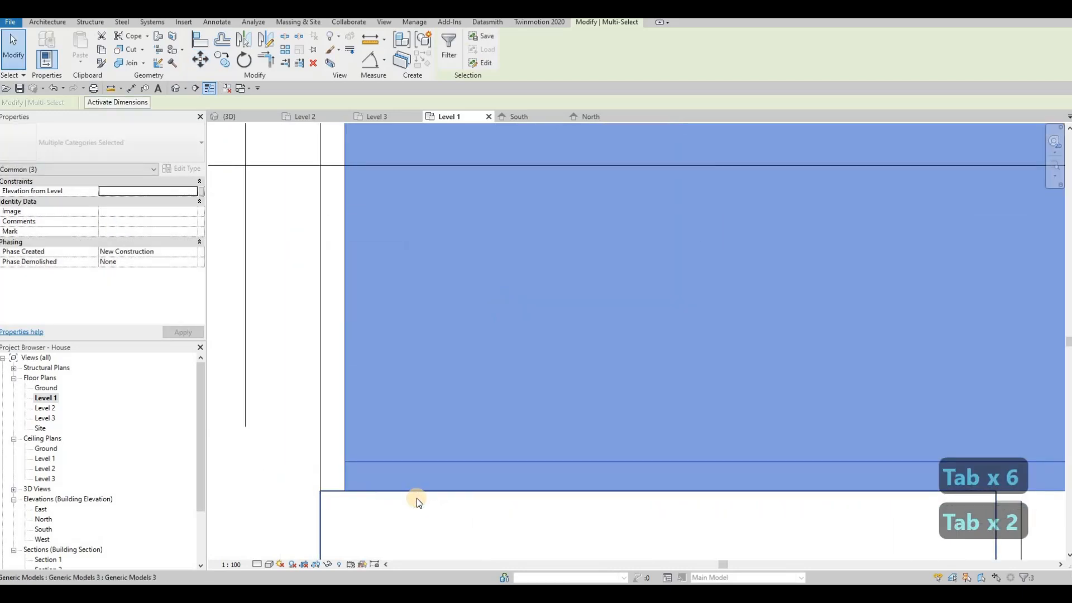
# Try to shift the refrigerator and its cabinets farther toward the outer wall to close the remaining gap.
pyautogui.press('Left')
pyautogui.press('m')
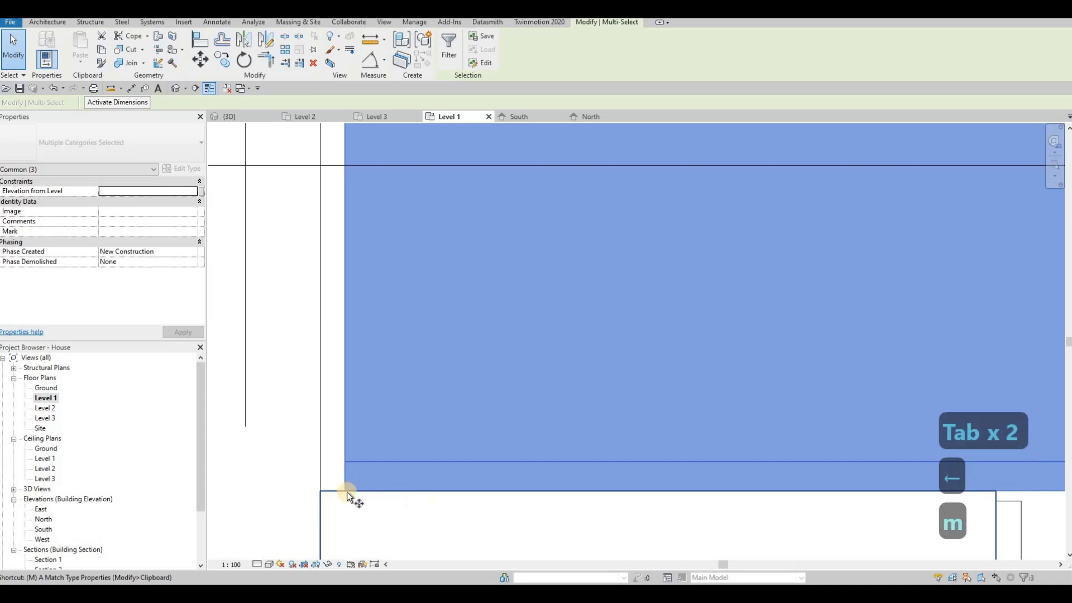
pyautogui.press('v')
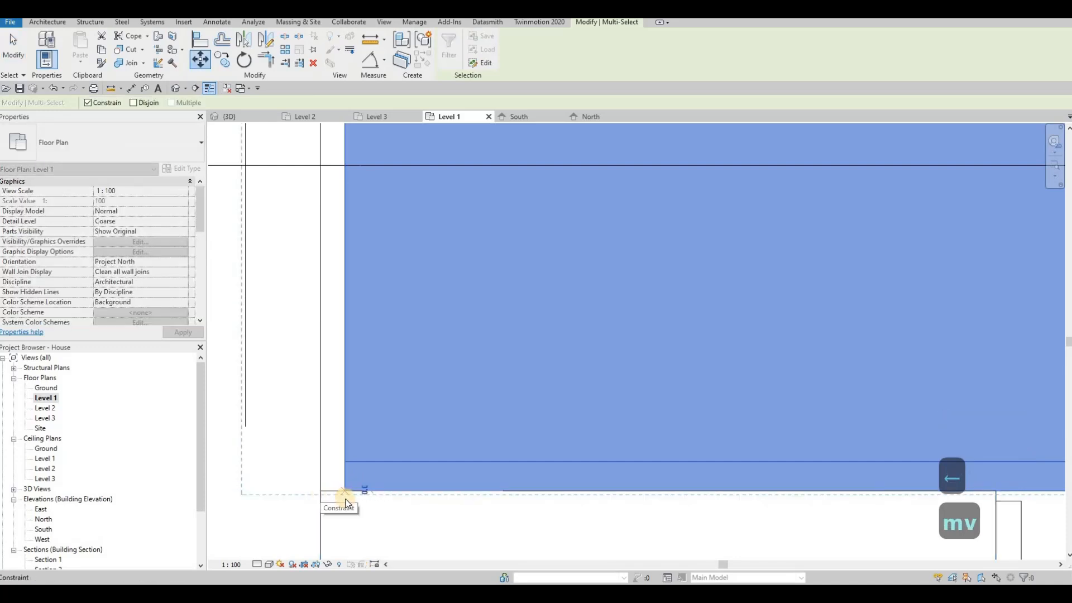
pyautogui.click(345, 499)
pyautogui.scroll(-4, 343, 462)
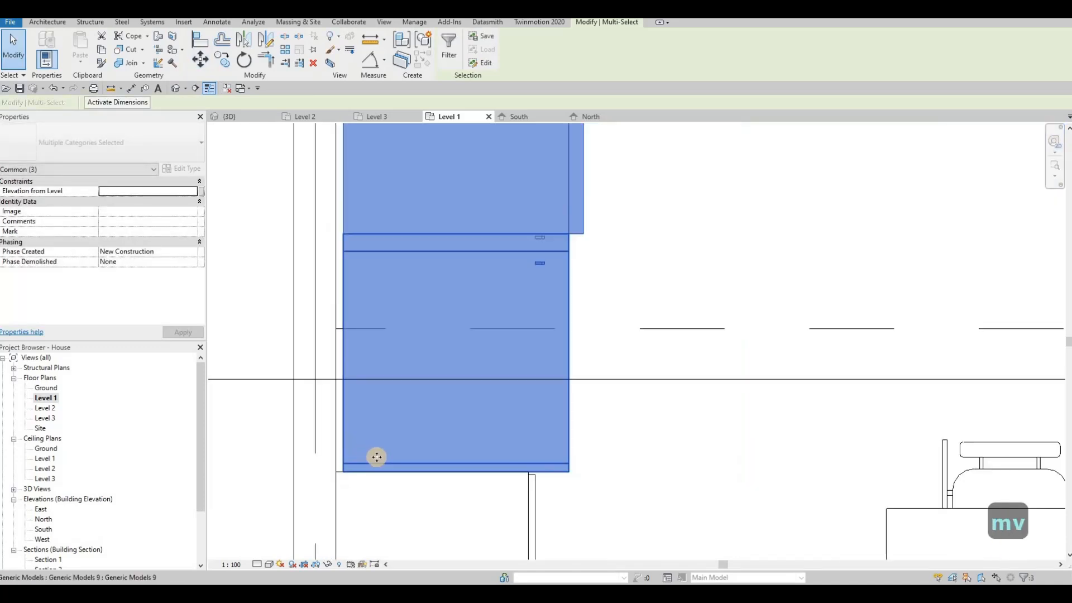
pyautogui.scroll(-3, 377, 457)
pyautogui.press('Left')
pyautogui.press('Left')
pyautogui.press('Left')
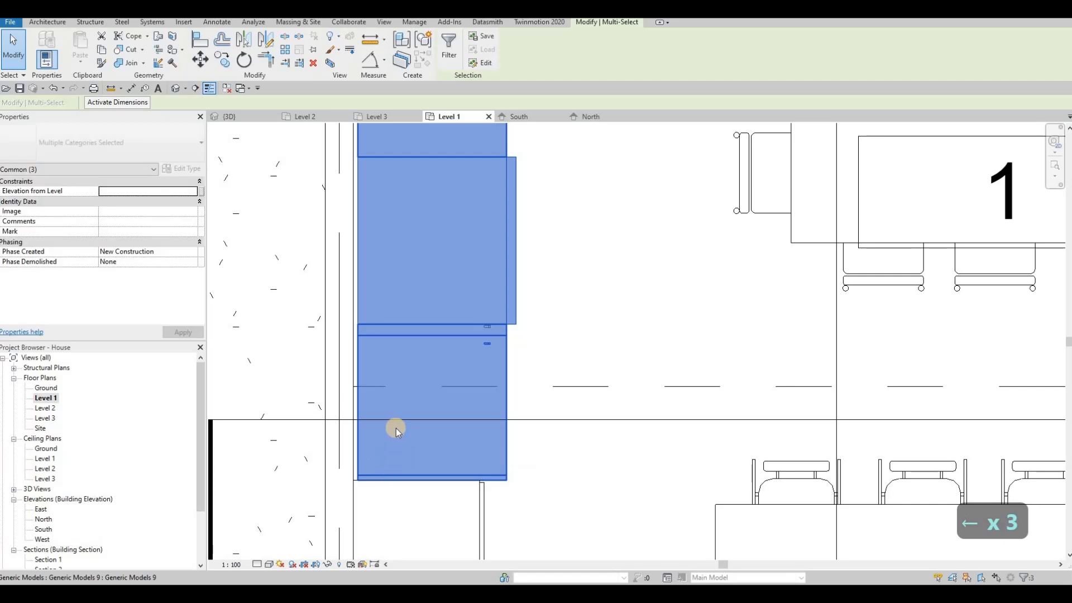
pyautogui.press('Escape')
# Reselect all refrigerator and cabinet elements together and try to nudge them flush against the outer side wall.
pyautogui.scroll(-3, 287, 306)
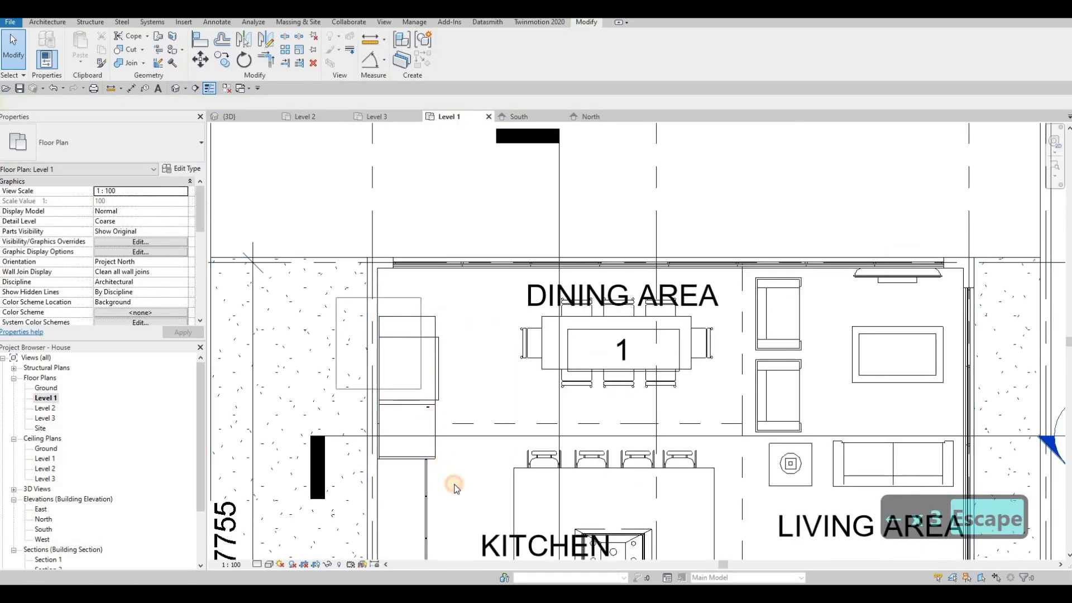
pyautogui.moveTo(457, 487); pyautogui.dragTo(490, 522)
pyautogui.moveTo(357, 461); pyautogui.dragTo(384, 469)
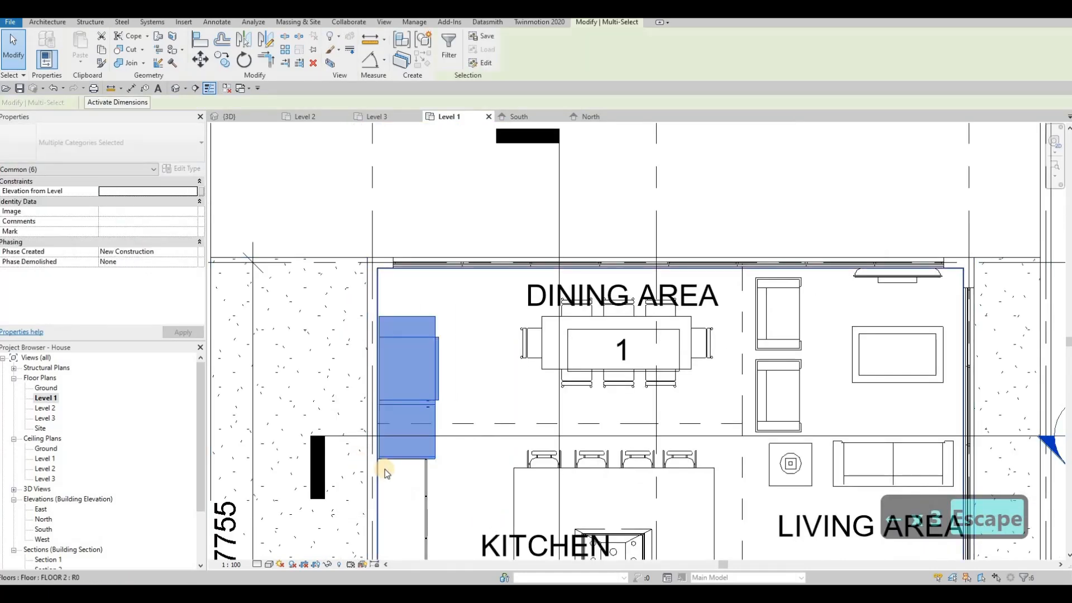
pyautogui.scroll(5, 384, 469)
pyautogui.press('Left')
pyautogui.press('Left')
pyautogui.press('Left')
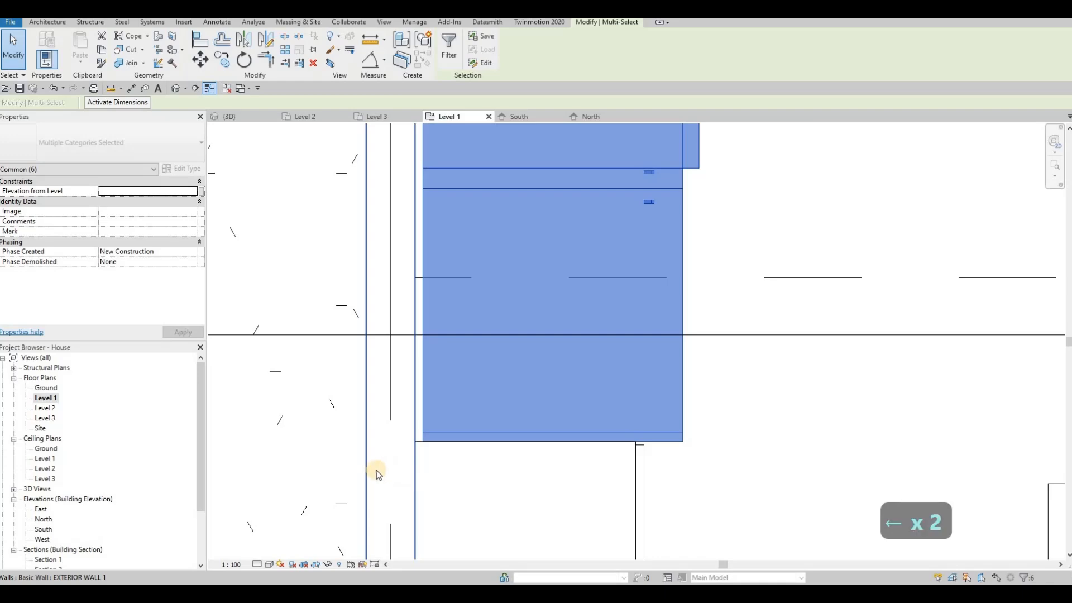
pyautogui.press('Escape')
pyautogui.press('Escape')
pyautogui.scroll(-3, 388, 376)
pyautogui.moveTo(424, 420); pyautogui.dragTo(396, 352, button='middle')
pyautogui.scroll(-5, 395, 353)
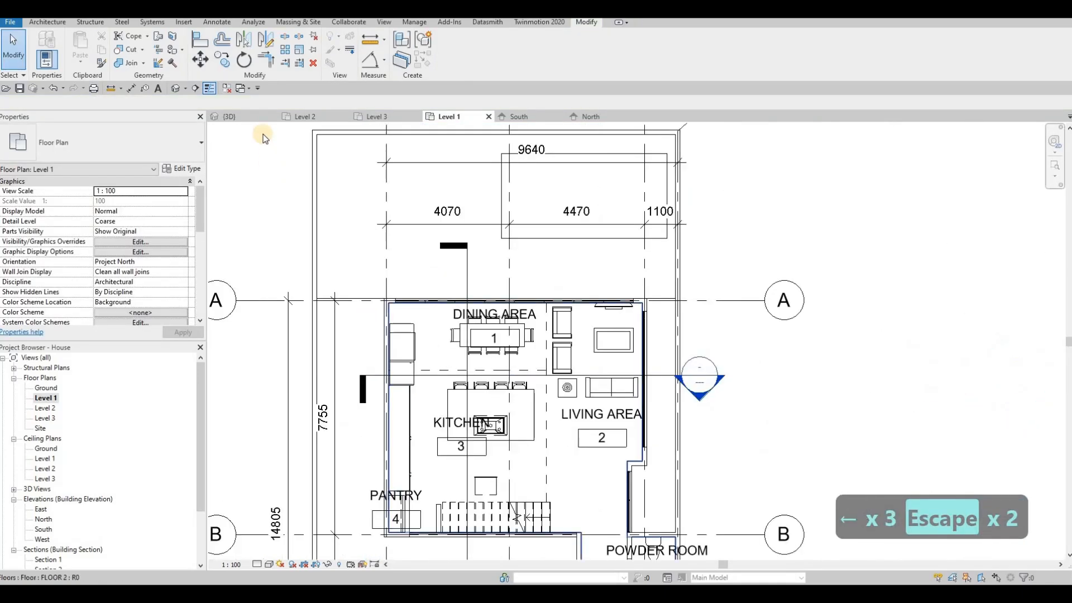
# Select the double oven in the 3D view, rotate it 90 degrees clockwise in the Level 1 plan, and place it inside the cabinet beside the refrigerator.
pyautogui.press('Escape')
pyautogui.click(250, 118)
pyautogui.scroll(-3, 536, 291)
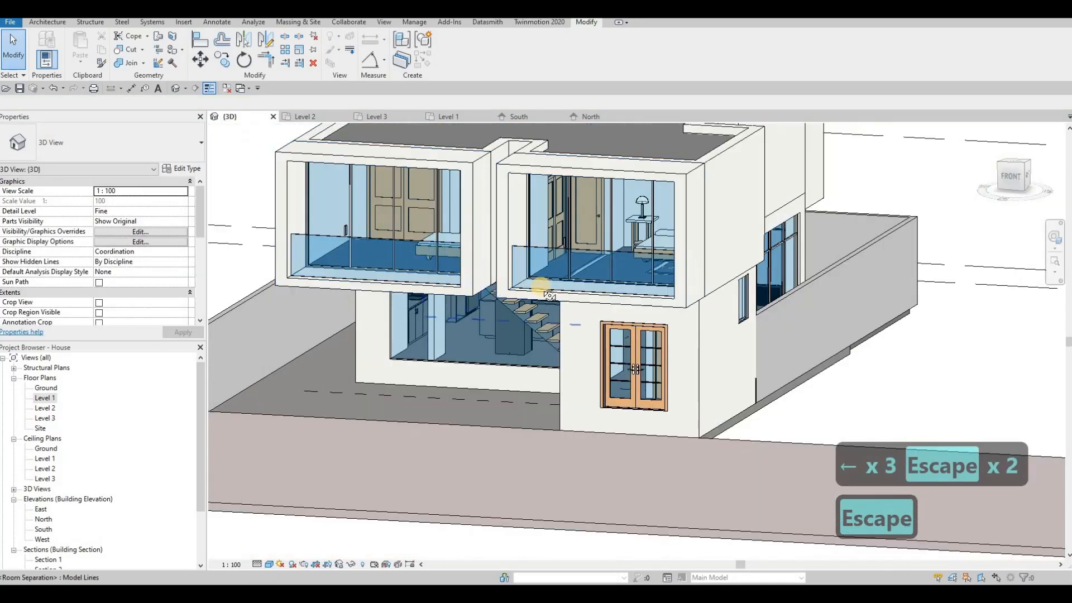
pyautogui.keyDown('shift'); pyautogui.moveTo(542, 291); pyautogui.dragTo(479, 305, button='middle'); pyautogui.keyUp('shift')
pyautogui.click(480, 308)
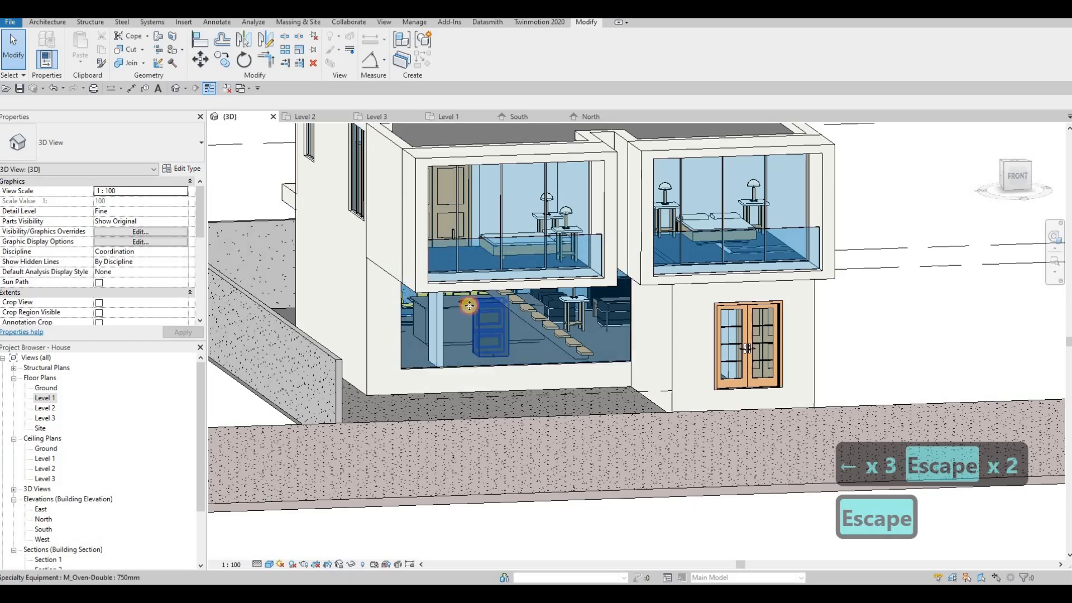
pyautogui.doubleClick(43, 397)
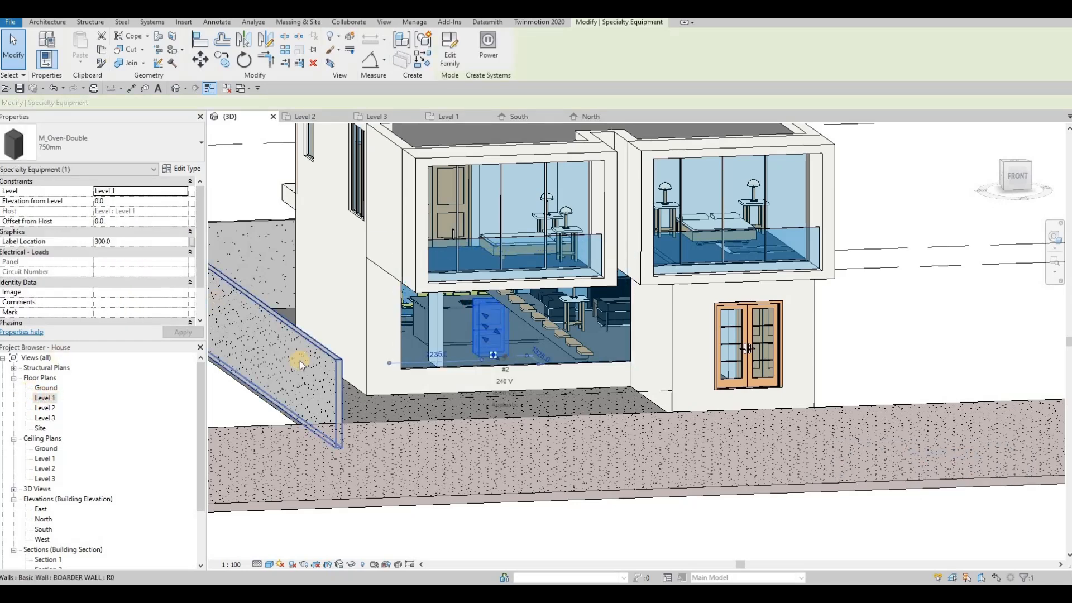
pyautogui.scroll(3, 467, 443)
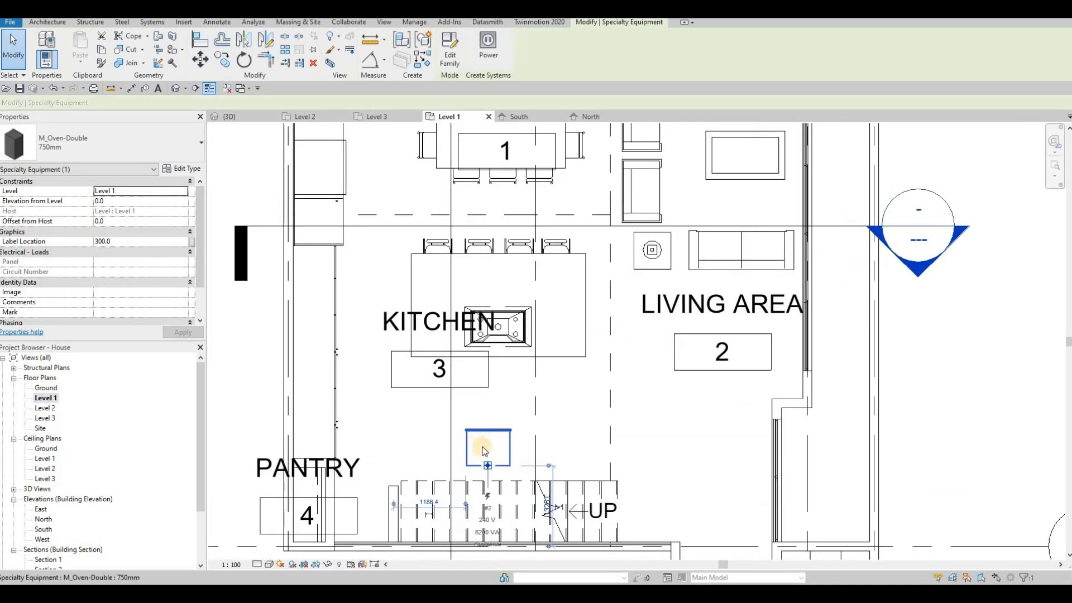
pyautogui.press('space')
pyautogui.press('space')
pyautogui.press('space')
pyautogui.moveTo(483, 412); pyautogui.dragTo(442, 366)
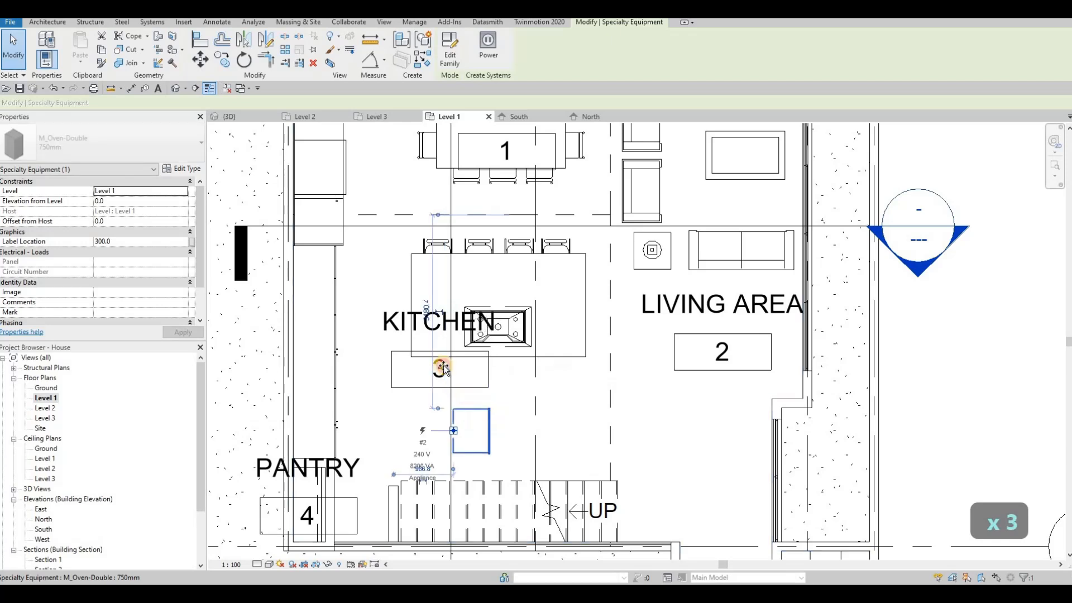
pyautogui.moveTo(372, 239); pyautogui.dragTo(331, 203)
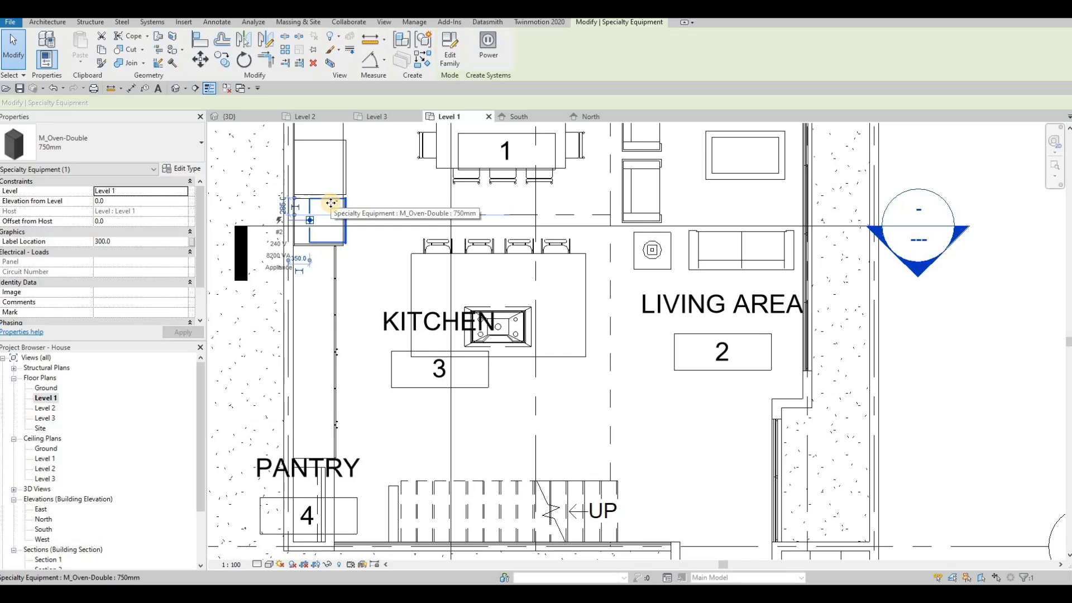
# Nudge the double oven into line within its cabinet so that its door sits just in front of the cabinet face.
pyautogui.press('Up')
pyautogui.press('Up')
pyautogui.press('Down')
pyautogui.press('Left')
pyautogui.press('Right')
pyautogui.press('Left')
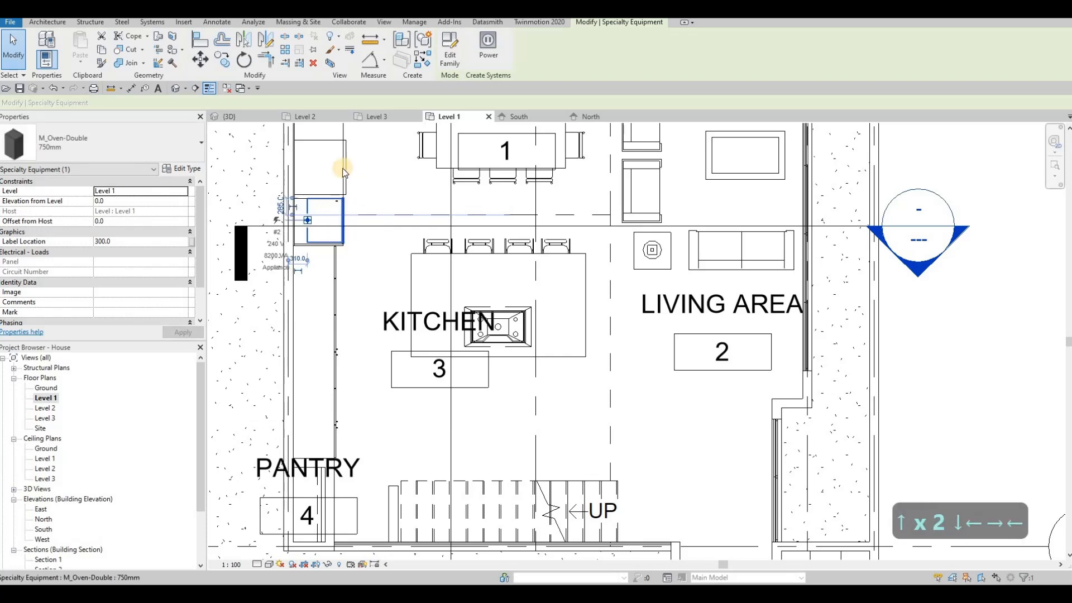
pyautogui.scroll(2, 344, 215)
pyautogui.scroll(5, 348, 228)
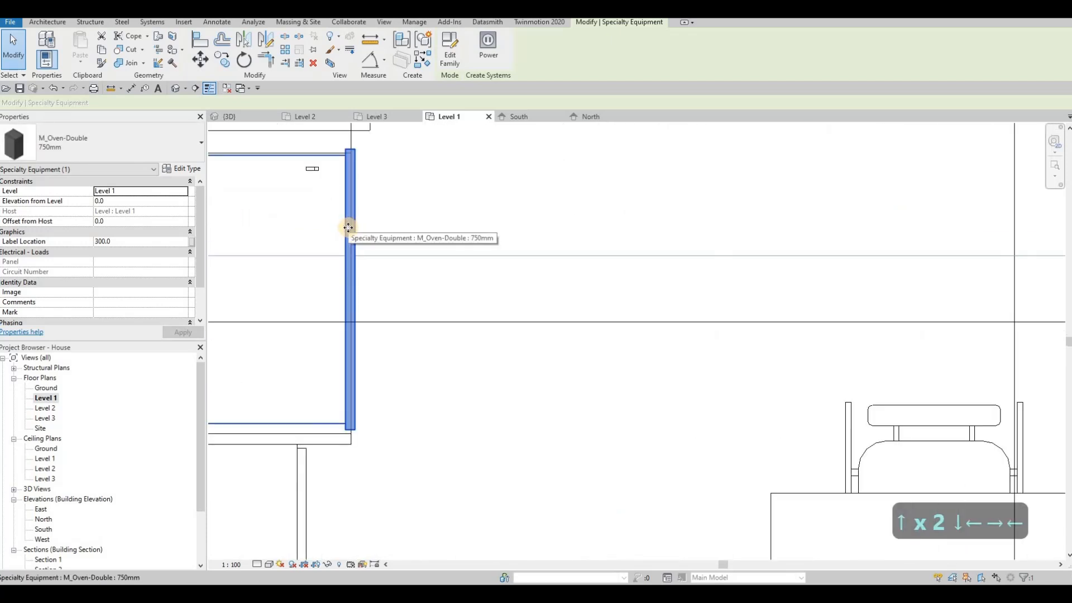
pyautogui.press('Right')
pyautogui.press('Right')
pyautogui.press('Right')
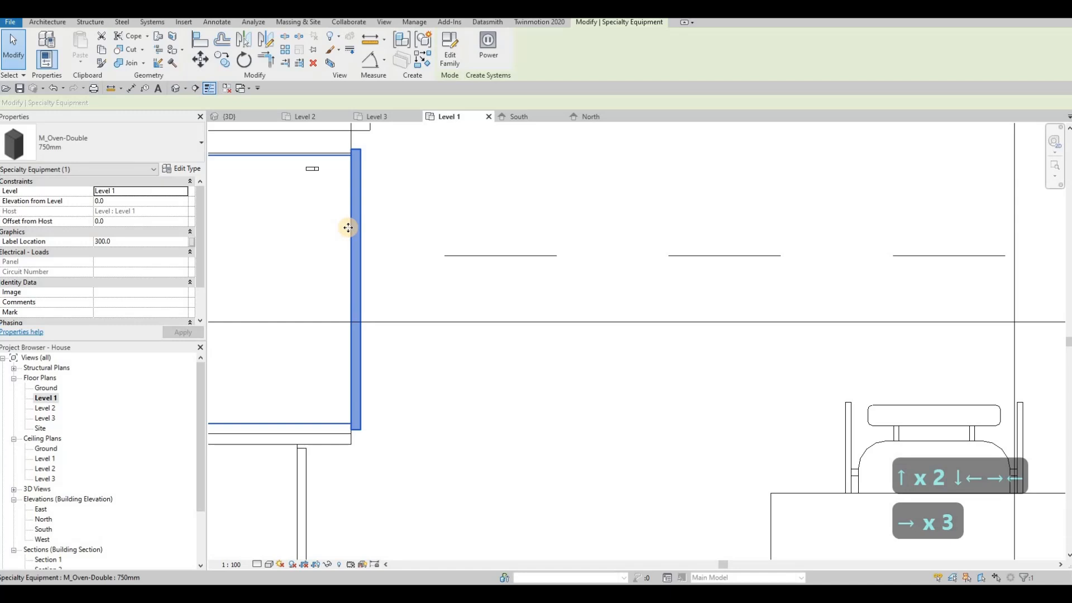
# Nudge the double oven slightly outward and toward the pantry side in the Level 1 plan to finish its alignment.
pyautogui.press('Right')
pyautogui.press('Down')
pyautogui.press('Down')
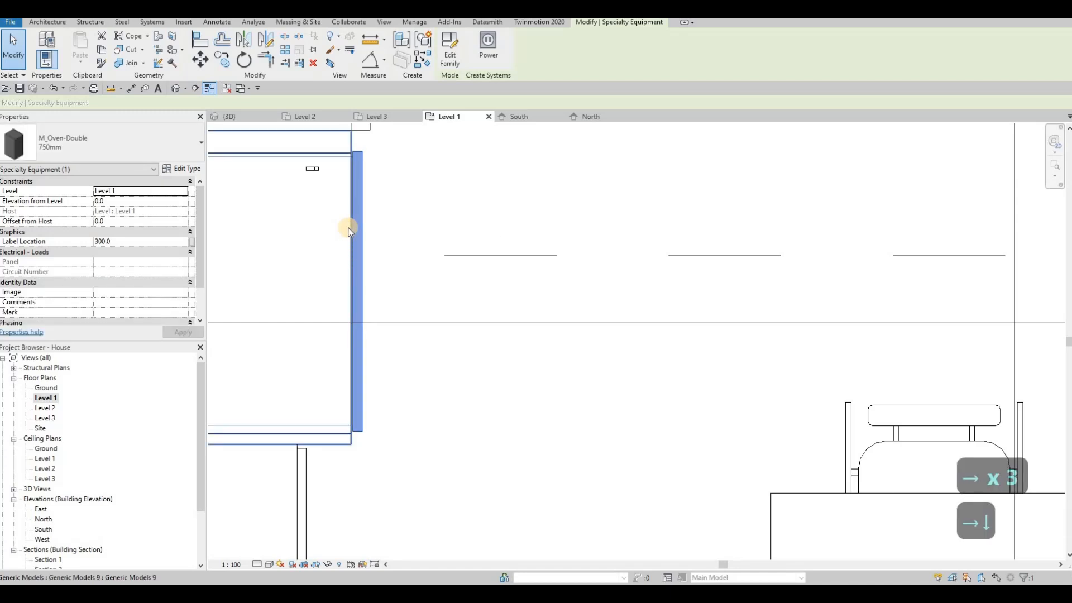
pyautogui.press('Escape')
pyautogui.press('Escape')
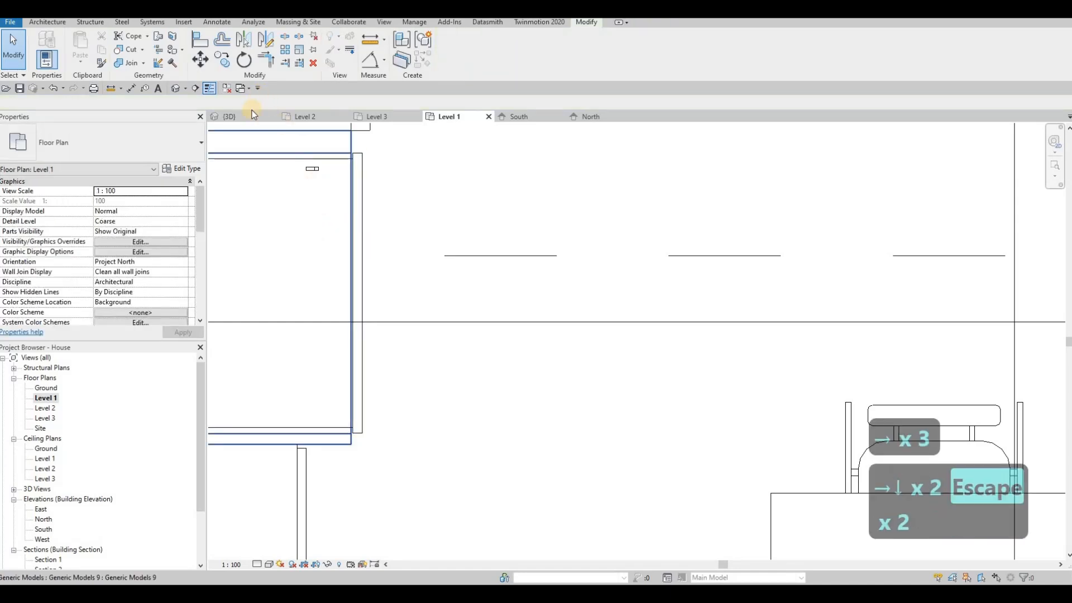
# Delete the short interior wall piece standing behind the ground-floor front curtain wall in the 3D view.
pyautogui.scroll(-3, 257, 130)
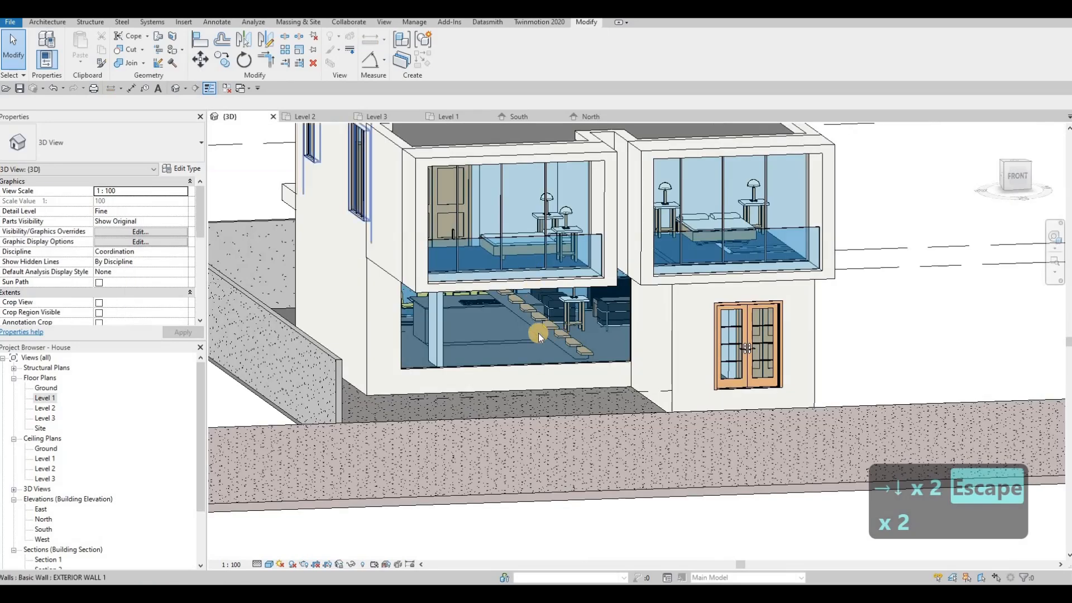
pyautogui.keyDown('shift'); pyautogui.moveTo(538, 332); pyautogui.dragTo(467, 305, button='middle'); pyautogui.keyUp('shift')
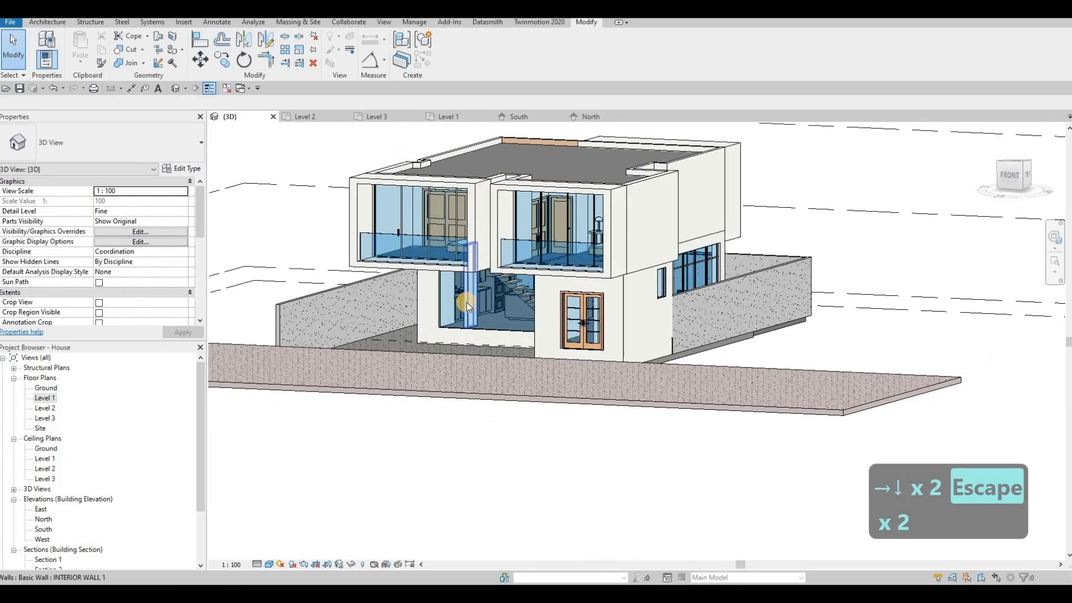
pyautogui.click(467, 303)
pyautogui.press('Delete')
pyautogui.keyDown('shift'); pyautogui.moveTo(576, 327); pyautogui.dragTo(470, 272, button='middle'); pyautogui.keyUp('shift')
pyautogui.click(471, 272)
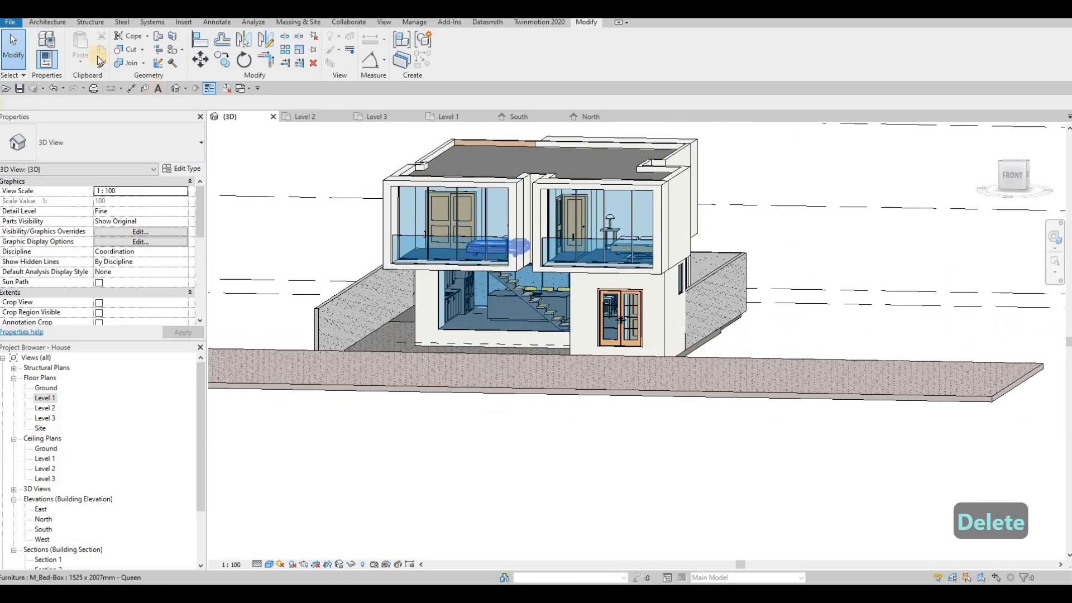
pyautogui.press('Delete')
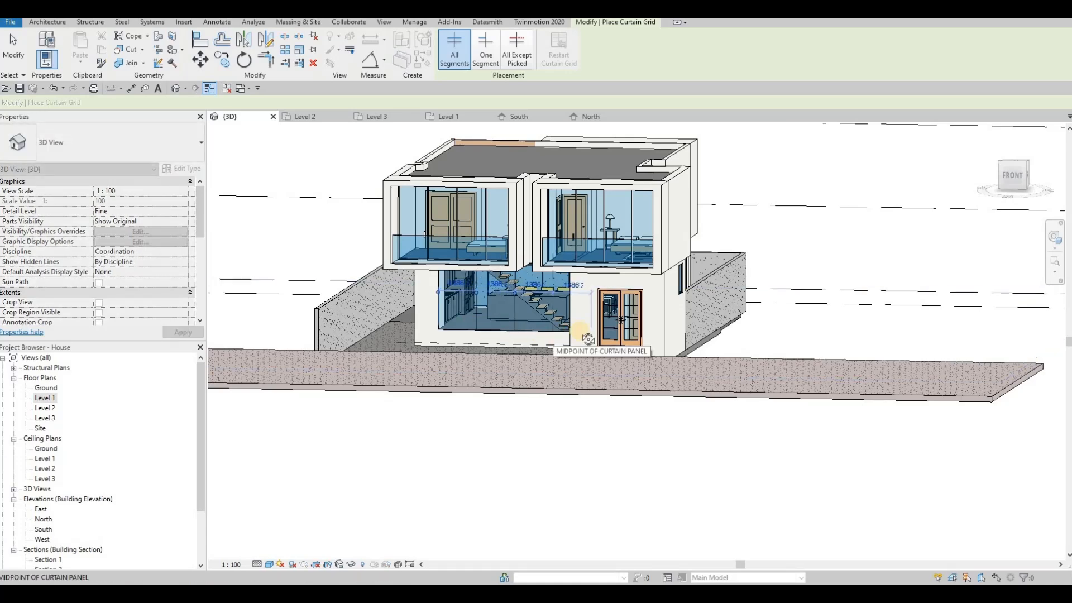
# Undo the last two curtain grid placements on the ground-floor front curtain wall.
pyautogui.keyDown('shift'); pyautogui.moveTo(588, 338); pyautogui.dragTo(552, 306, button='middle'); pyautogui.keyUp('shift')
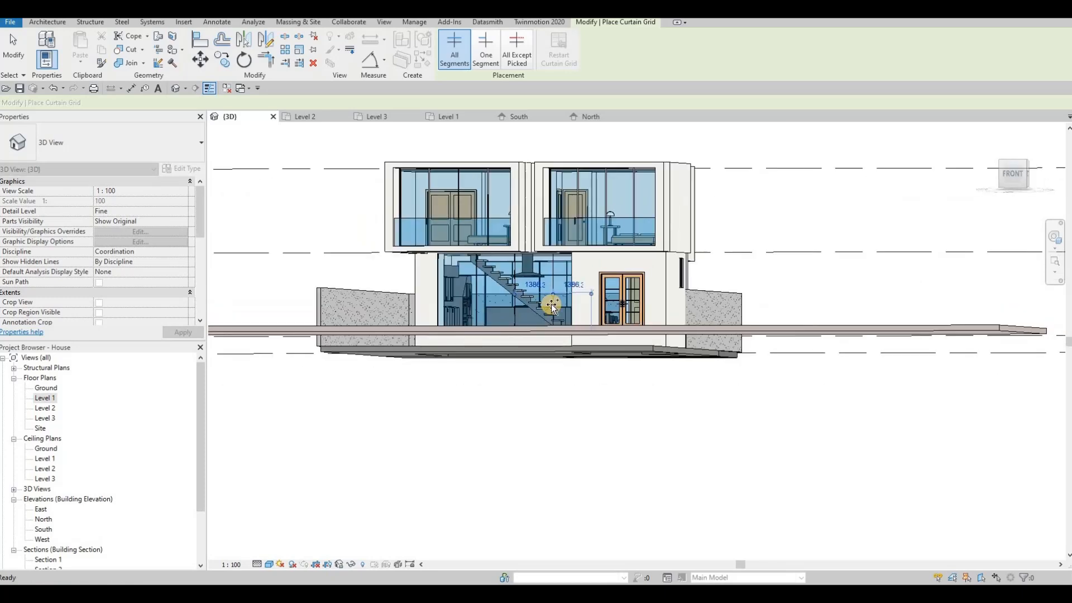
pyautogui.hotkey('ctrl', 'z')
pyautogui.hotkey('ctrl', 'z')
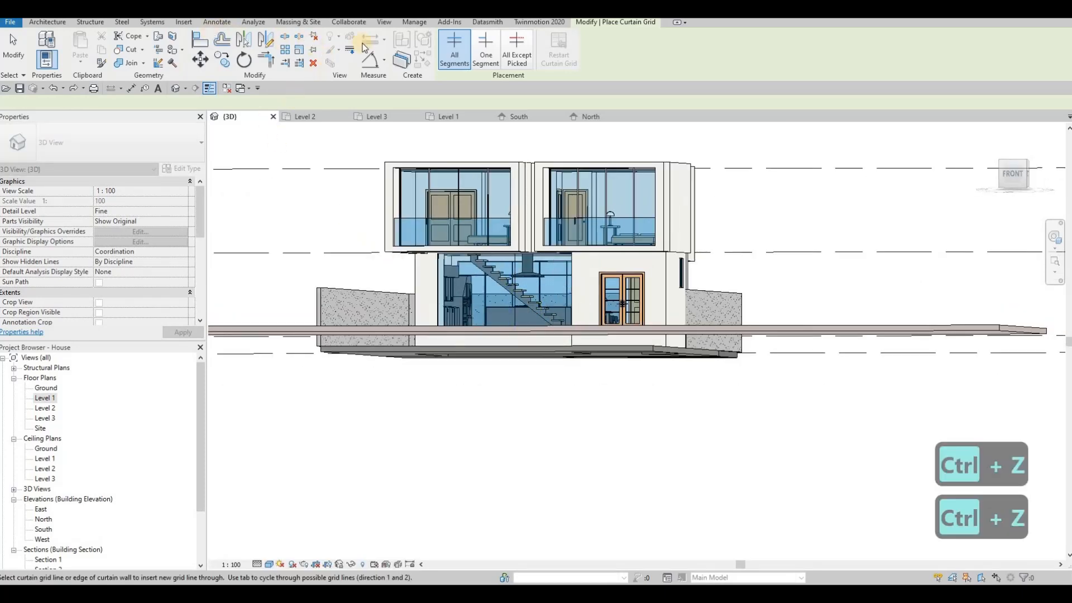
pyautogui.press('Escape')
pyautogui.press('Escape')
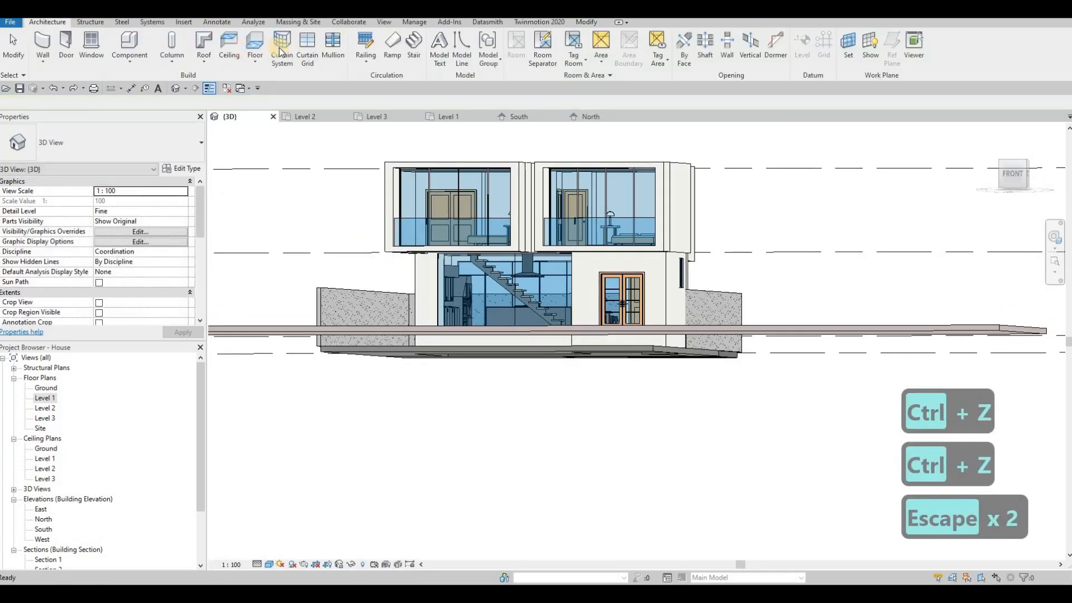
# Divide the ground-floor front curtain wall with vertical grid lines about 924 mm apart and fit it with 30 mm square mullions.
pyautogui.scroll(3, 451, 308)
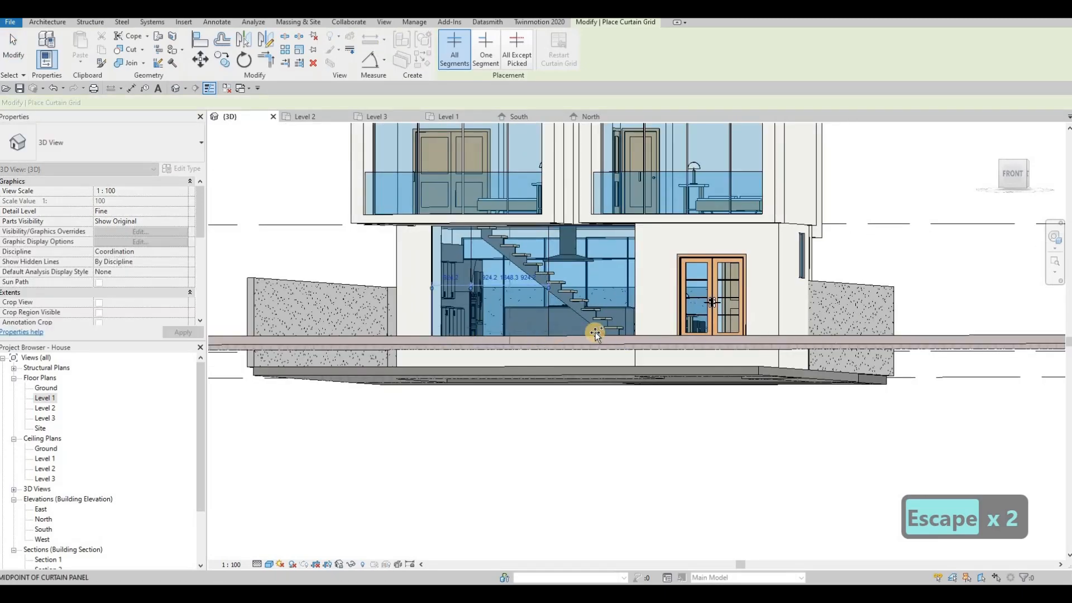
pyautogui.keyDown('shift'); pyautogui.moveTo(630, 350); pyautogui.dragTo(625, 342, button='middle'); pyautogui.keyUp('shift')
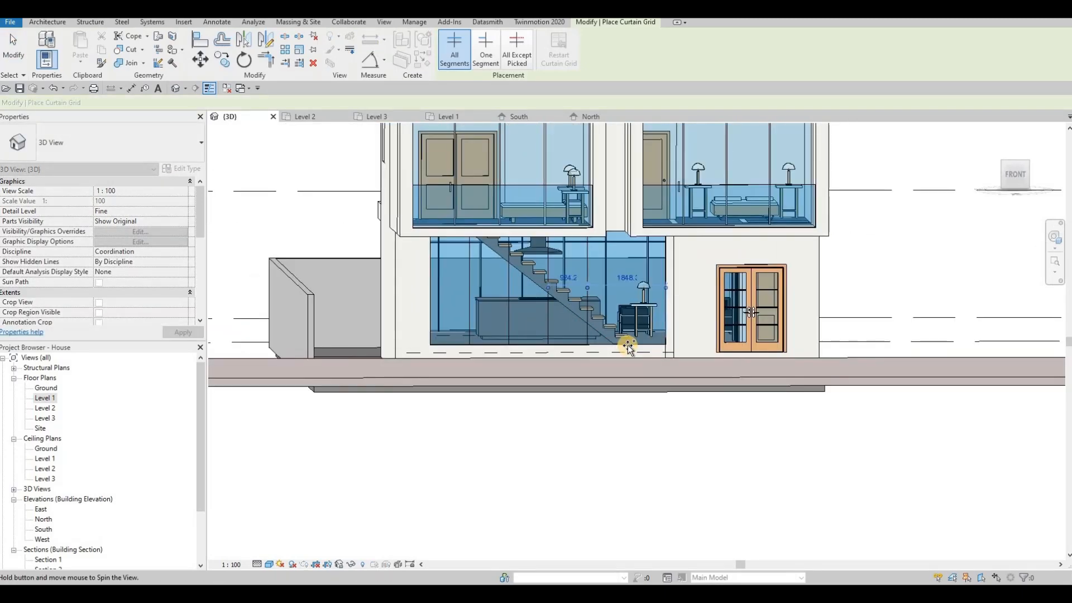
pyautogui.keyDown('shift'); pyautogui.moveTo(558, 381); pyautogui.dragTo(599, 306, button='middle'); pyautogui.keyUp('shift')
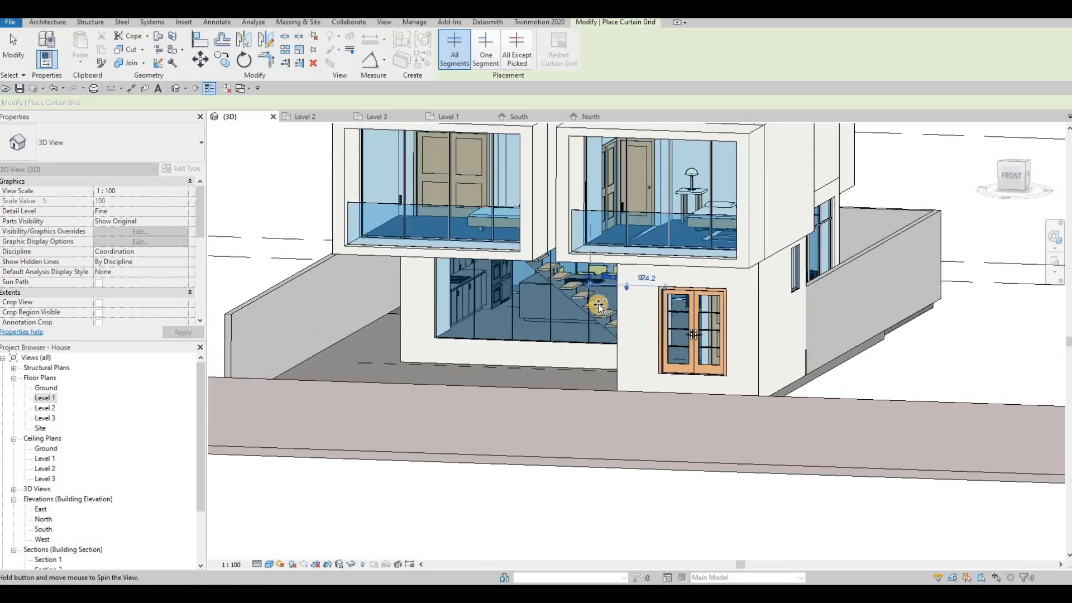
pyautogui.press('Escape')
pyautogui.press('Escape')
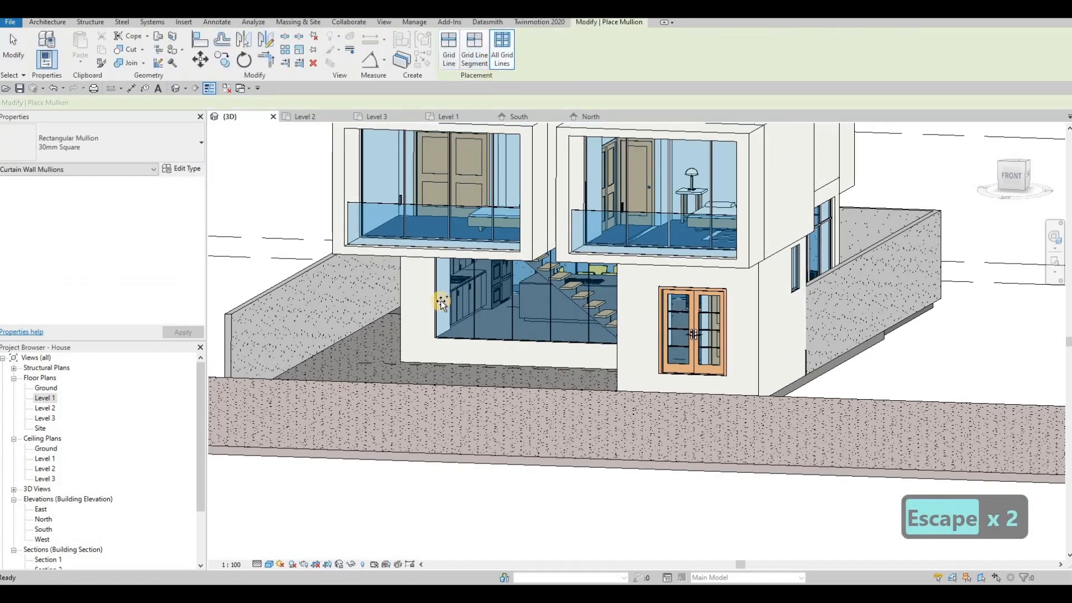
# Adjust the extent of the tall cabinet around the double oven in the 3D view.
pyautogui.keyDown('shift'); pyautogui.moveTo(592, 372); pyautogui.dragTo(980, 282, button='middle'); pyautogui.keyUp('shift')
pyautogui.click(943, 310)
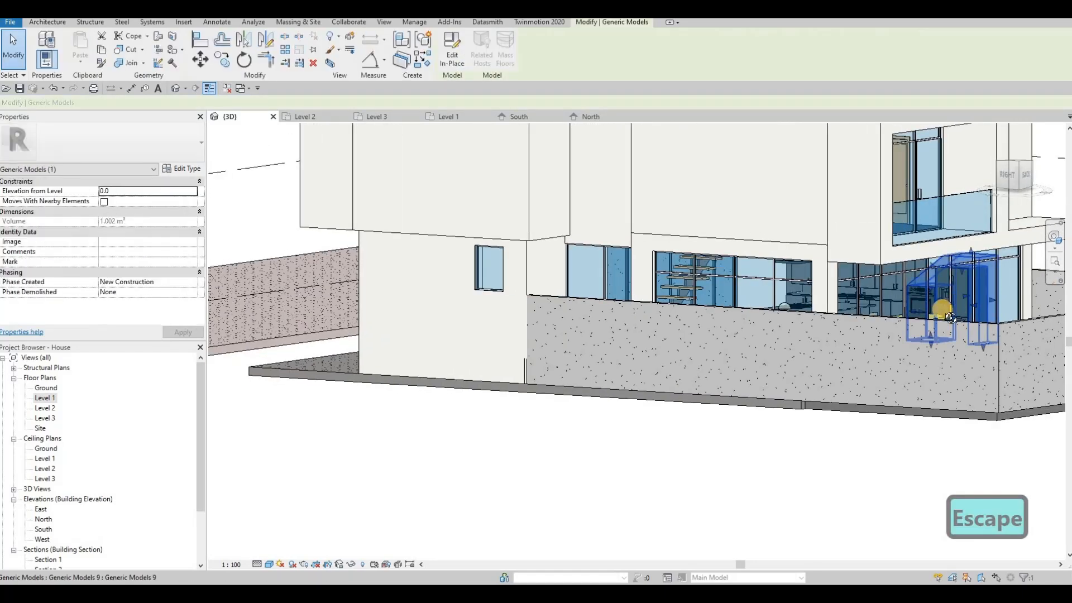
pyautogui.moveTo(940, 281)
pyautogui.keyDown('shift'); pyautogui.mouseDown(button='middle')
pyautogui.moveTo(968, 282)
pyautogui.moveTo(927, 267)
pyautogui.mouseUp(button='middle'); pyautogui.keyUp('shift')
pyautogui.moveTo(918, 260)
pyautogui.mouseDown()
pyautogui.moveTo(906, 250)
pyautogui.moveTo(909, 258)
pyautogui.mouseUp()
pyautogui.press('Escape')
pyautogui.keyDown('shift'); pyautogui.moveTo(904, 329); pyautogui.dragTo(928, 300, button='middle'); pyautogui.keyUp('shift')
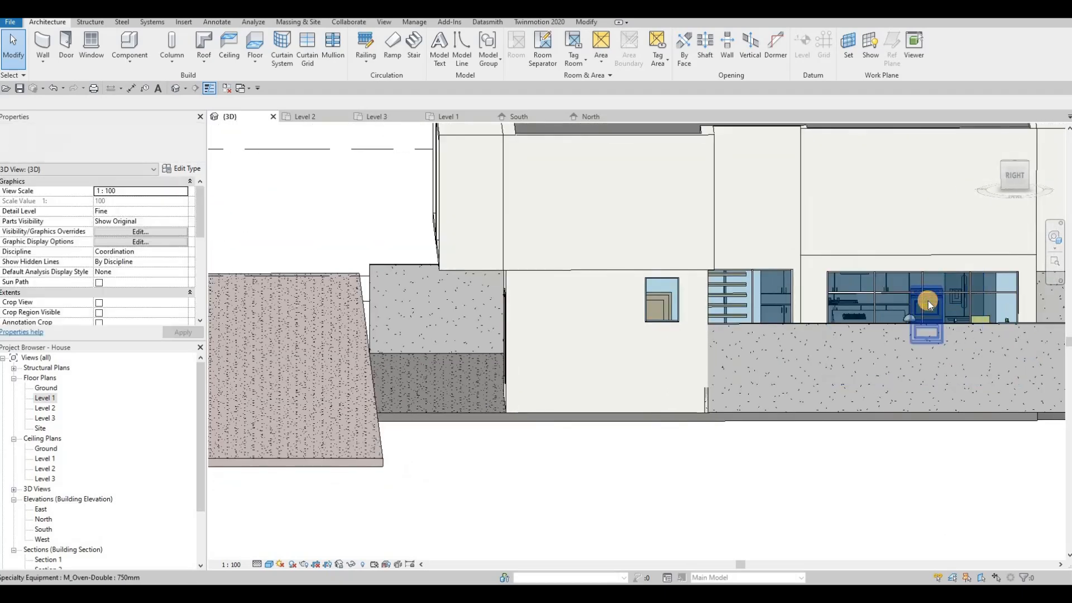
# Try to nudge the double oven upward inside its cabinet from the right-side 3D view, and undo the move.
pyautogui.click(928, 300)
pyautogui.press('Up')
pyautogui.press('Up')
pyautogui.press('Up')
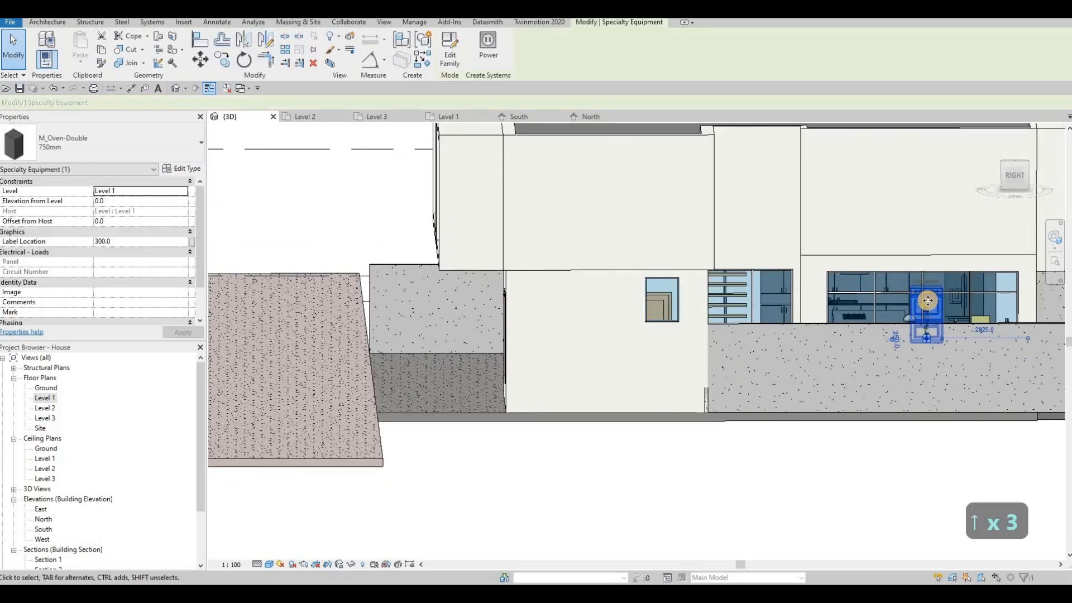
pyautogui.keyDown('shift'); pyautogui.moveTo(692, 352); pyautogui.dragTo(751, 335, button='middle'); pyautogui.keyUp('shift')
pyautogui.hotkey('ctrl', 'z')
pyautogui.hotkey('ctrl', 'z')
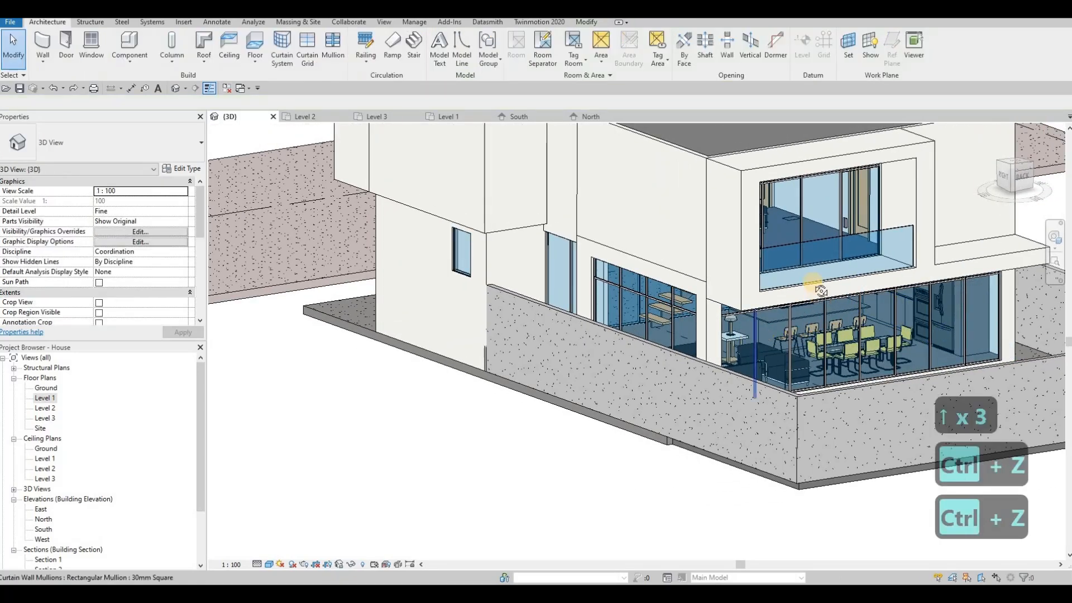
# Extend the overhead kitchen cabinet toward the dining end so that it runs across the oven and refrigerator cabinets.
pyautogui.keyDown('shift'); pyautogui.moveTo(867, 283); pyautogui.dragTo(916, 243, button='middle'); pyautogui.keyUp('shift')
pyautogui.click(926, 248)
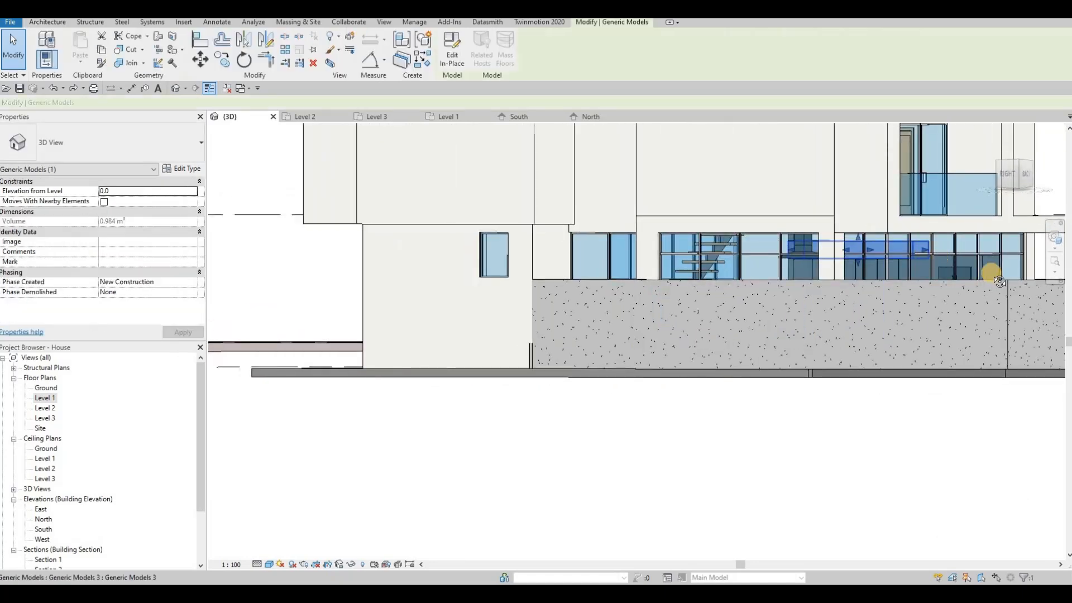
pyautogui.keyDown('shift'); pyautogui.moveTo(984, 270); pyautogui.dragTo(935, 247, button='middle'); pyautogui.keyUp('shift')
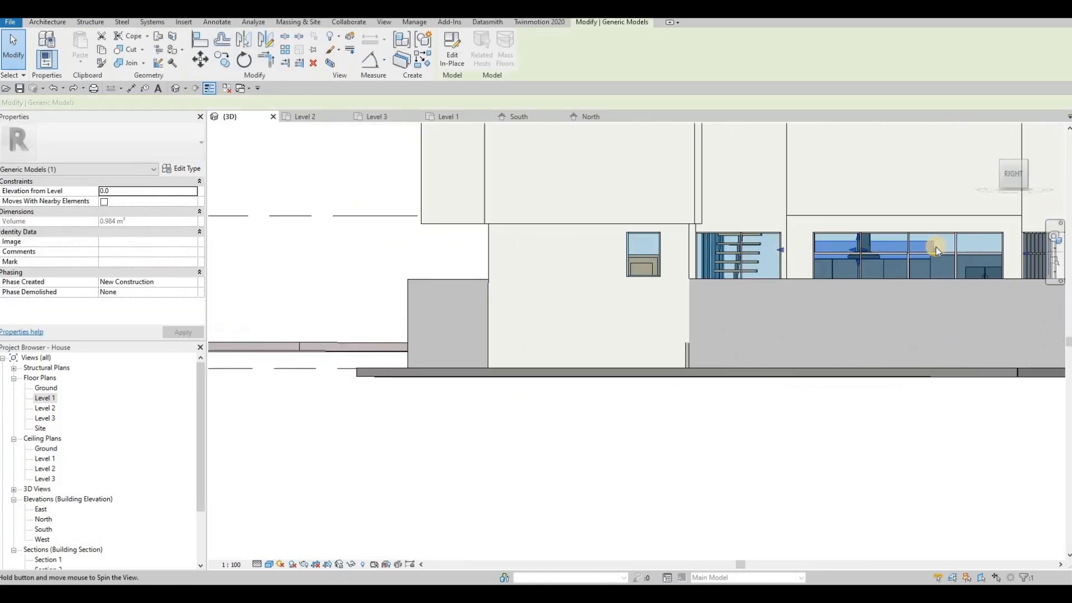
pyautogui.moveTo(935, 248); pyautogui.dragTo(1029, 258)
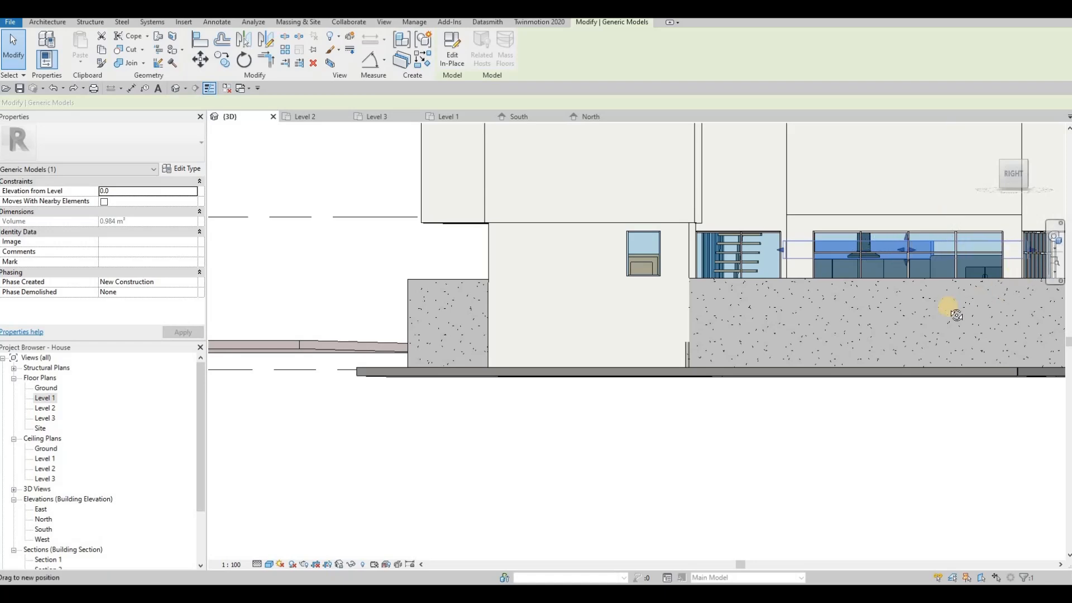
pyautogui.keyDown('shift'); pyautogui.moveTo(916, 311); pyautogui.dragTo(938, 329, button='middle'); pyautogui.keyUp('shift')
pyautogui.press('Escape')
pyautogui.press('Escape')
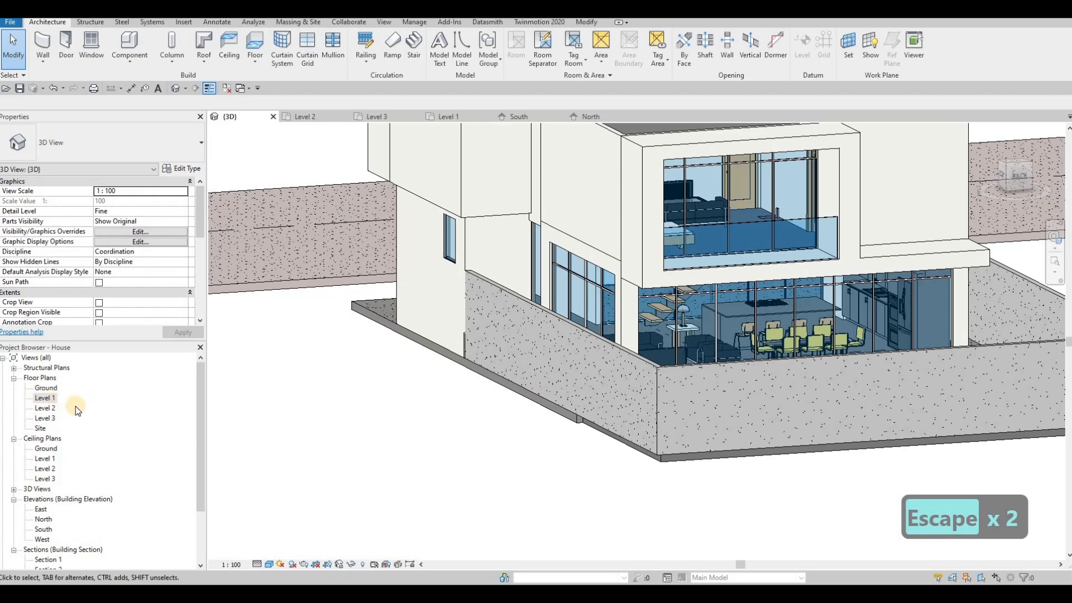
# Examine the kitchen cabinet run, the pantry and the dining area's curtain wall in the Level 1 plan.
pyautogui.doubleClick(46, 398)
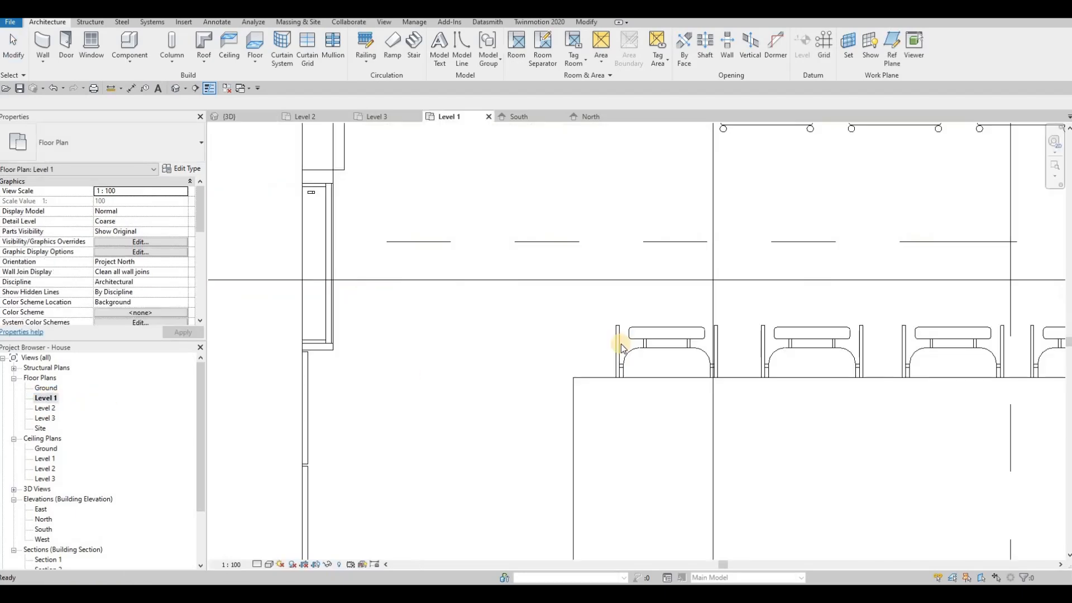
pyautogui.scroll(-5, 618, 352)
pyautogui.press('Escape')
pyautogui.scroll(-1, 561, 387)
pyautogui.moveTo(546, 414); pyautogui.dragTo(544, 355, button='middle')
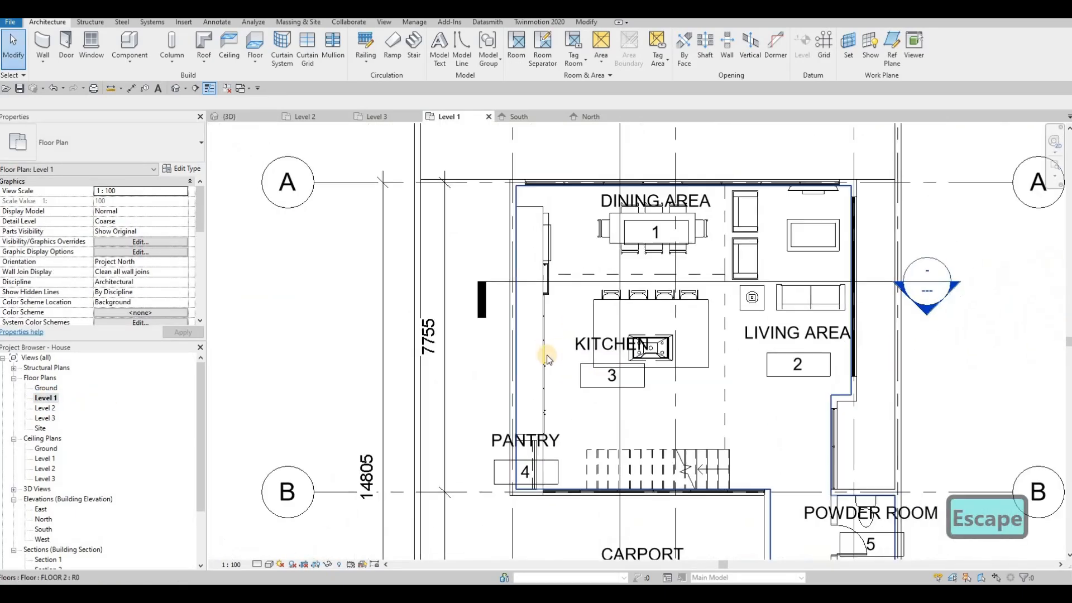
pyautogui.moveTo(519, 479); pyautogui.dragTo(516, 426, button='middle')
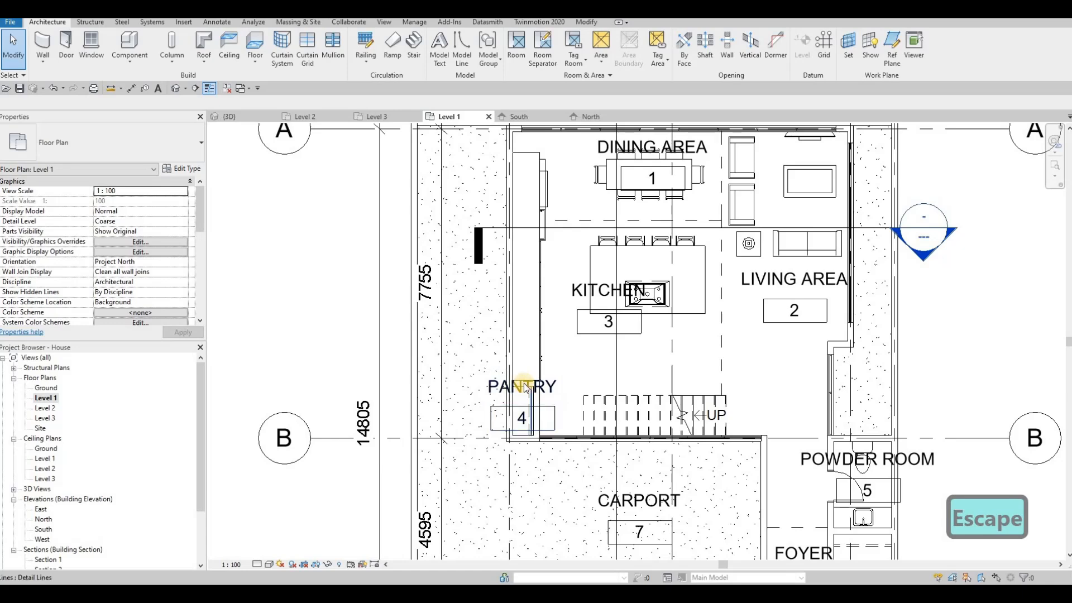
pyautogui.moveTo(526, 129); pyautogui.dragTo(529, 176, button='middle')
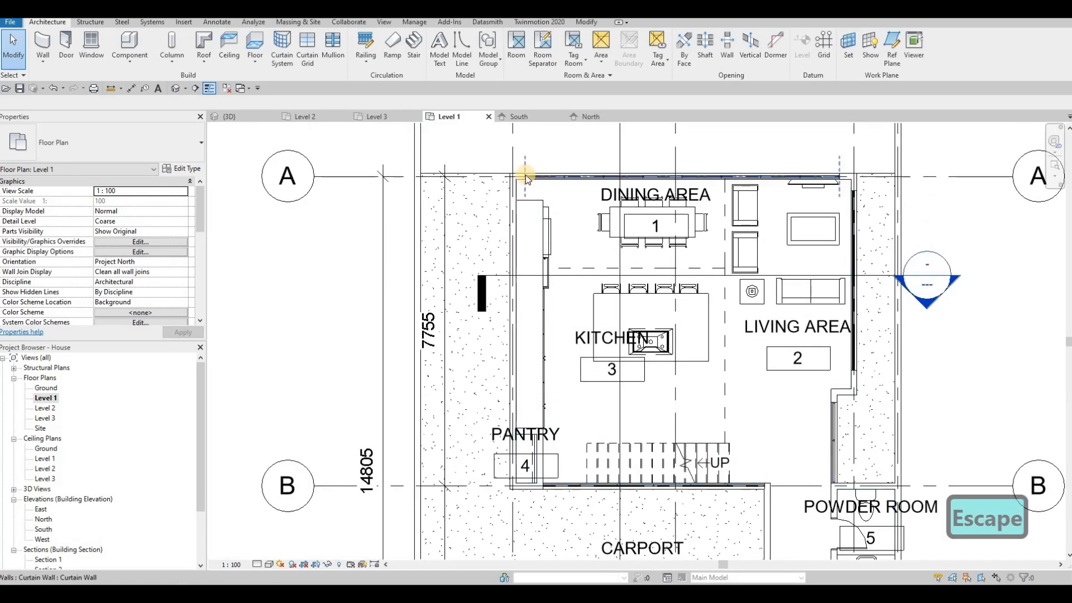
pyautogui.scroll(4, 537, 182)
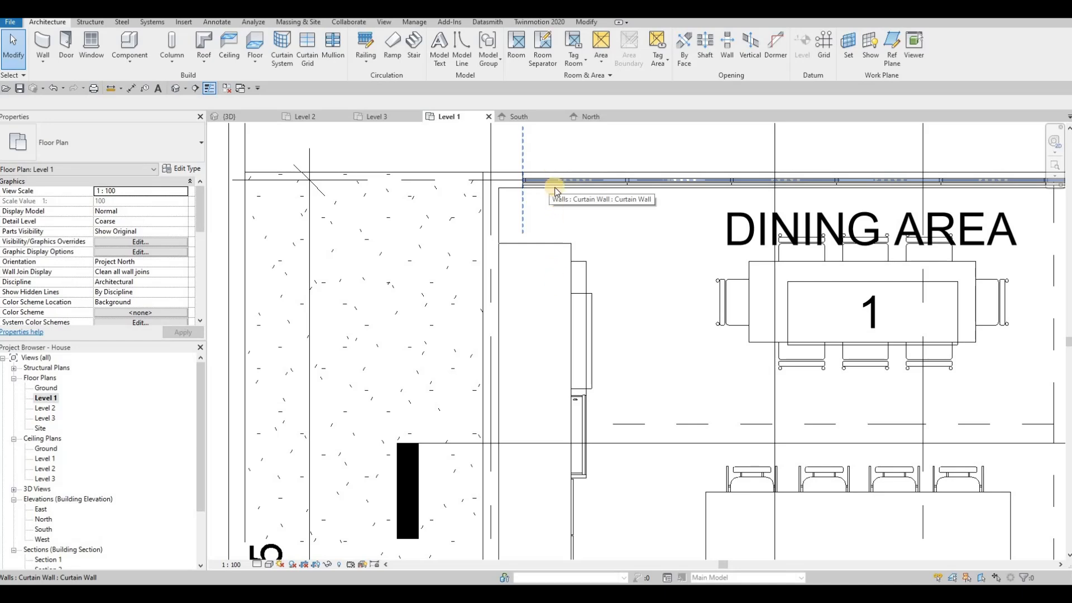
pyautogui.scroll(-3, 568, 240)
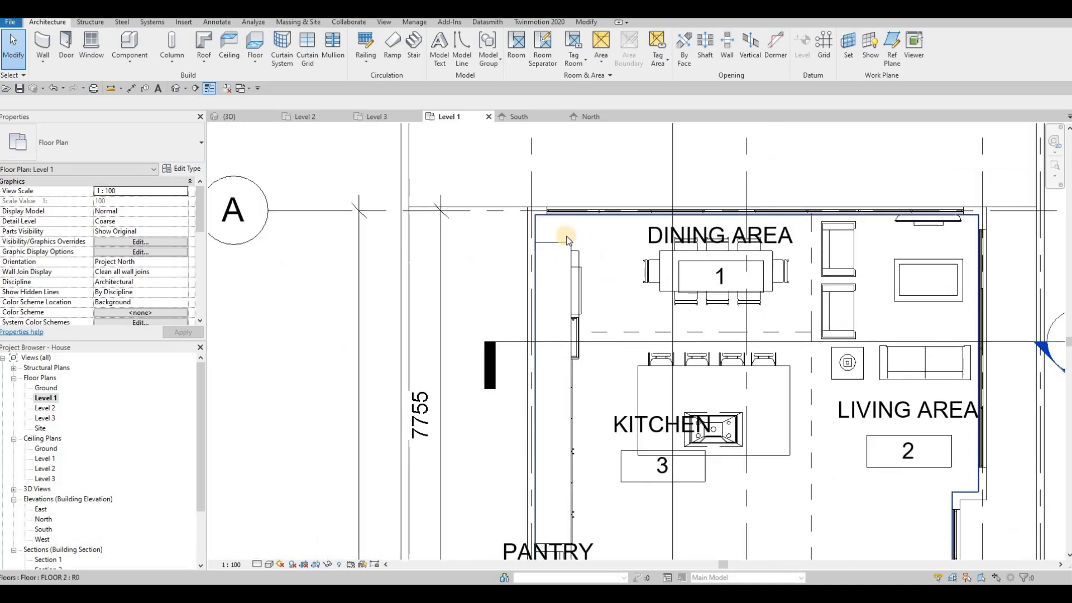
pyautogui.press('Escape')
pyautogui.scroll(-2, 512, 271)
pyautogui.press('Escape')
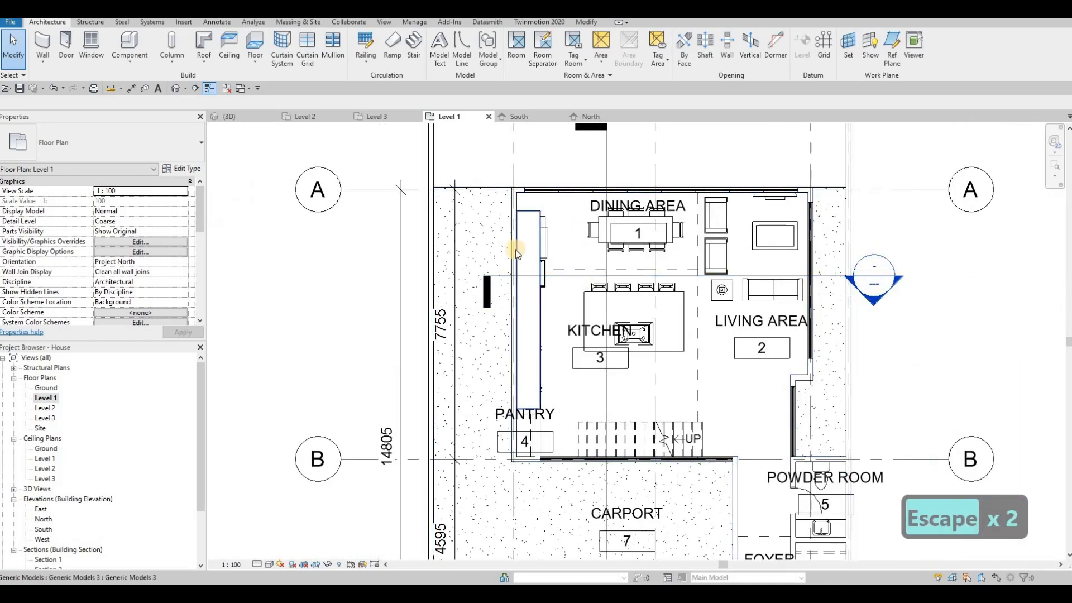
pyautogui.moveTo(535, 217); pyautogui.dragTo(481, 190, button='middle')
pyautogui.press('Escape')
pyautogui.scroll(3, 481, 190)
pyautogui.click(481, 188)
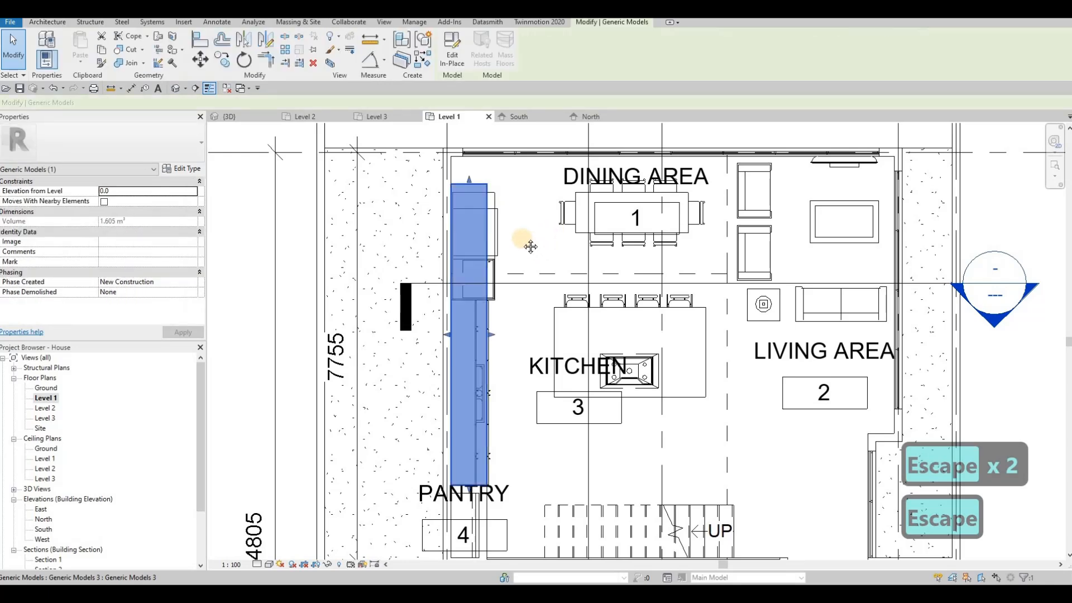
pyautogui.press('Escape')
pyautogui.press('Escape')
pyautogui.scroll(-2, 486, 268)
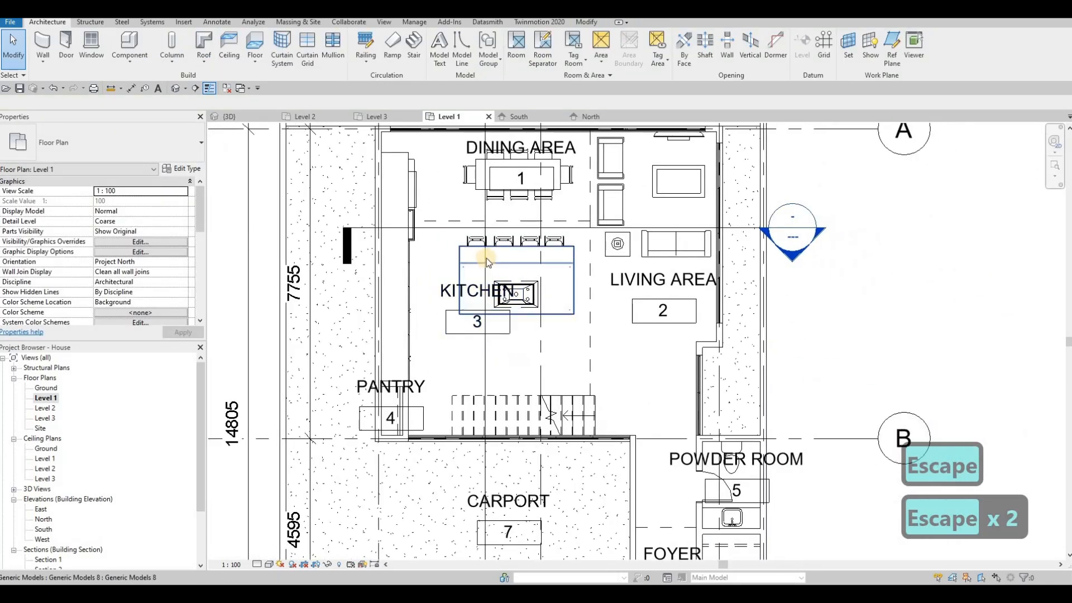
# Move the Kitchen room tag to the clear floor area between the island and the stair.
pyautogui.press('Escape')
pyautogui.click(477, 333)
pyautogui.moveTo(486, 358); pyautogui.dragTo(449, 219)
# Draw a room separation line between the kitchen cabinets and the dining table, from the existing separation line to the rear curtain wall.
pyautogui.click(450, 220)
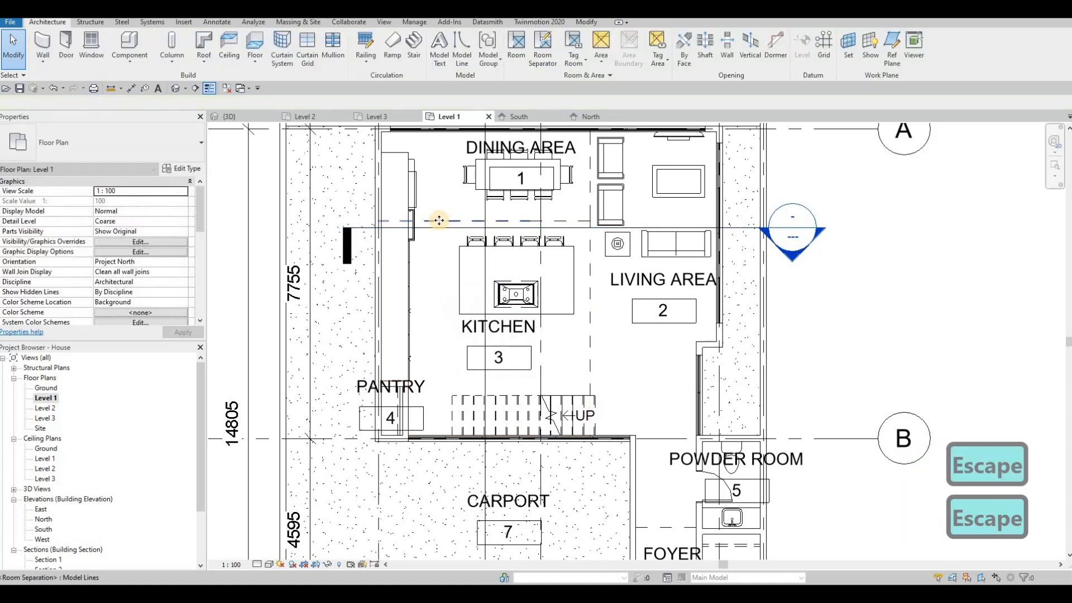
pyautogui.click(436, 220)
pyautogui.press('c')
pyautogui.press('s')
pyautogui.click(436, 221)
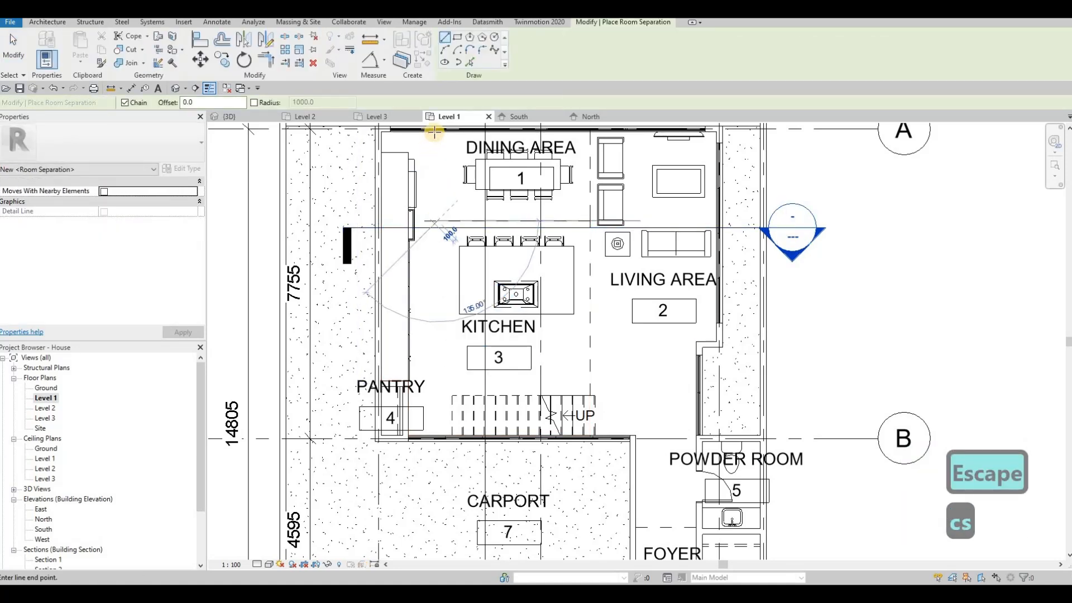
pyautogui.click(441, 130)
pyautogui.press('Escape')
pyautogui.press('Escape')
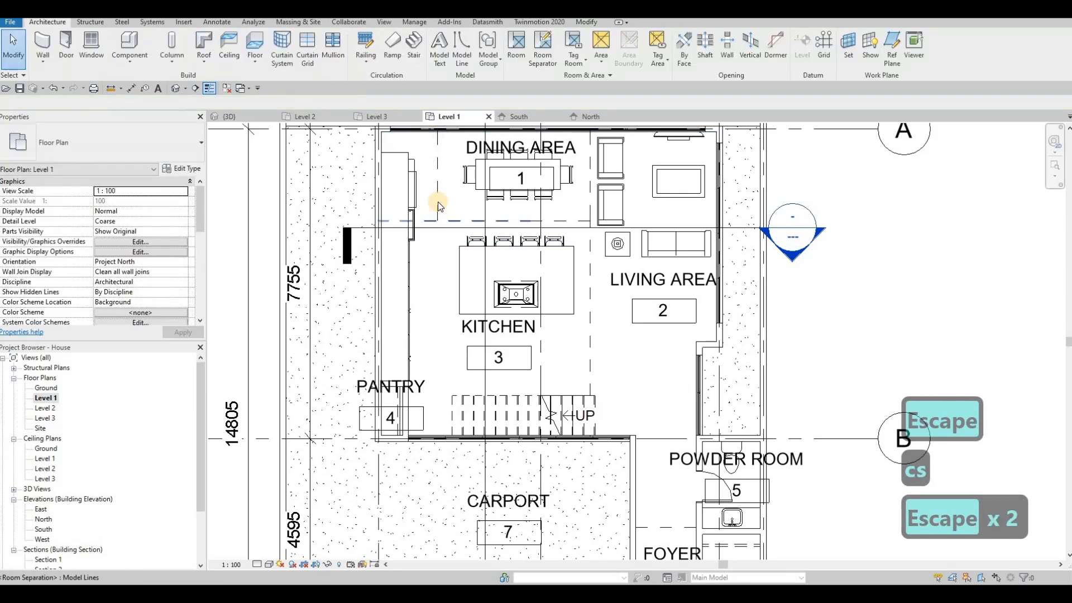
# Trim the new and existing room separation lines into a corner at the dining area and select the Kitchen room tag.
pyautogui.press('t')
pyautogui.press('r')
pyautogui.click(437, 208)
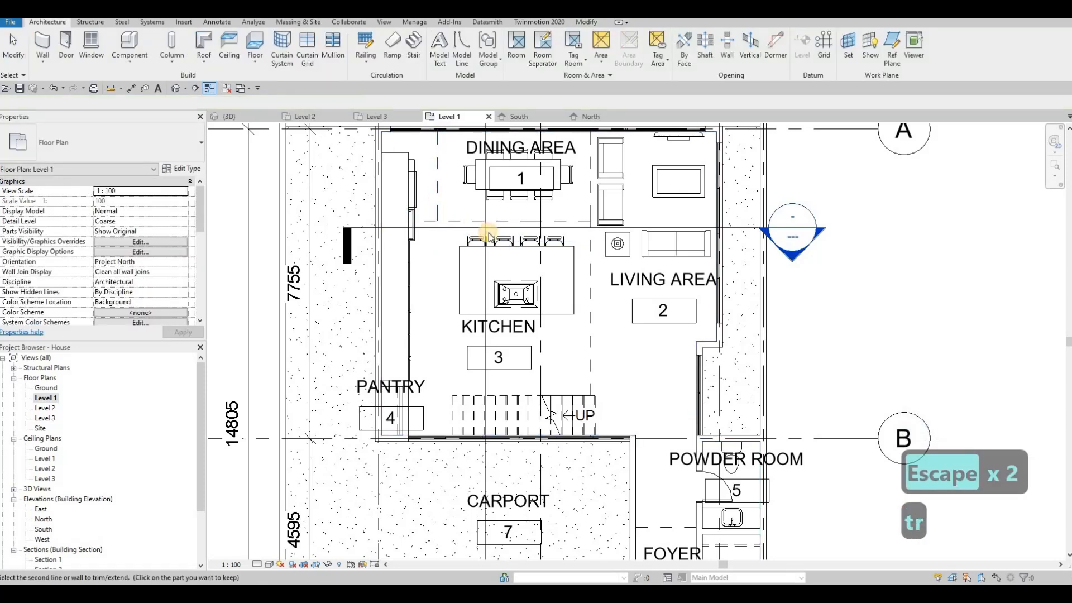
pyautogui.press('Escape')
pyautogui.press('Escape')
pyautogui.click(488, 328)
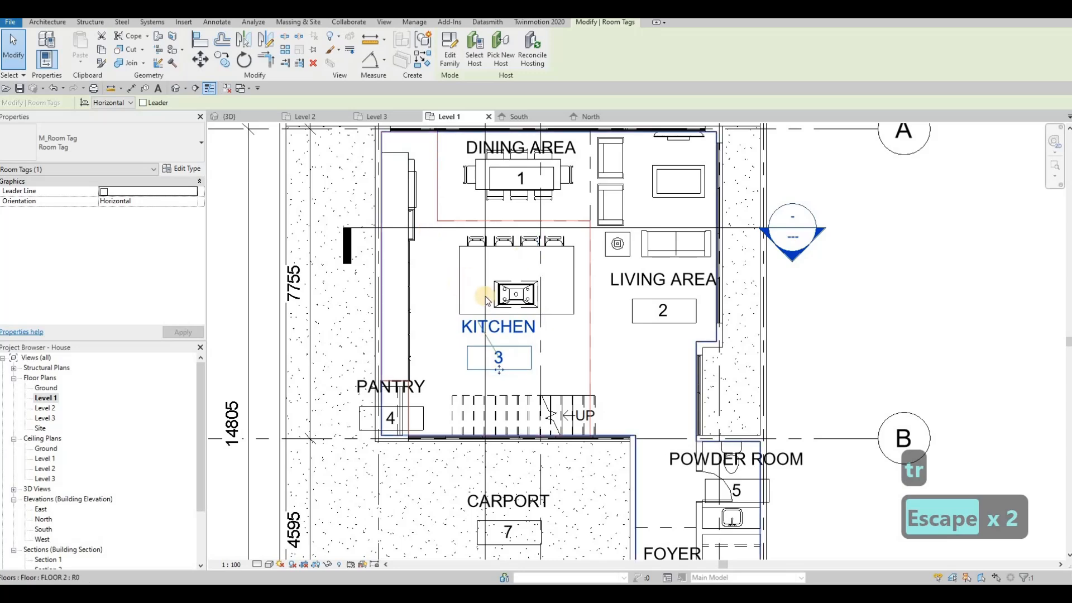
# Examine the dining area, kitchen island and living area layout in the Level 1 plan.
pyautogui.moveTo(434, 200); pyautogui.dragTo(426, 205, button='middle')
pyautogui.press('Escape')
pyautogui.scroll(-1, 427, 207)
pyautogui.scroll(4, 517, 223)
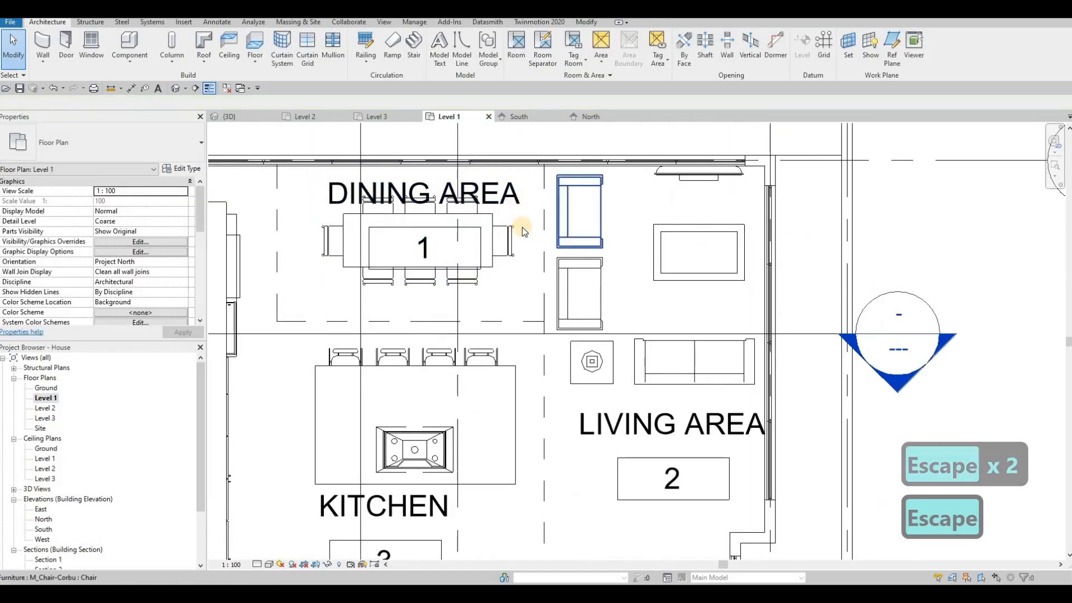
pyautogui.scroll(-5, 525, 214)
pyautogui.moveTo(510, 197); pyautogui.dragTo(598, 198, button='middle')
pyautogui.scroll(4, 502, 211)
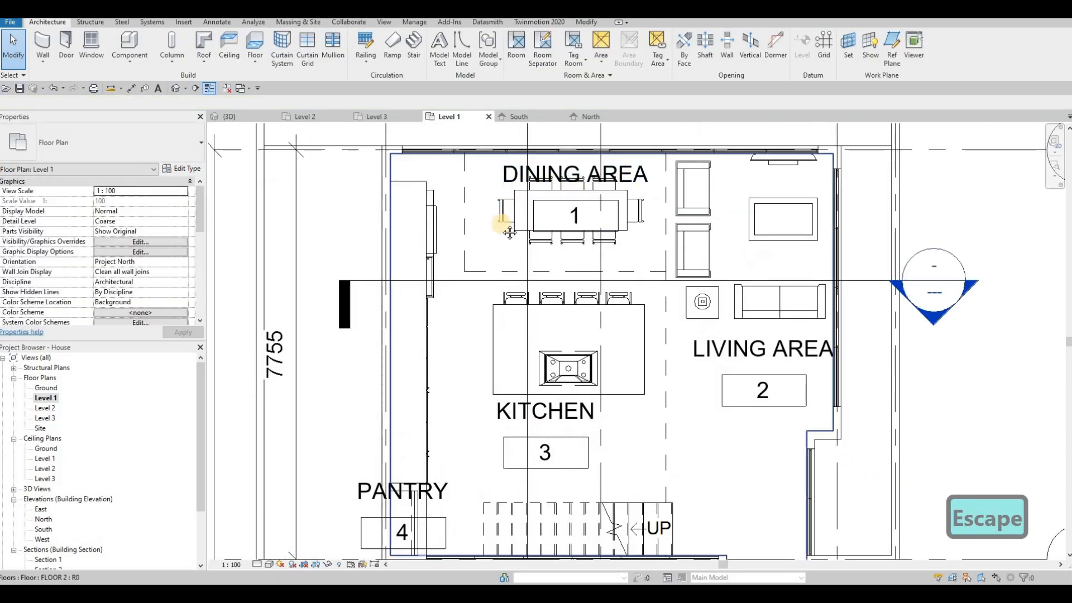
pyautogui.scroll(-1, 489, 206)
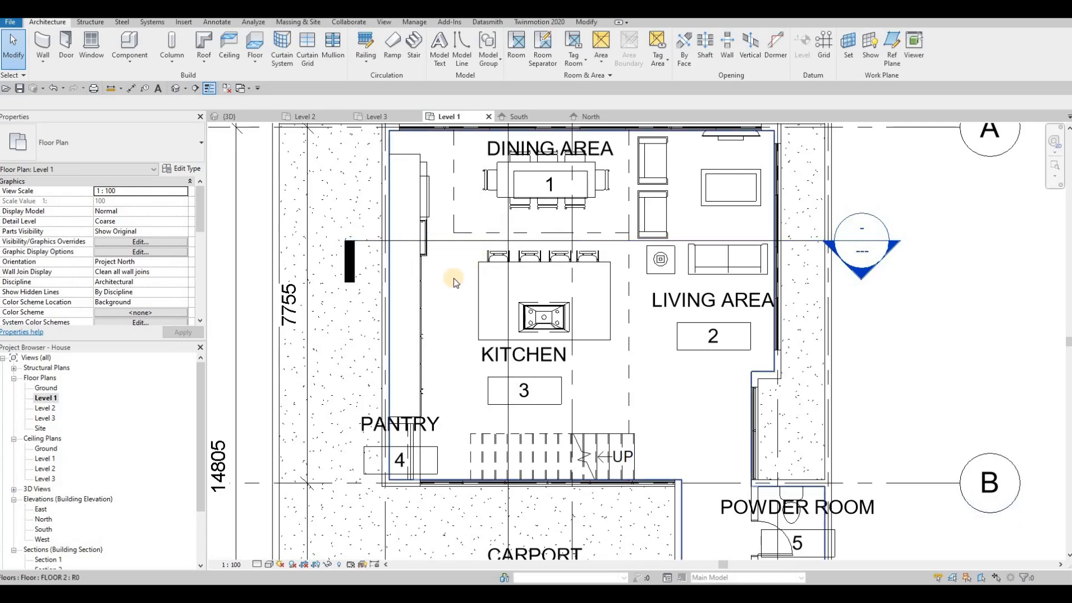
pyautogui.click(436, 254)
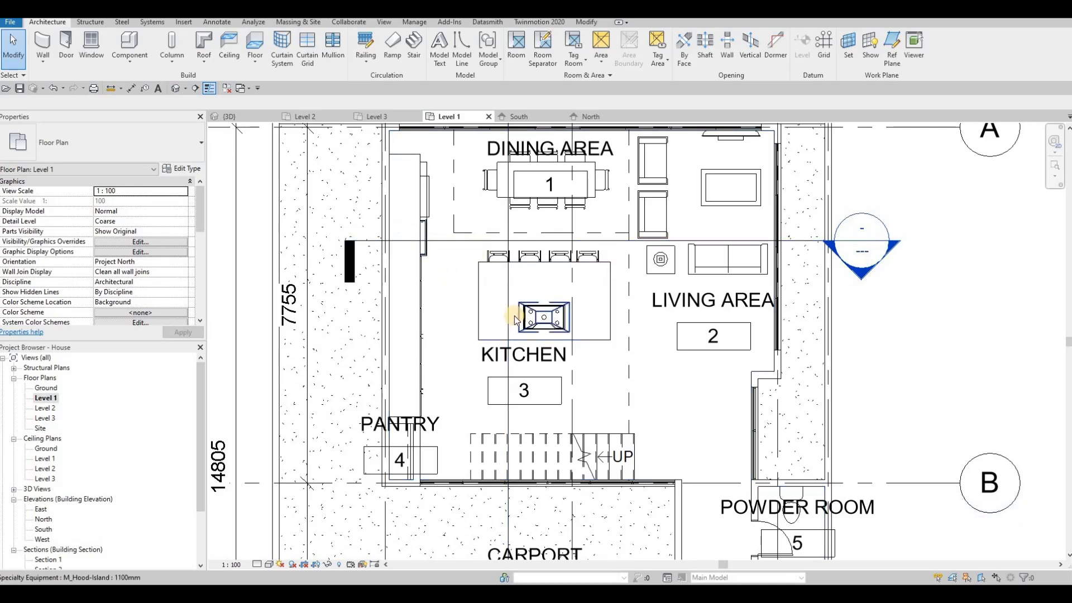
pyautogui.scroll(-1, 515, 320)
pyautogui.press('Escape')
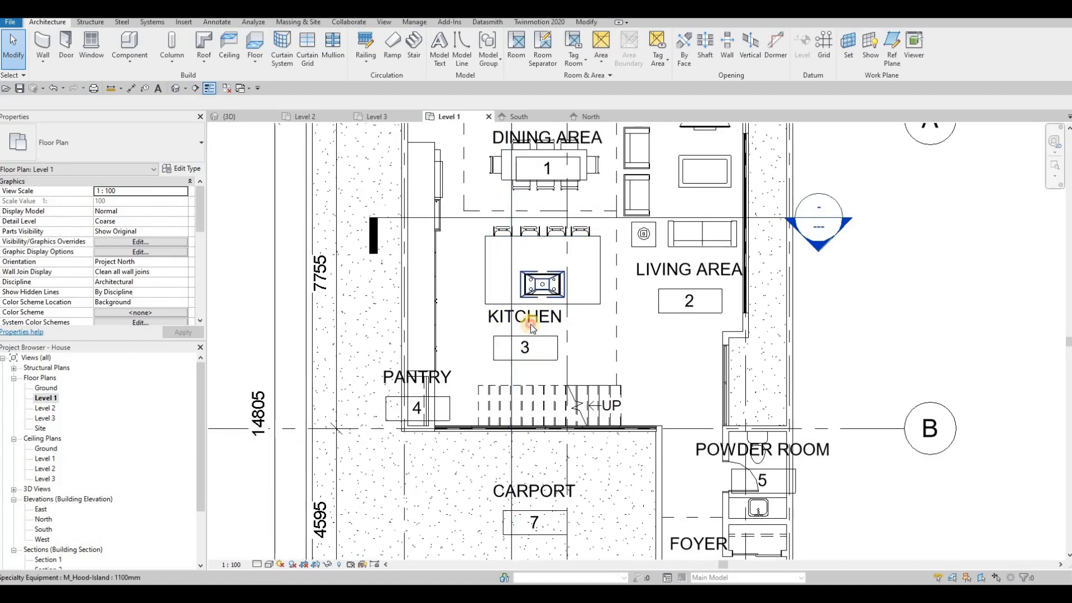
# Move the Kitchen room tag away from beneath the island, toward the living area separation line.
pyautogui.click(529, 323)
pyautogui.moveTo(468, 262); pyautogui.dragTo(630, 362)
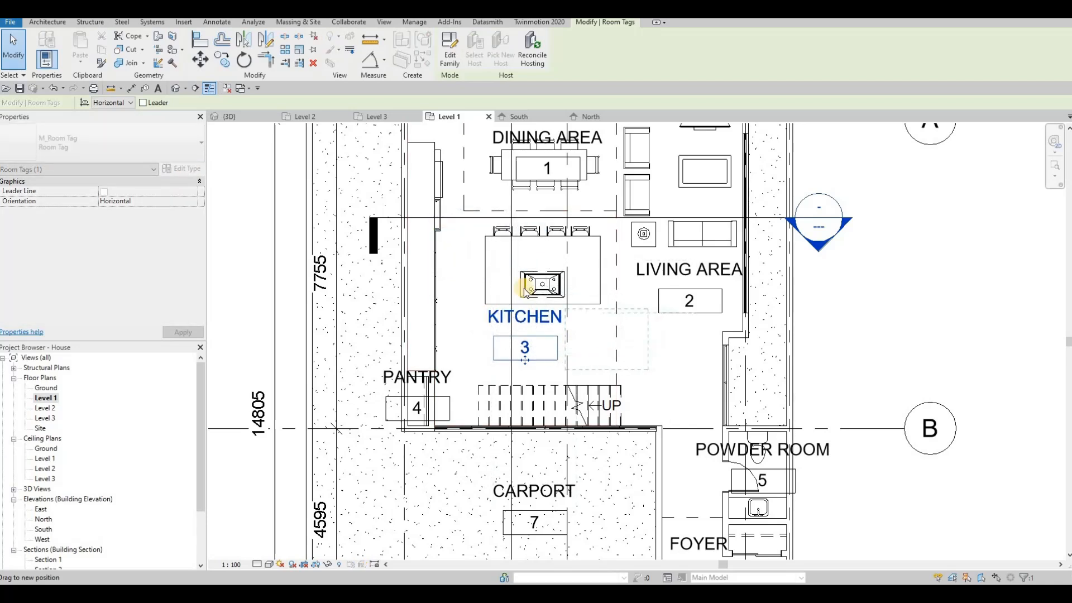
pyautogui.moveTo(525, 291); pyautogui.dragTo(599, 297)
pyautogui.press('Escape')
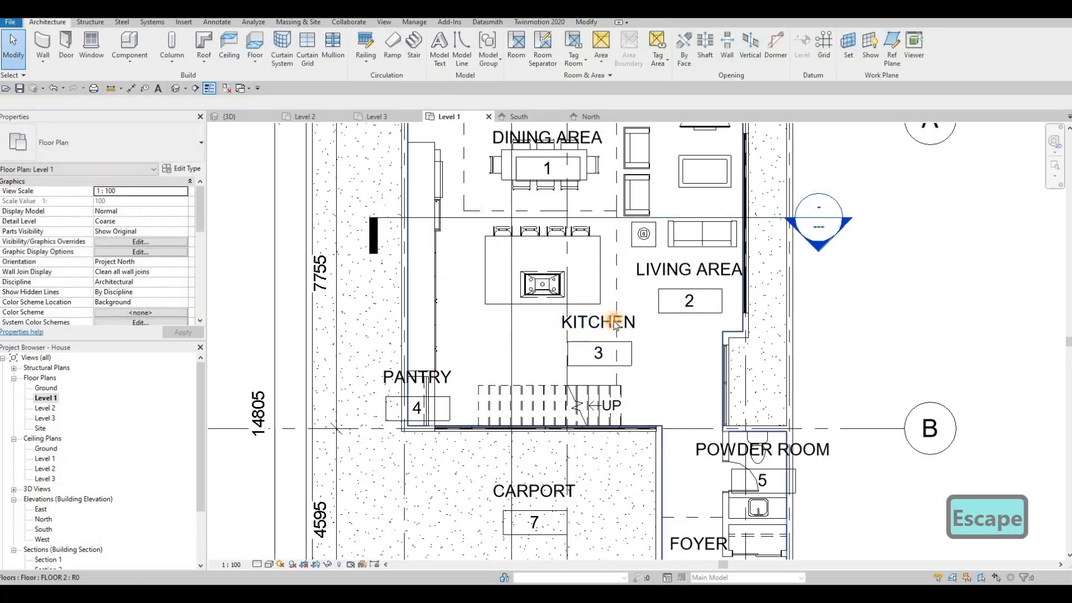
# Rotate the kitchen island with its stools, cooktop and hood 90 degrees clockwise so the stools face the living area.
pyautogui.moveTo(471, 198); pyautogui.dragTo(615, 331)
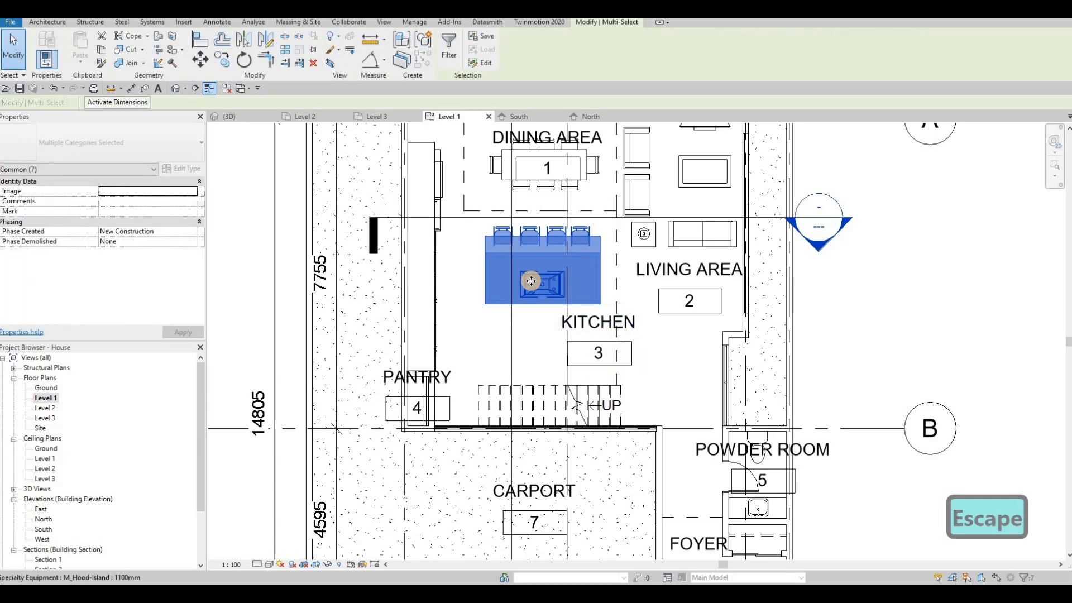
pyautogui.press('r')
pyautogui.press('o')
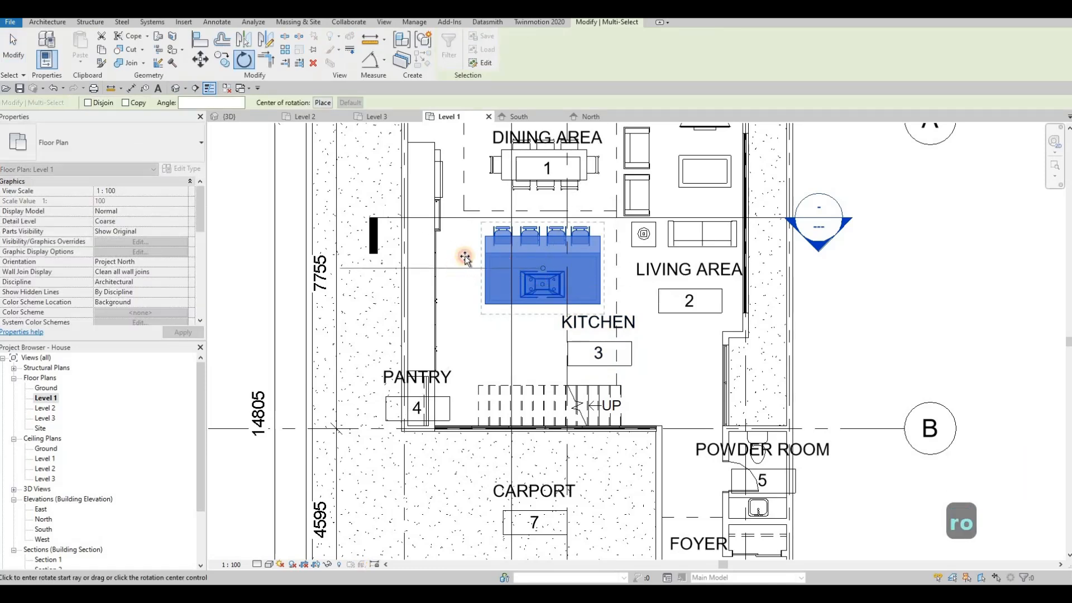
pyautogui.click(514, 220)
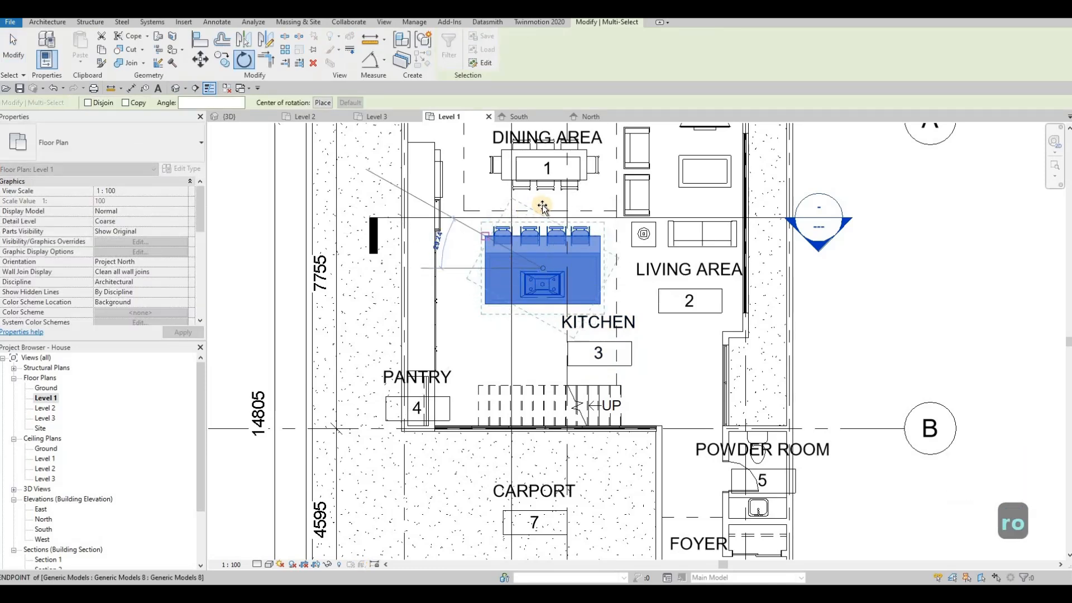
pyautogui.click(545, 253)
# Move the rotated island group closer to the kitchen cabinets, centring it between the dining area's separation line and the stair.
pyautogui.moveTo(529, 305)
pyautogui.mouseDown()
pyautogui.moveTo(539, 286)
pyautogui.moveTo(544, 311)
pyautogui.mouseUp()
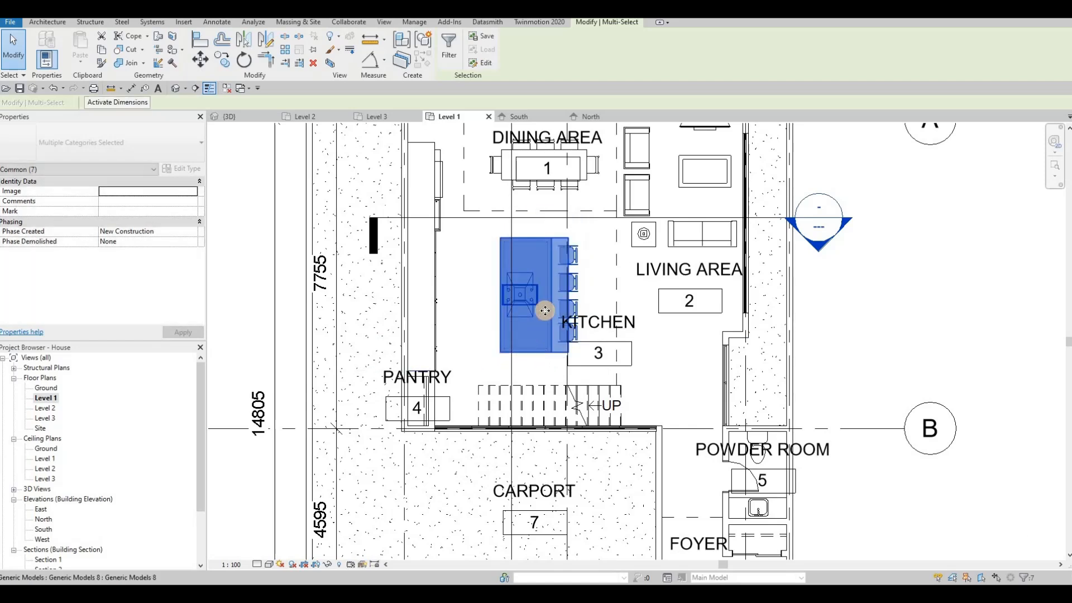
pyautogui.press('Up')
pyautogui.press('Up')
pyautogui.press('Up')
pyautogui.press('Left')
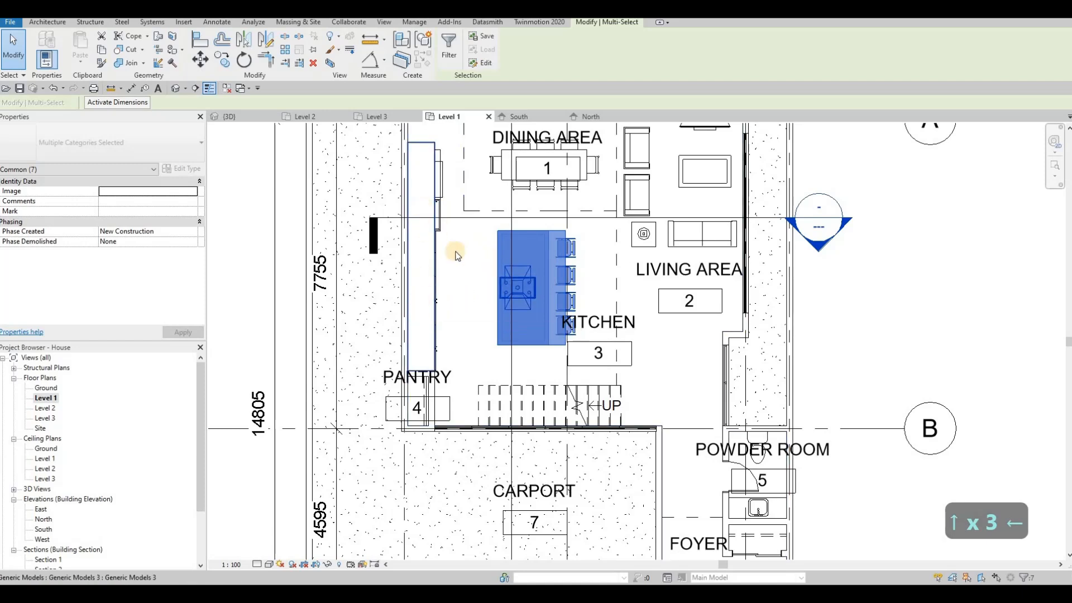
pyautogui.press('Escape')
pyautogui.press('Escape')
# Rotate the 900mm gas cooktop 90 degrees to align with the island and hood.
pyautogui.click(534, 297)
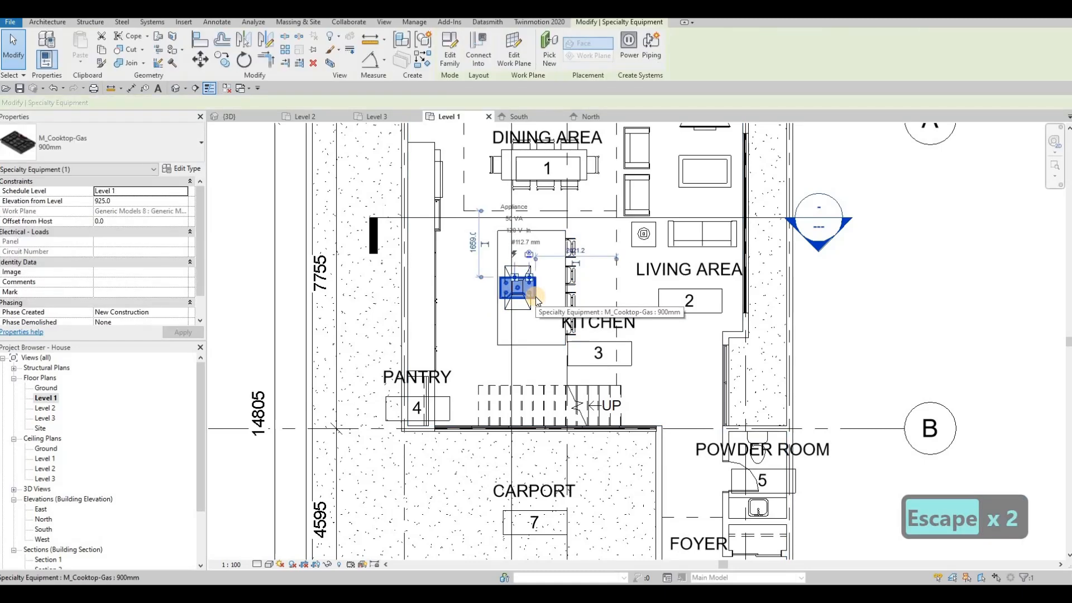
pyautogui.press('Escape')
pyautogui.press('Escape')
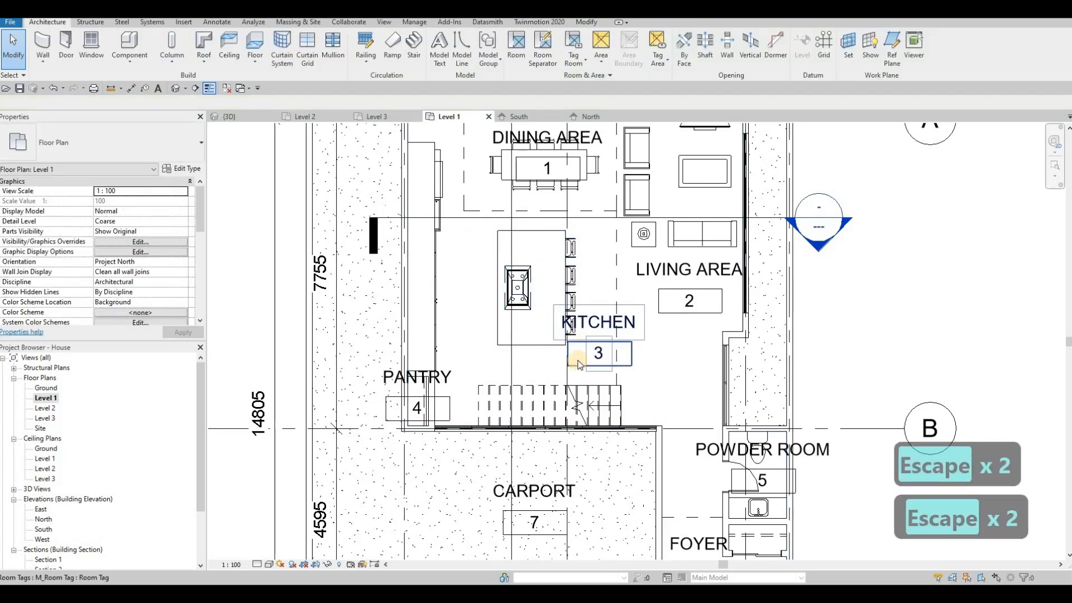
# Move the Kitchen room tag to the floor area between the wall cabinets and the island, partly over the island.
pyautogui.moveTo(602, 368); pyautogui.dragTo(492, 343)
pyautogui.press('Escape')
pyautogui.press('Escape')
# Open the 3D view and examine the house from the living area side and the front facade.
pyautogui.click(238, 118)
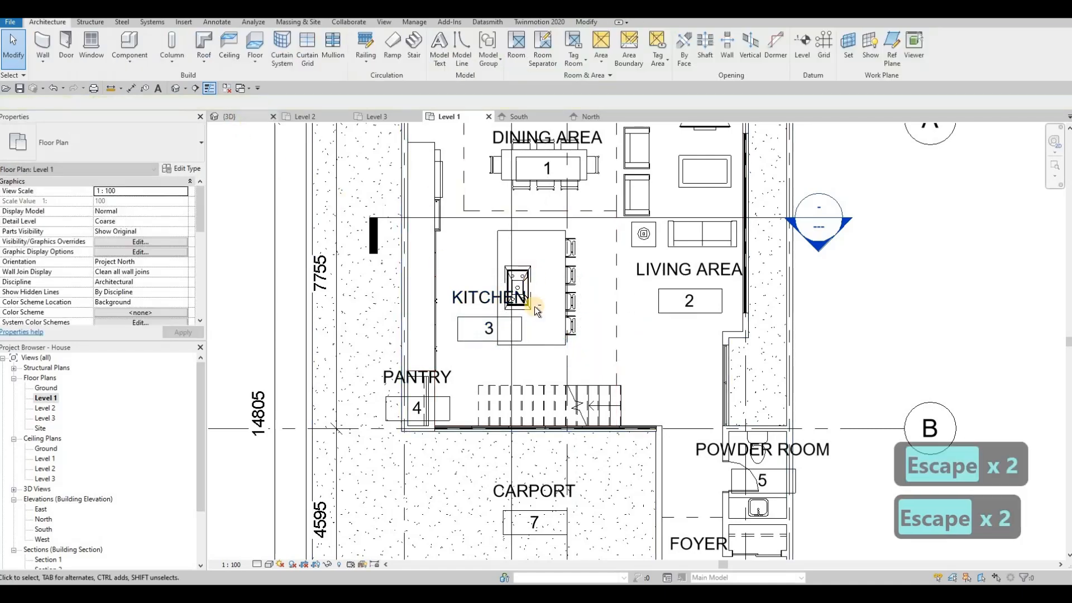
pyautogui.keyDown('shift'); pyautogui.moveTo(445, 304); pyautogui.dragTo(393, 306, button='middle'); pyautogui.keyUp('shift')
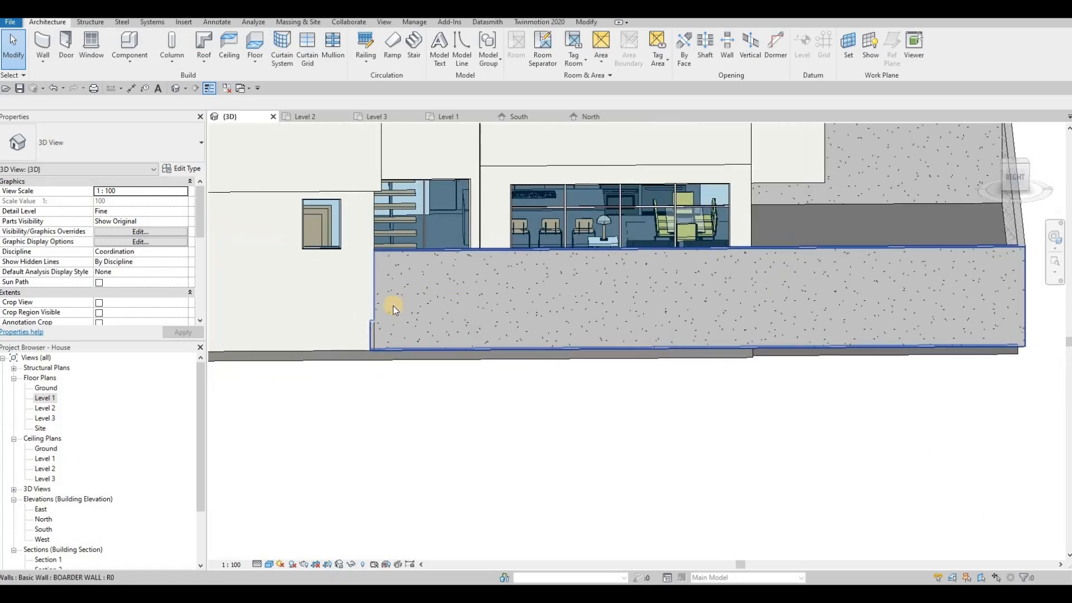
pyautogui.press('Escape')
pyautogui.press('Escape')
pyautogui.keyDown('shift'); pyautogui.moveTo(641, 337); pyautogui.dragTo(618, 494, button='middle'); pyautogui.keyUp('shift')
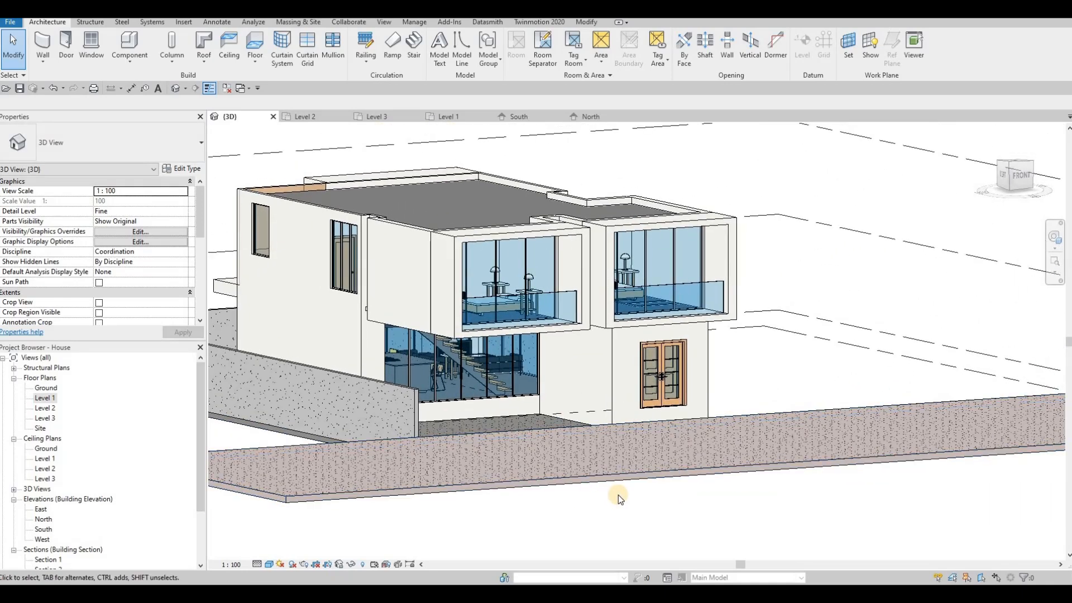